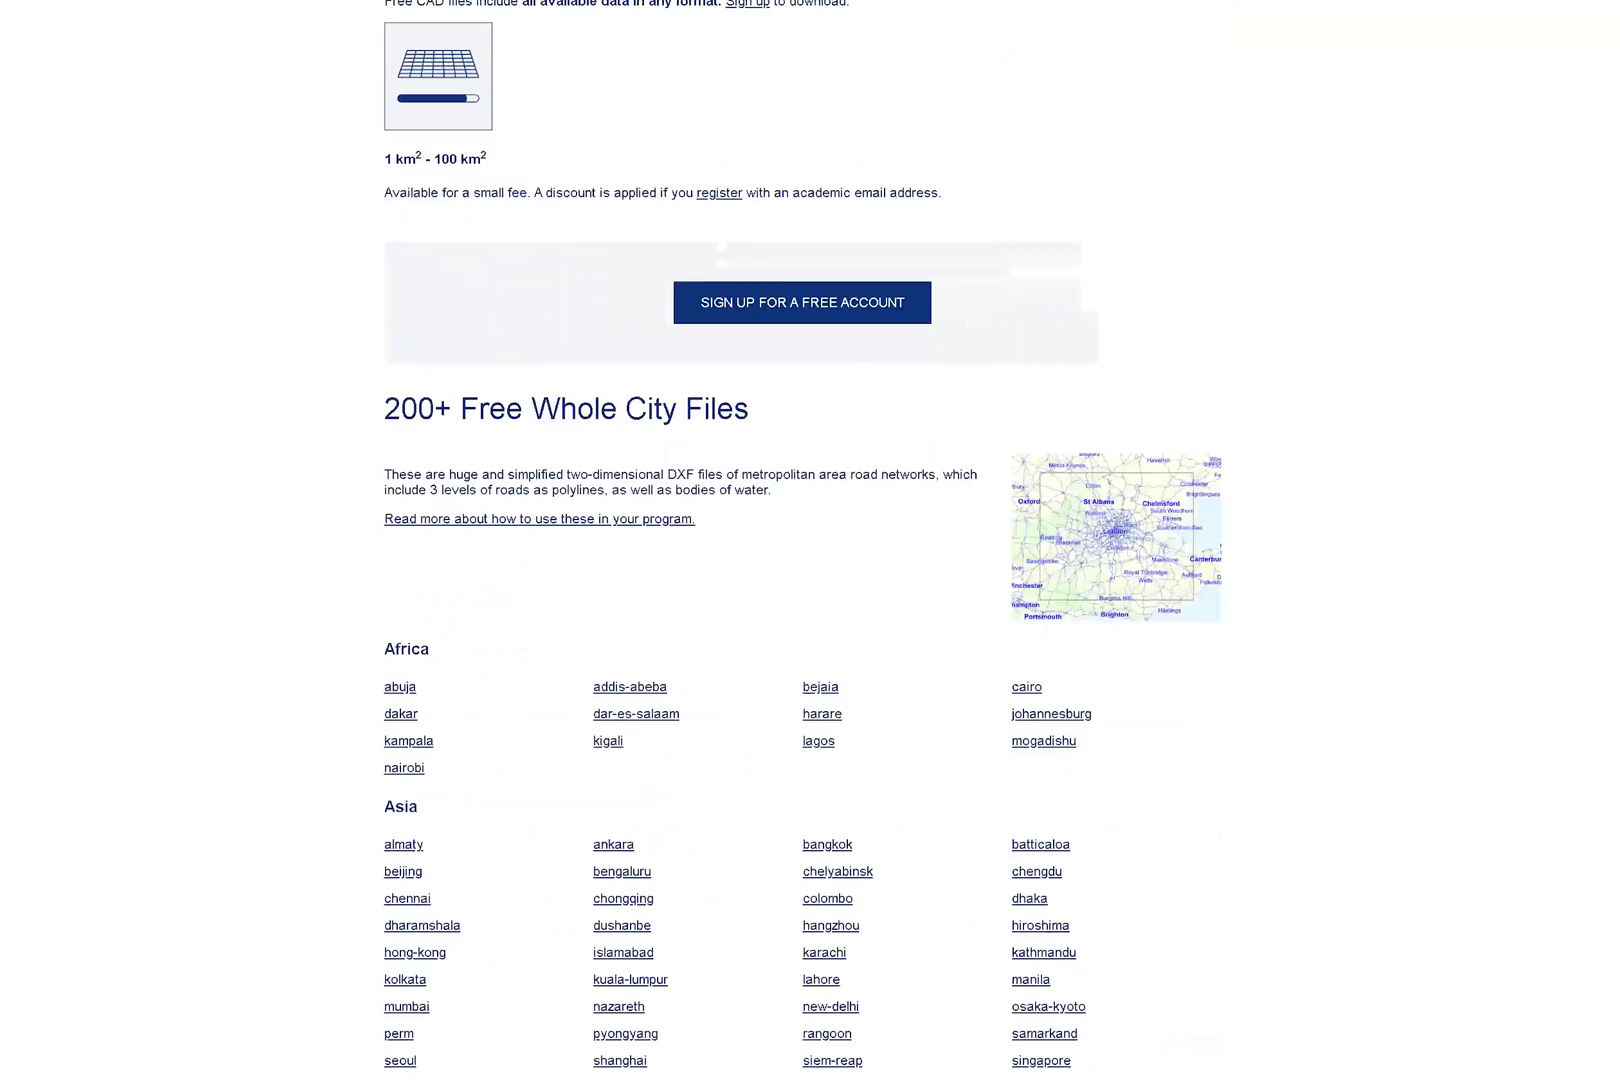
- Scroll the CADMapper free city files list to Middle East and open the damascus .DXF download
scroll(775, 152, up, 1)
drag(785, 139, 343, 116)
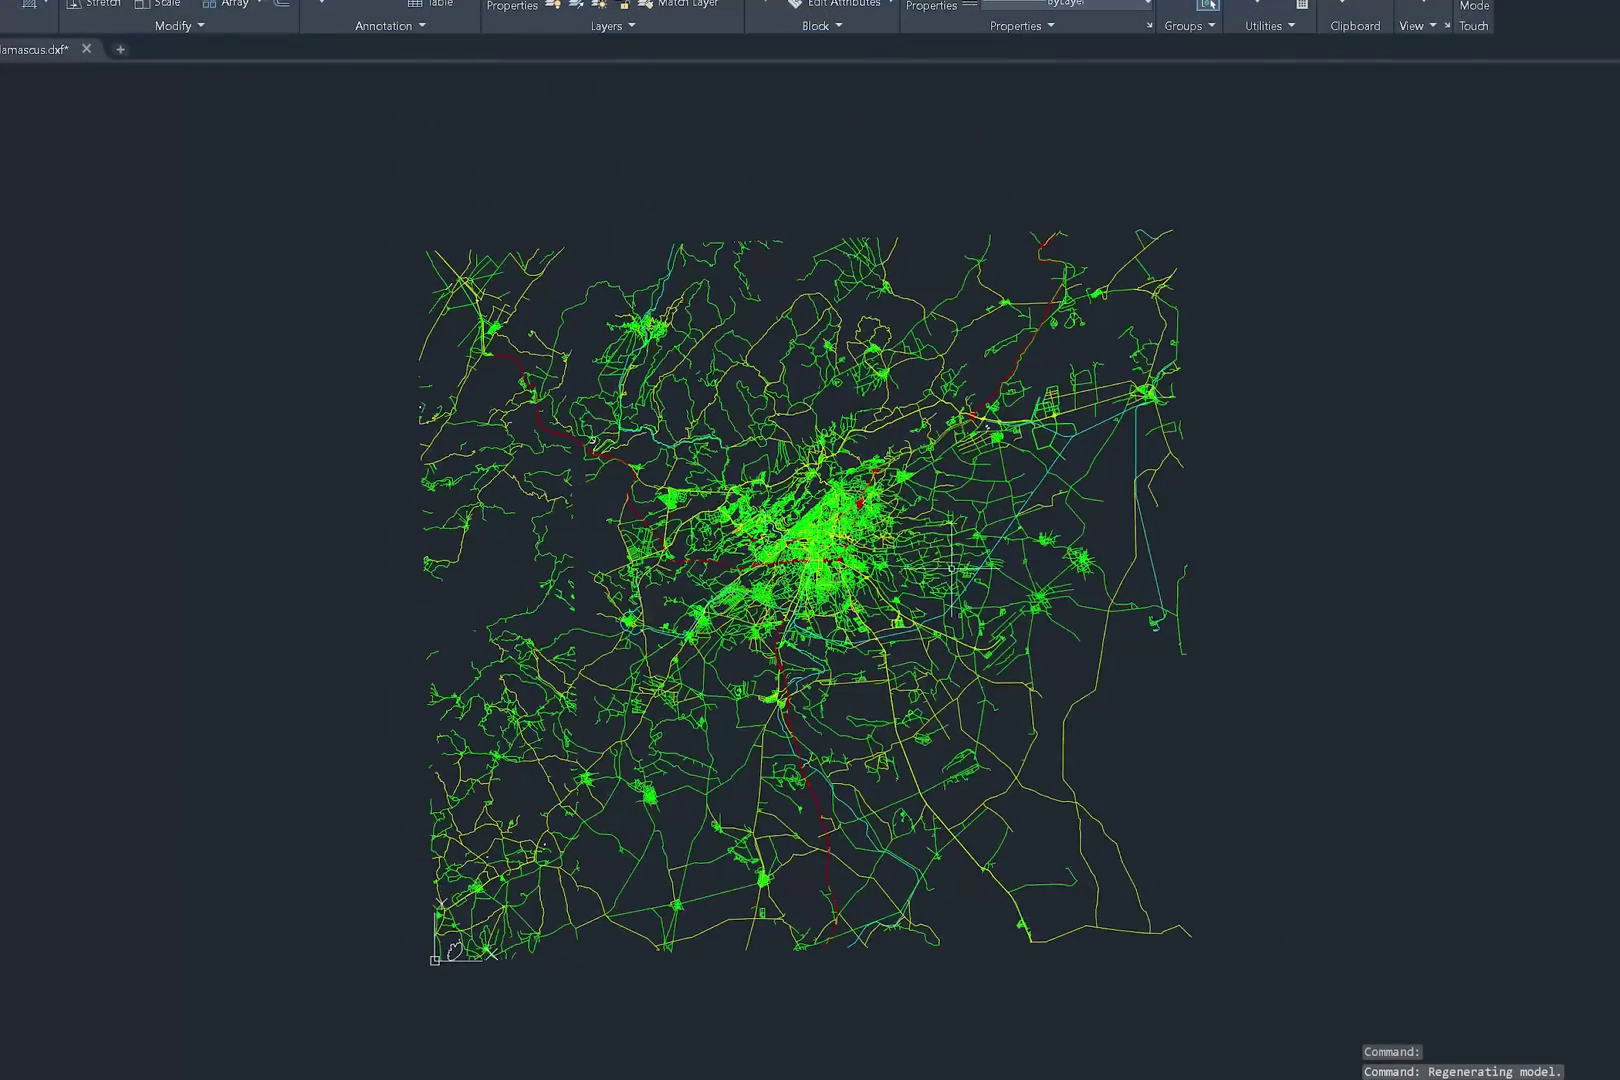
- Zoom in on the centre of the Damascus road network in damascus.dxf
scroll(870, 480, up, 5)
scroll(834, 504, up, 6)
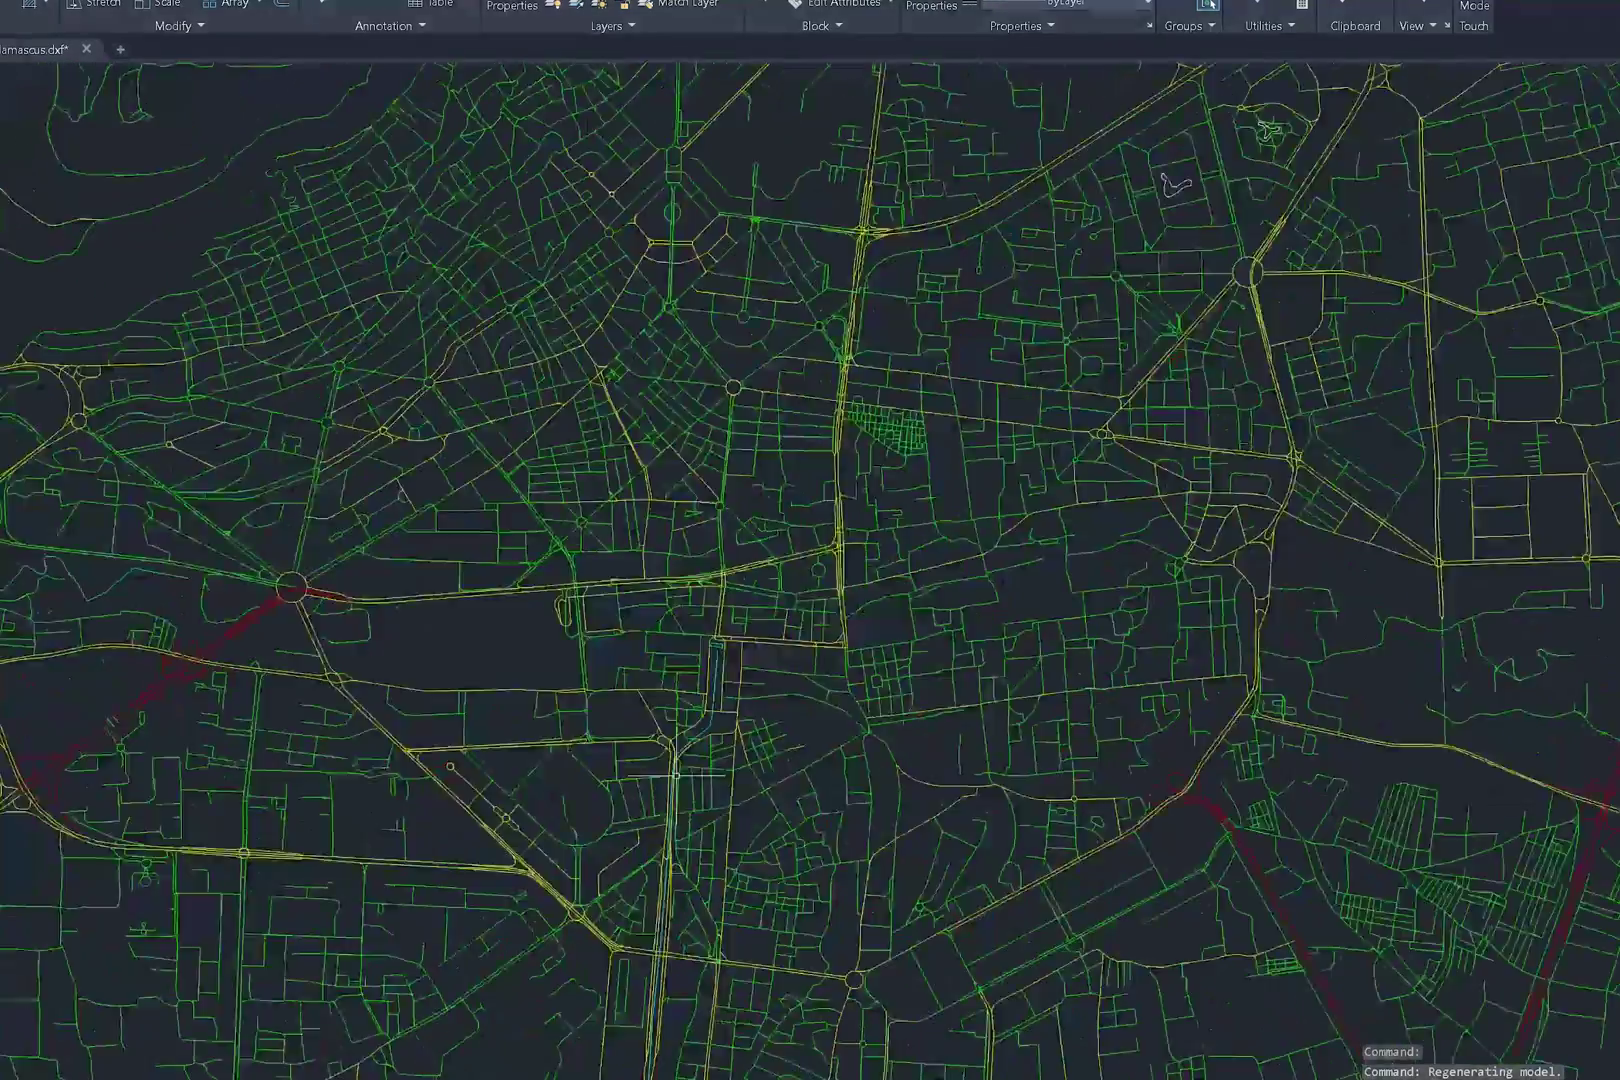
scroll(900, 537, down, 2)
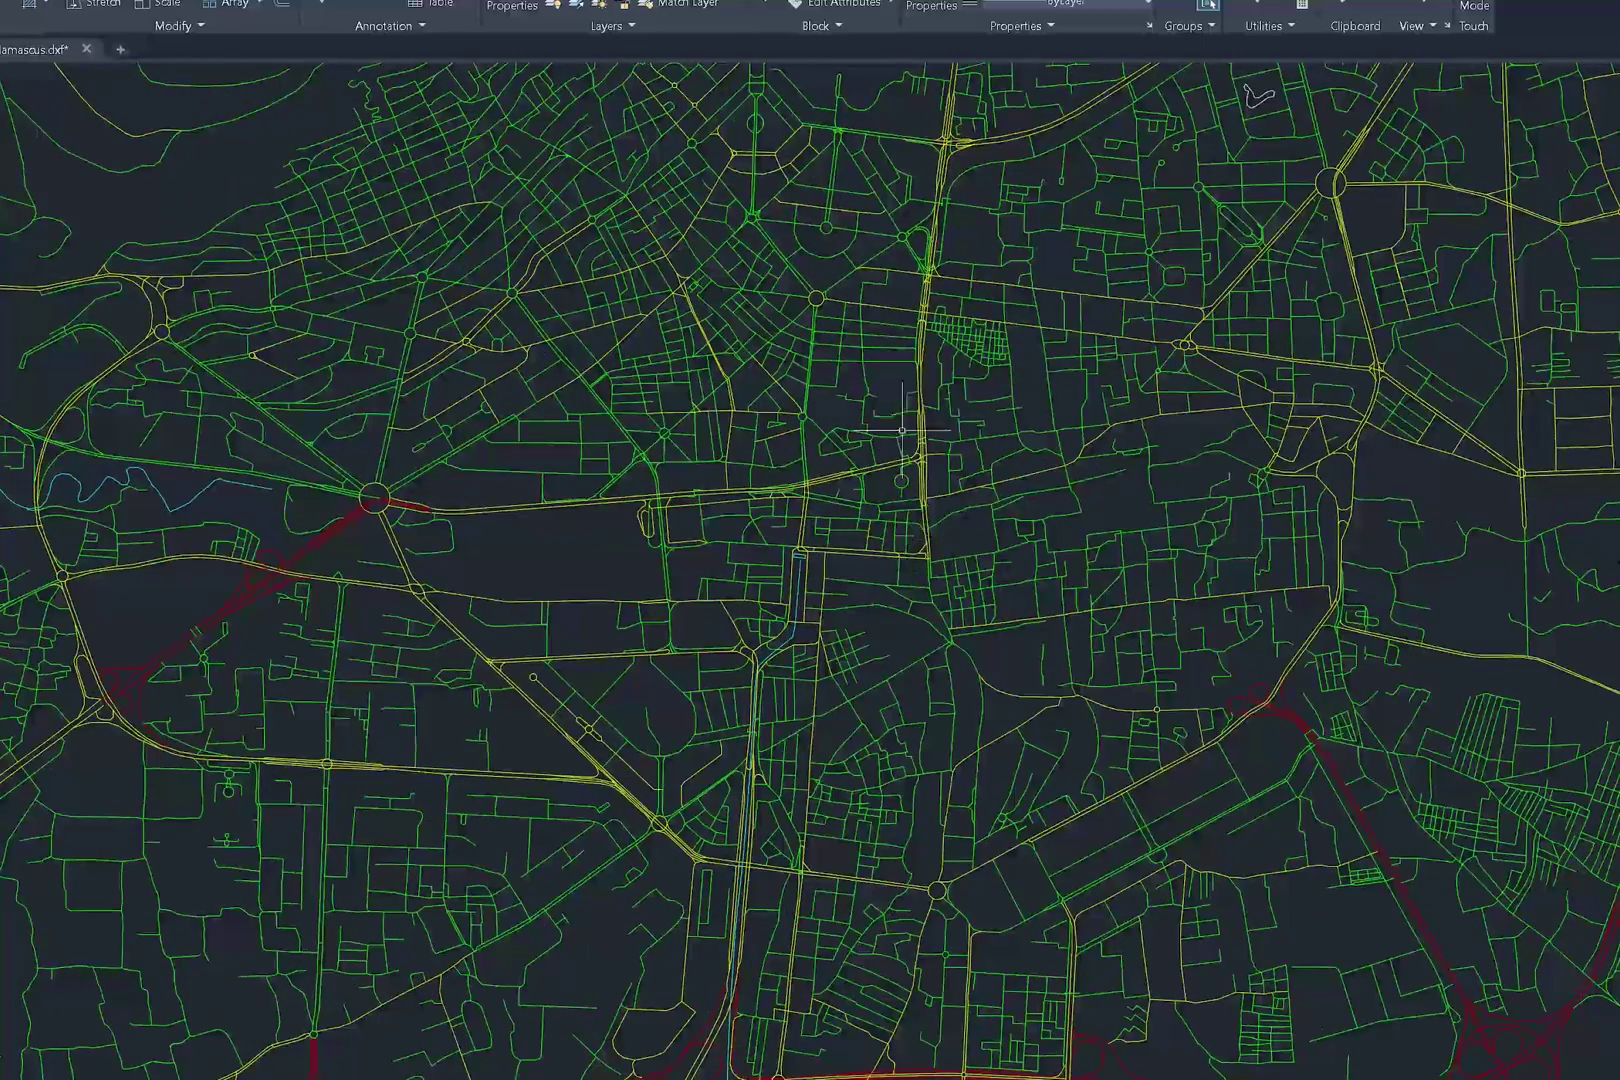
scroll(890, 384, up, 9)
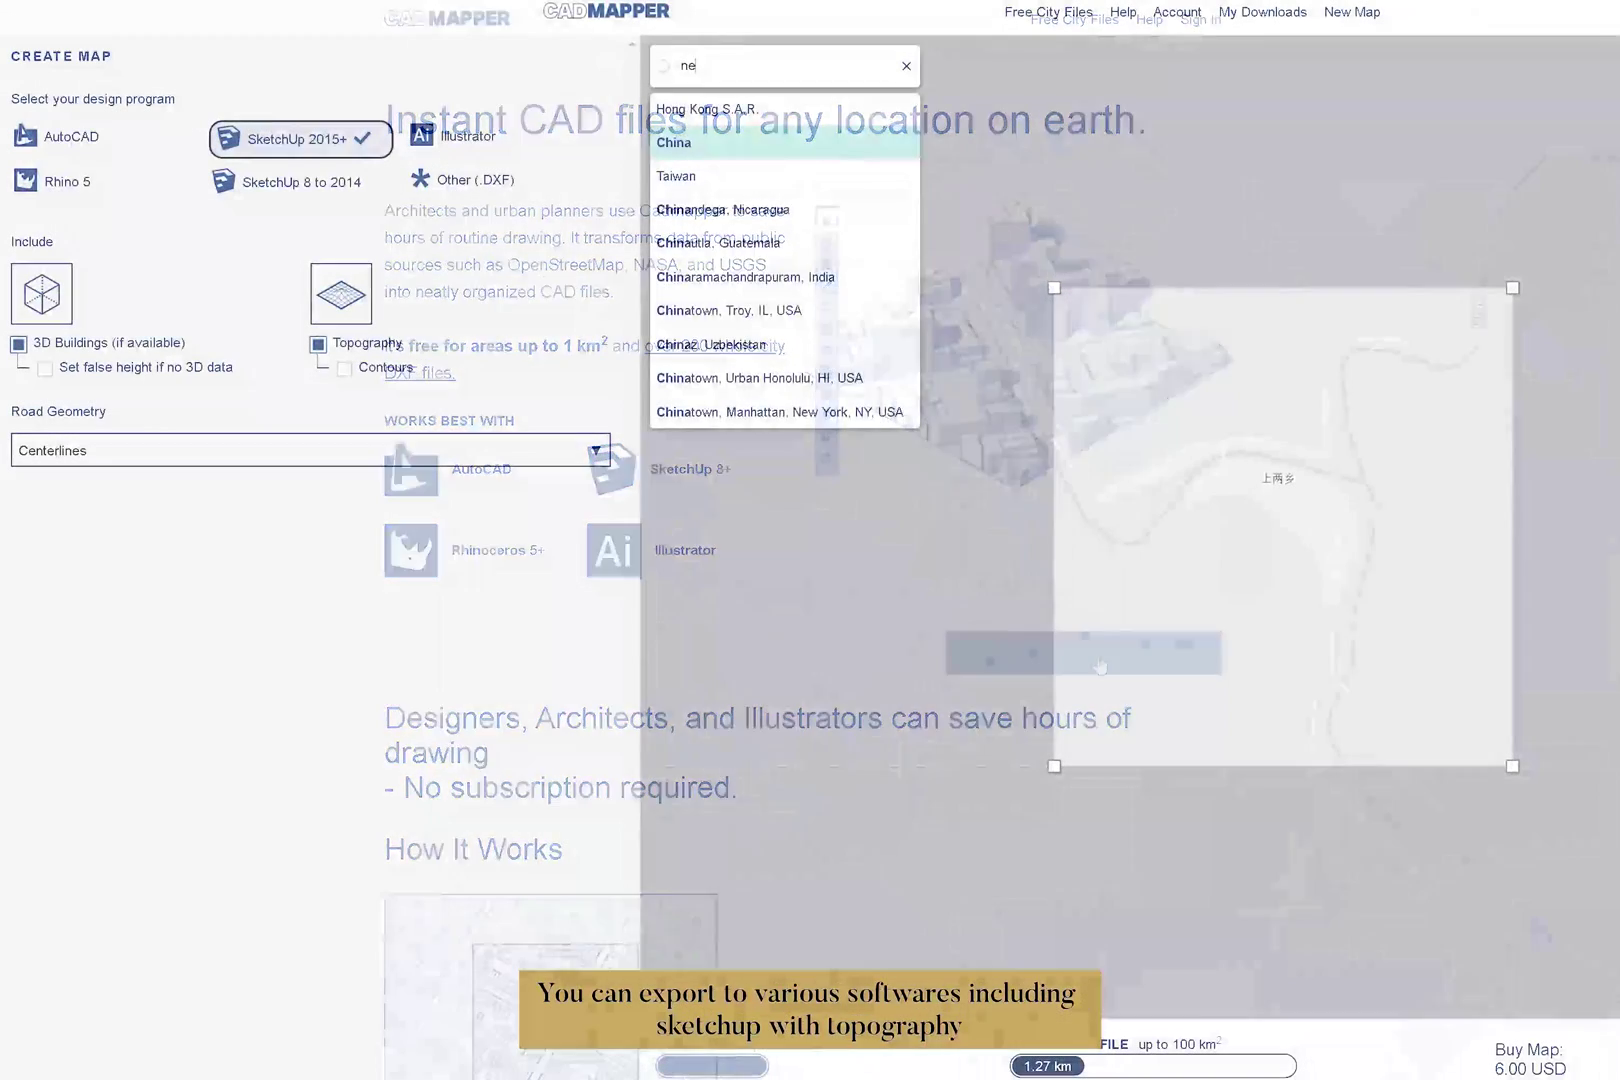
- Search for New York in CADMapper and tilt the Flatbush, Brooklyn area into 3D
text(wyo)
click(767, 108)
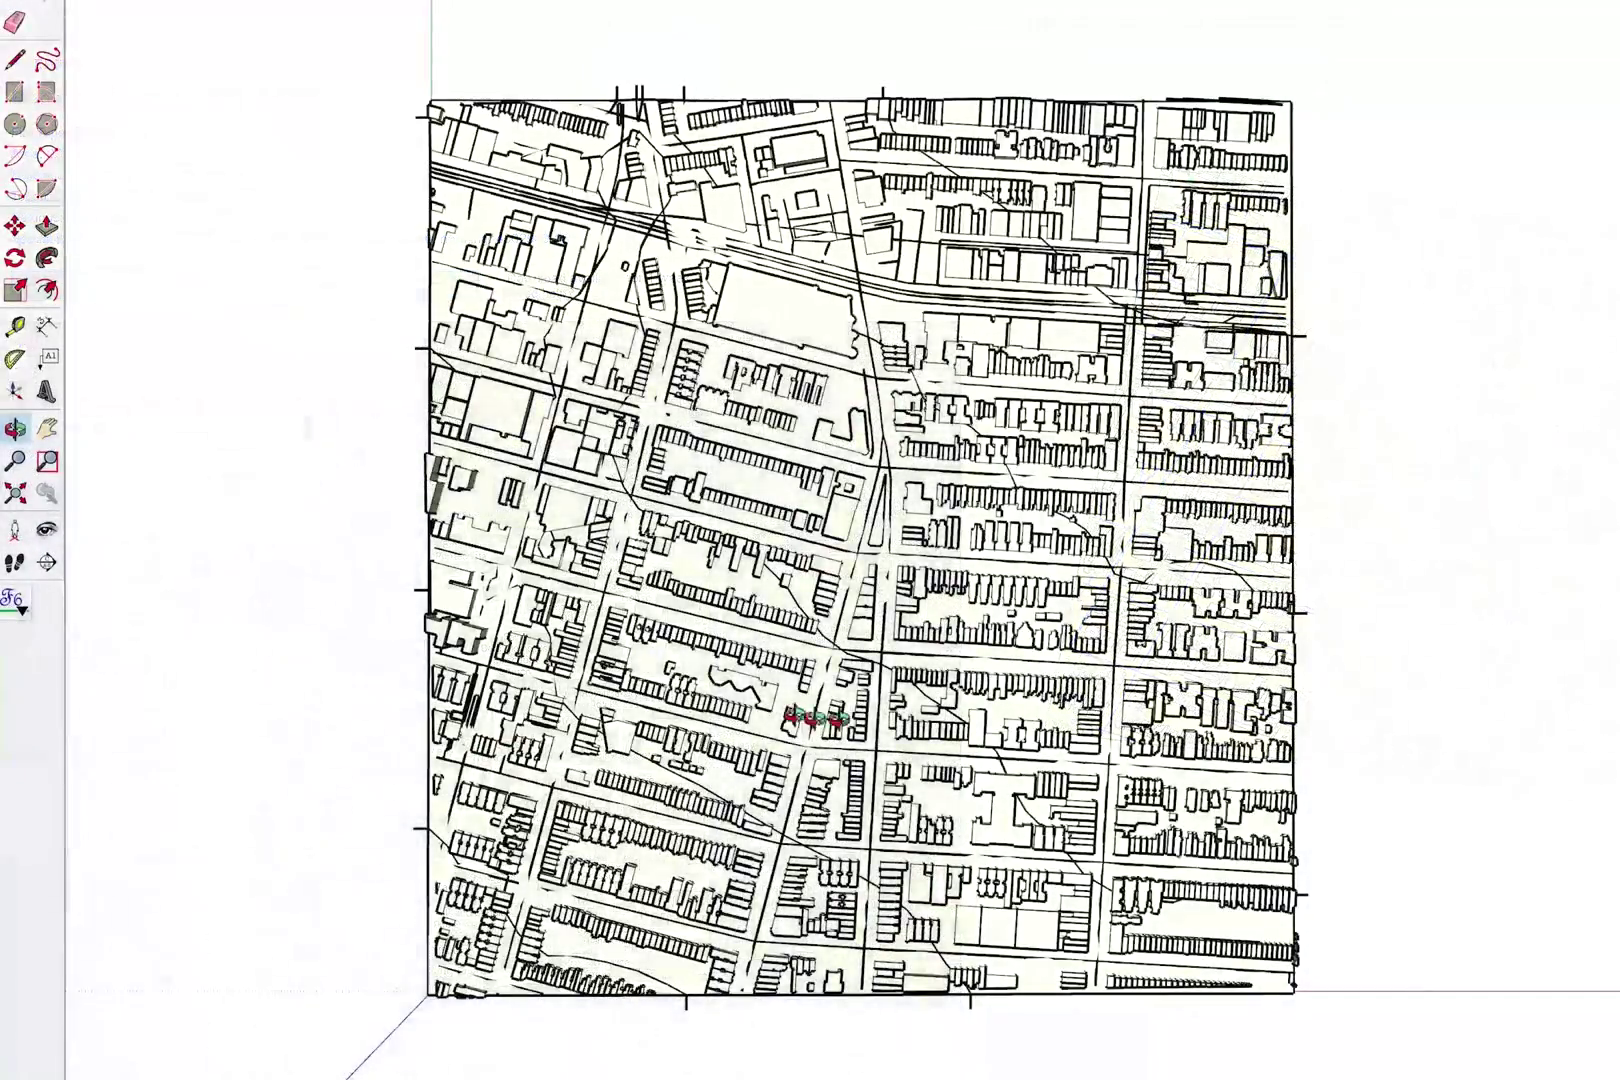
scroll(790, 730, up, 1)
mouse_move(955, 805)
mouse_down()
mouse_move(579, 383)
mouse_move(879, 769)
mouse_up()
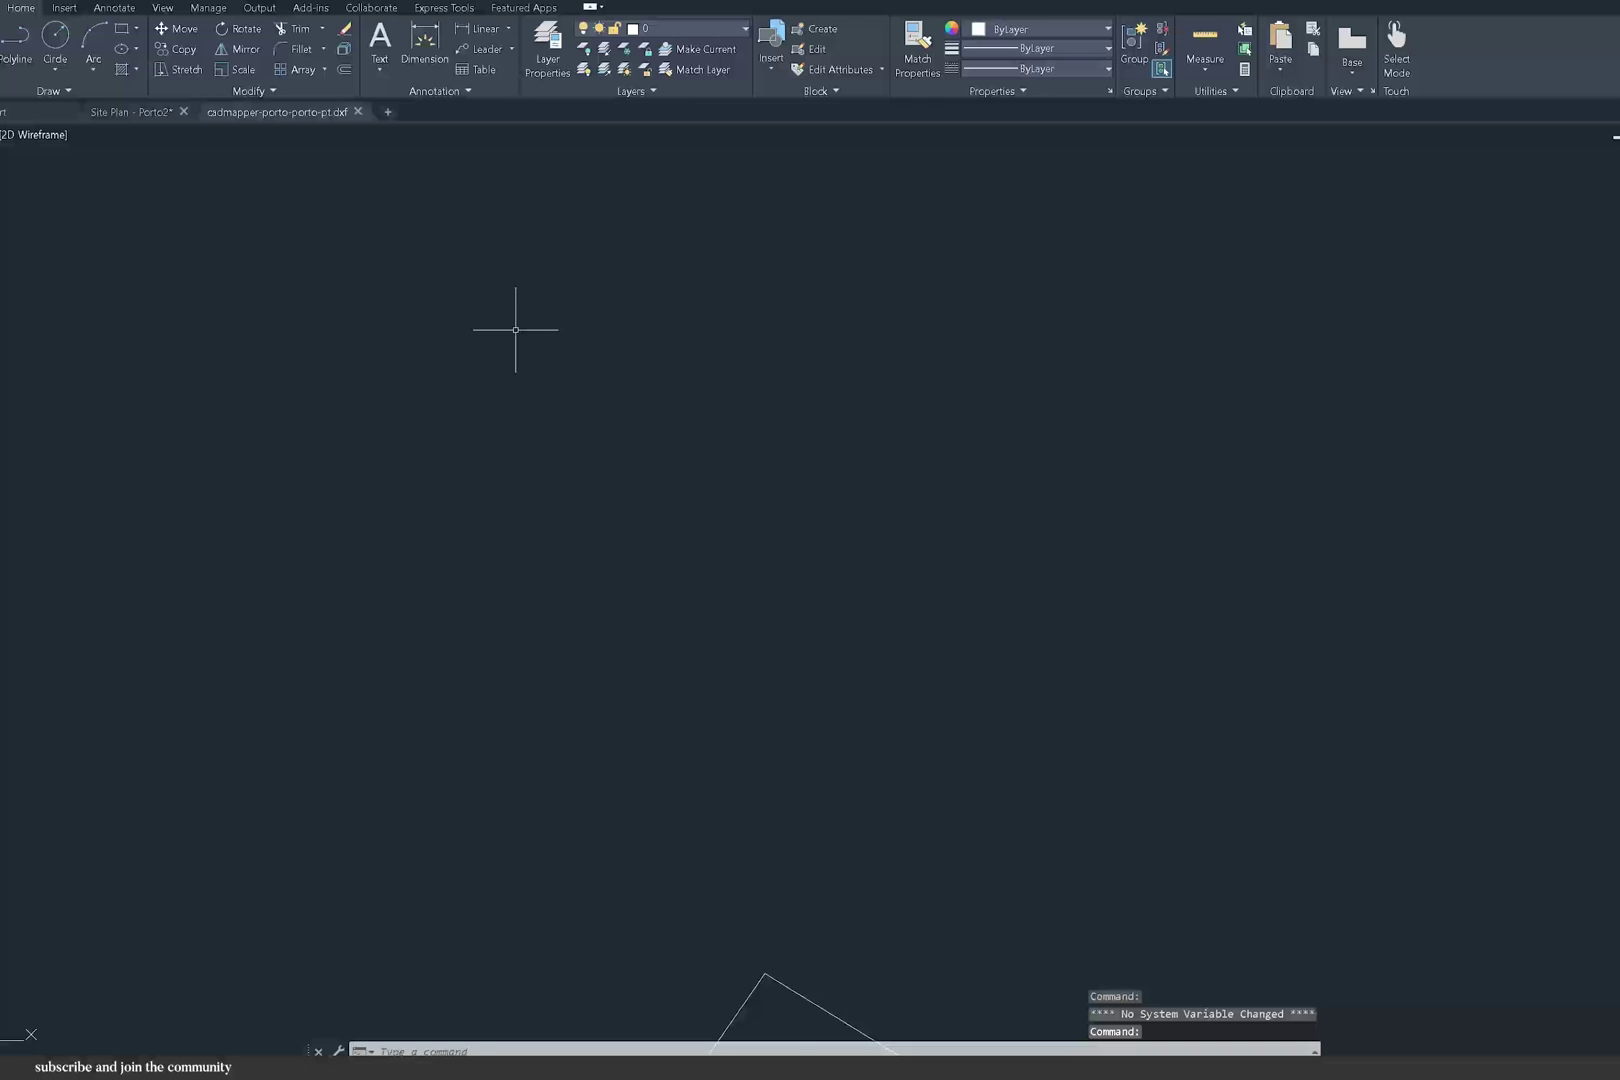
- Zoom and pan the Porto site plan so its river, bridge and buildings are in view
scroll(517, 332, down, 5)
scroll(618, 702, down, 6)
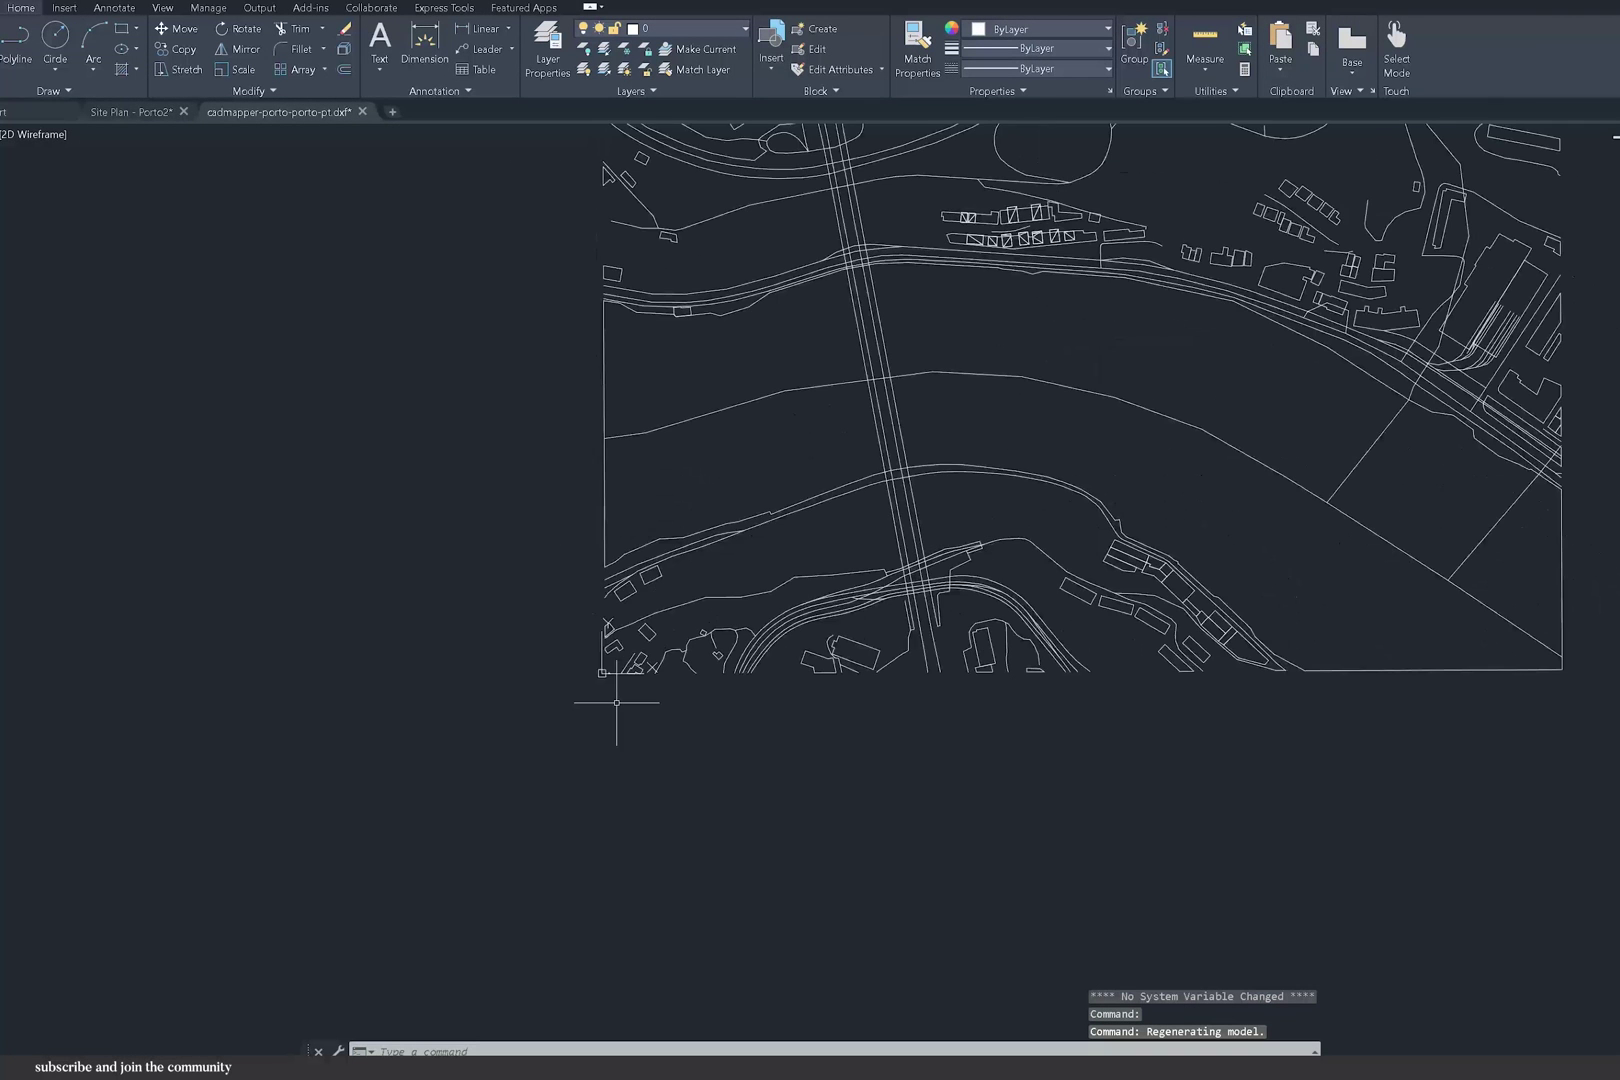
scroll(617, 702, down, 5)
scroll(748, 458, up, 5)
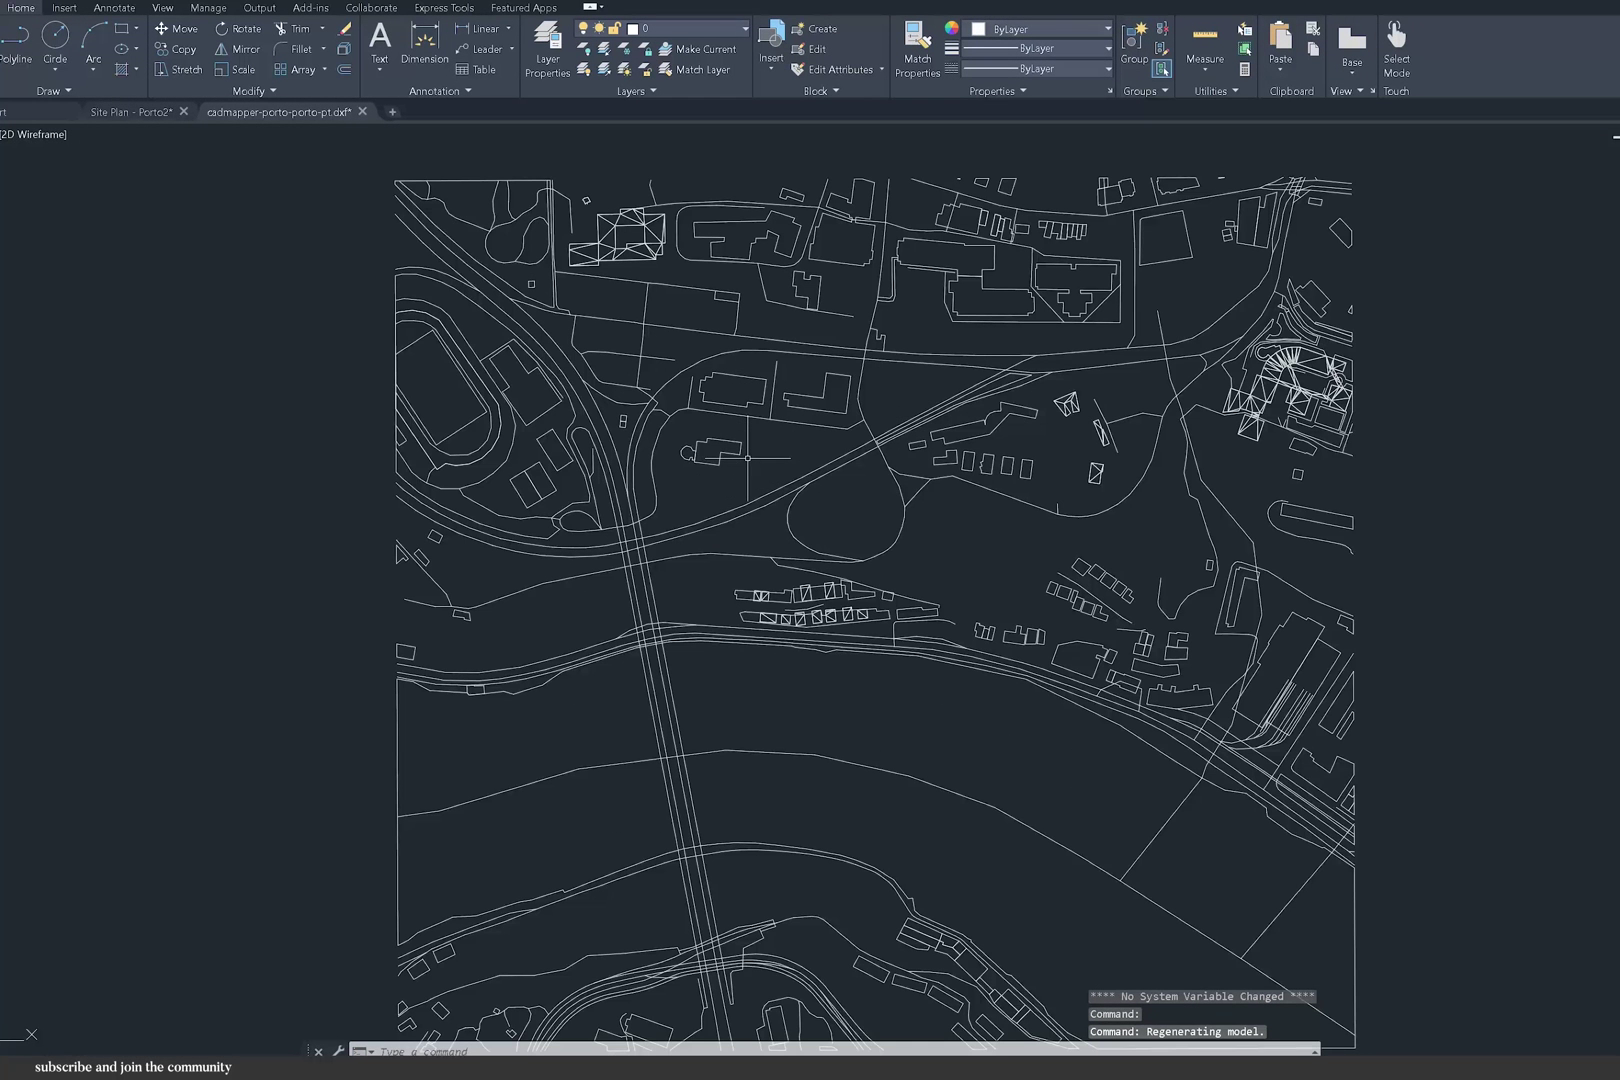
scroll(447, 300, down, 5)
scroll(607, 533, up, 5)
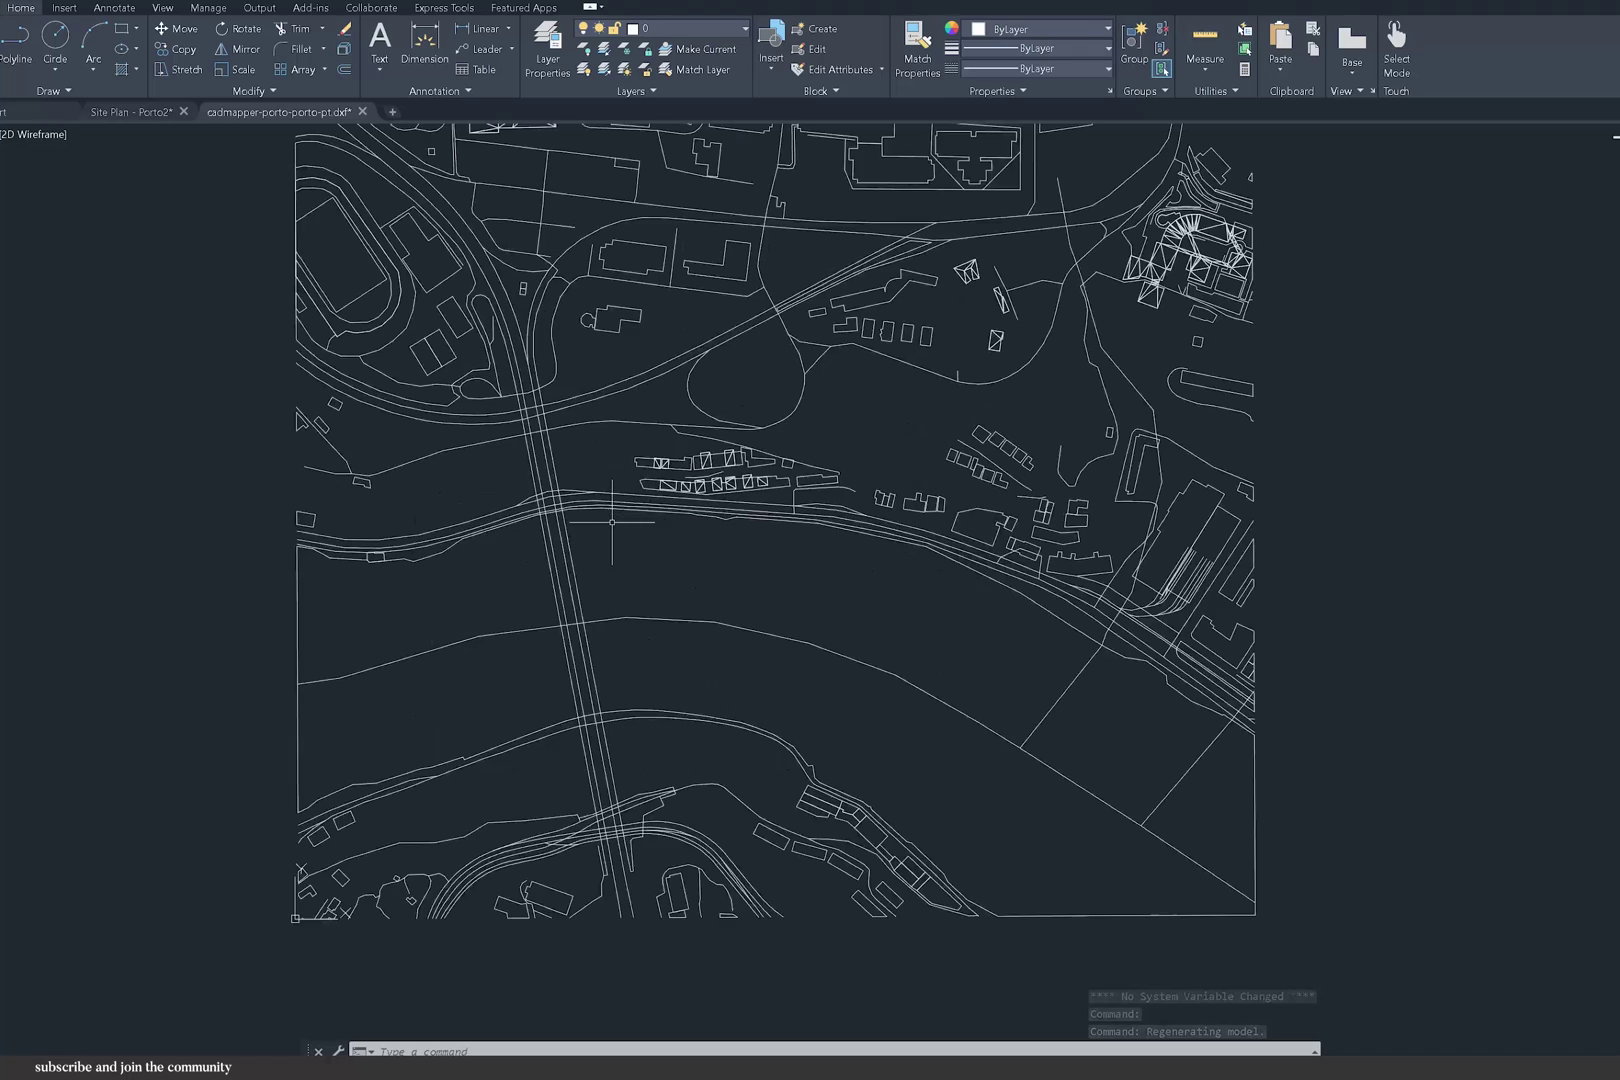
text(p)
key(Return)
mouse_move(853, 358)
mouse_down()
mouse_move(853, 465)
mouse_move(856, 417)
mouse_up()
key(Escape)
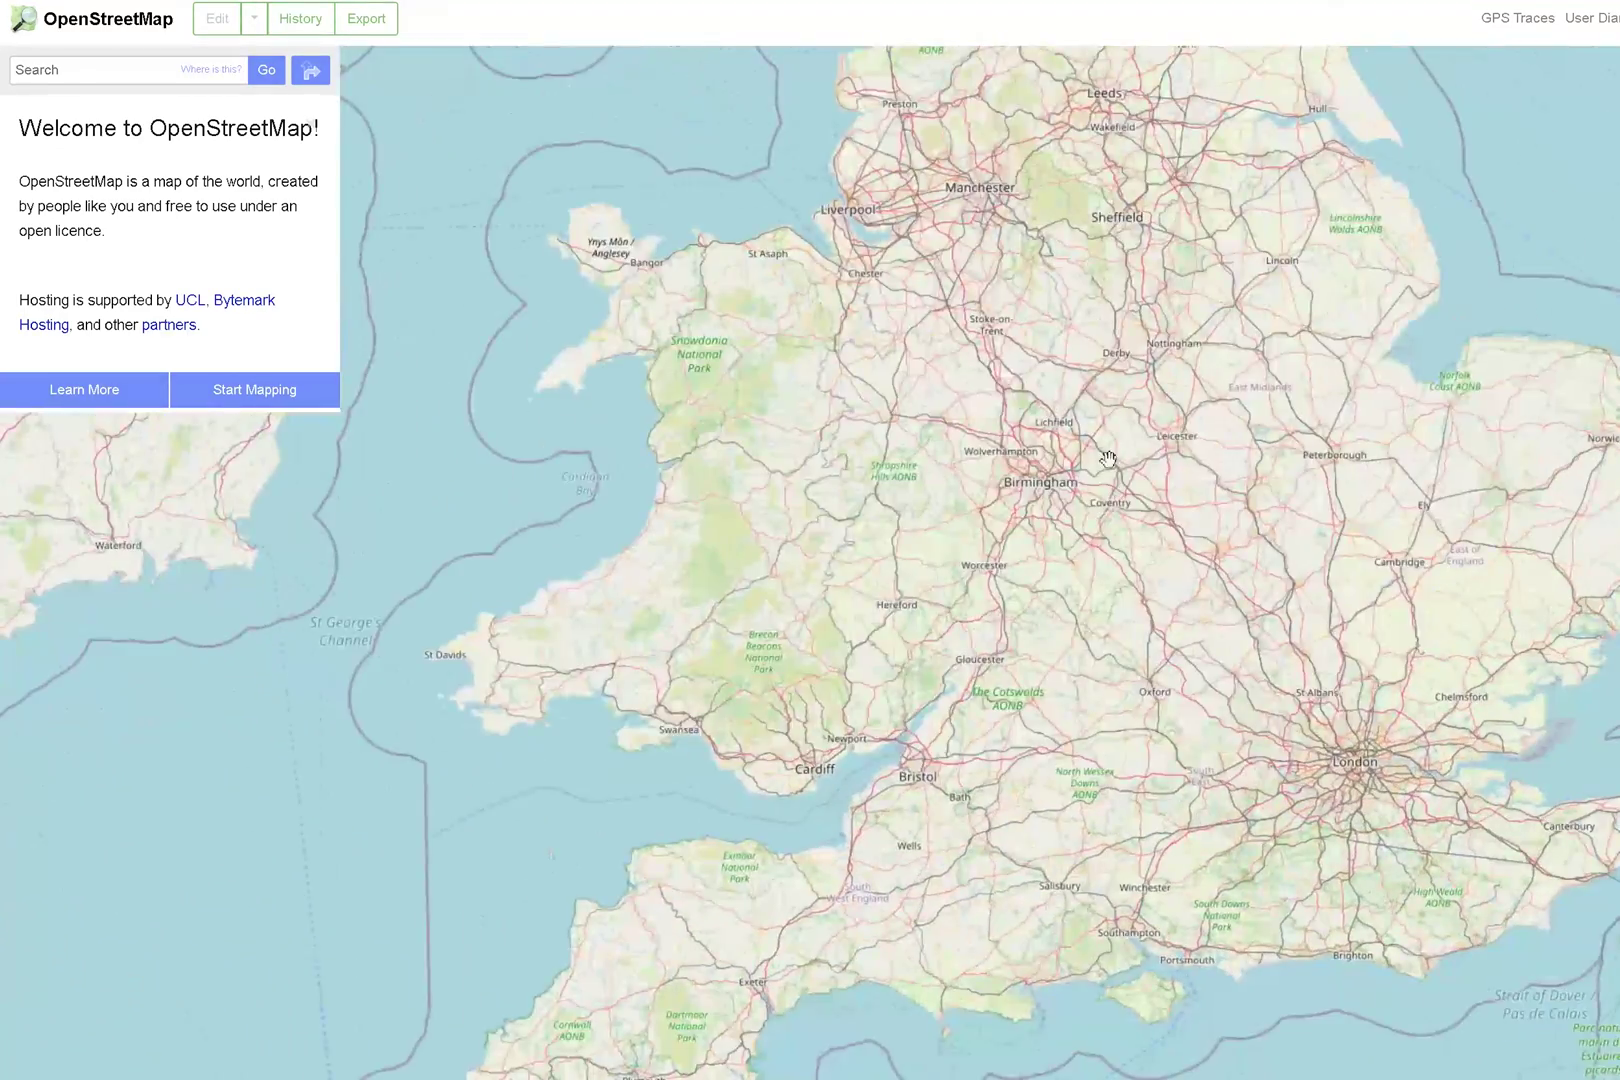
- Zoom the OpenStreetMap view from the Irish Sea into central Birmingham
scroll(1073, 453, up, 2)
scroll(713, 484, up, 1)
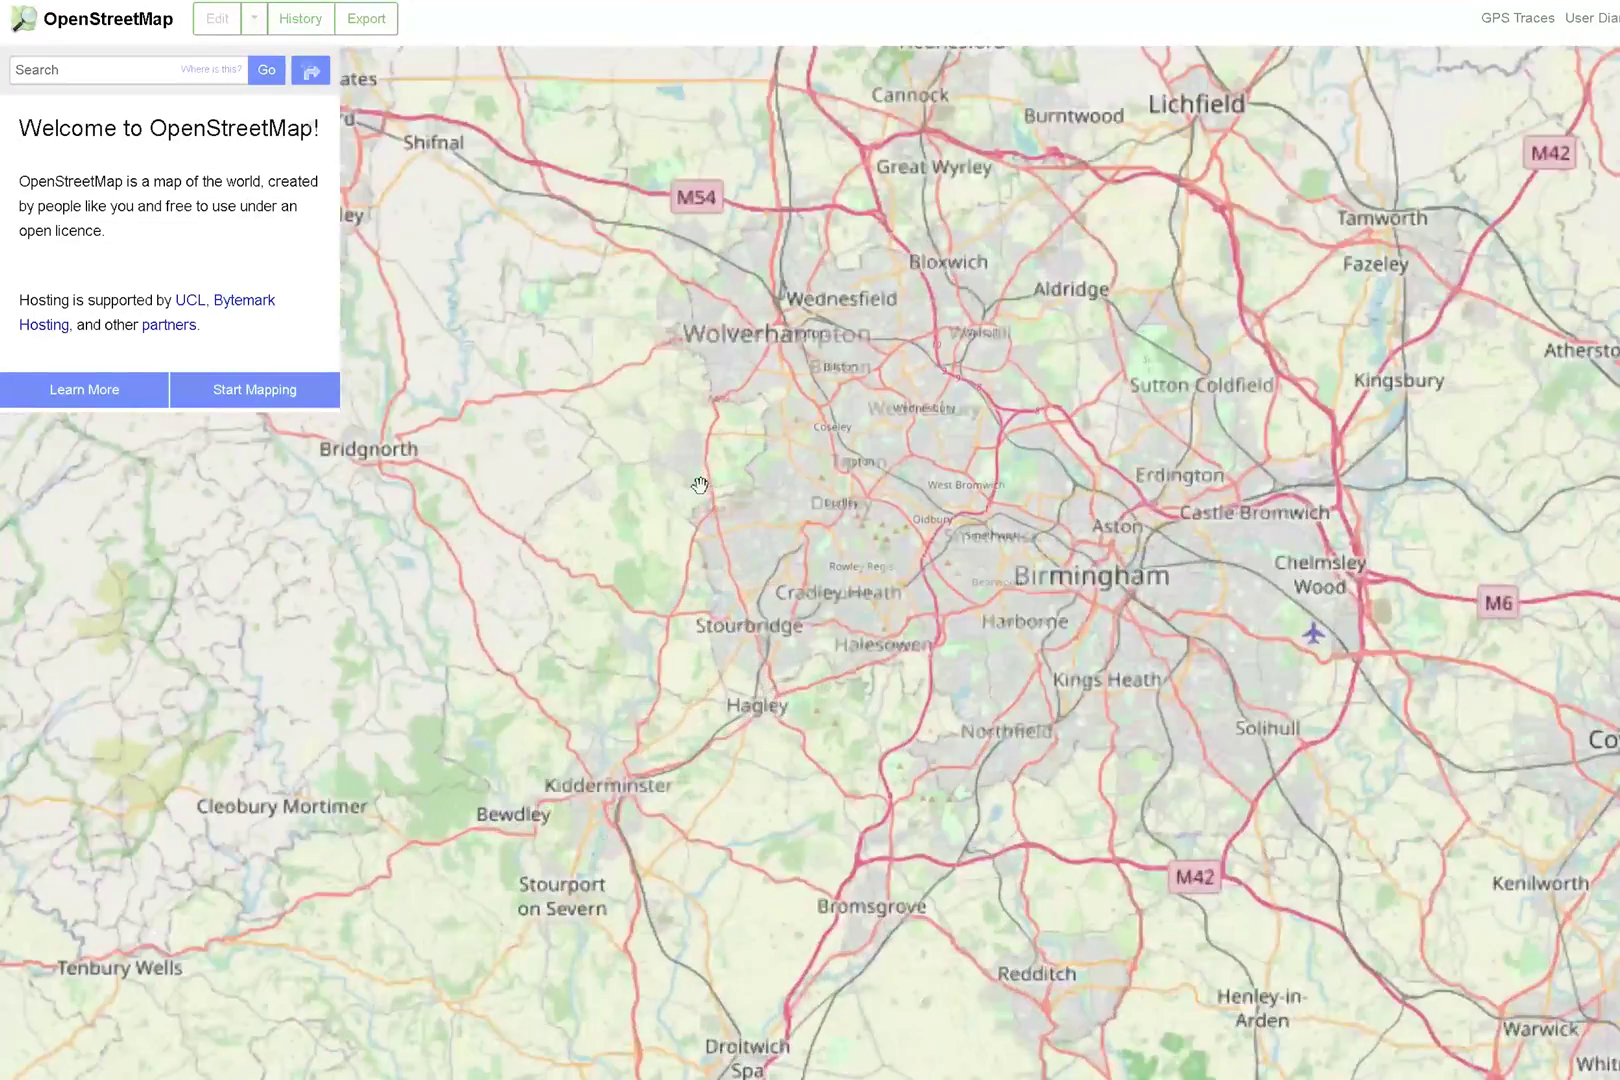
scroll(1400, 641, up, 1)
scroll(1400, 641, up, 1)
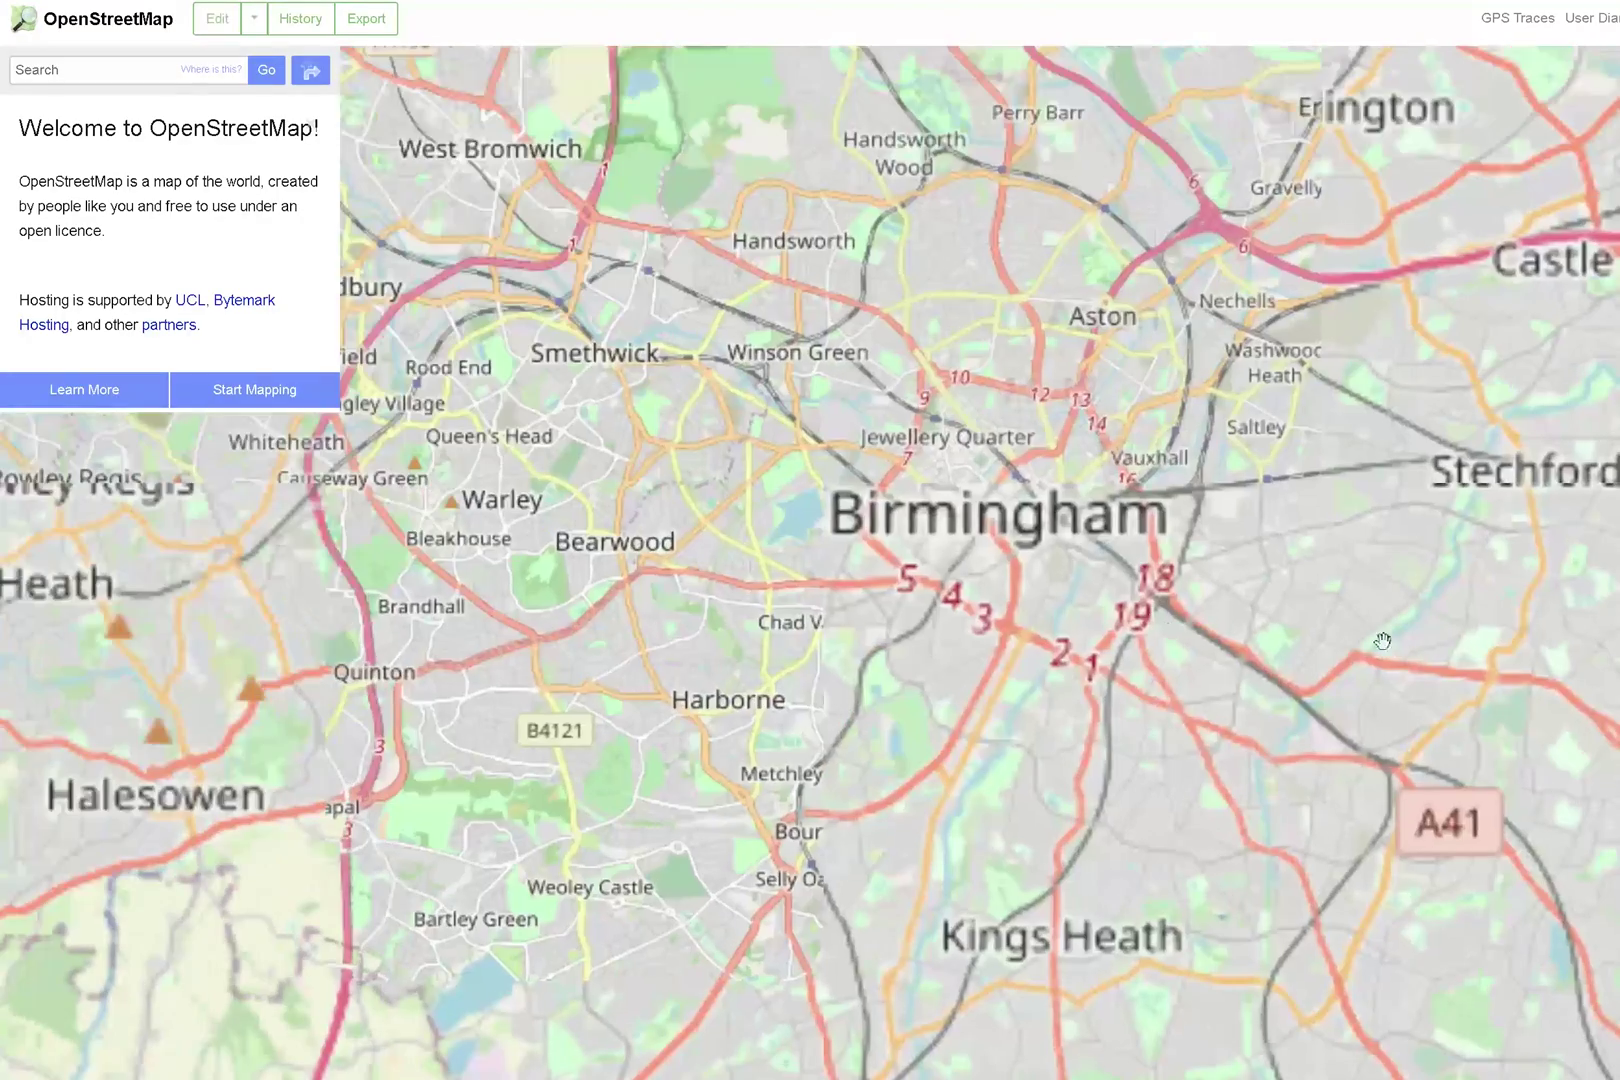
scroll(1400, 641, up, 1)
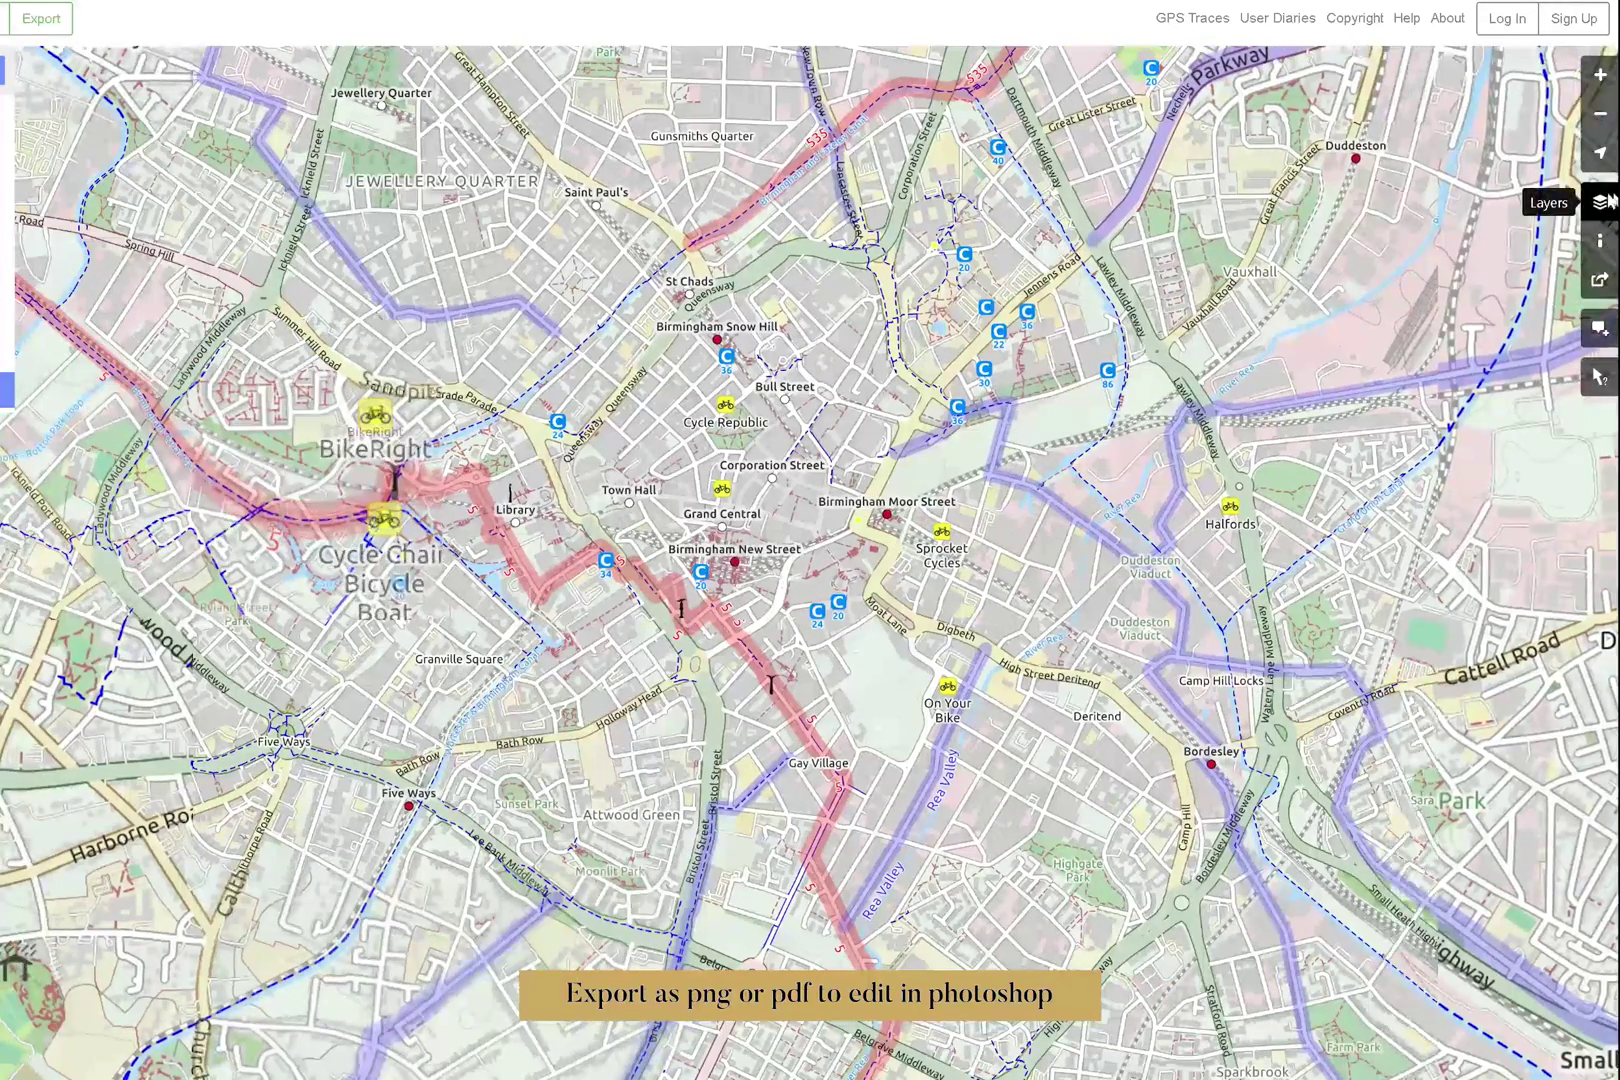
- Switch the map to the Standard style and set the image export format to SVG
click(1606, 203)
click(1480, 137)
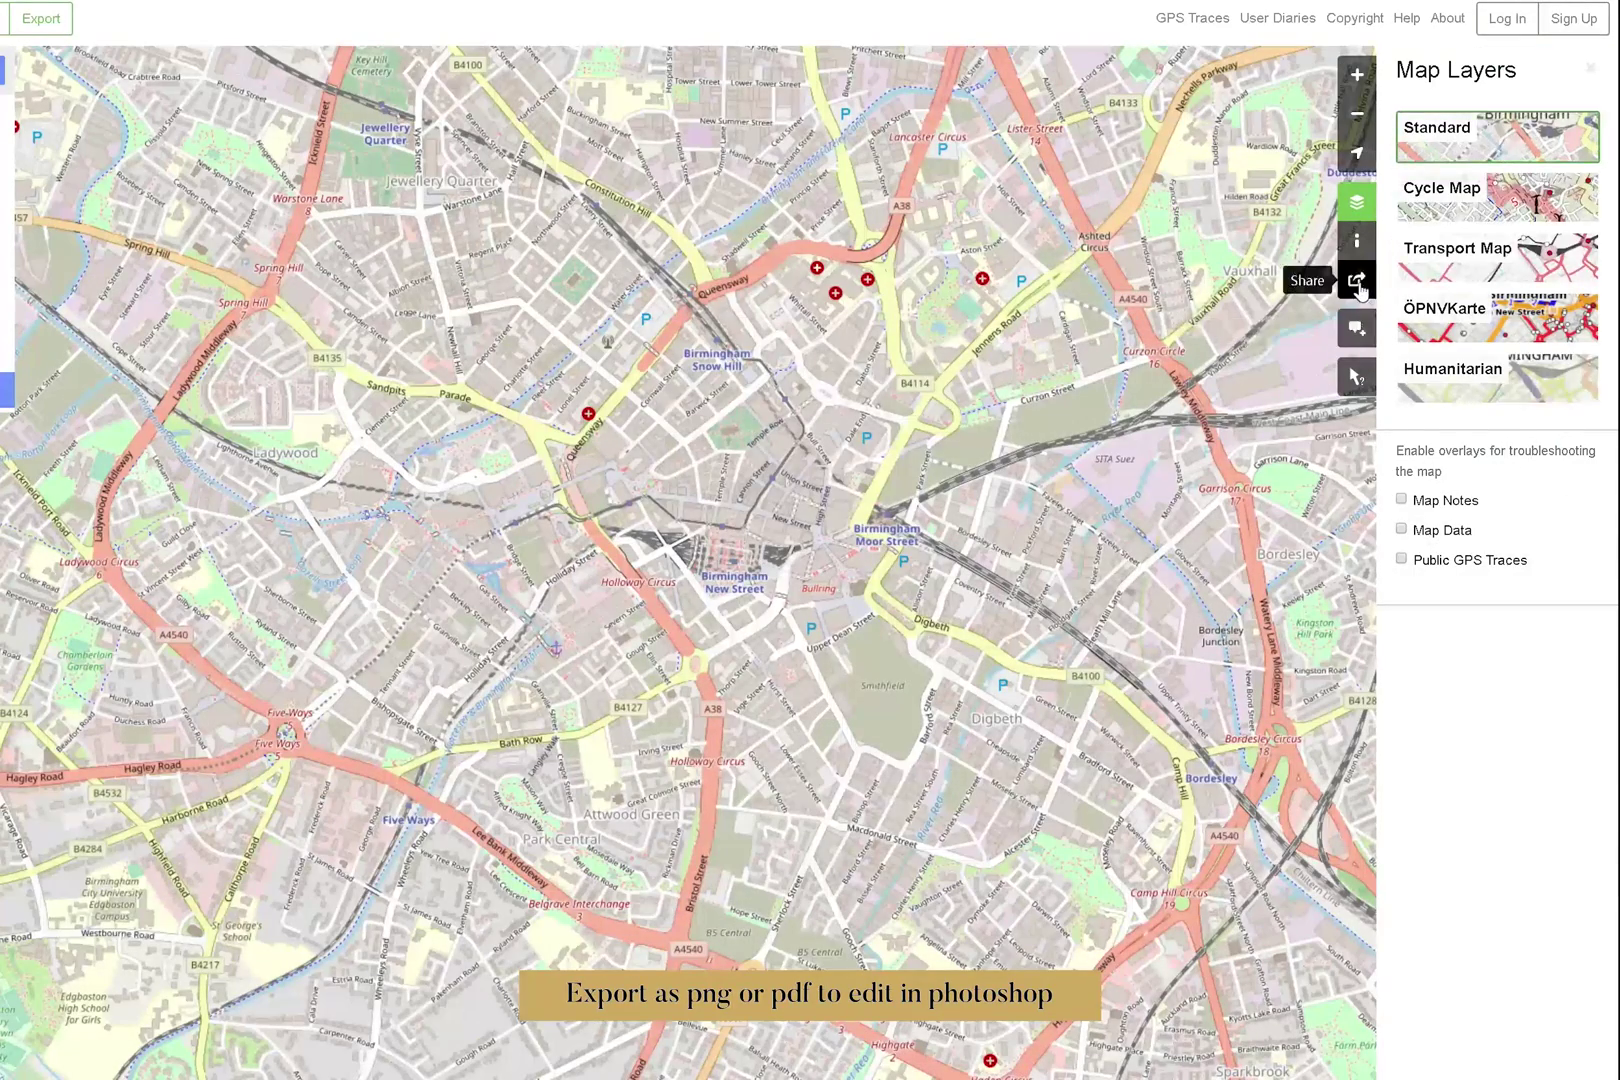
click(1357, 280)
click(1468, 437)
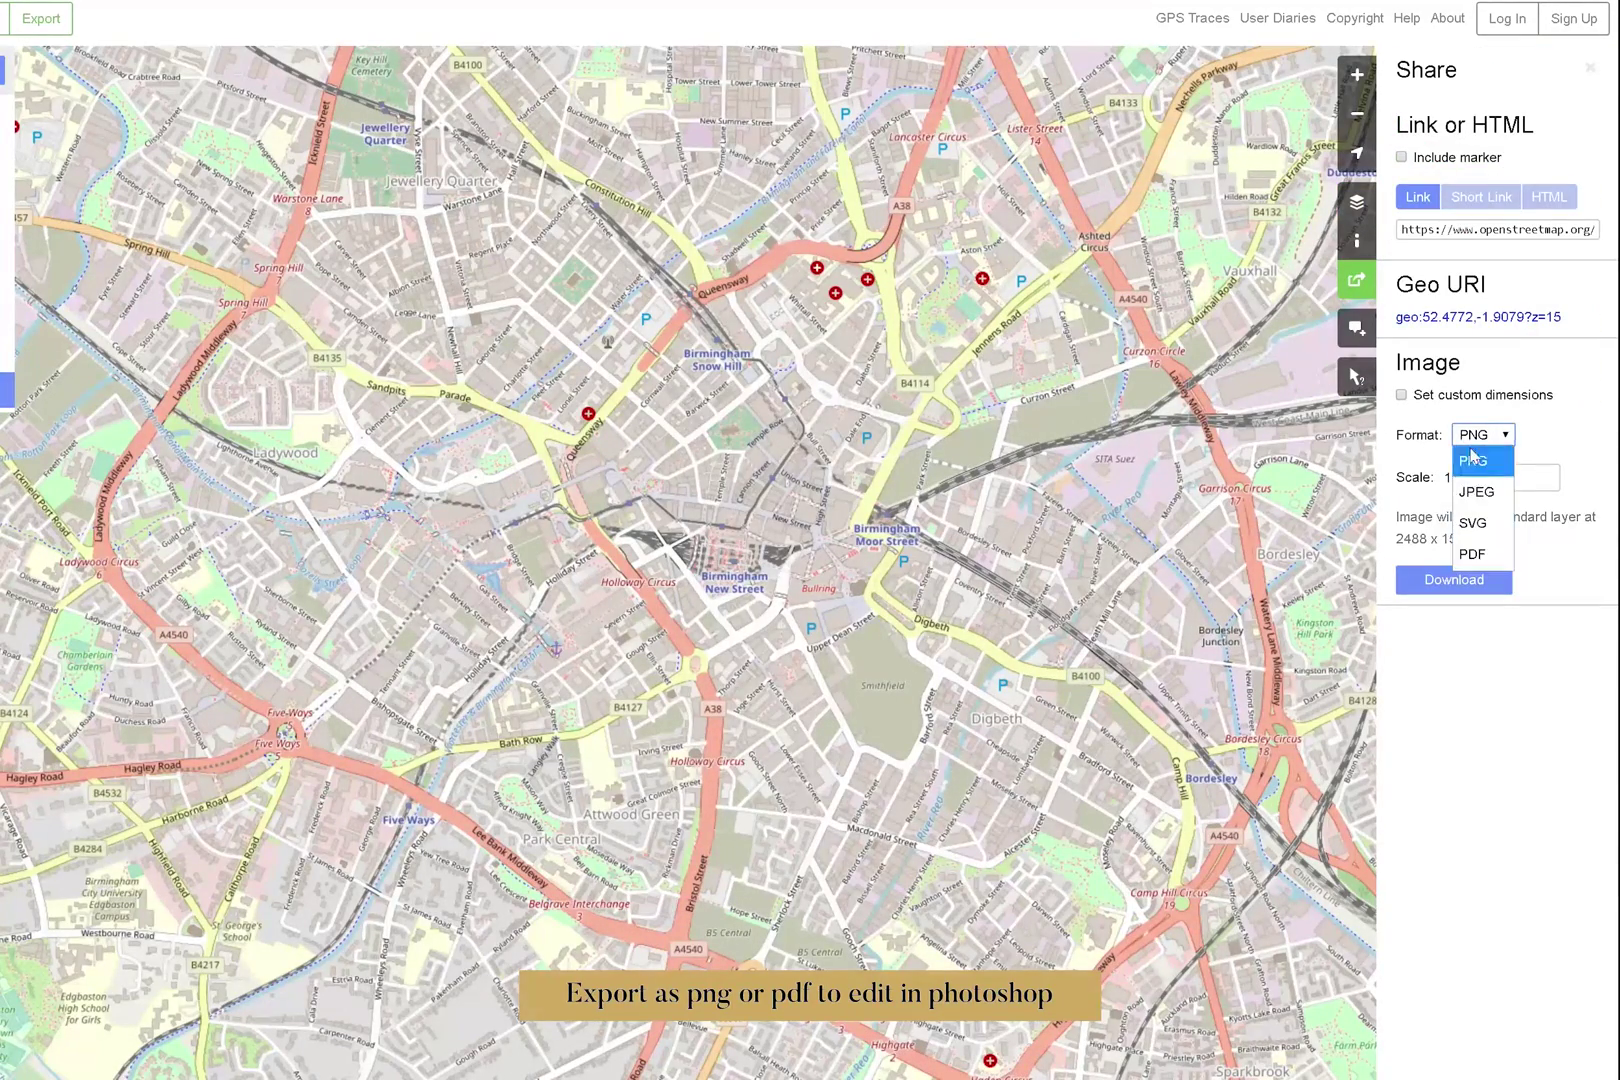
click(1483, 522)
- Enable custom dimensions and resize the export box to frame Birmingham's city centre
click(1401, 394)
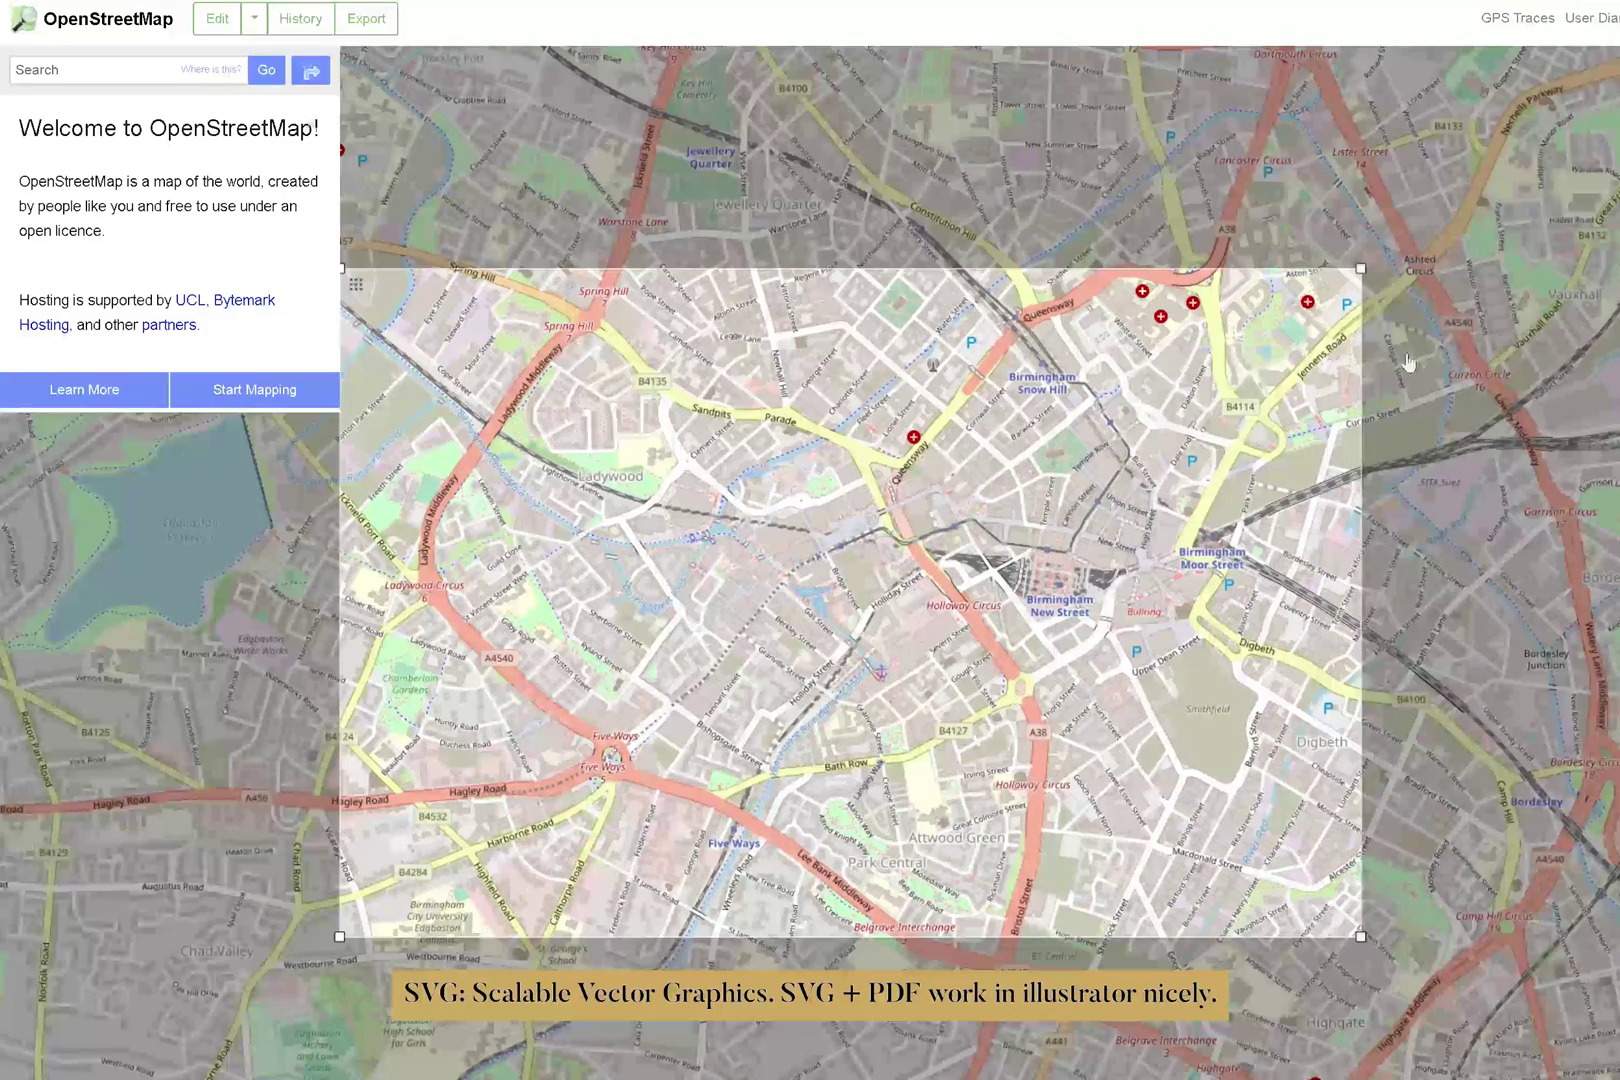
drag(1038, 271, 885, 412)
drag(1213, 412, 1231, 377)
drag(340, 937, 757, 787)
drag(1241, 380, 1322, 366)
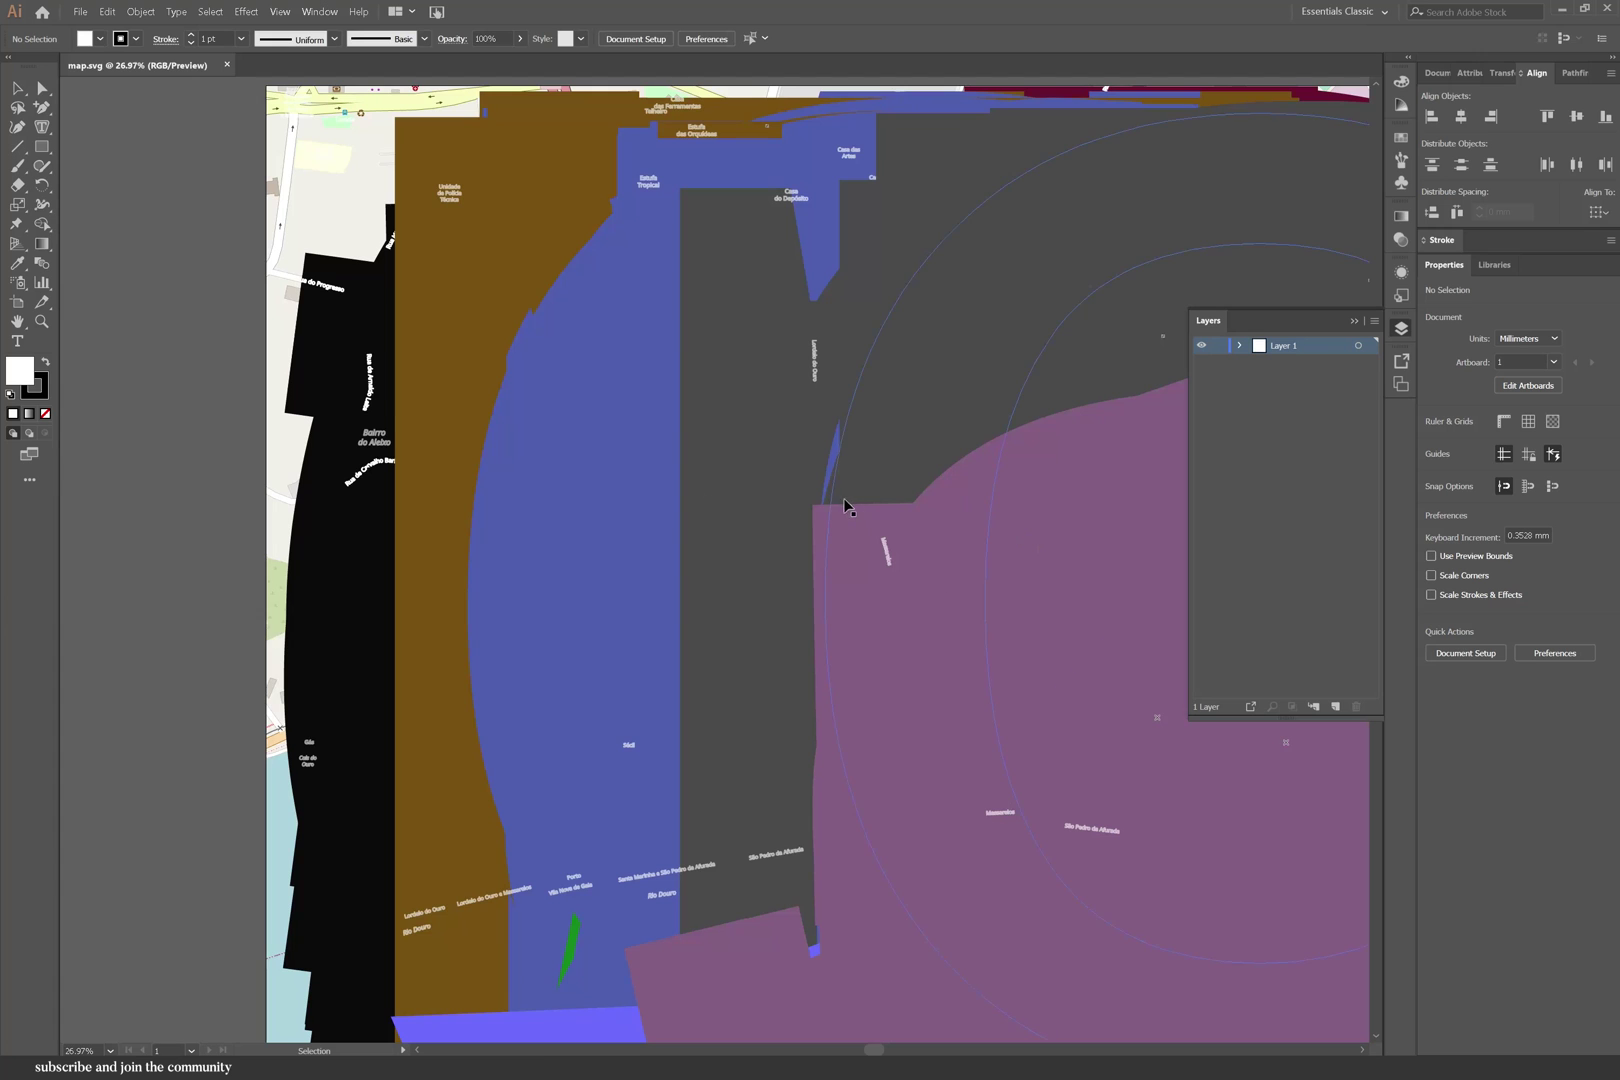
- Select all clipping masks in map.svg and delete them
key(ctrl+a)
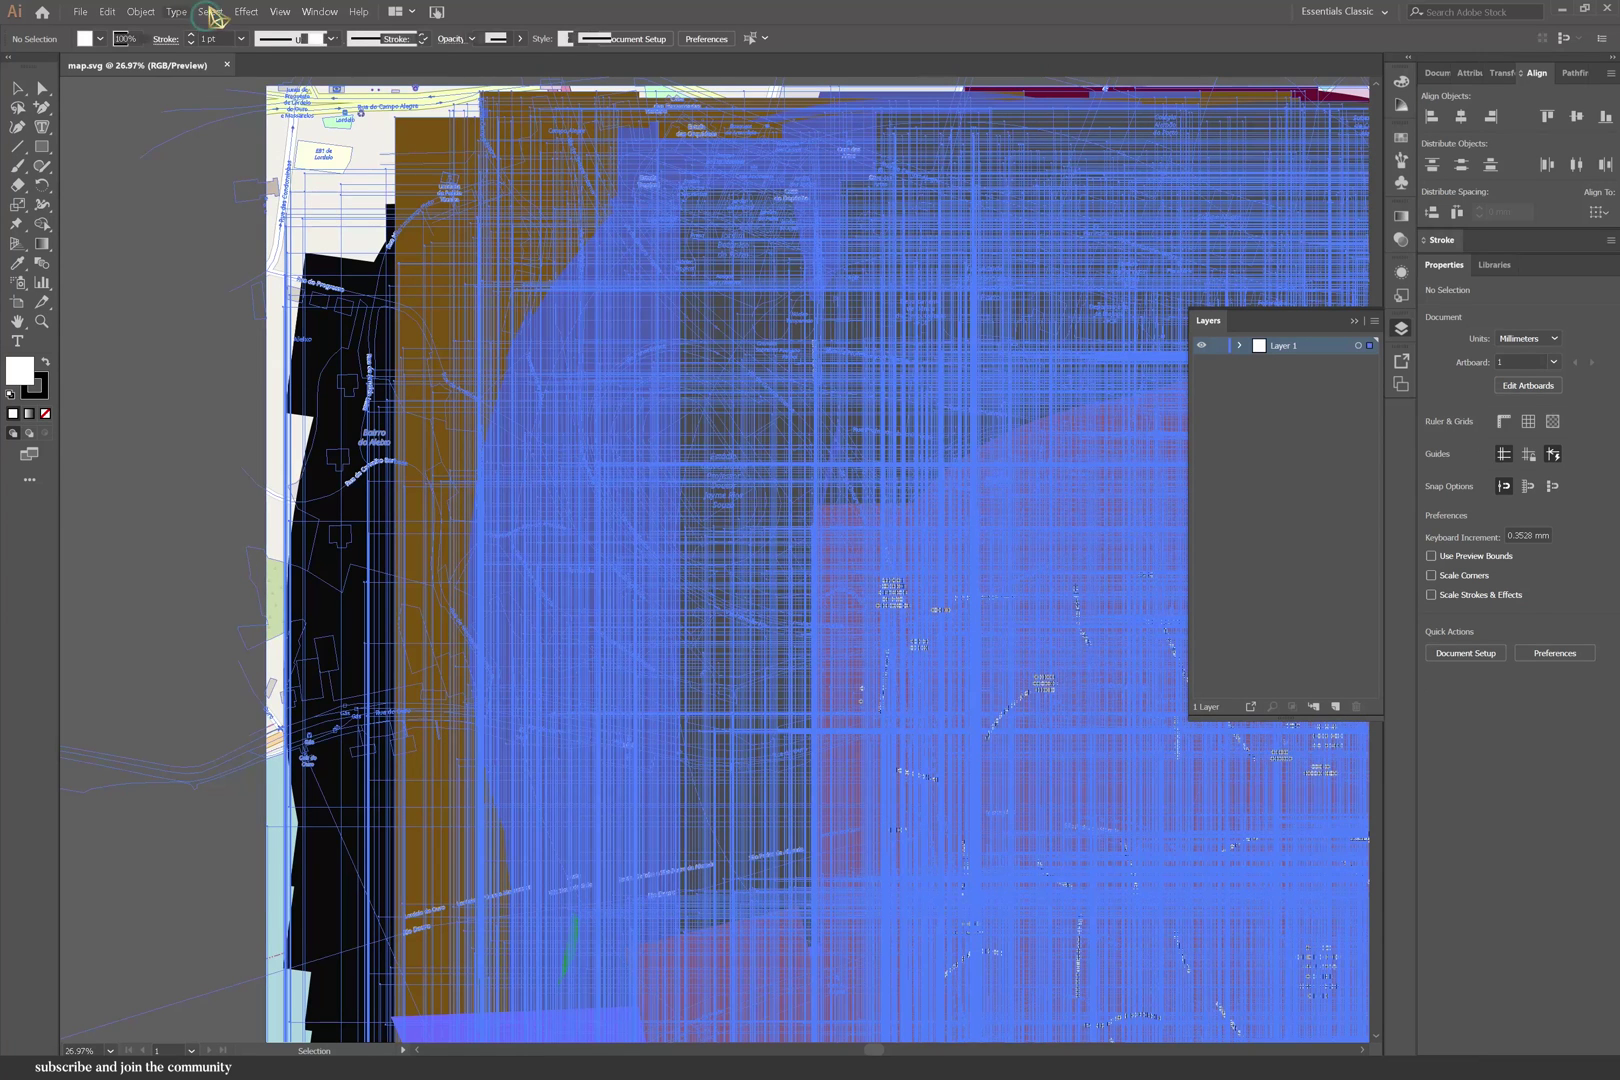
click(211, 13)
mouse_move(235, 170)
click(450, 158)
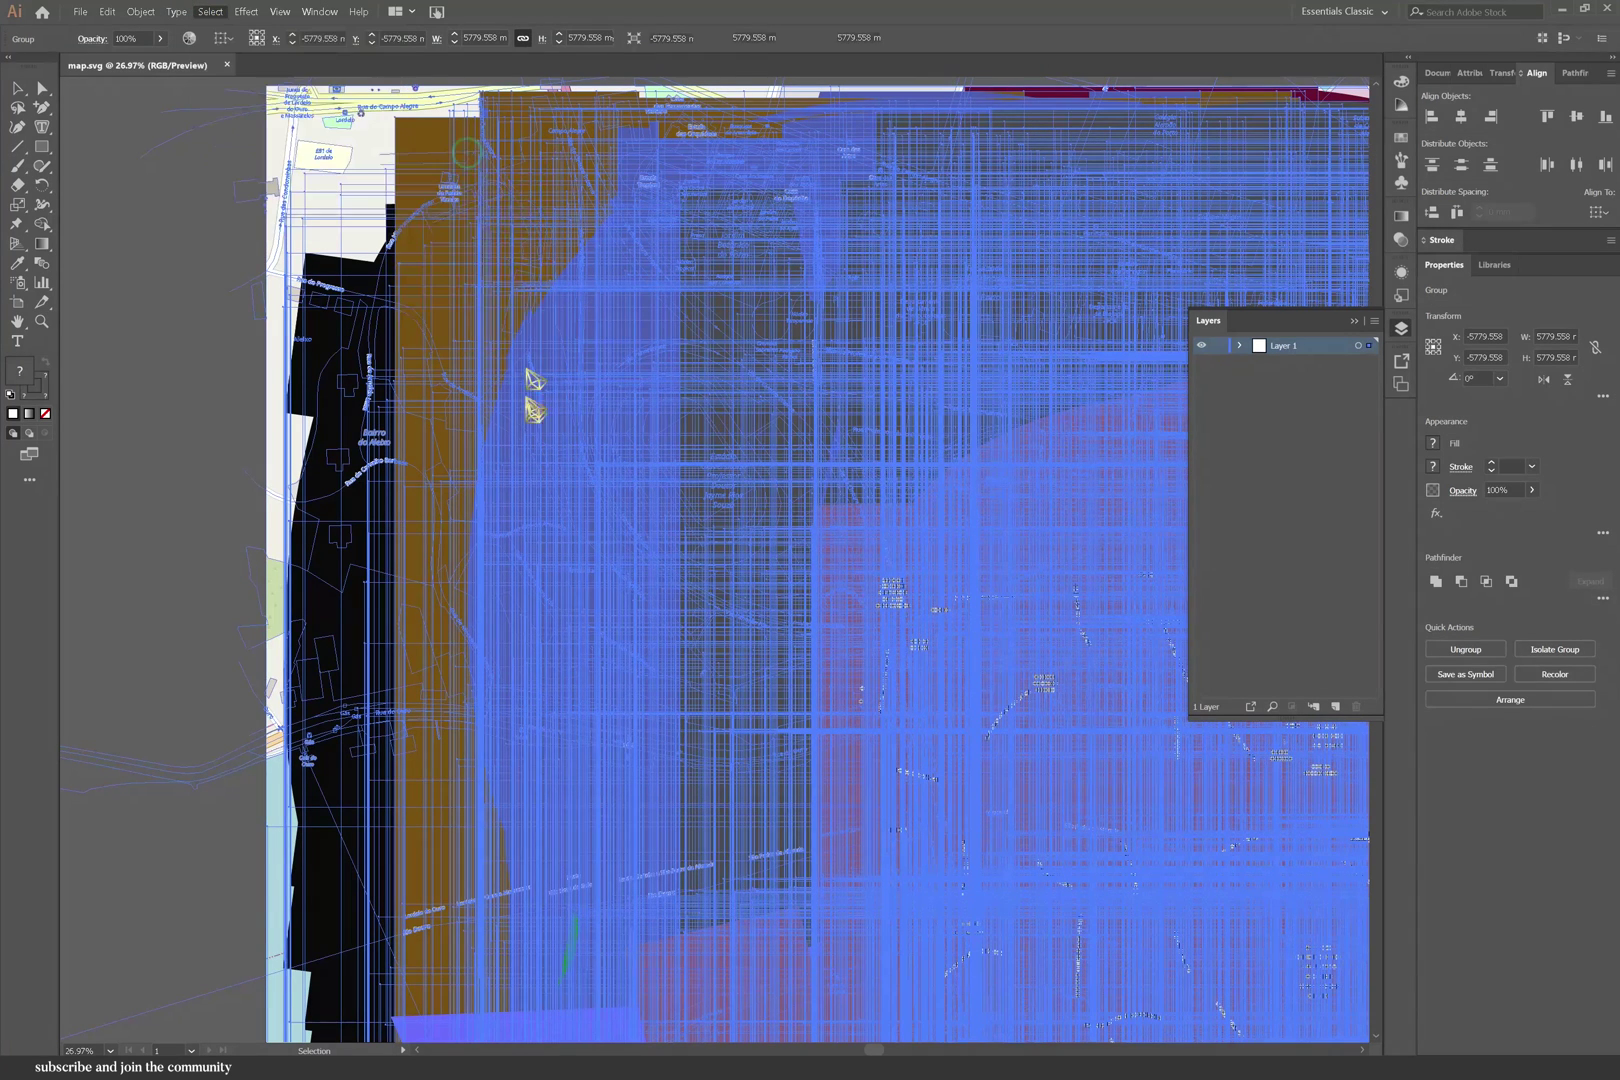
key(Delete)
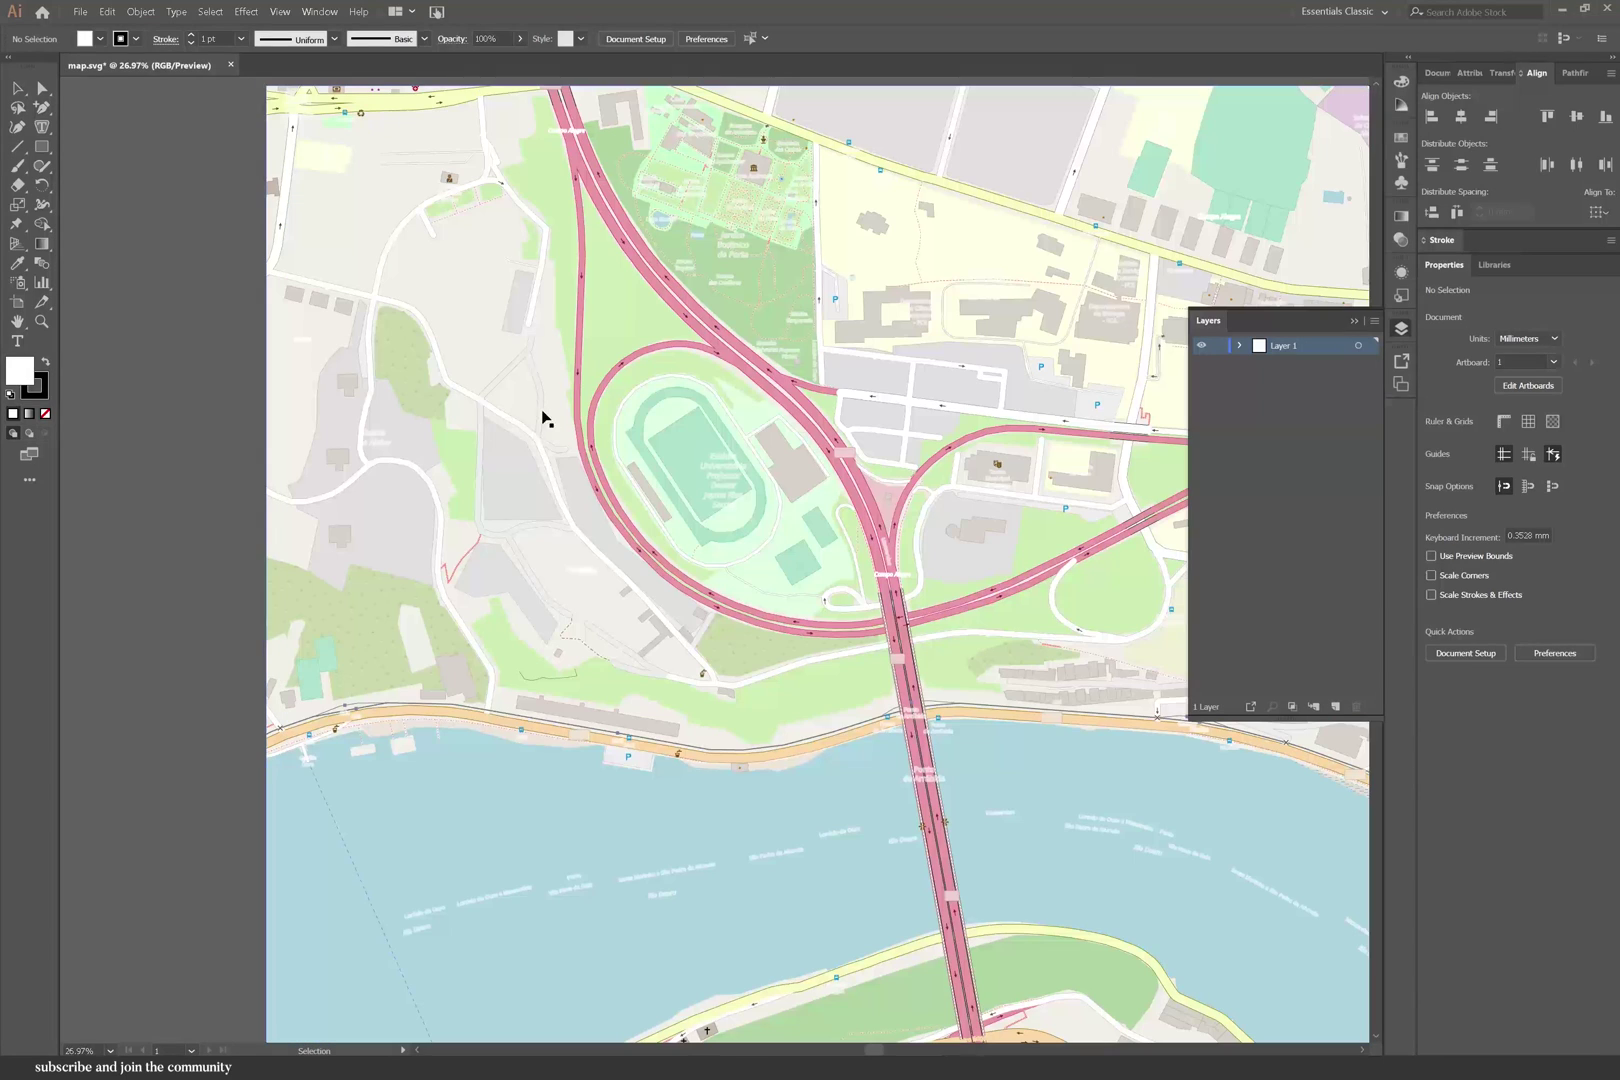
- Ungroup the map objects and clip them to the white rectangle
scroll(404, 662, down, 1)
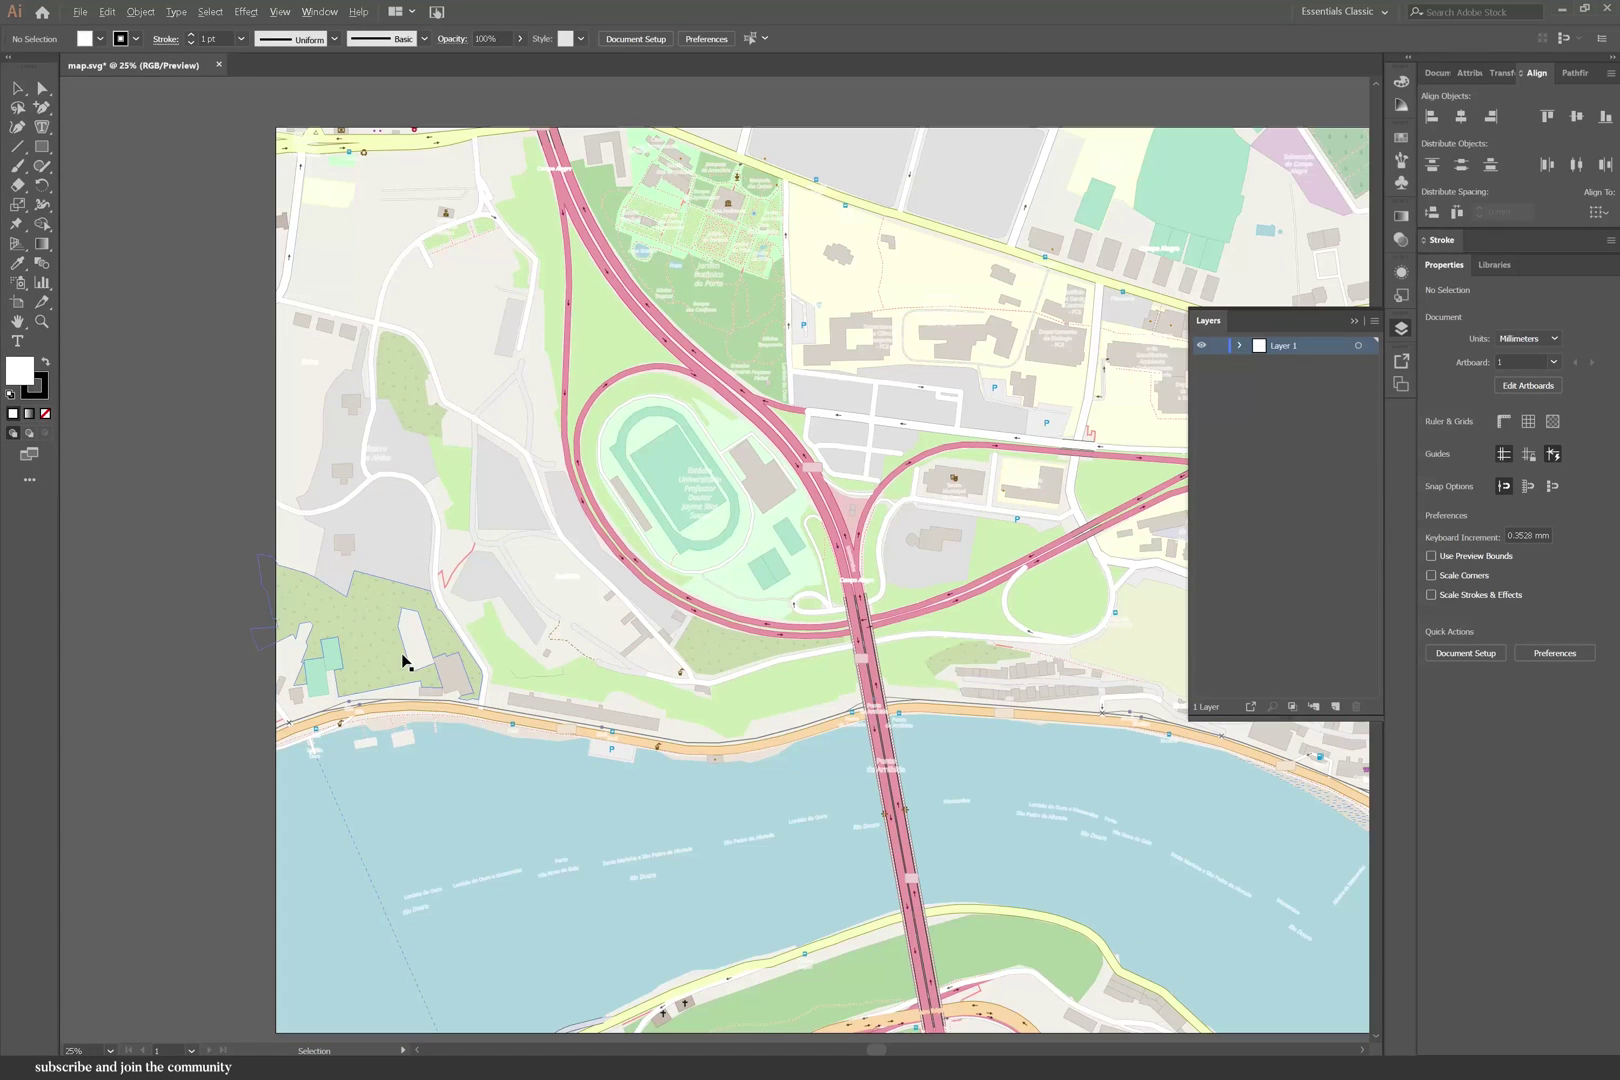
scroll(406, 662, down, 1)
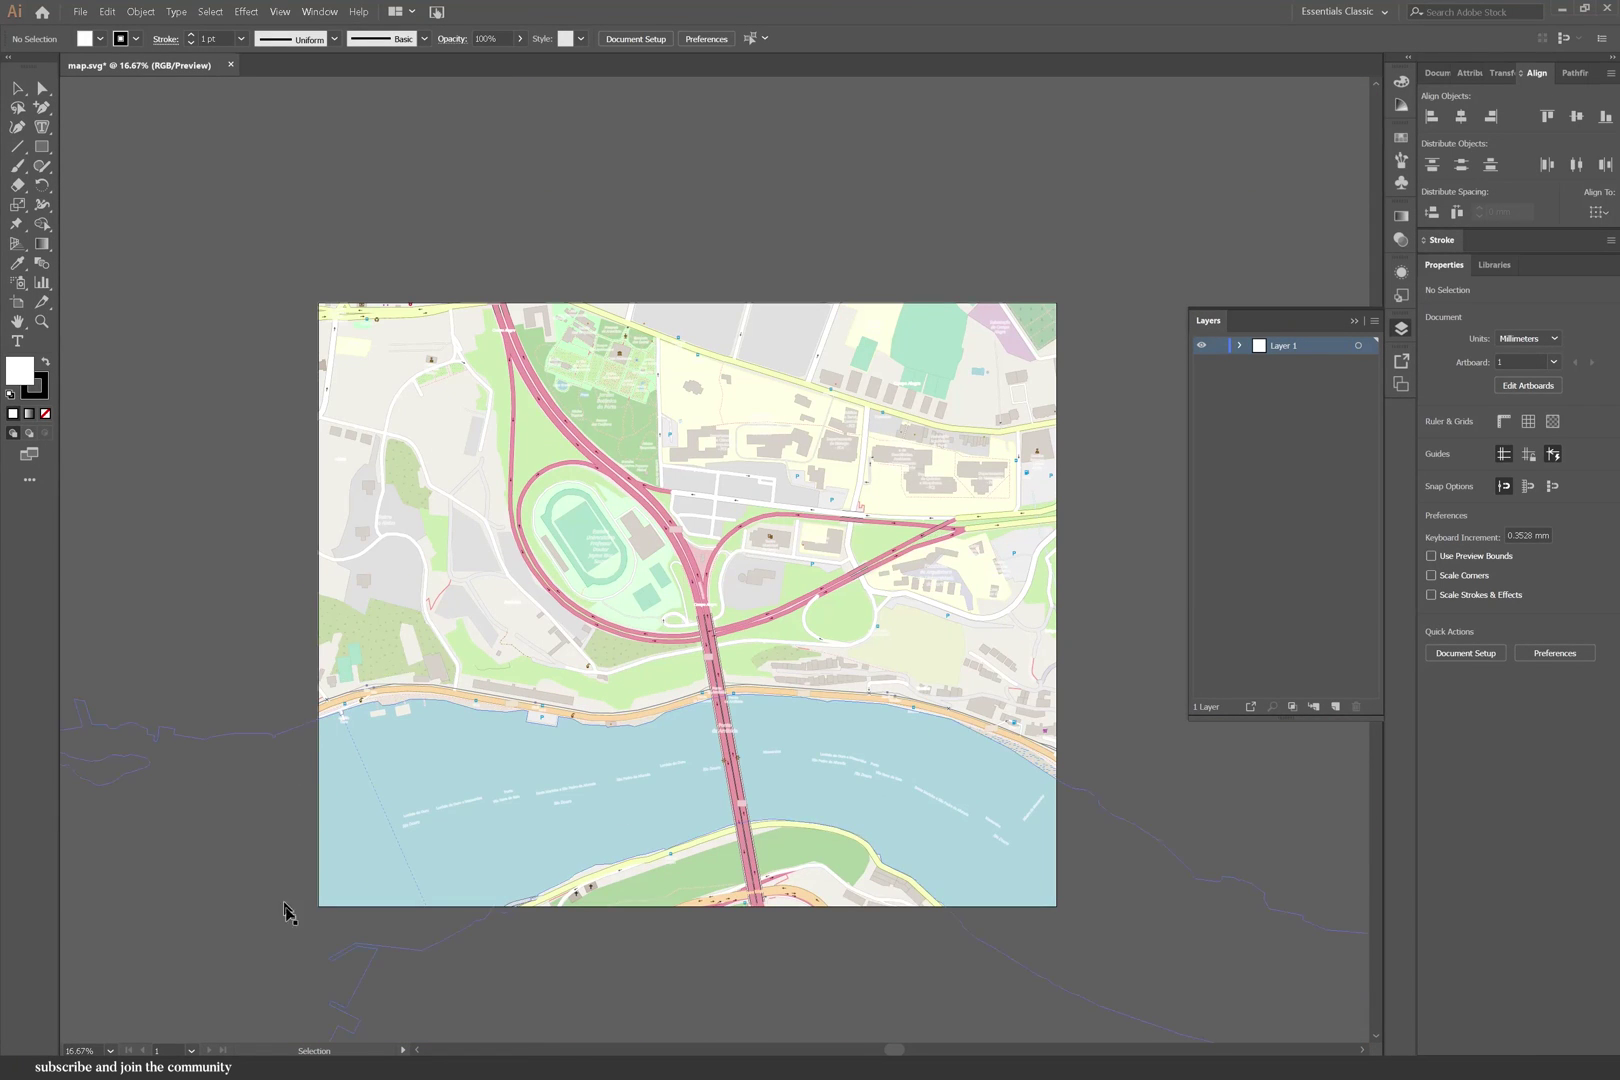
key(a)
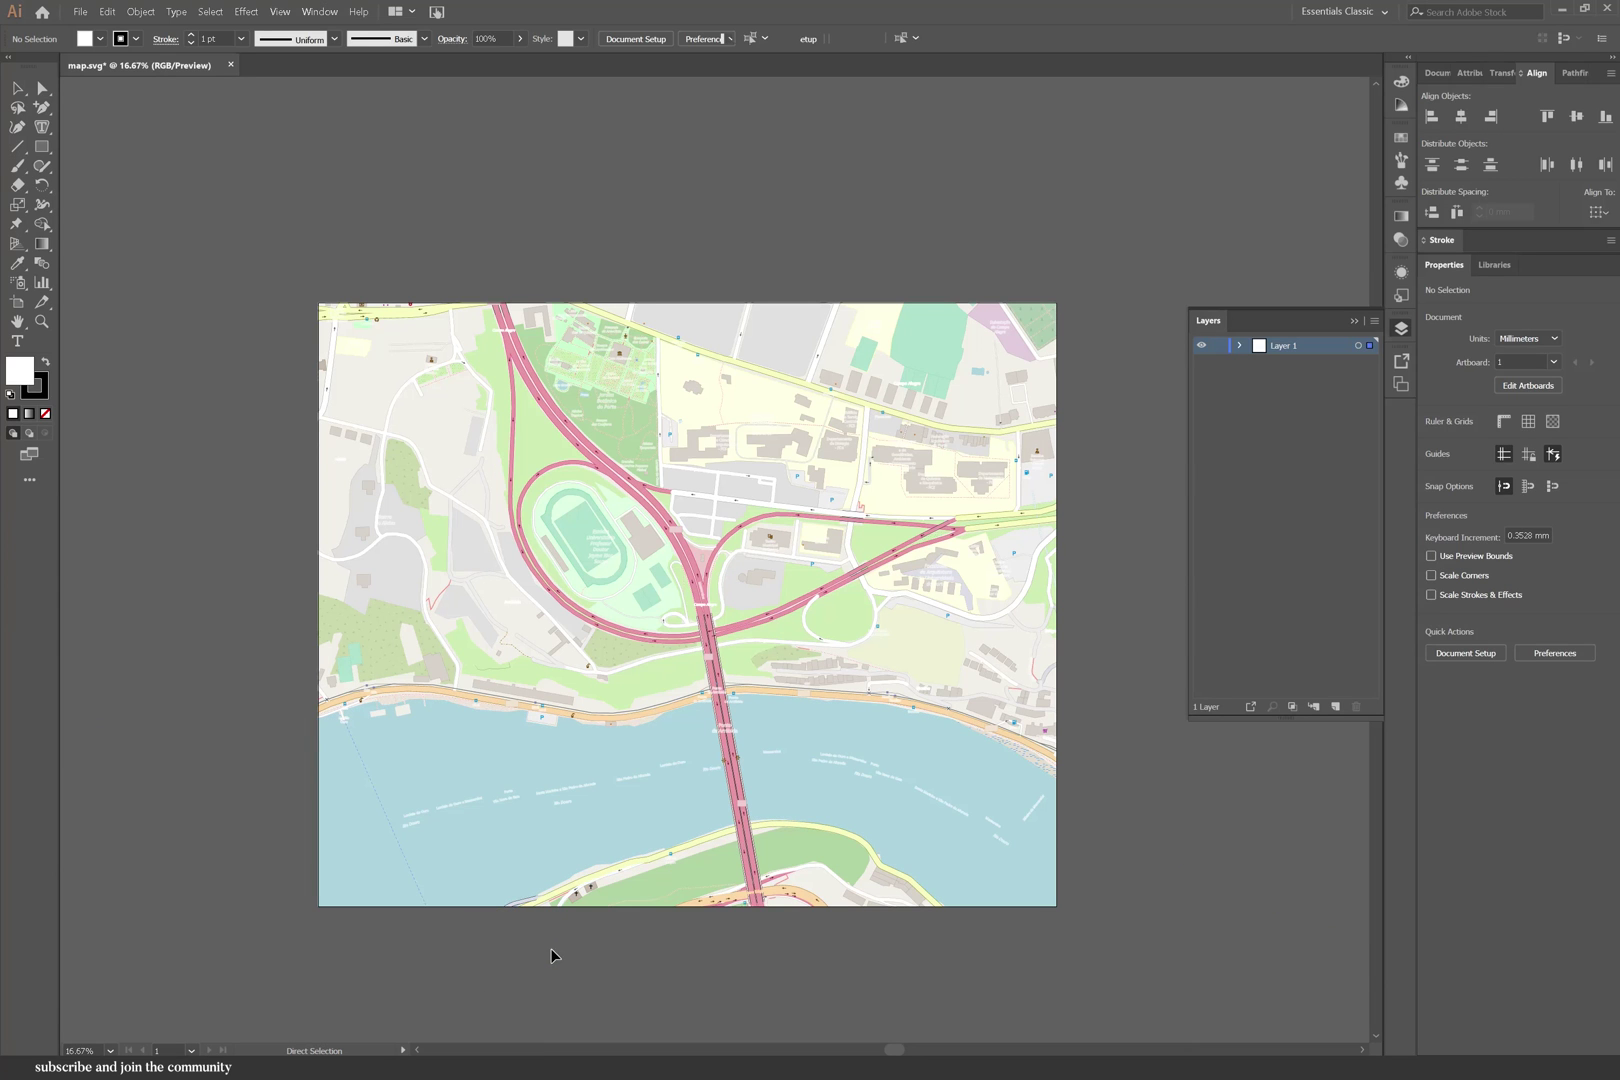
key(v)
key(ctrl+a)
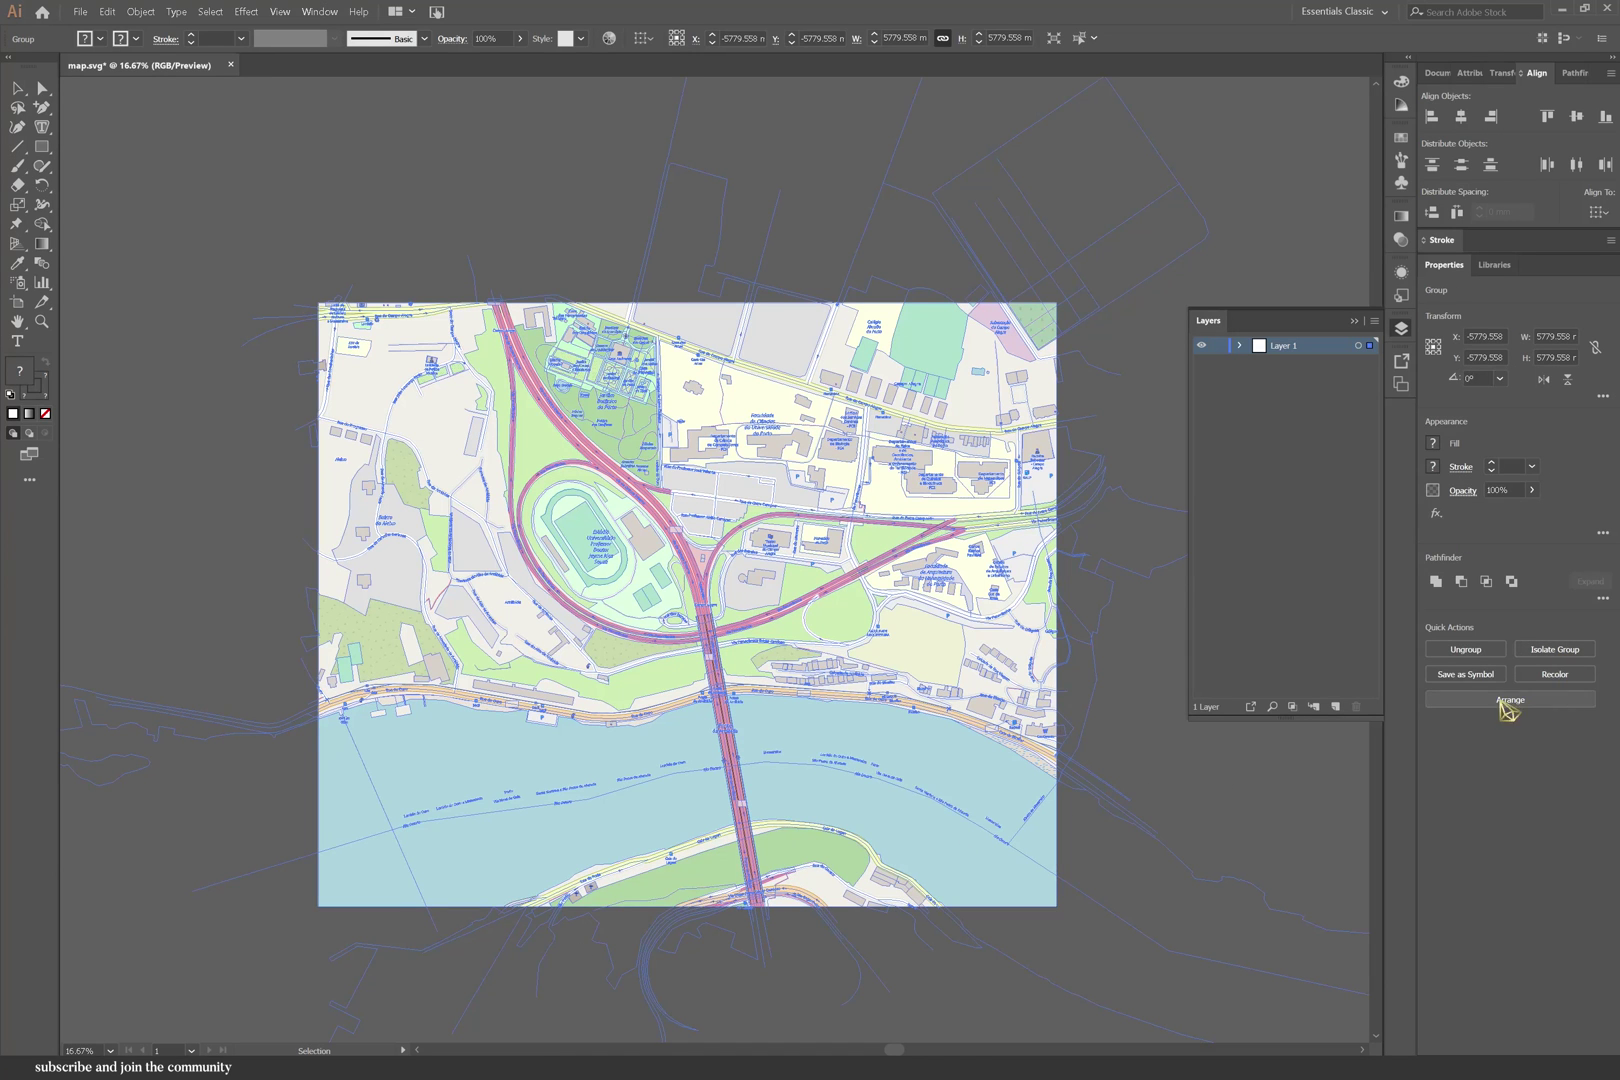
key(ctrl+shift+g)
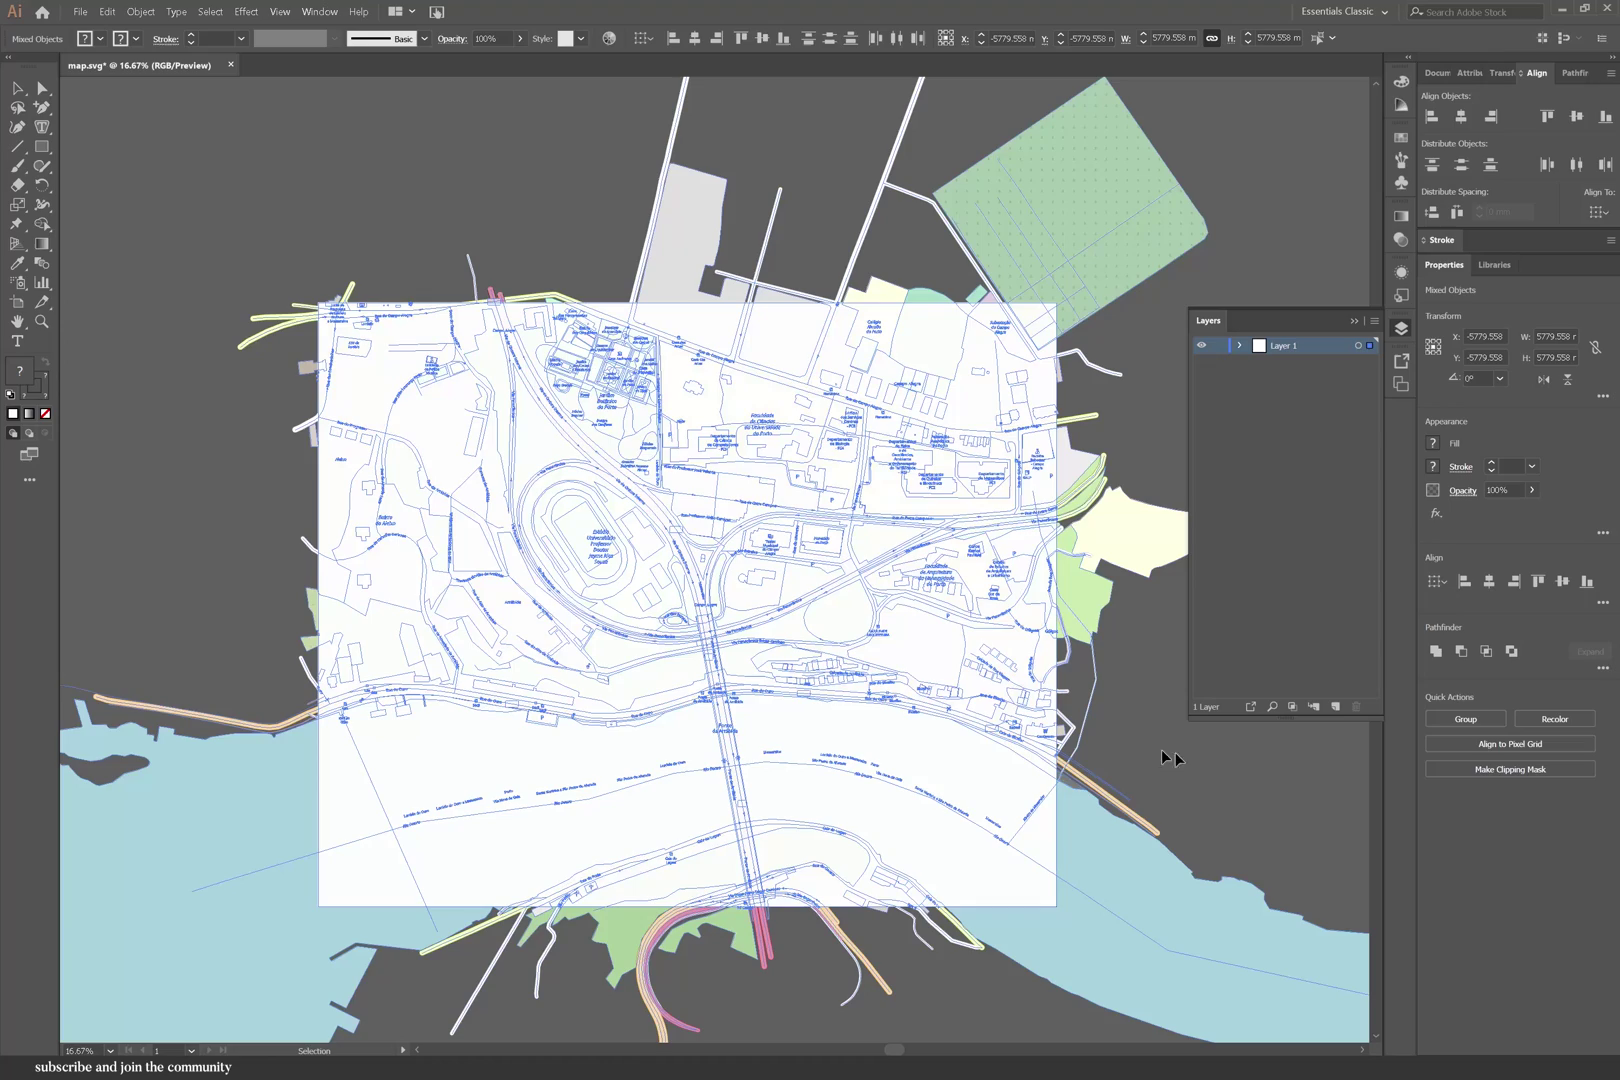
key(ctrl+7)
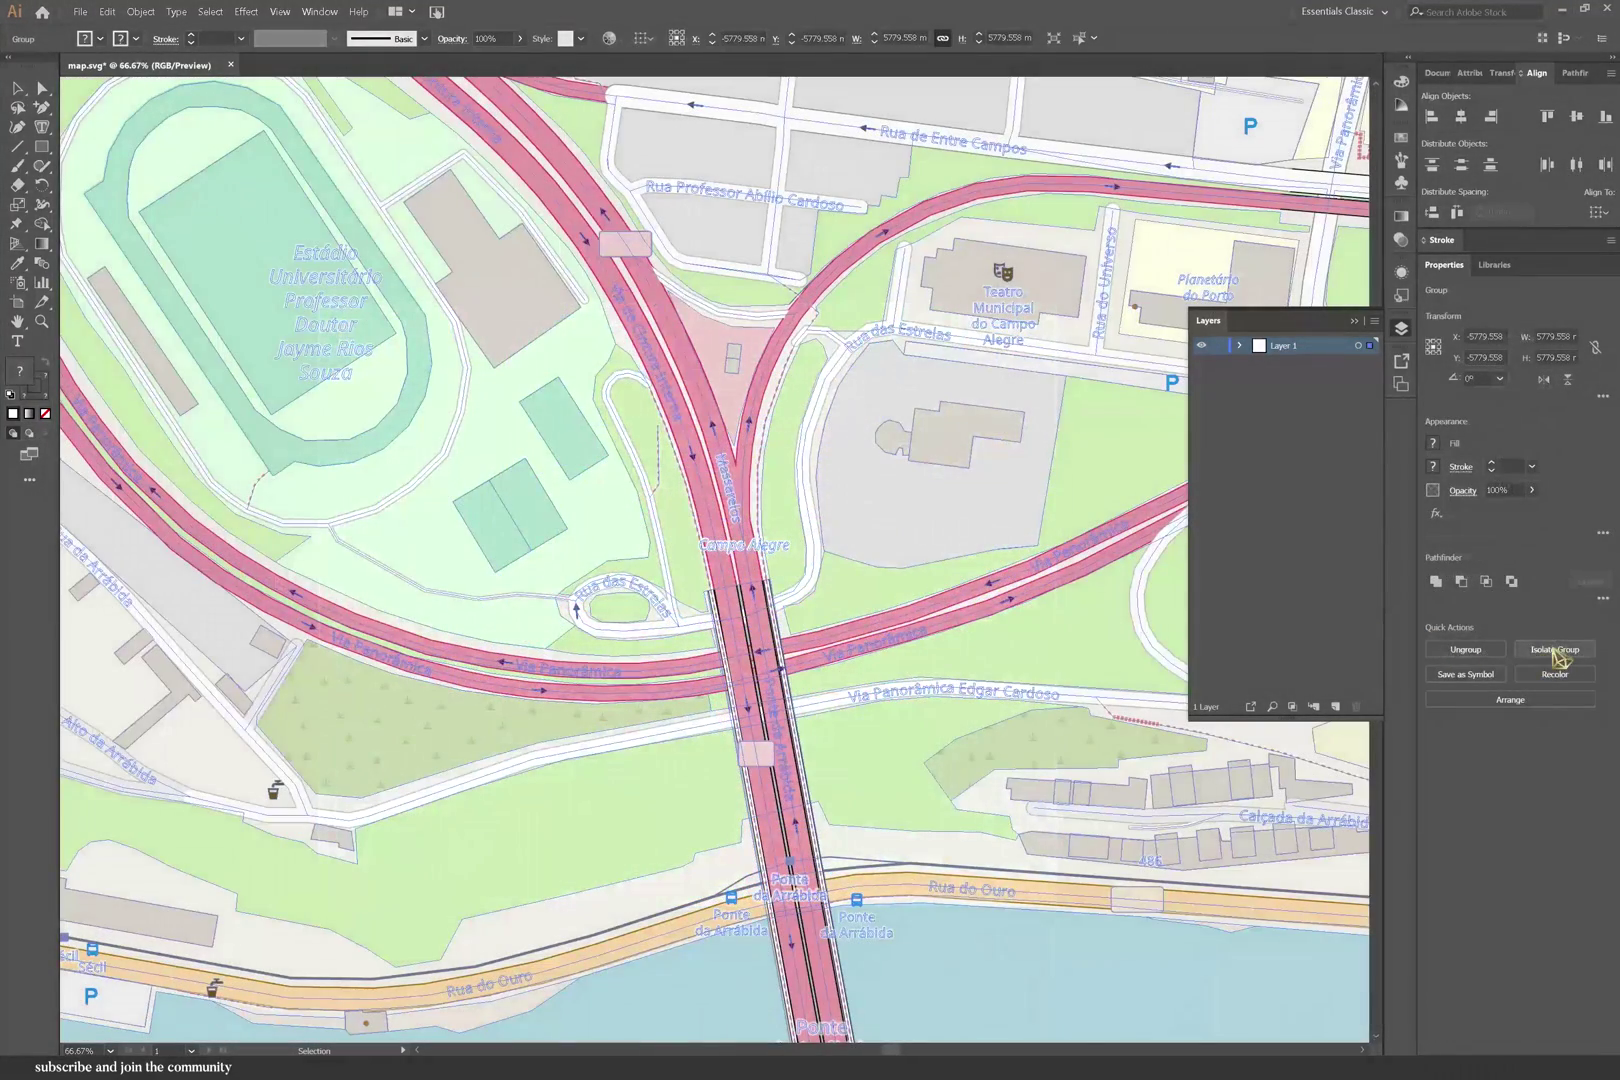
- Isolate the map group and select every object matching the street label near Campo Alegre
click(1555, 650)
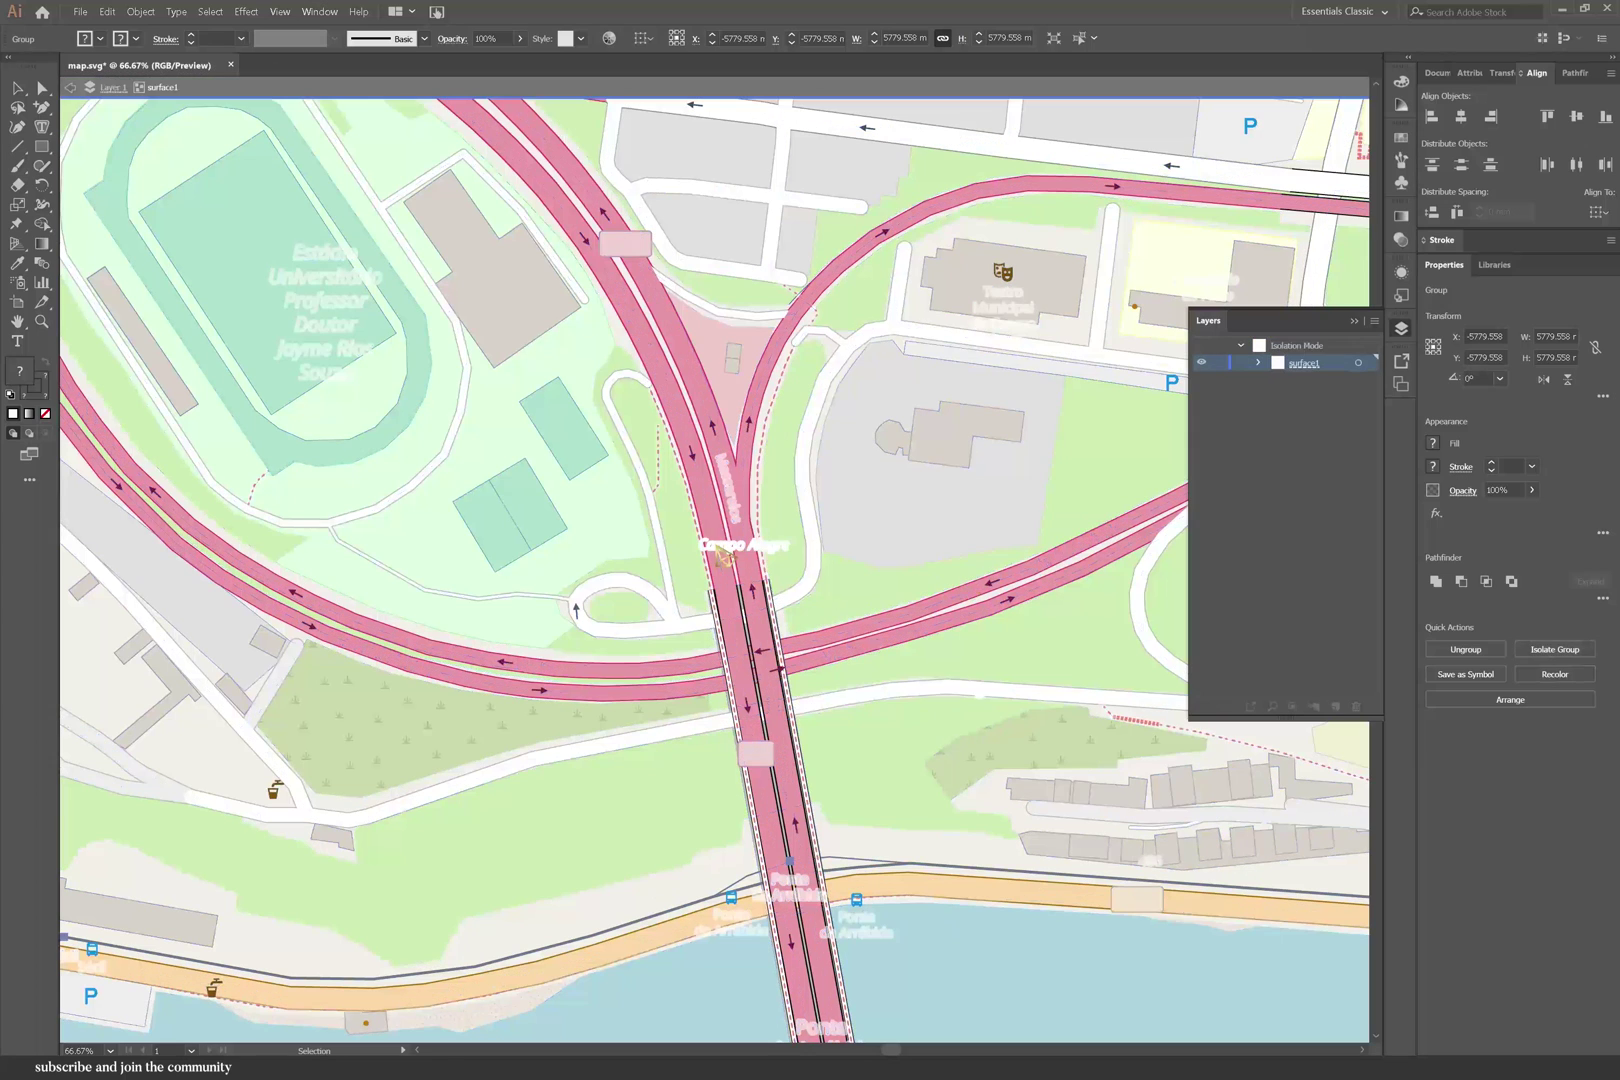
click(740, 545)
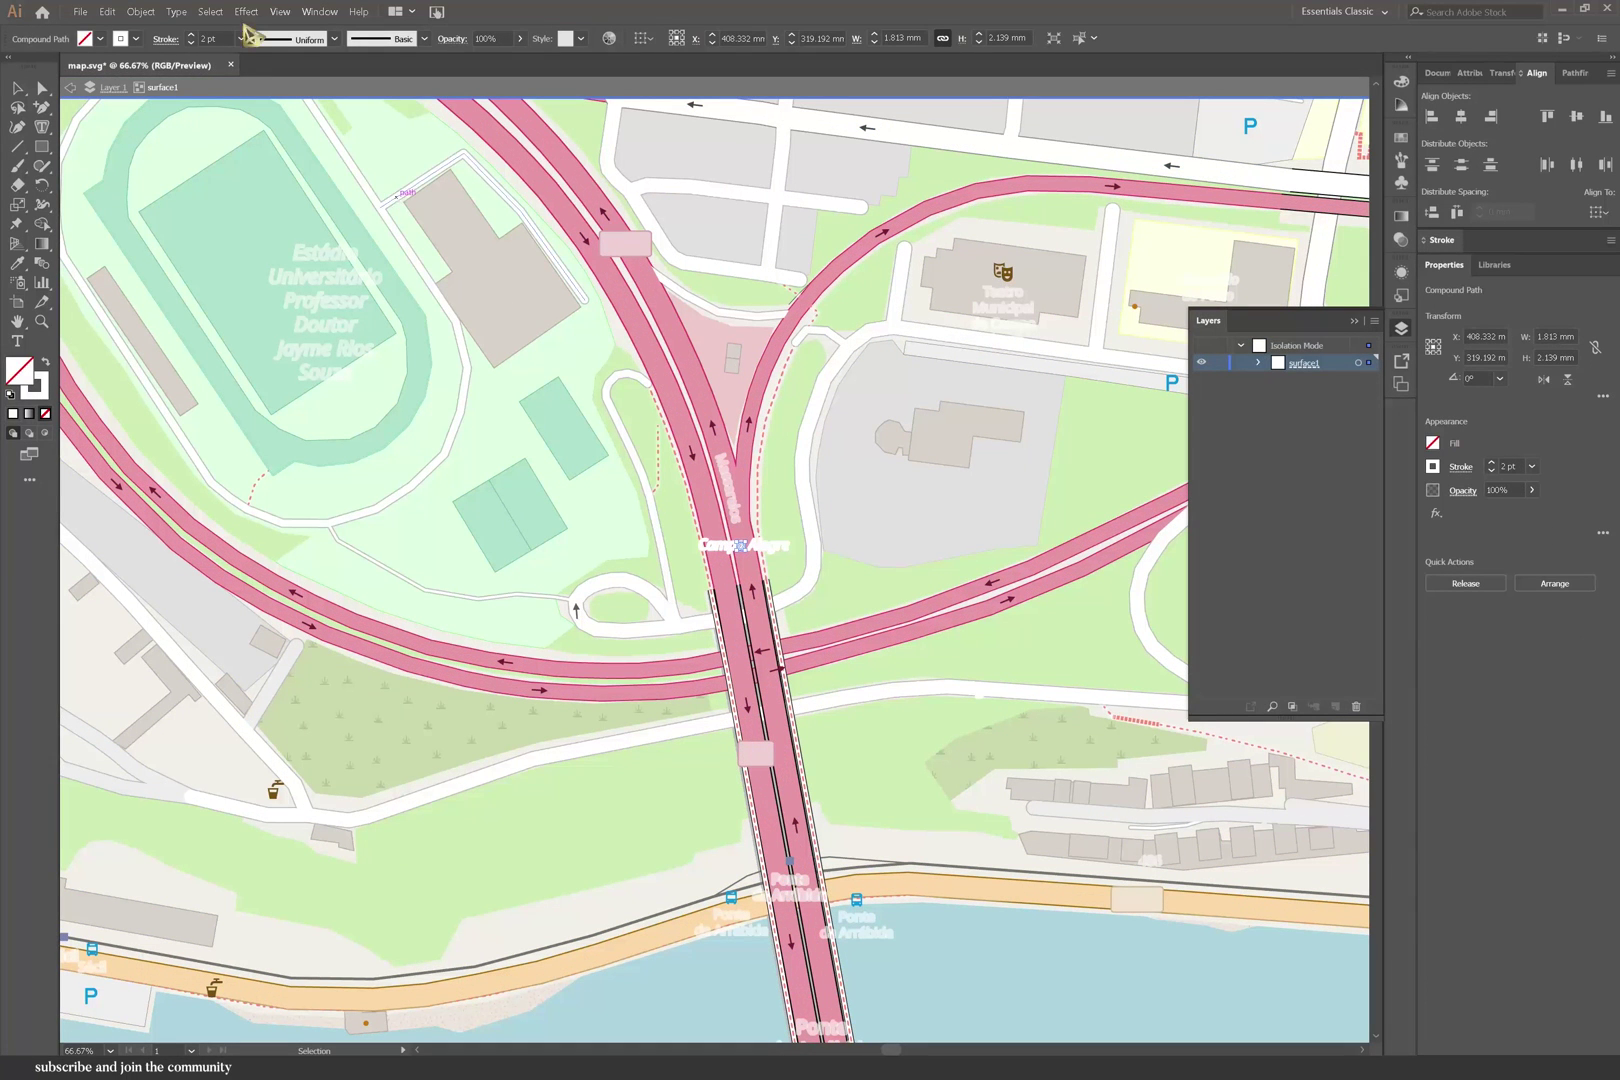
click(210, 11)
mouse_move(390, 156)
click(446, 155)
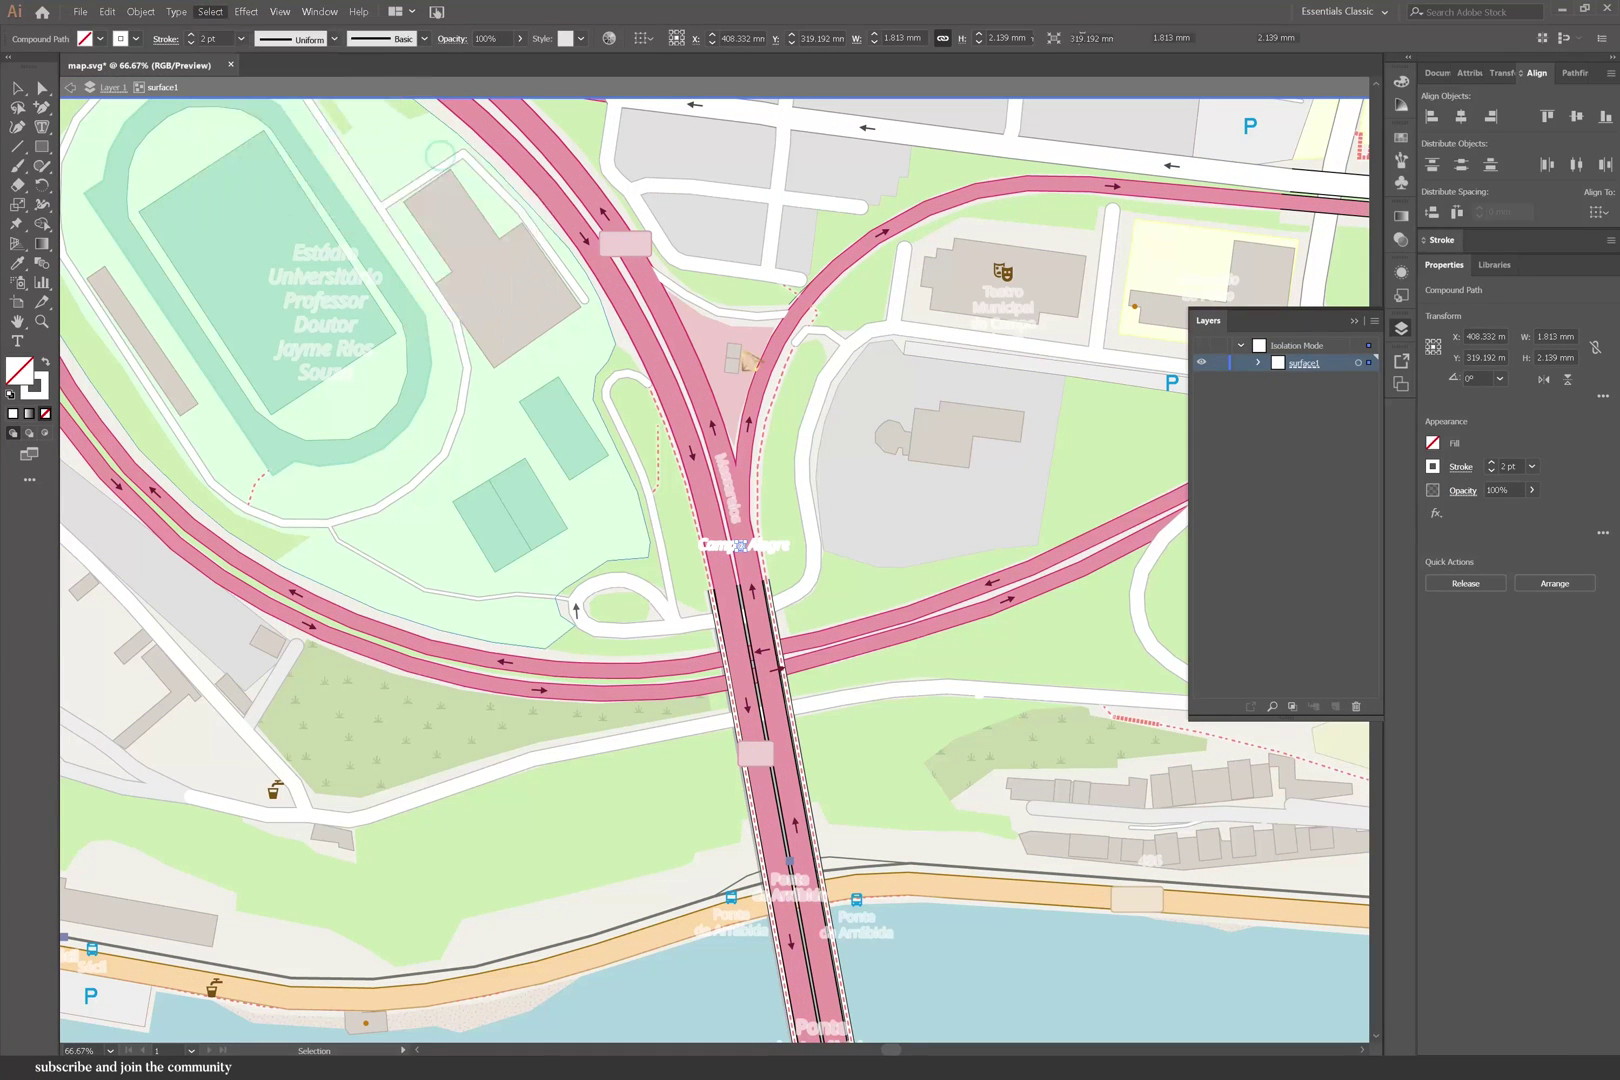
- Select all labels with the same appearance as a small label path and delete them
click(726, 484)
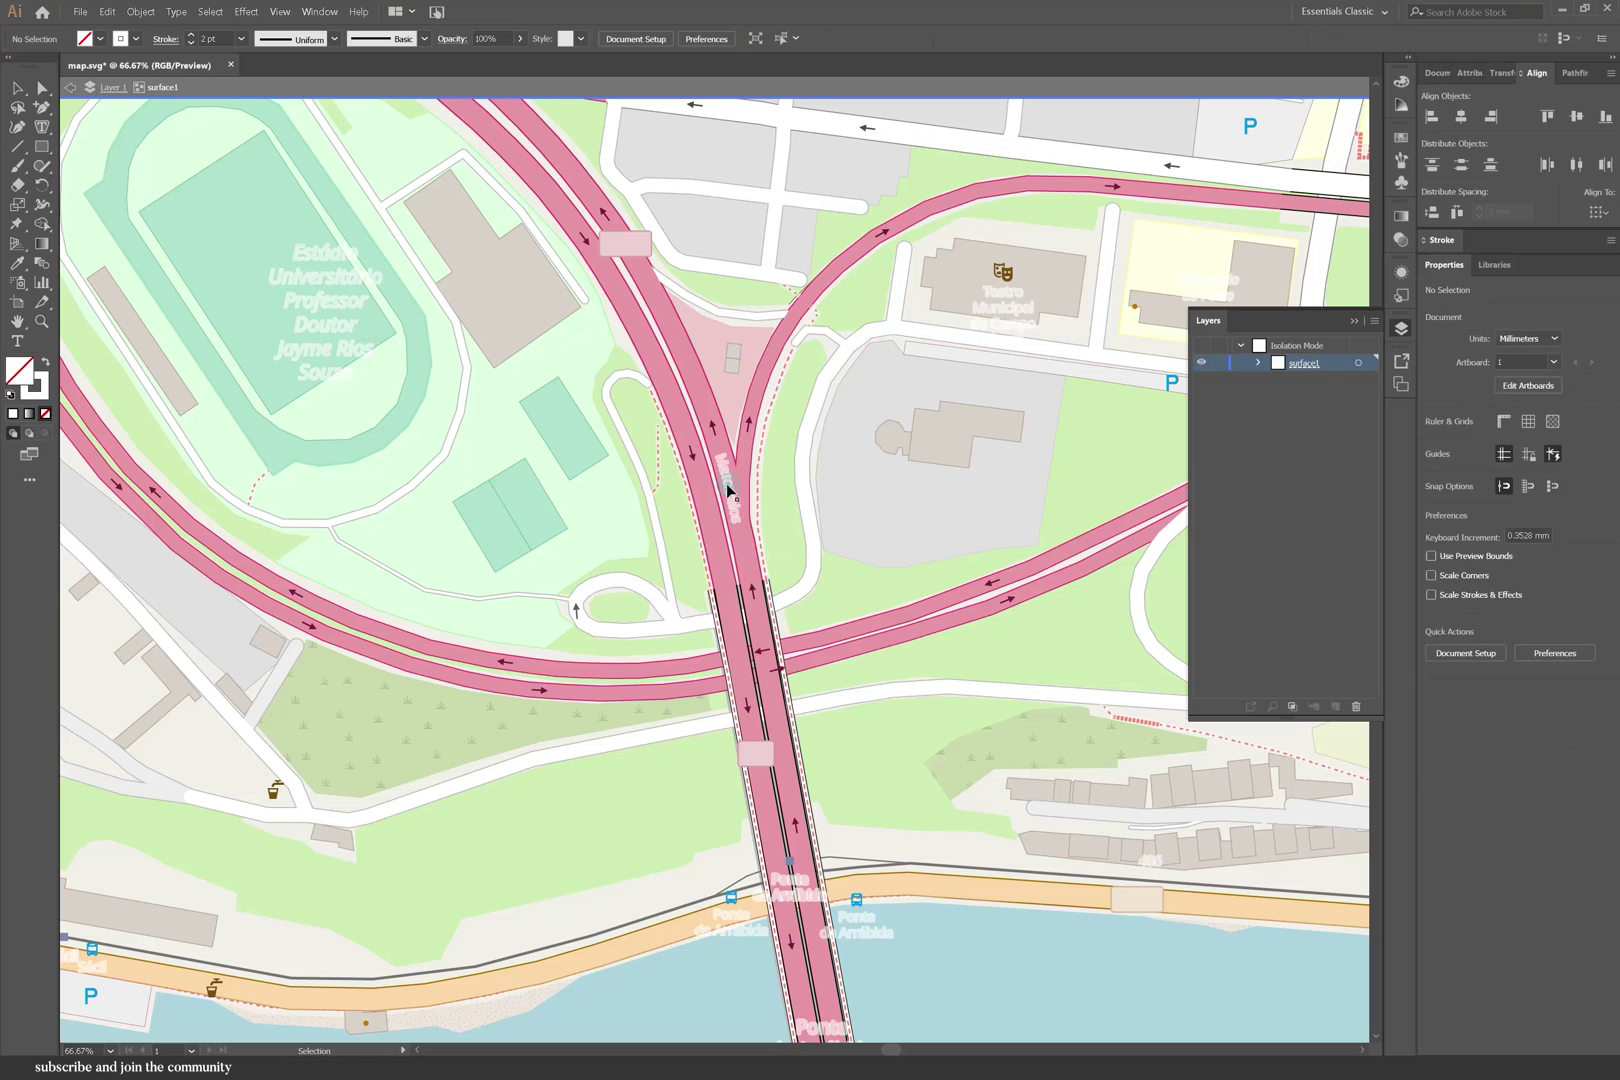
click(210, 11)
mouse_move(390, 156)
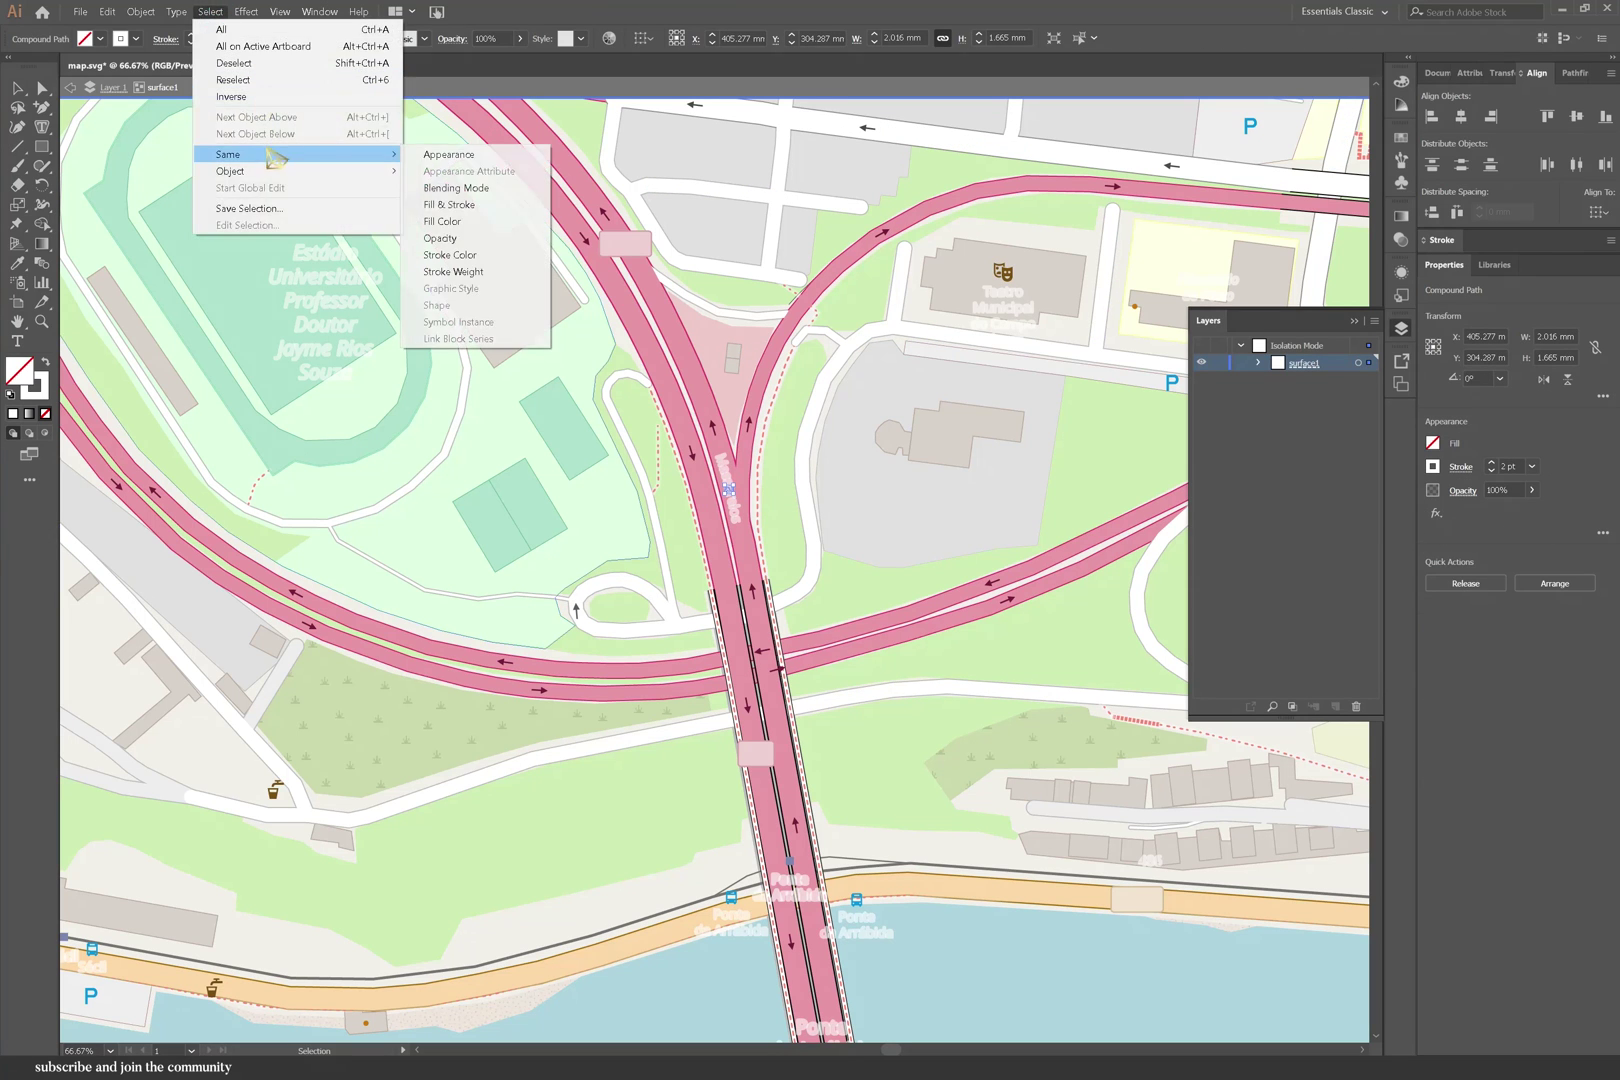
click(468, 153)
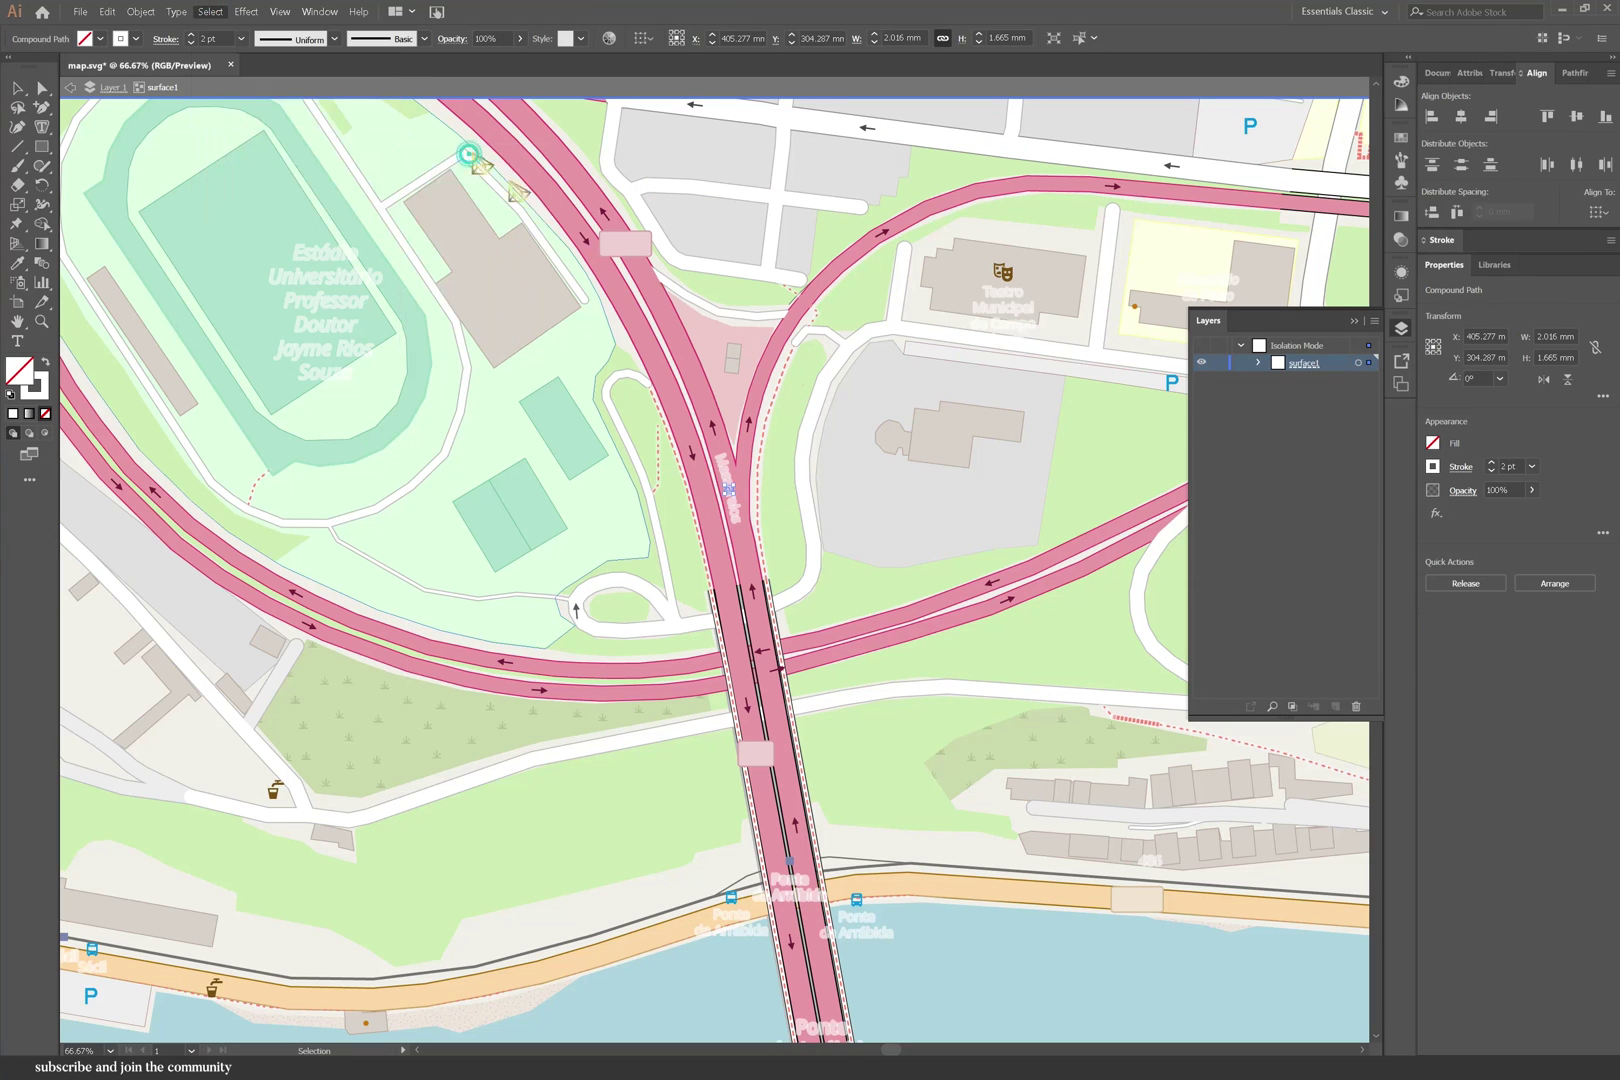
key(Delete)
click(748, 424)
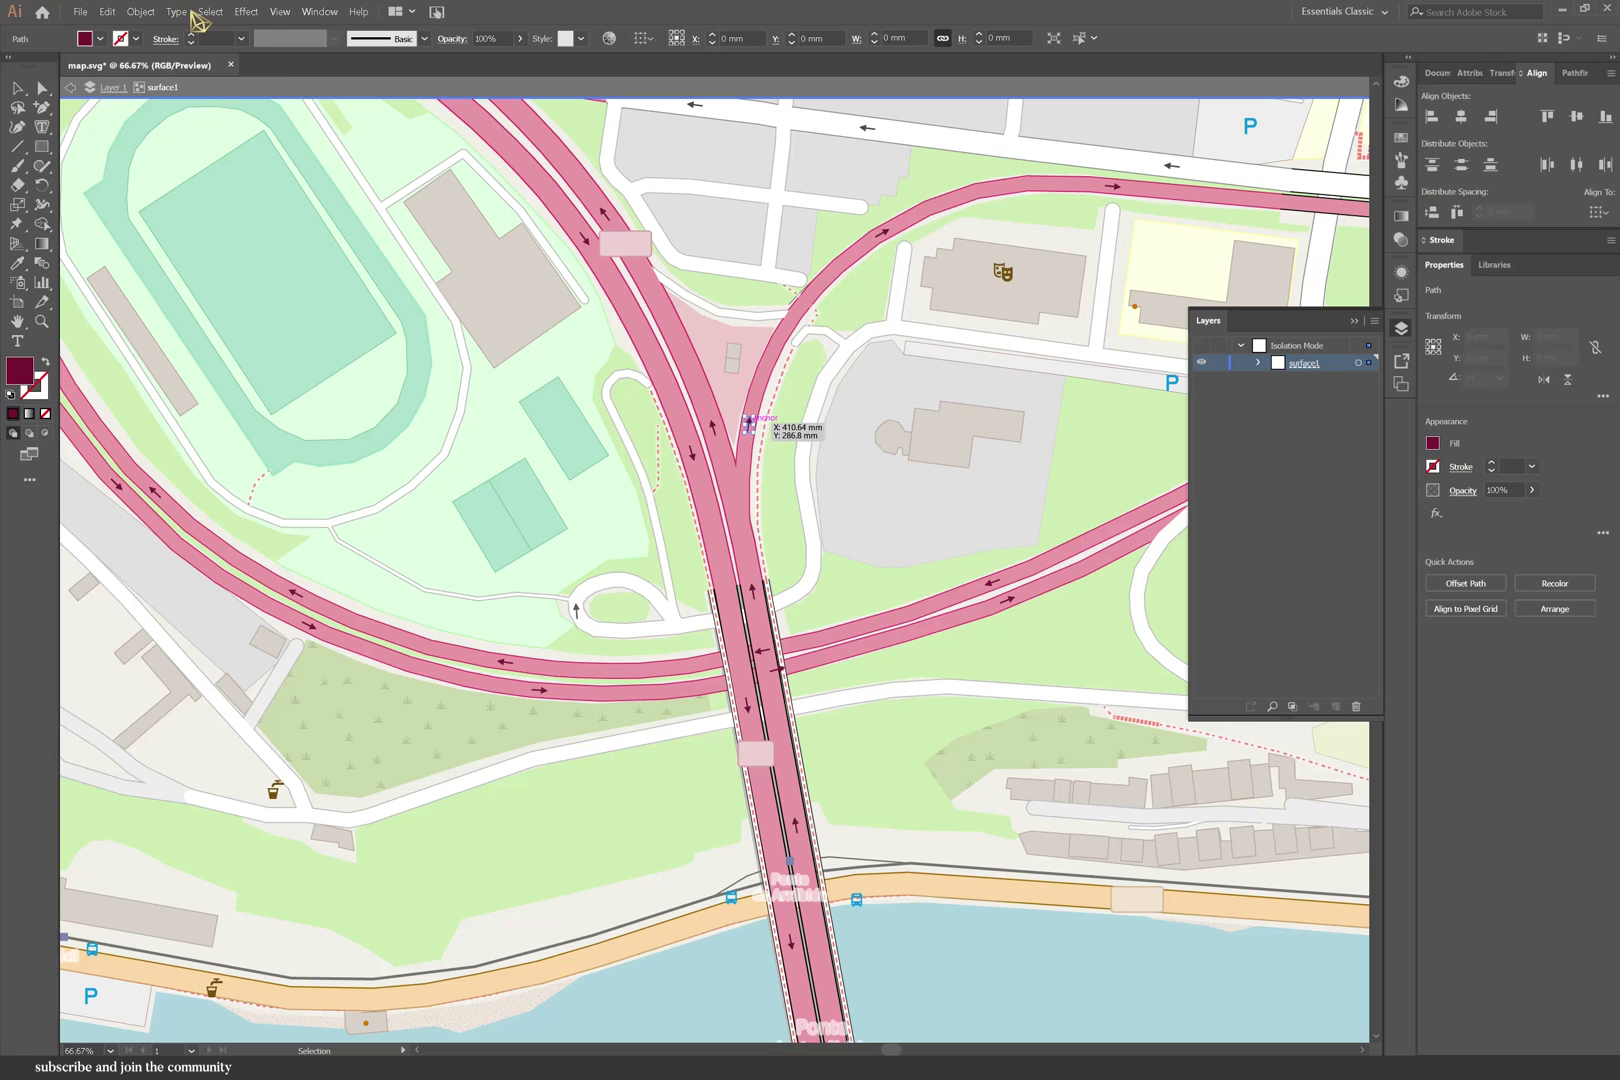
click(107, 11)
- Assign a keyboard shortcut to the Select > Same > Appearance menu command and confirm
click(160, 441)
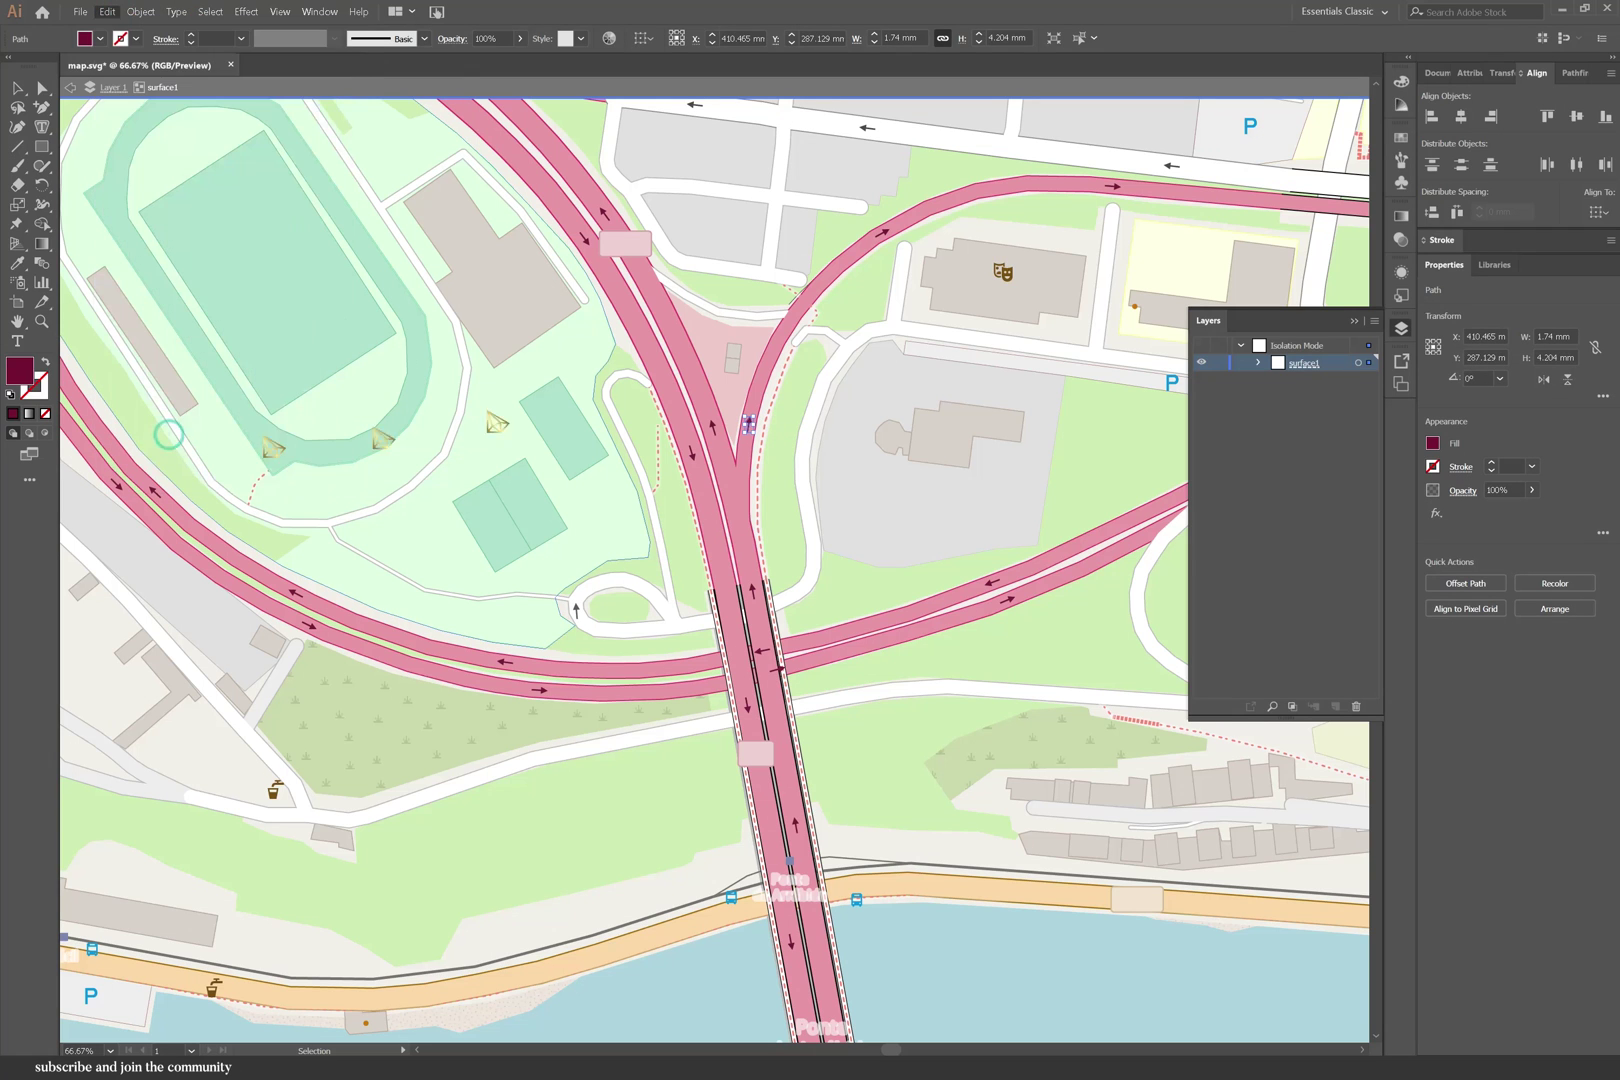
click(706, 354)
click(700, 371)
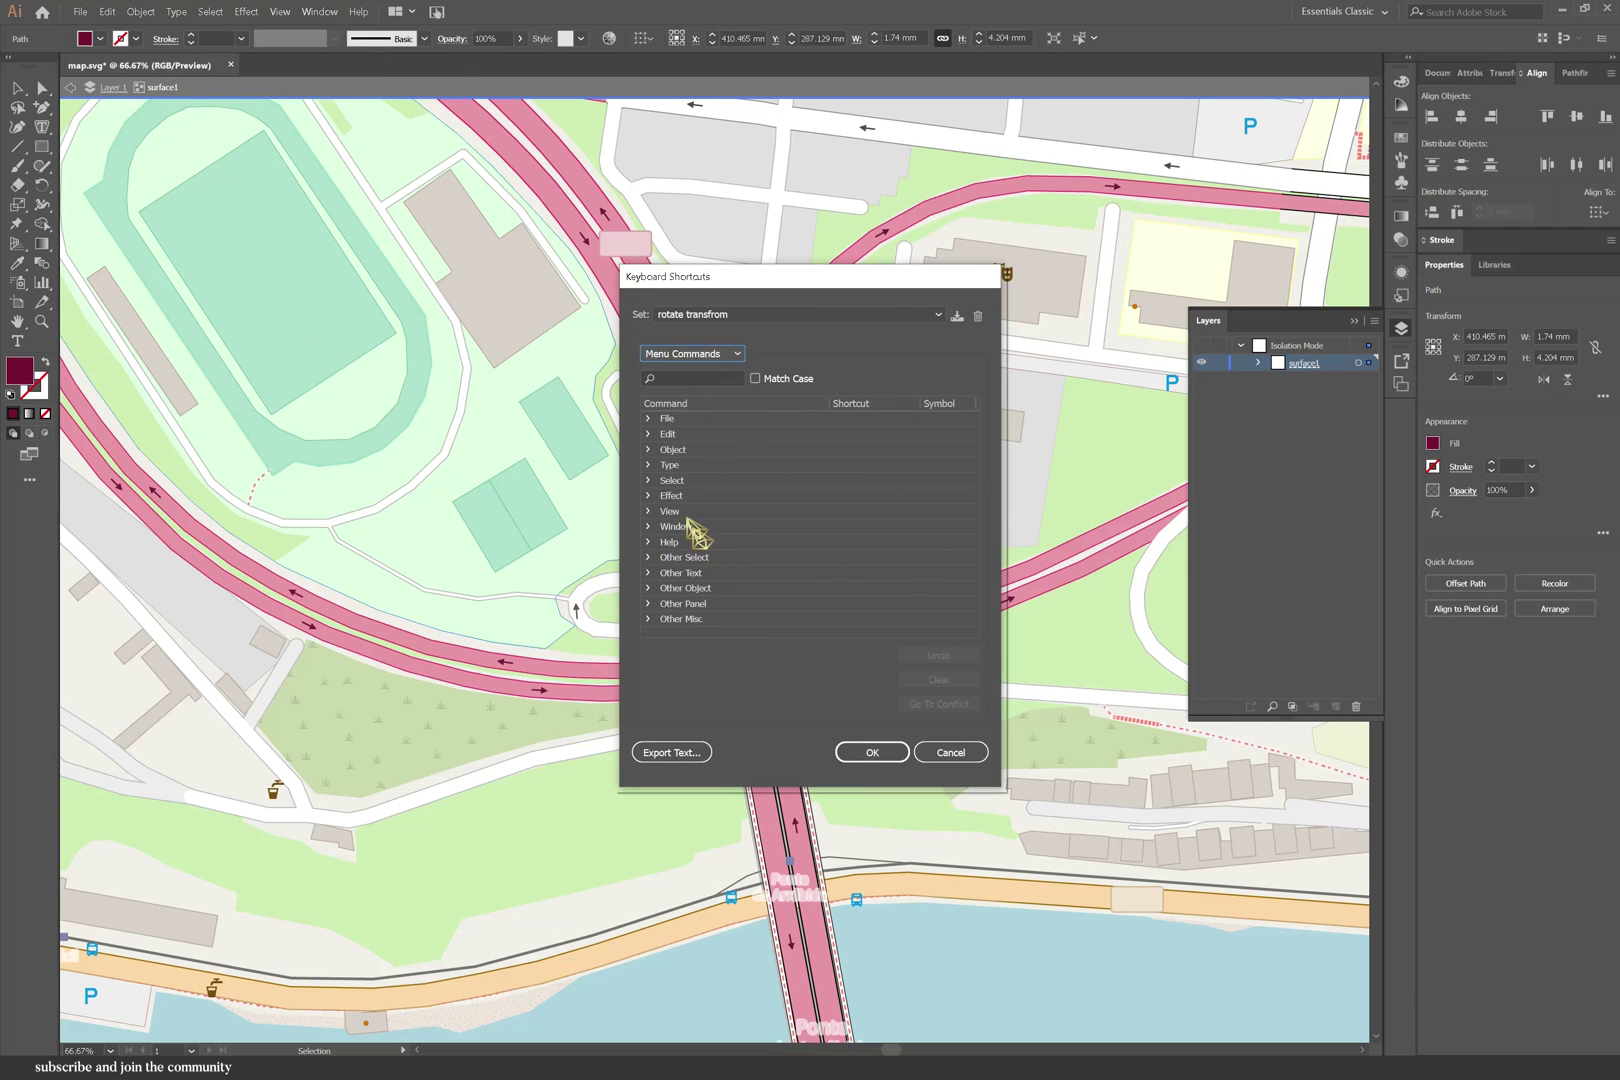
double_click(681, 481)
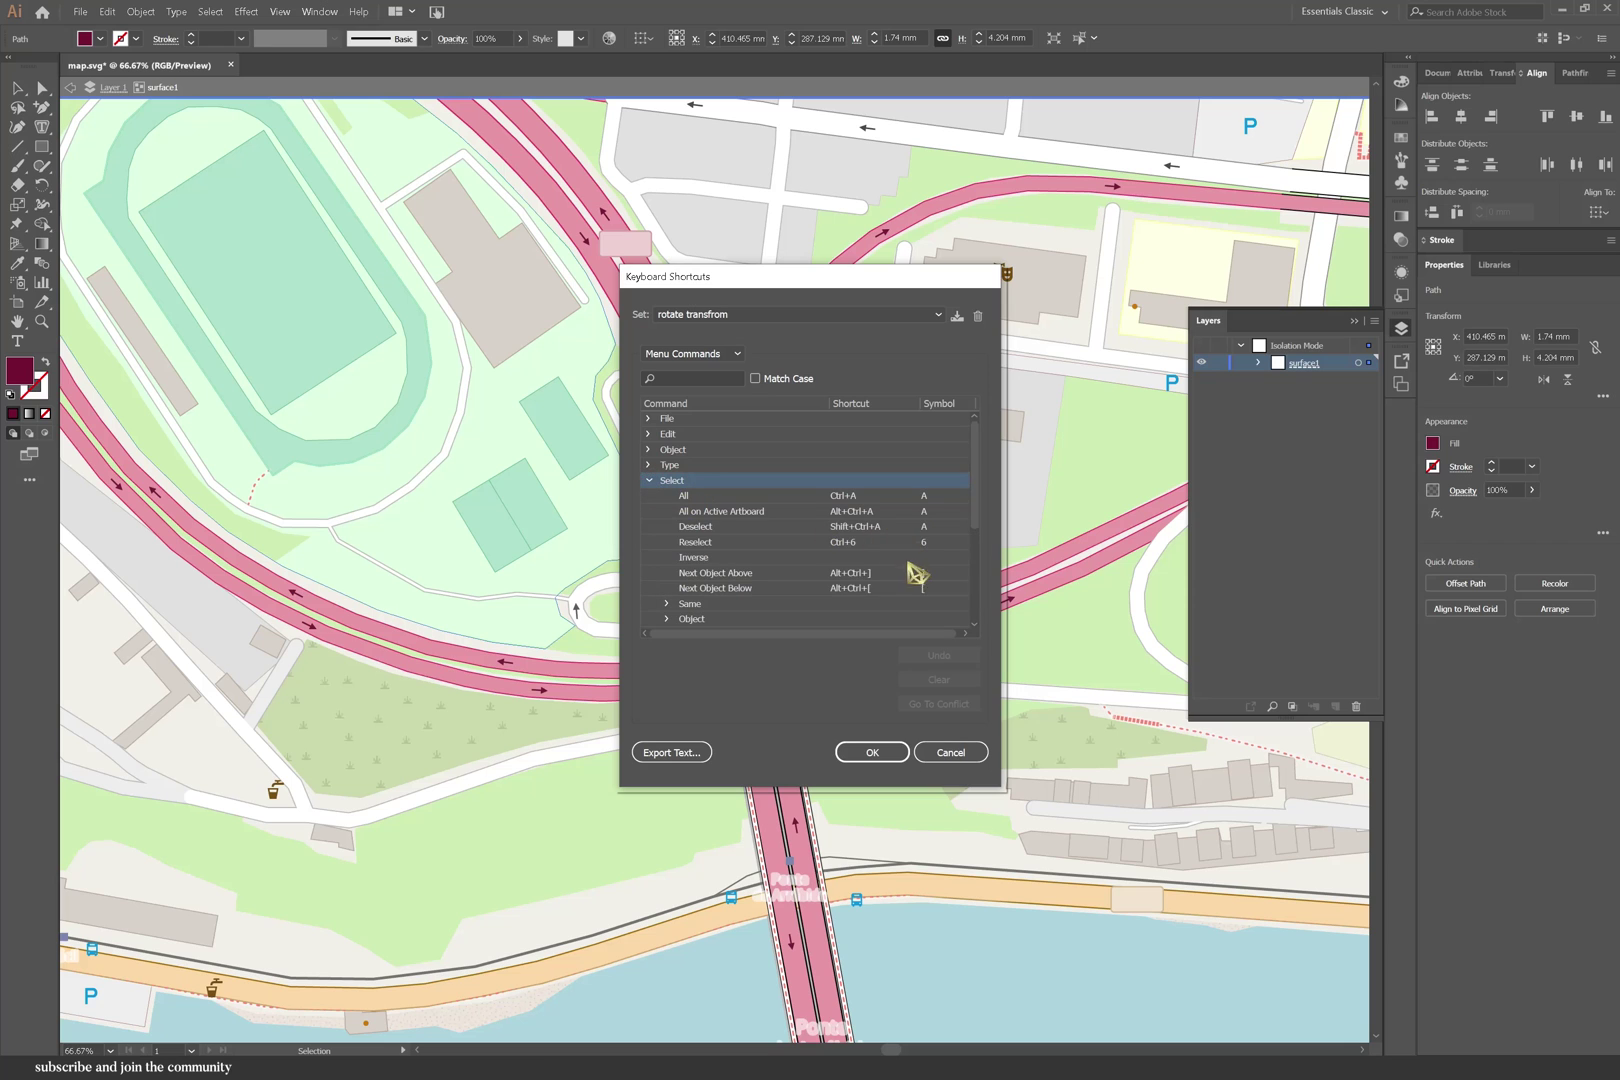
scroll(978, 514, down, 2)
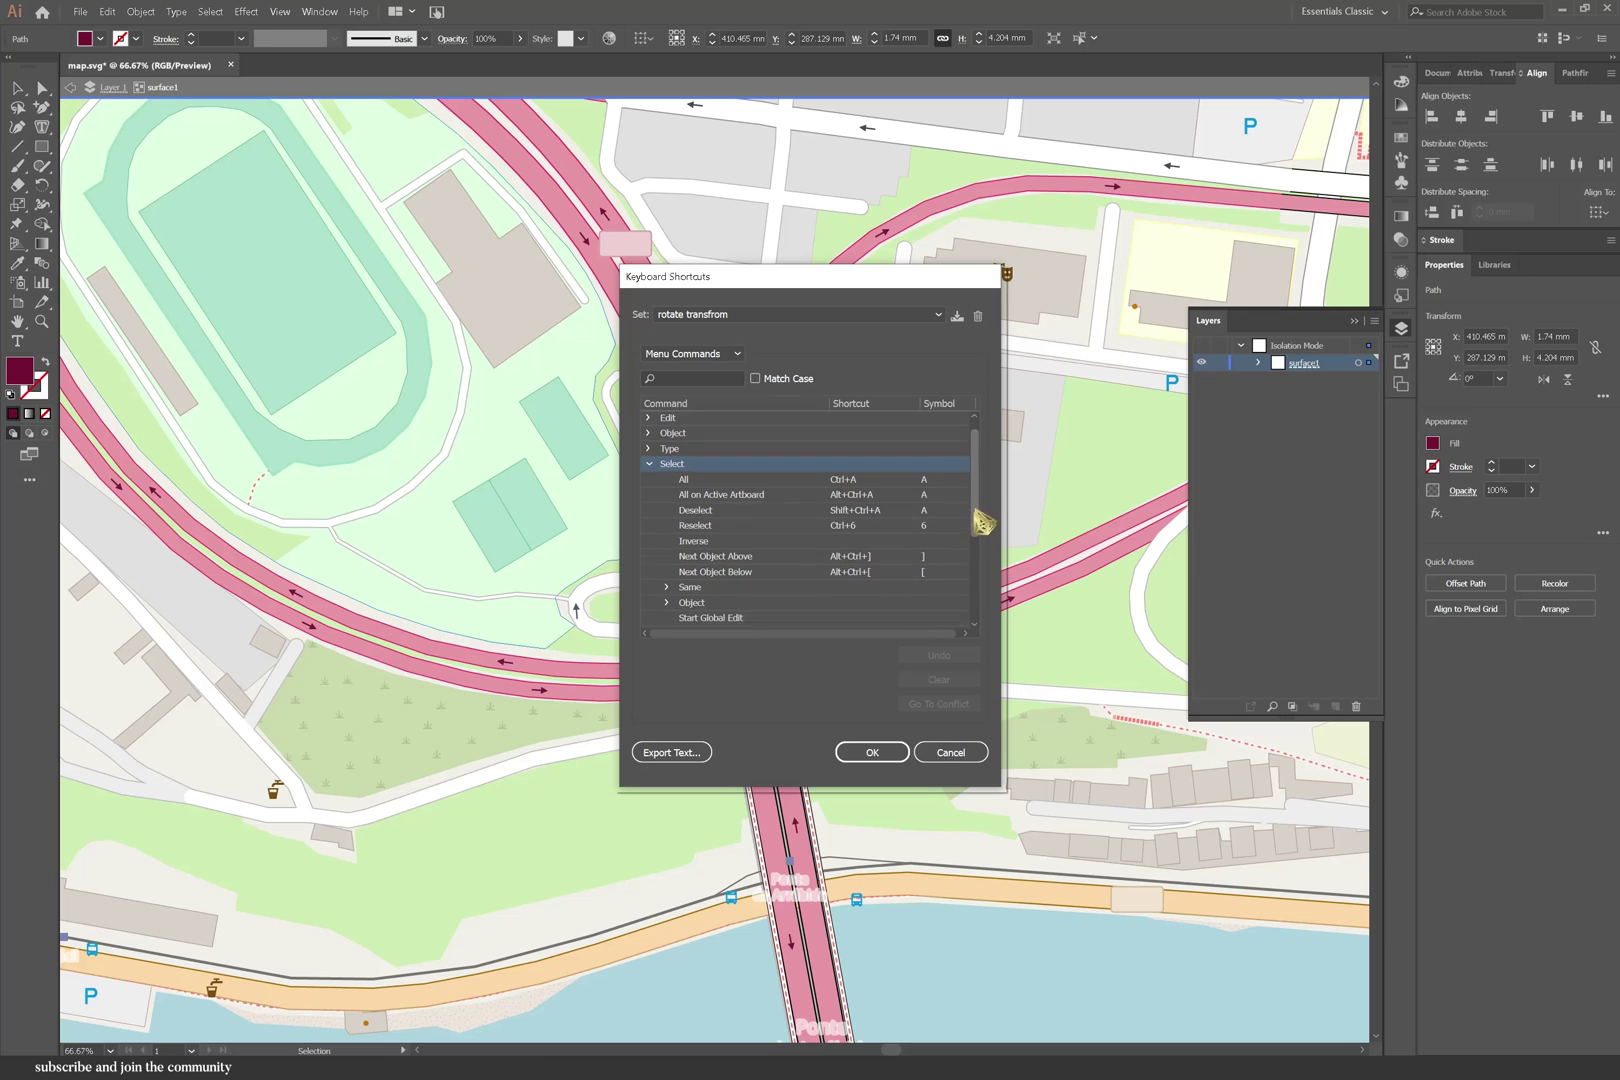
double_click(895, 570)
scroll(976, 510, down, 3)
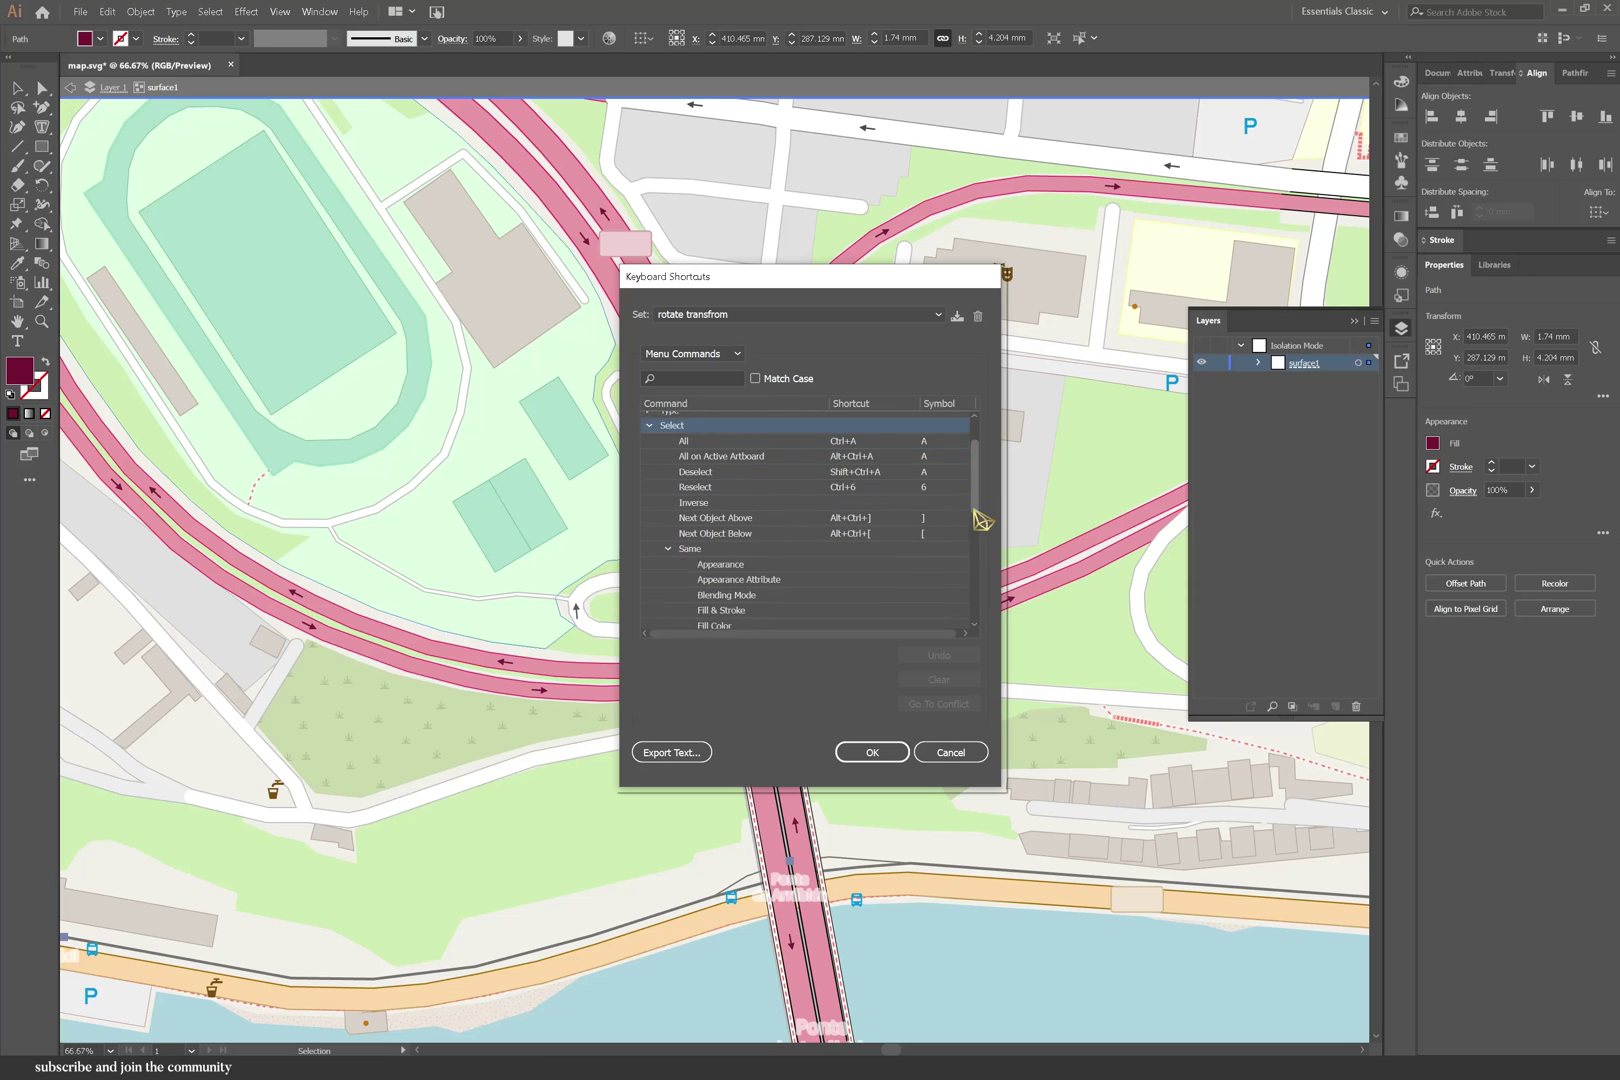
click(836, 507)
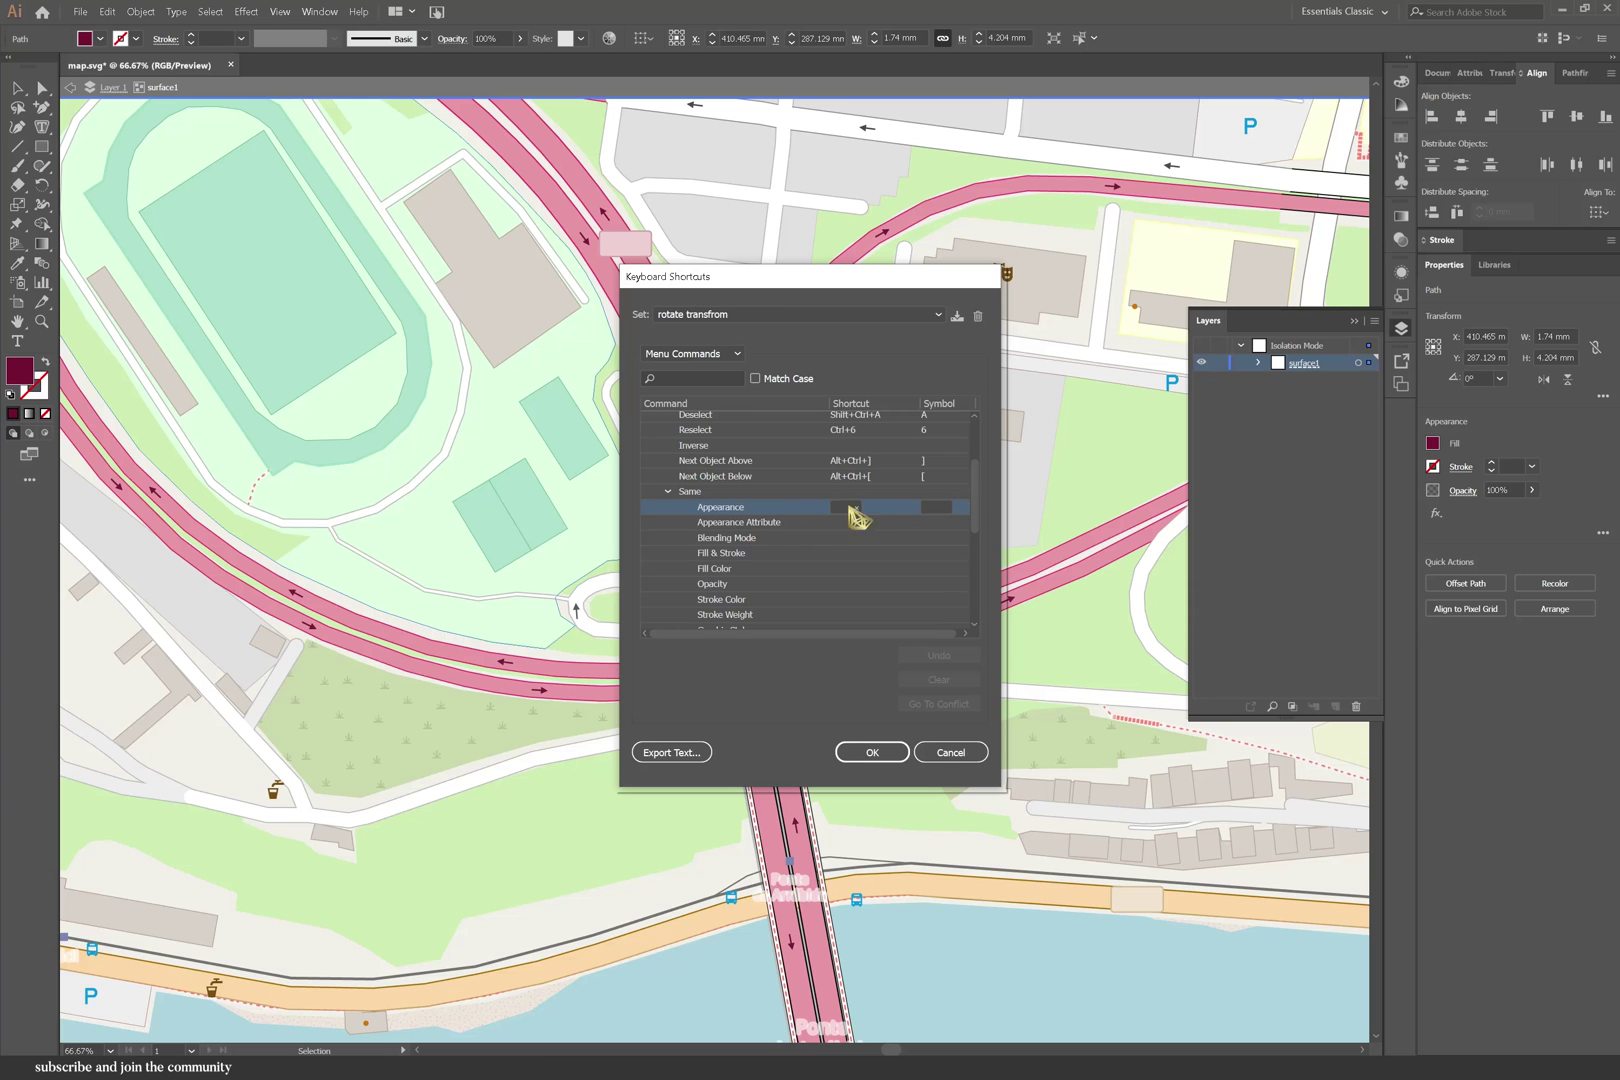
click(889, 754)
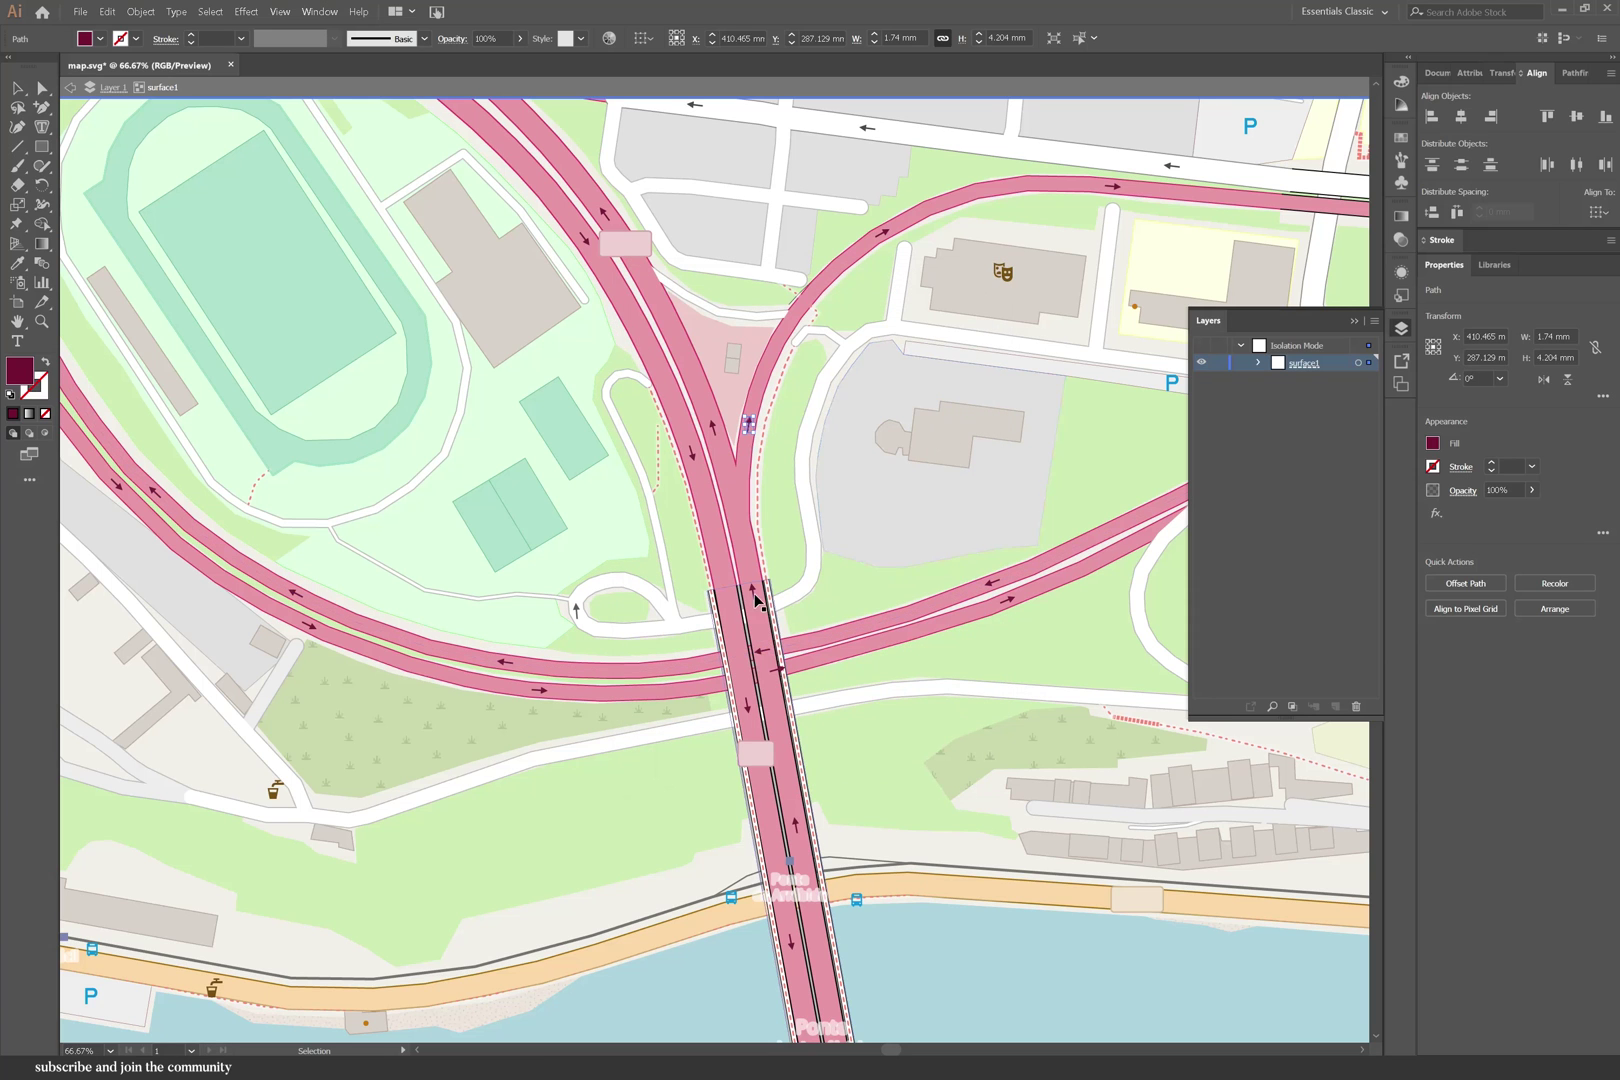
key(v)
key(ctrl+shift+a)
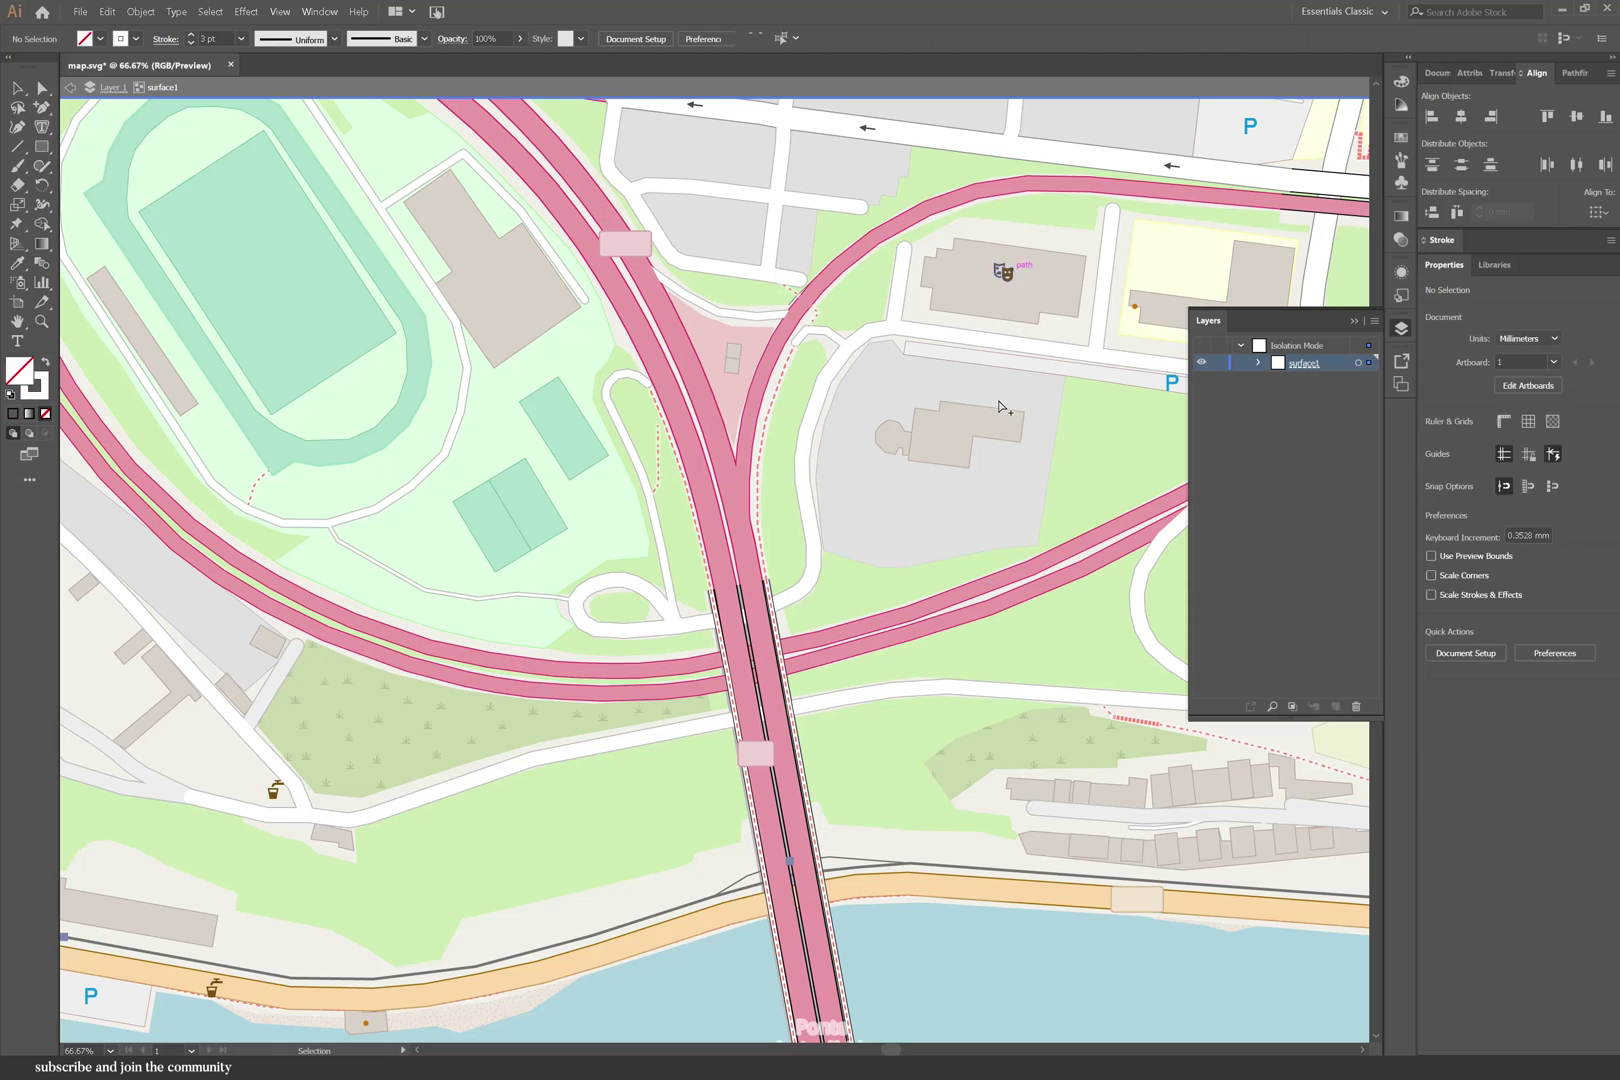
scroll(828, 795, down, 3)
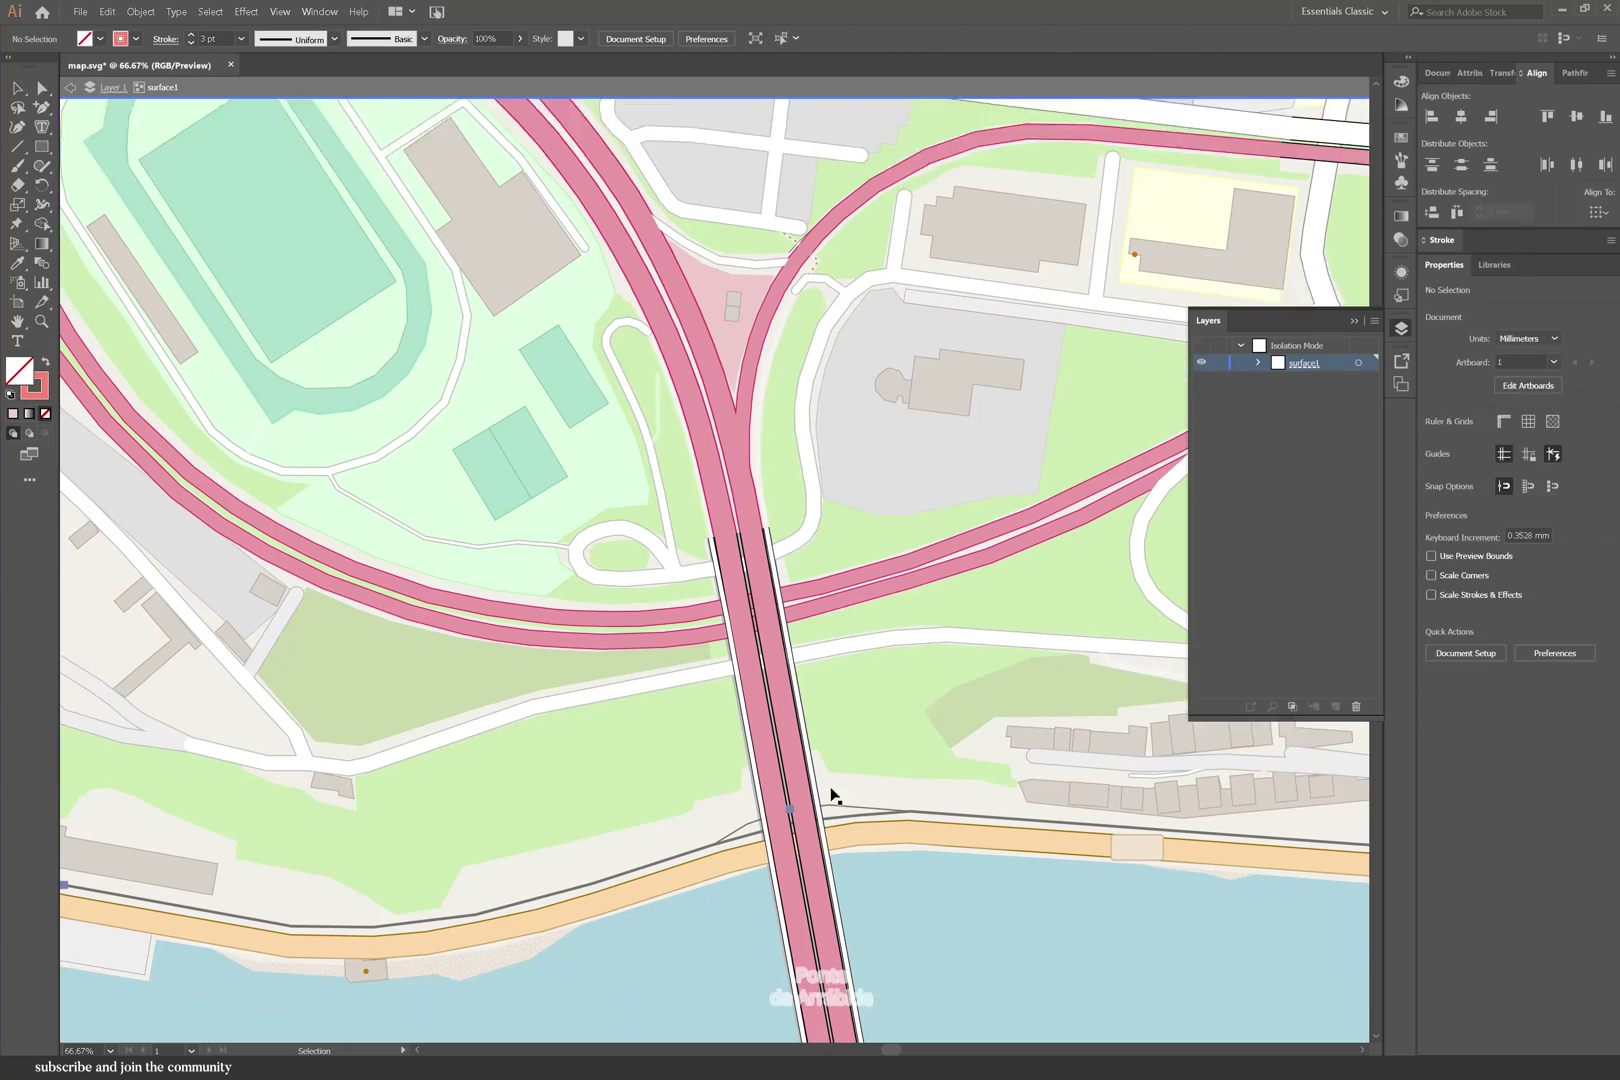
scroll(822, 490, up, 6)
scroll(822, 492, down, 10)
click(1193, 871)
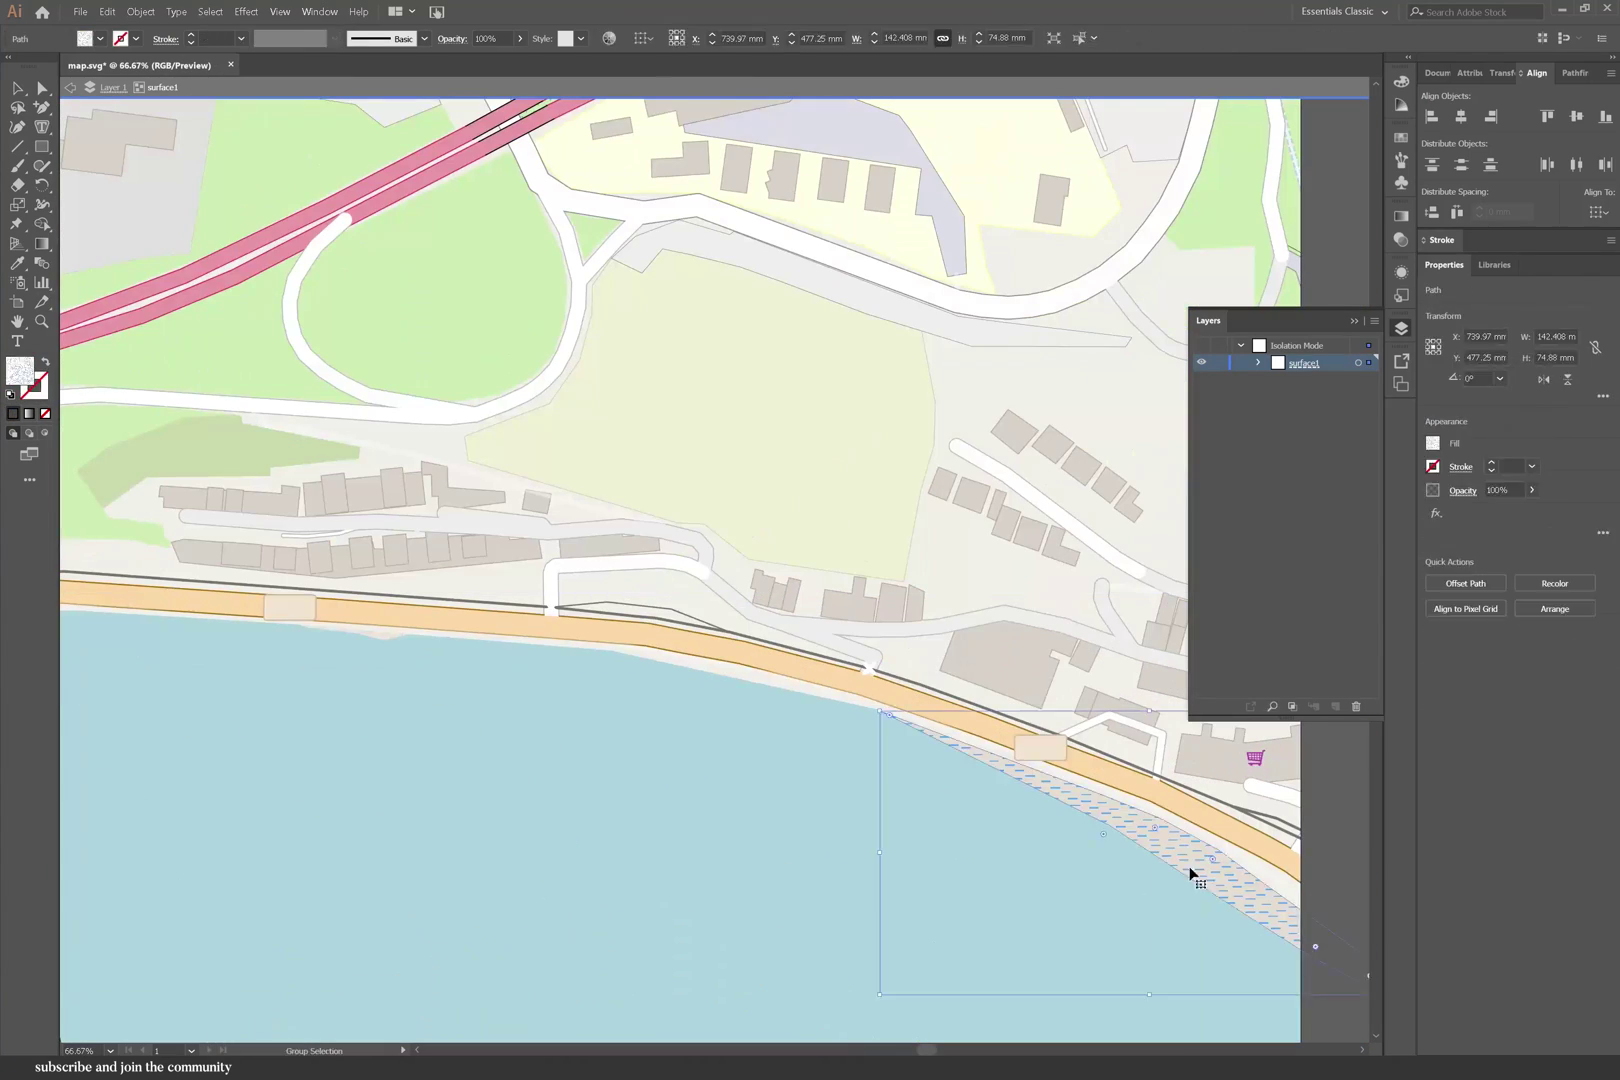
scroll(1068, 366, up, 5)
scroll(1103, 278, up, 6)
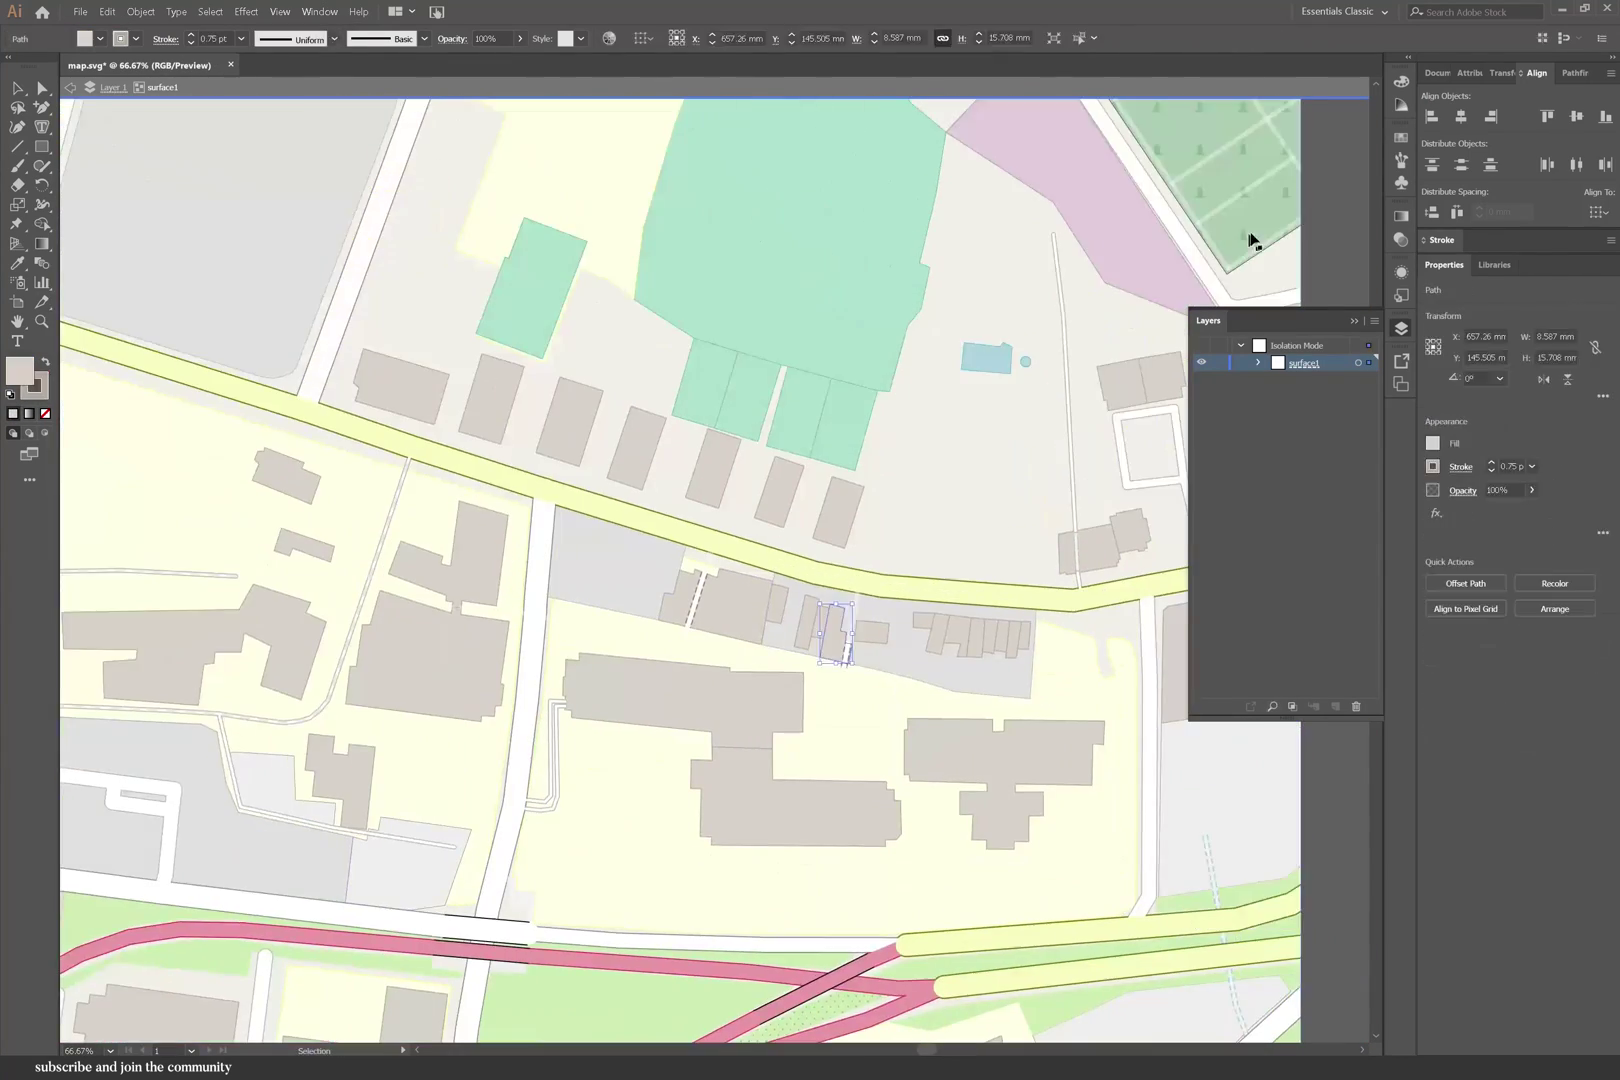
scroll(589, 615, up, 2)
click(575, 668)
scroll(578, 676, down, 8)
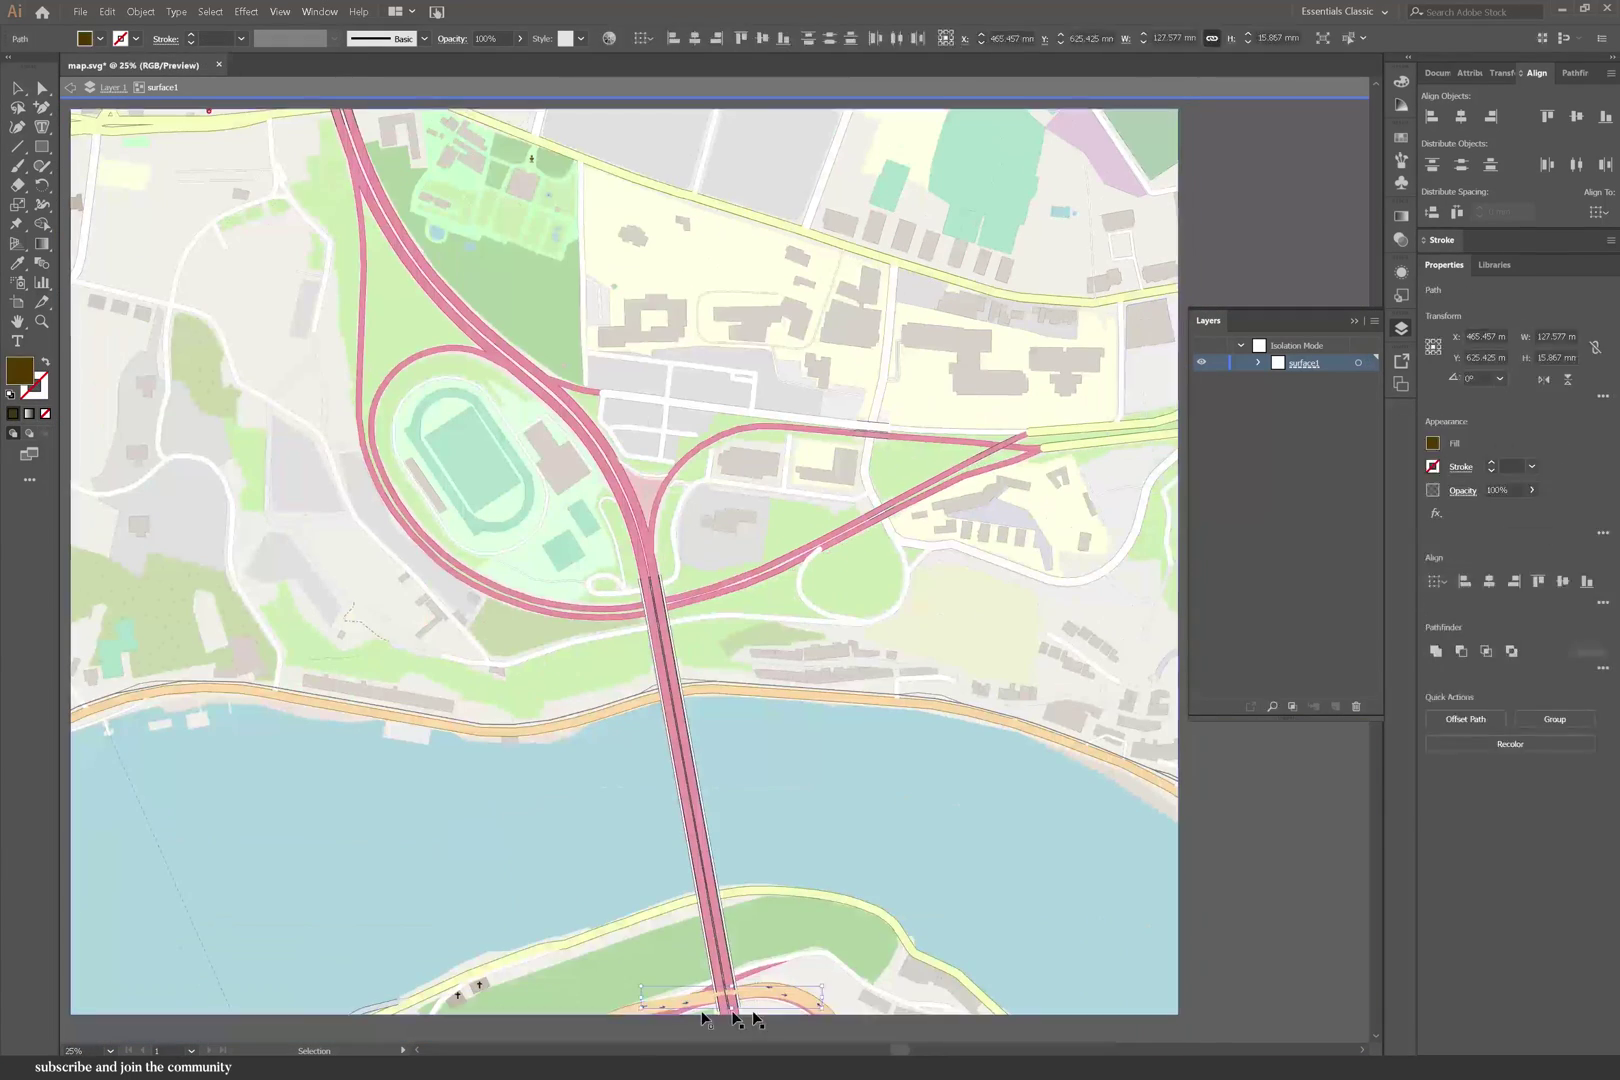
- Give all same-fill grey buildings a white fill with a black outline
scroll(148, 643, left, 2)
click(835, 316)
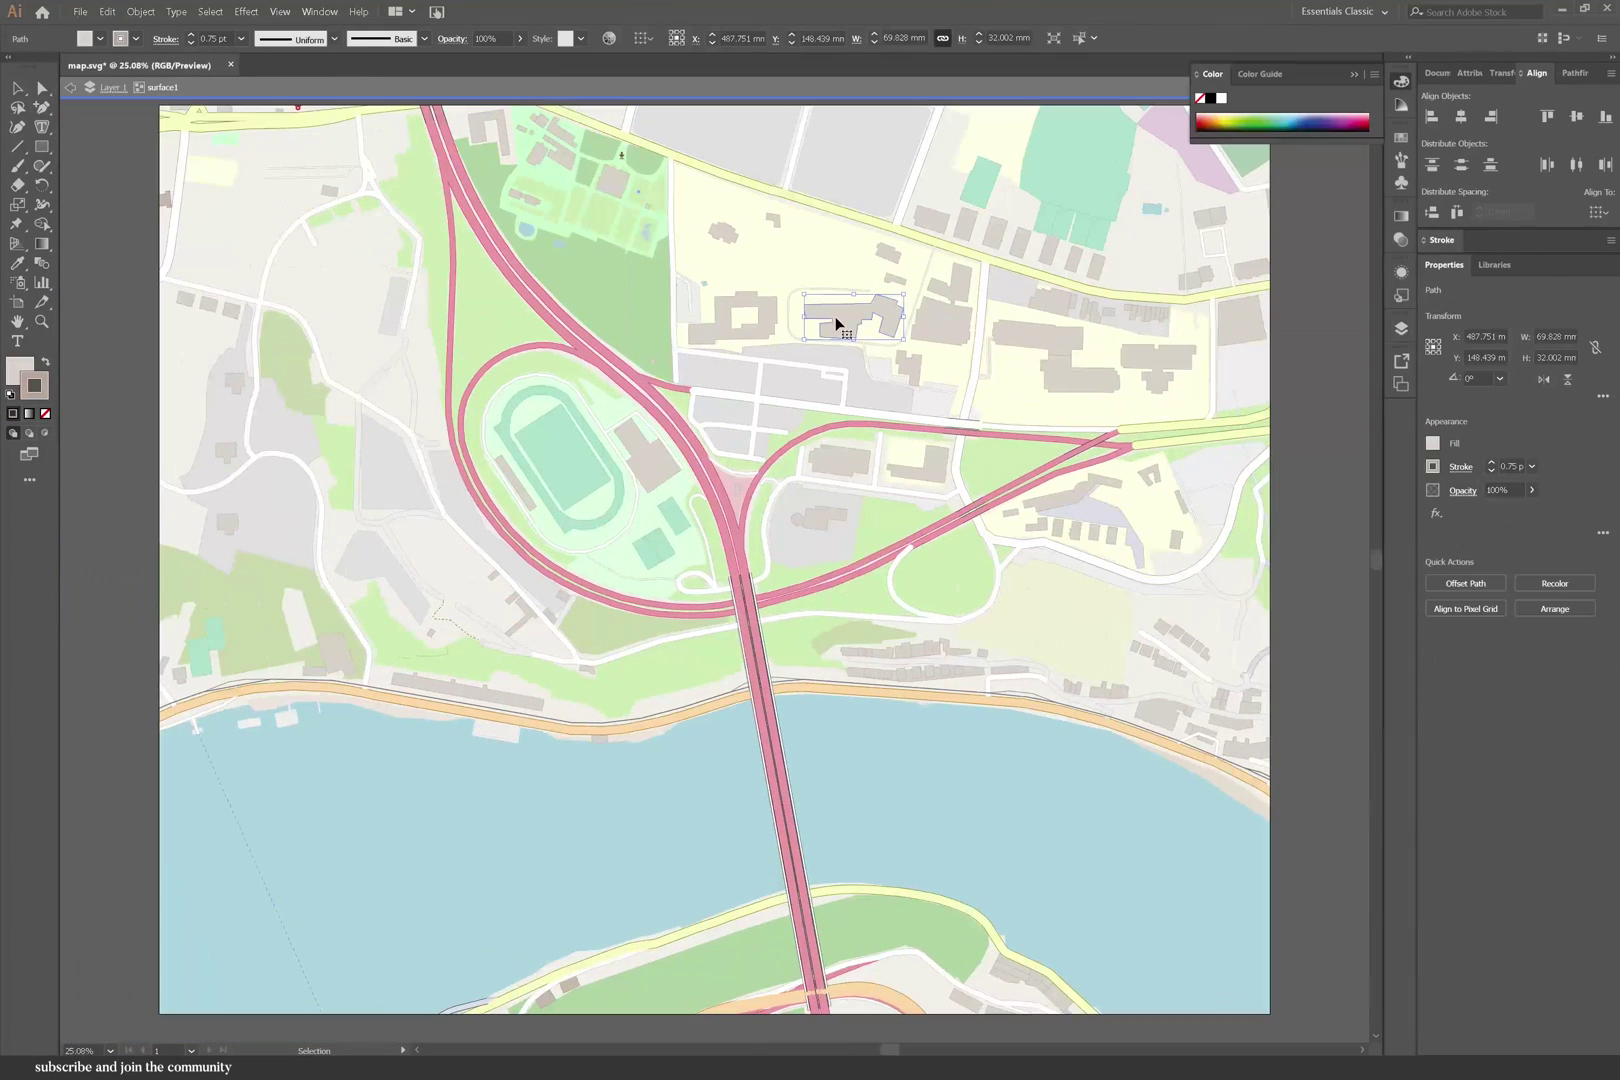
key(ctrl+shift+f)
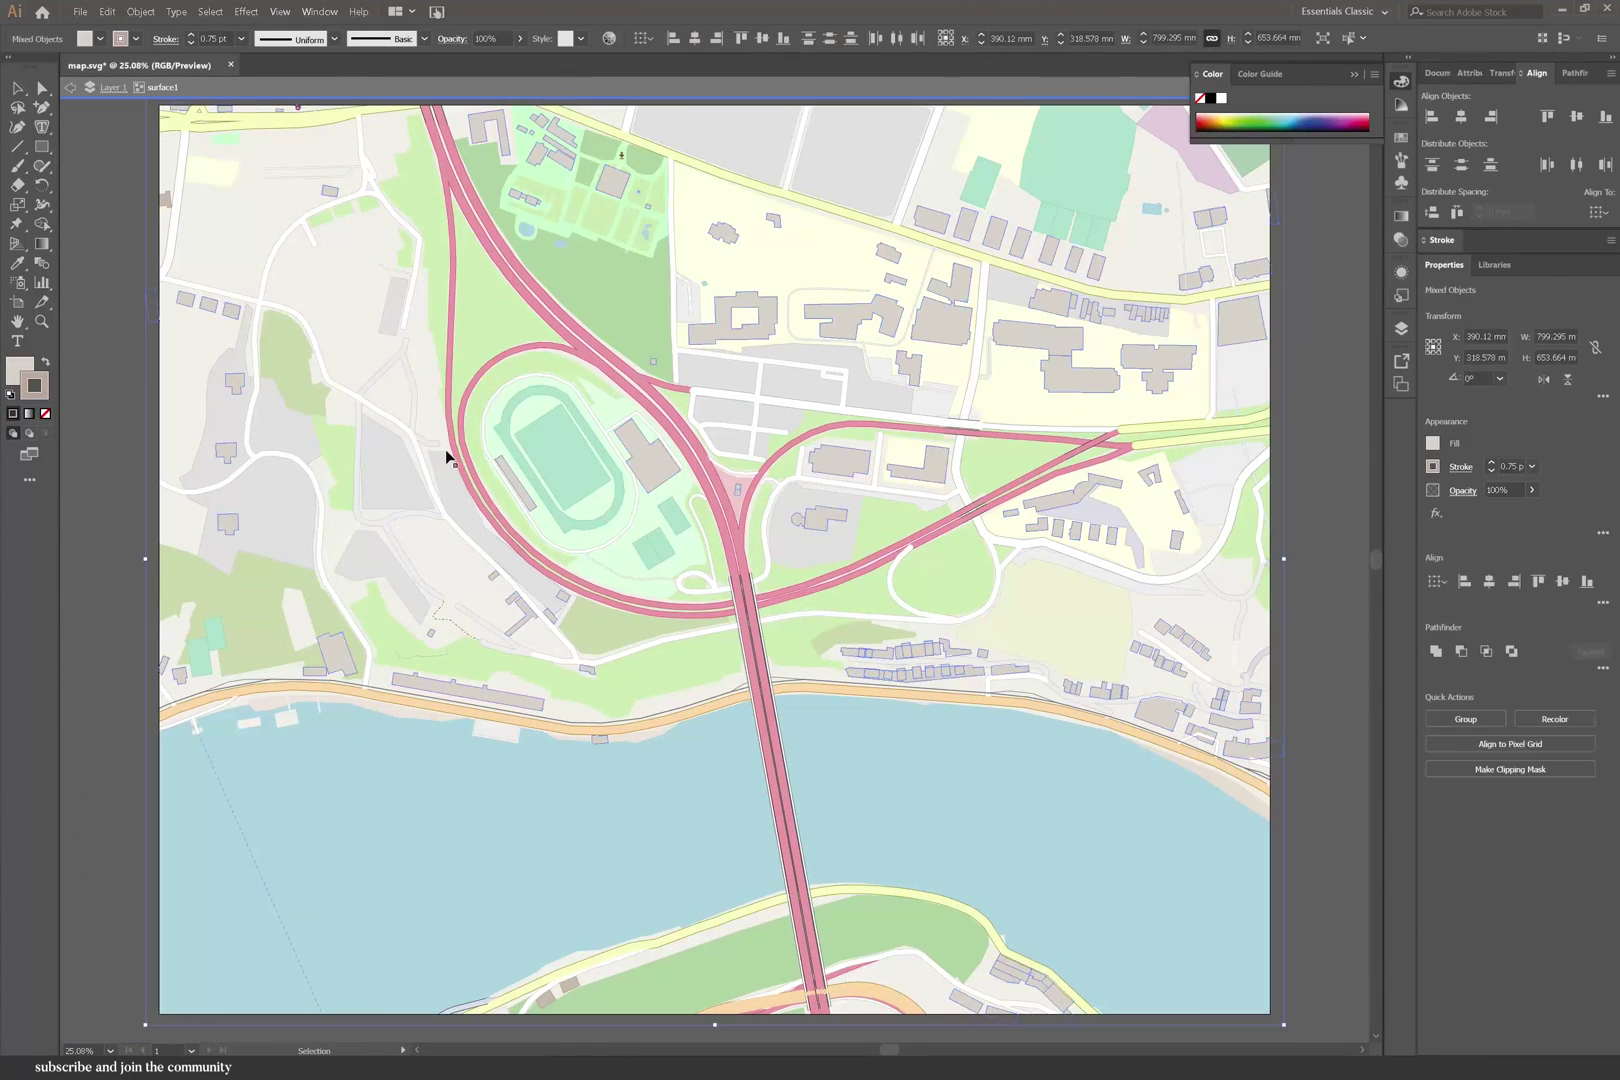
click(12, 395)
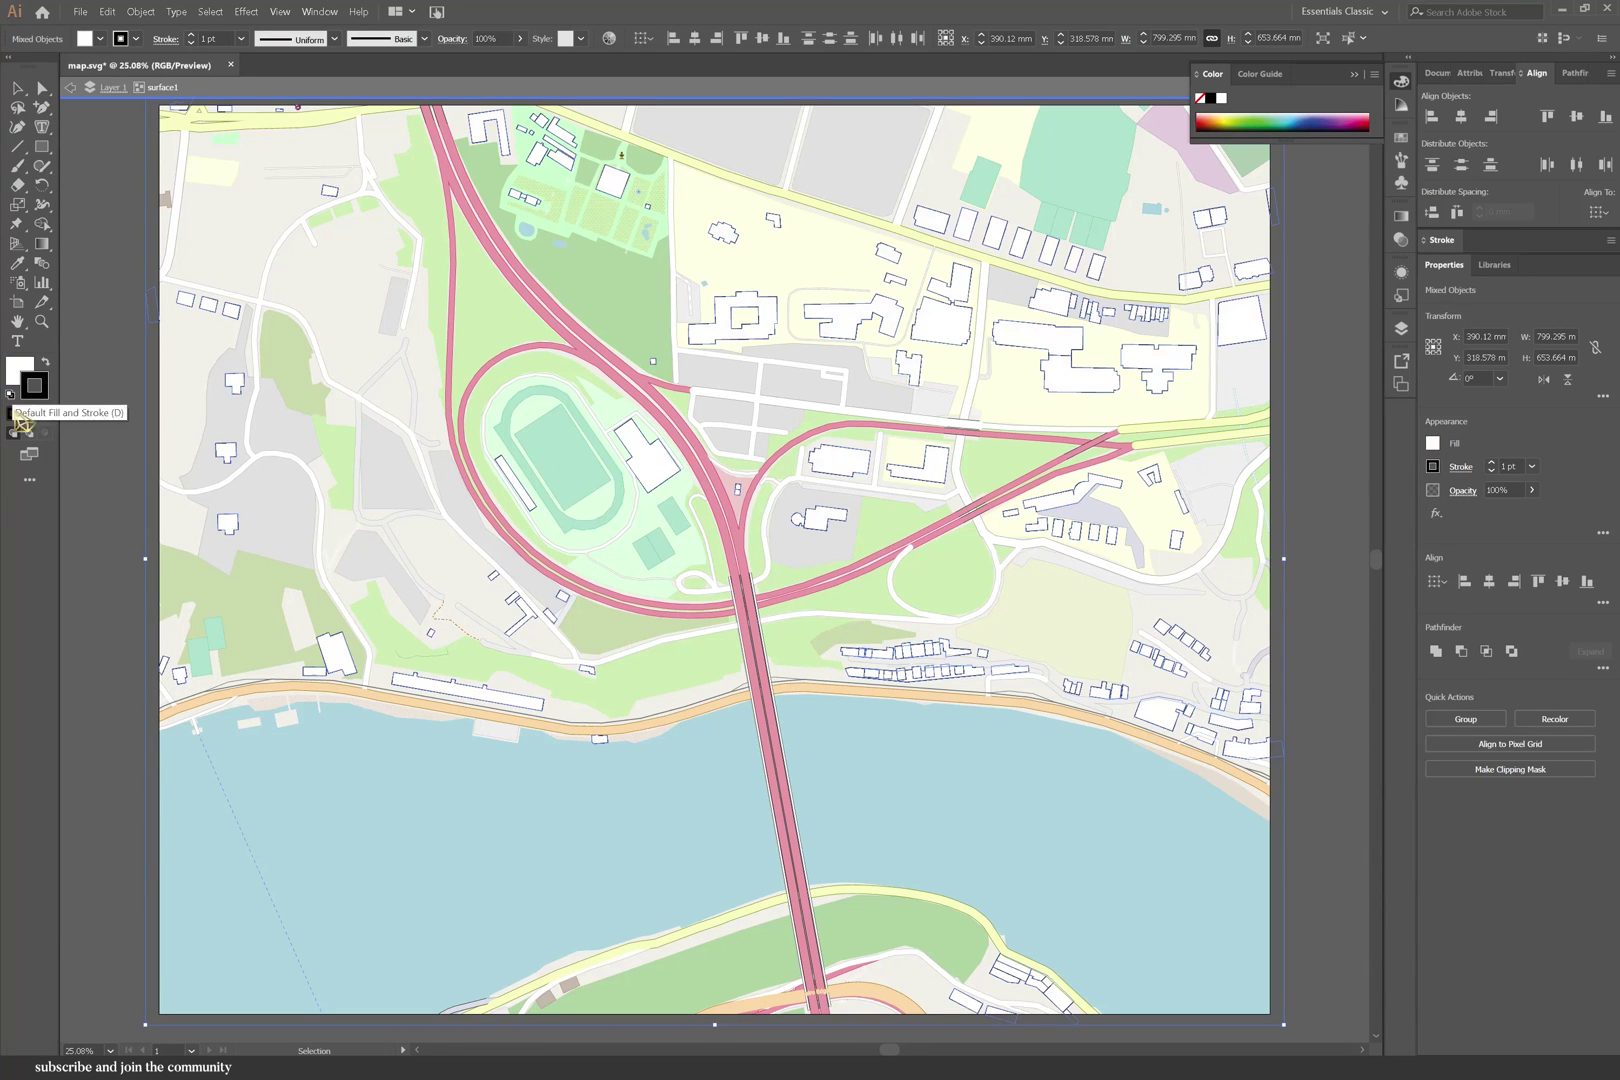
click(95, 601)
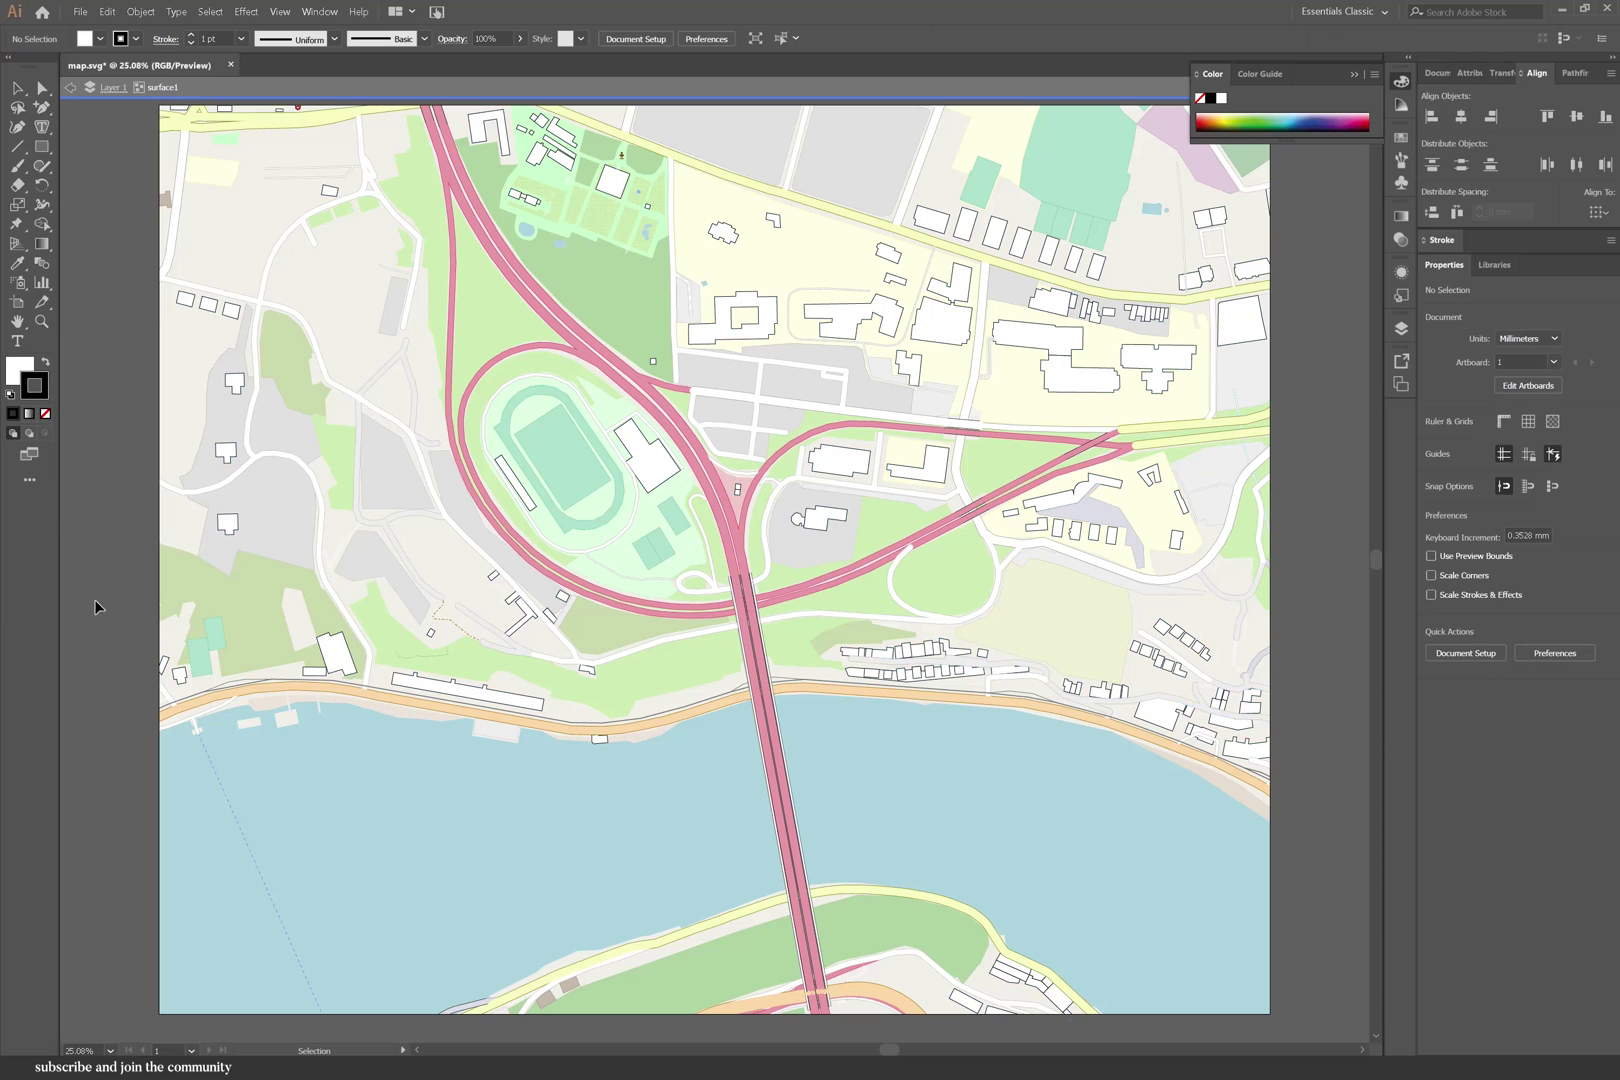
- Give the green park areas one uniform lighter green fill
click(466, 343)
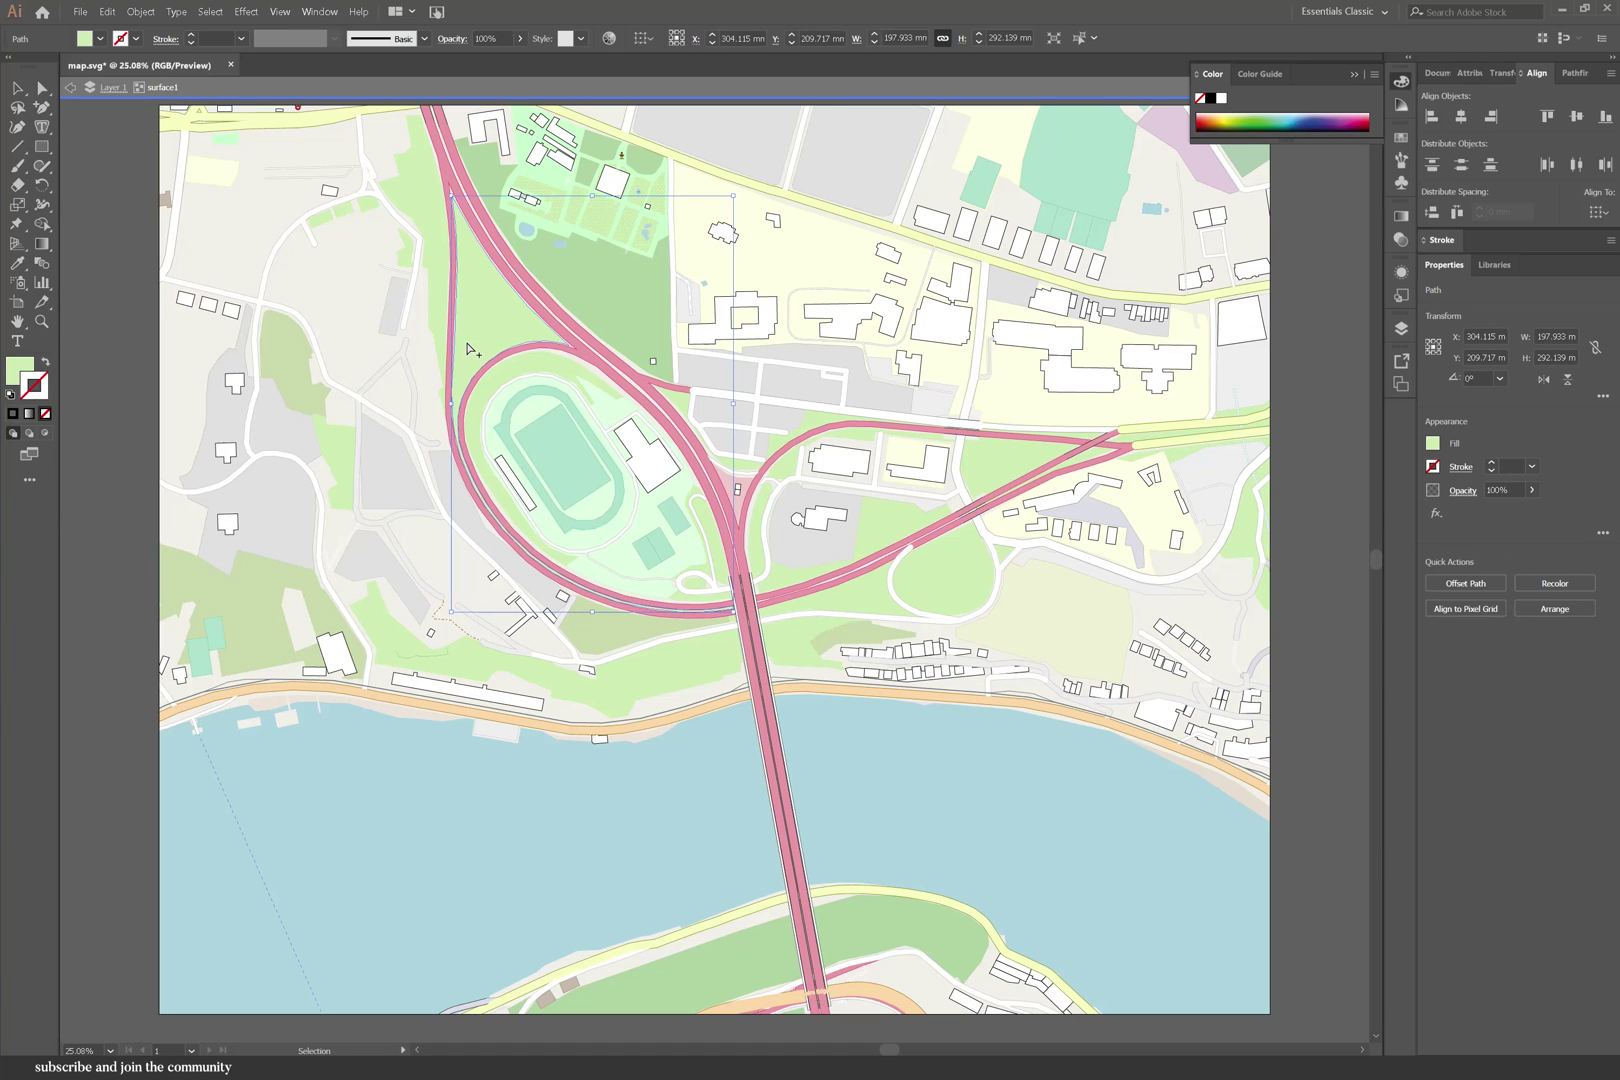
double_click(18, 368)
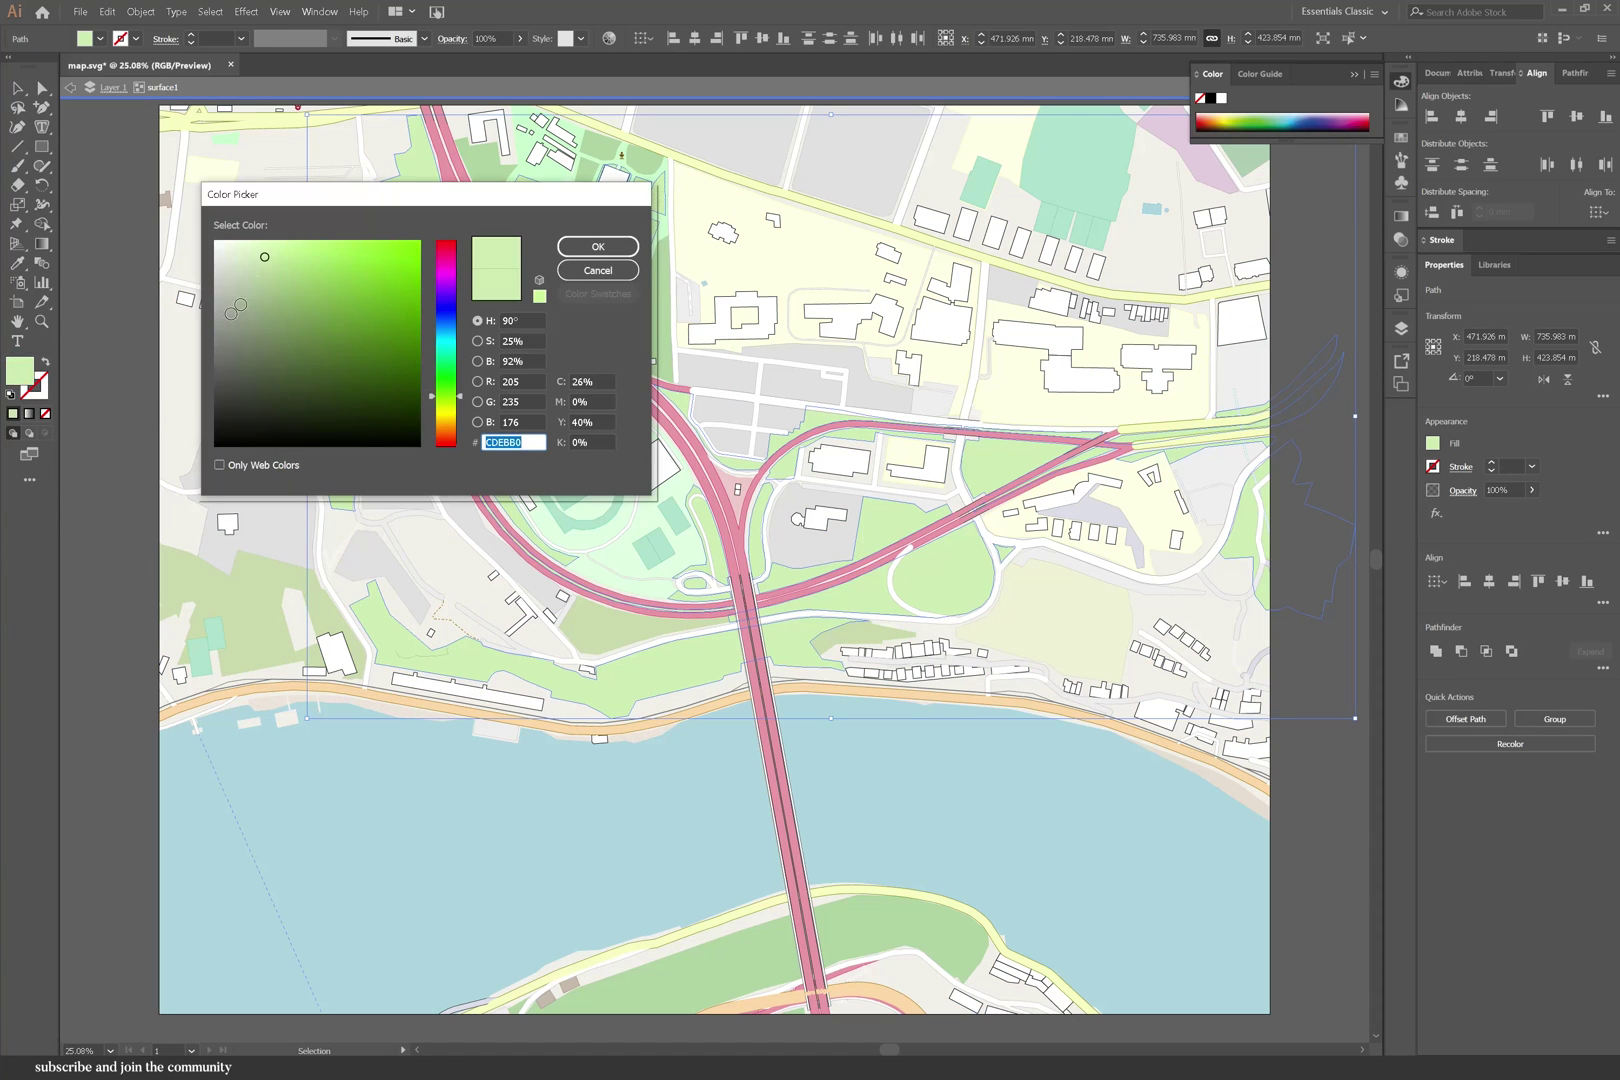
click(620, 247)
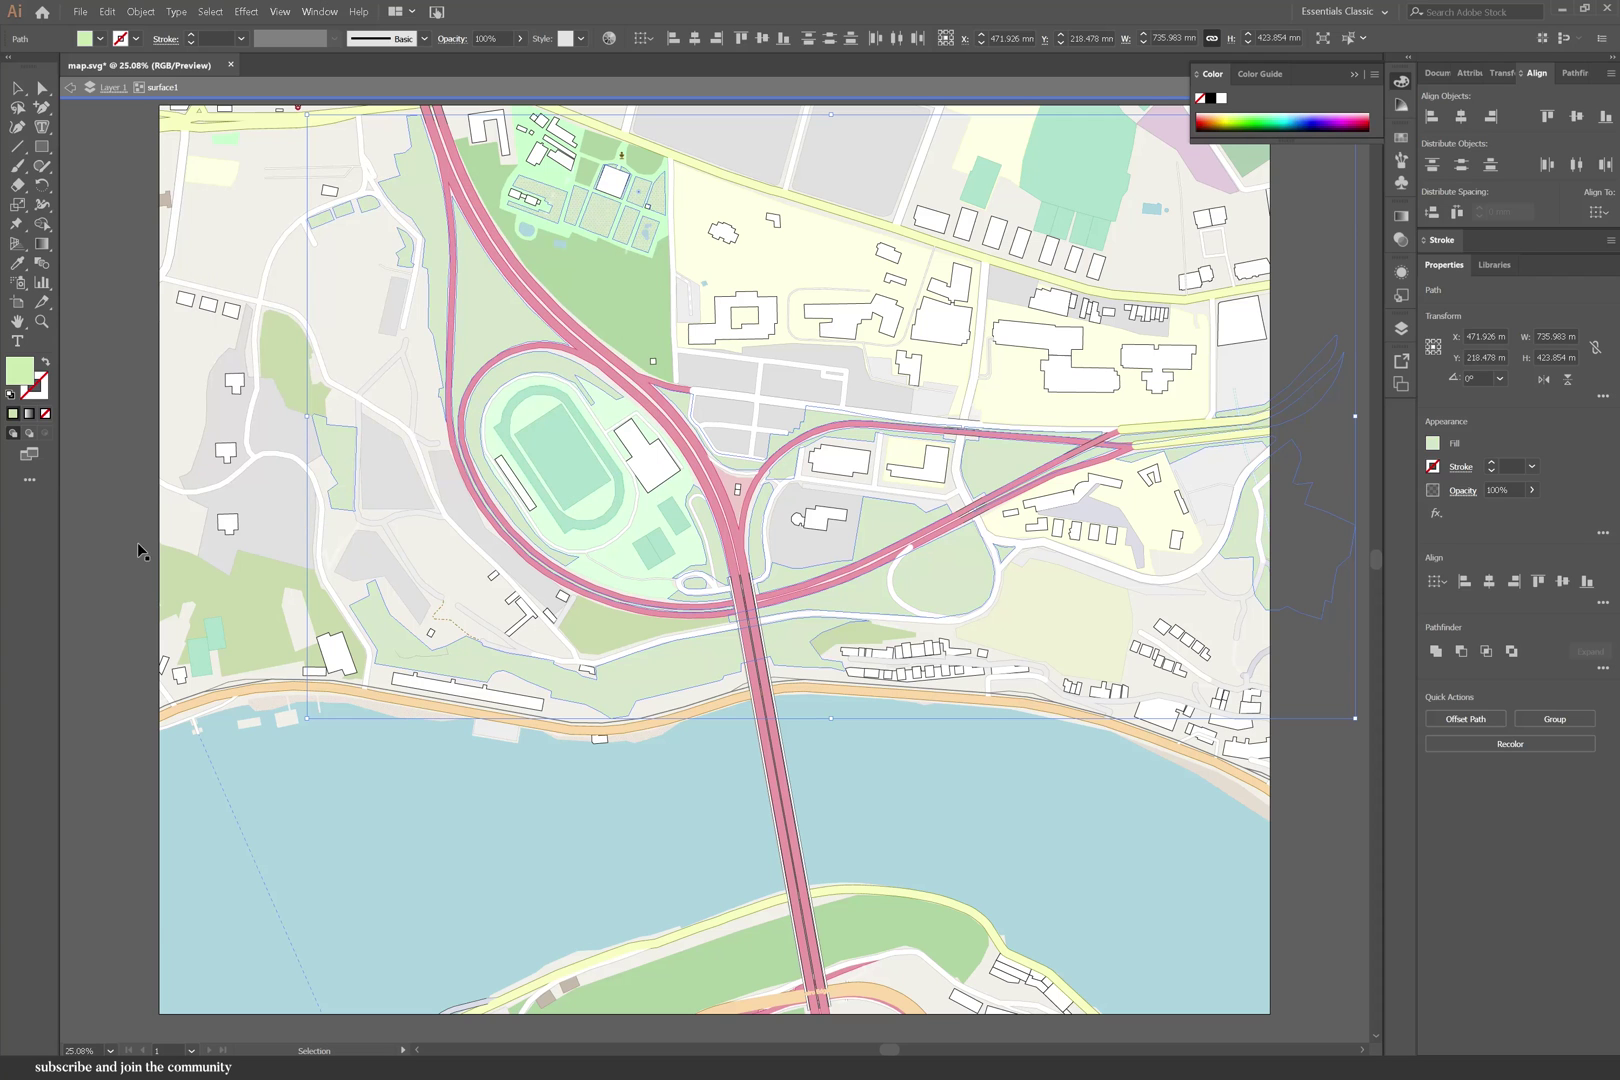
click(260, 632)
click(289, 456)
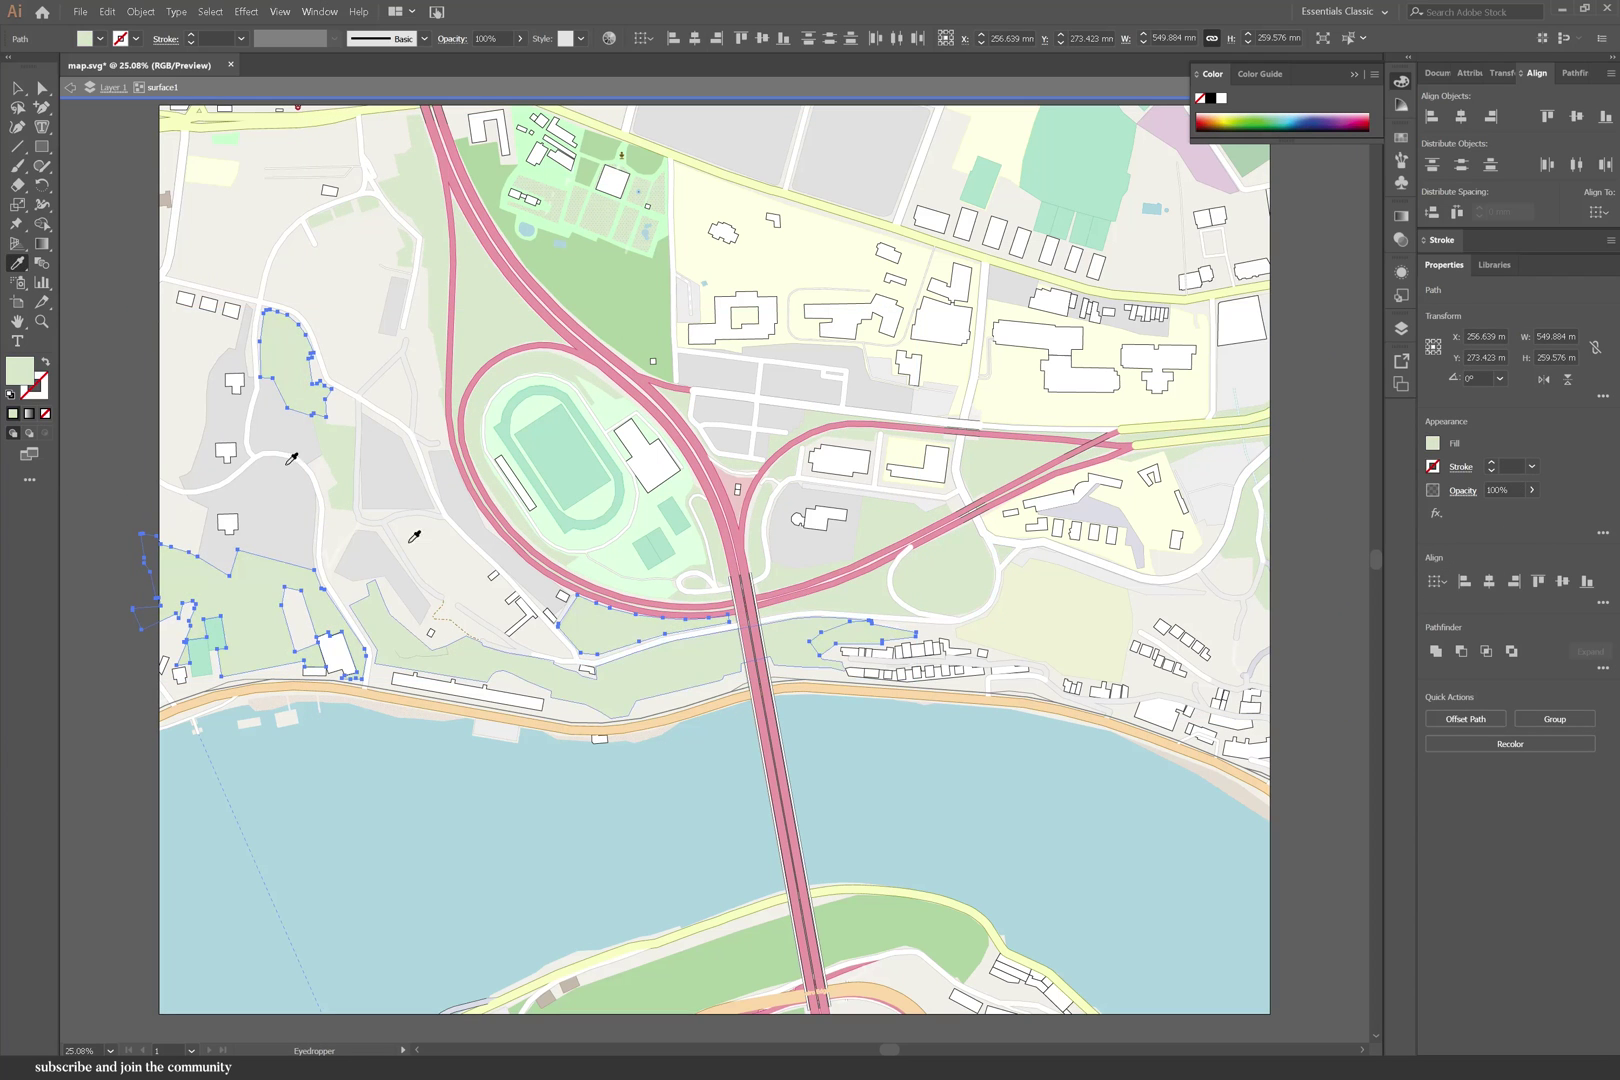
key(i)
click(42, 87)
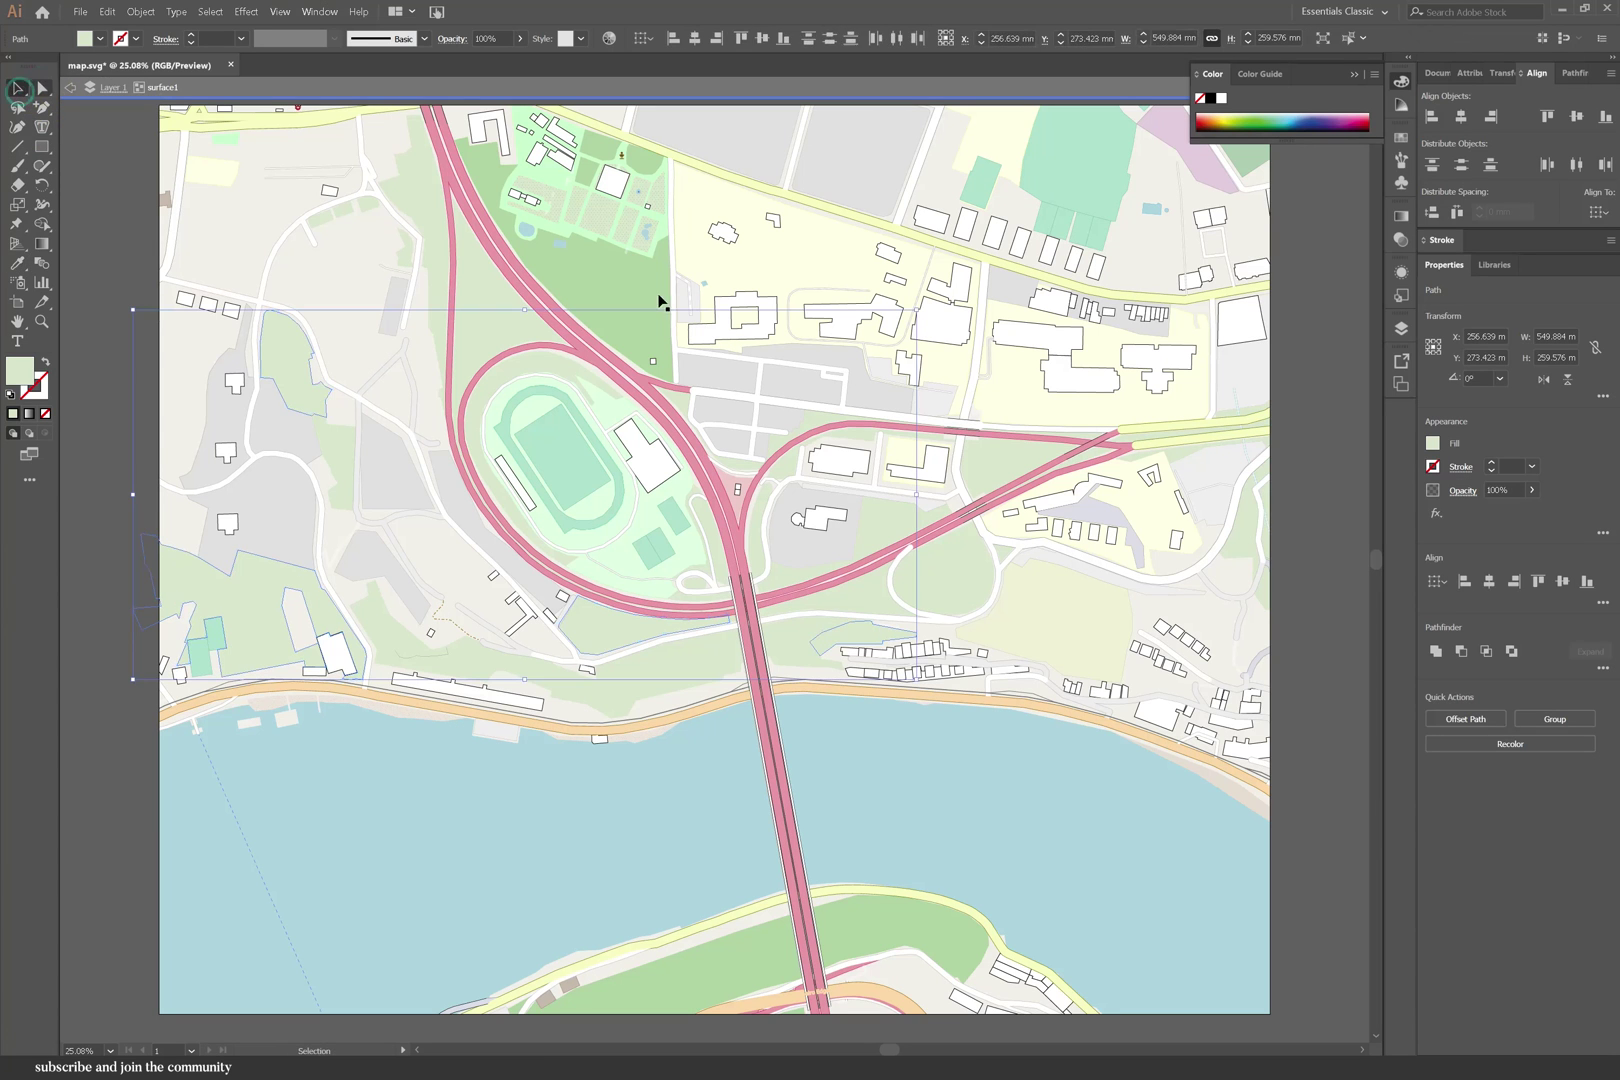
click(626, 303)
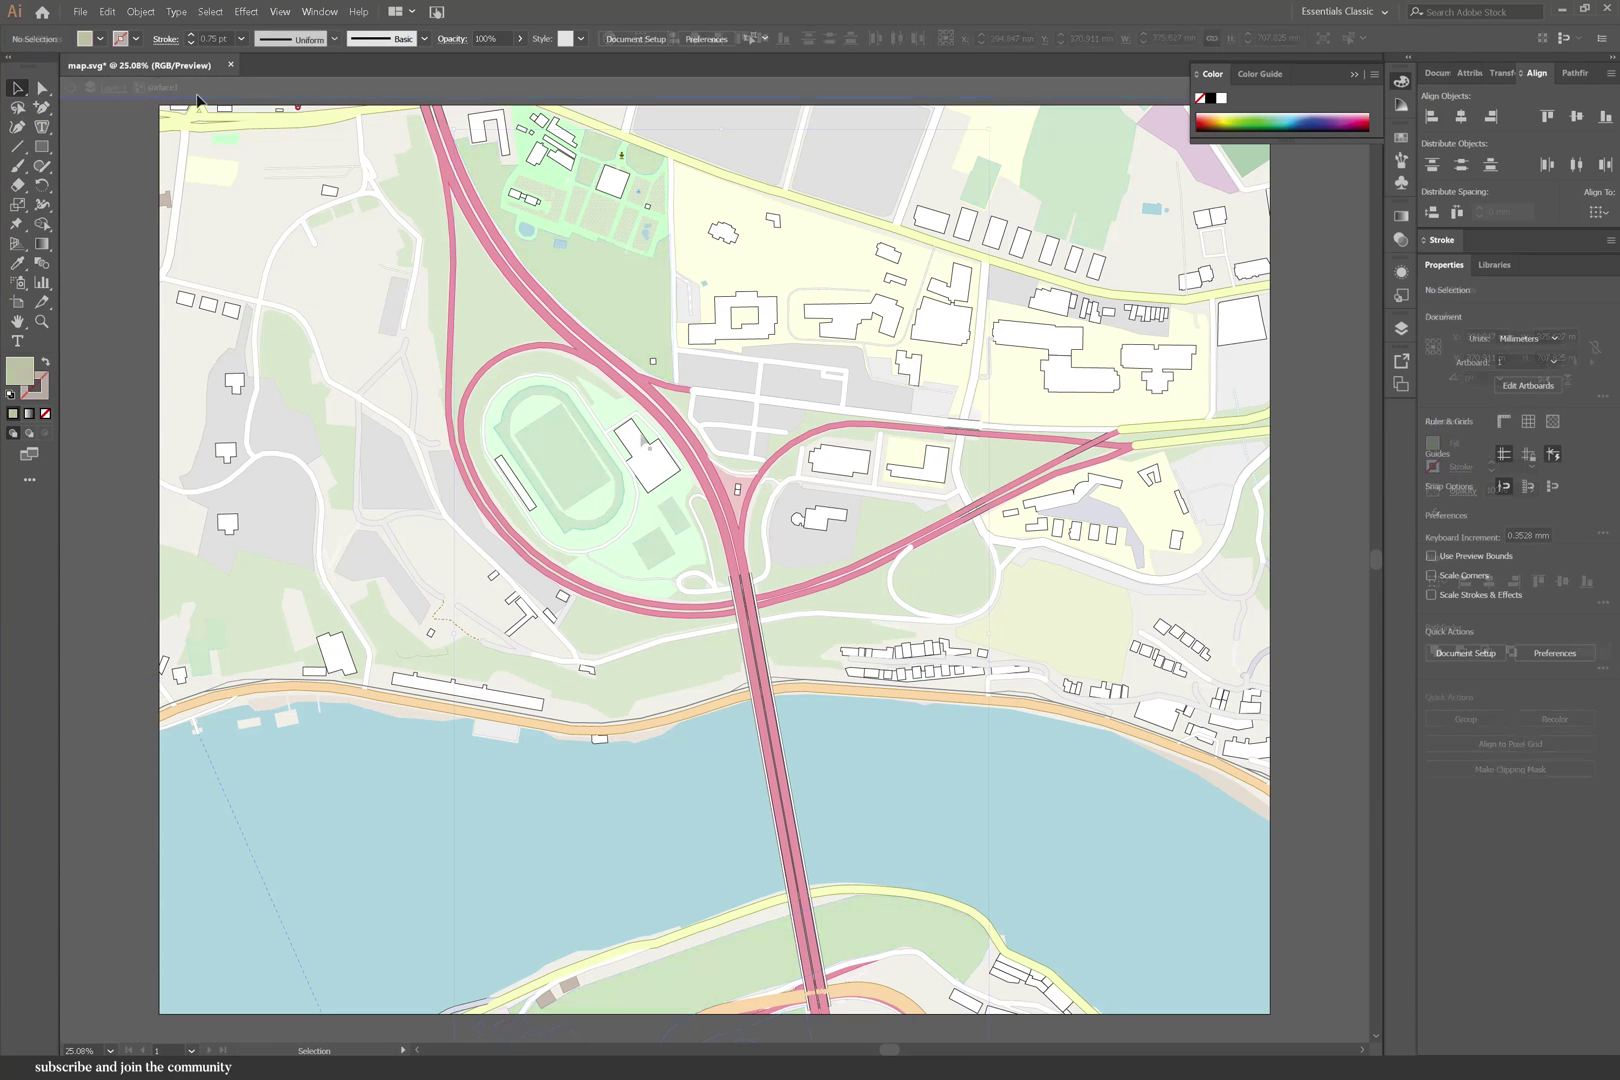
click(80, 11)
- Export the map as an AutoCAD DWG drawing named 'Site Plan - Porto'
mouse_move(180, 275)
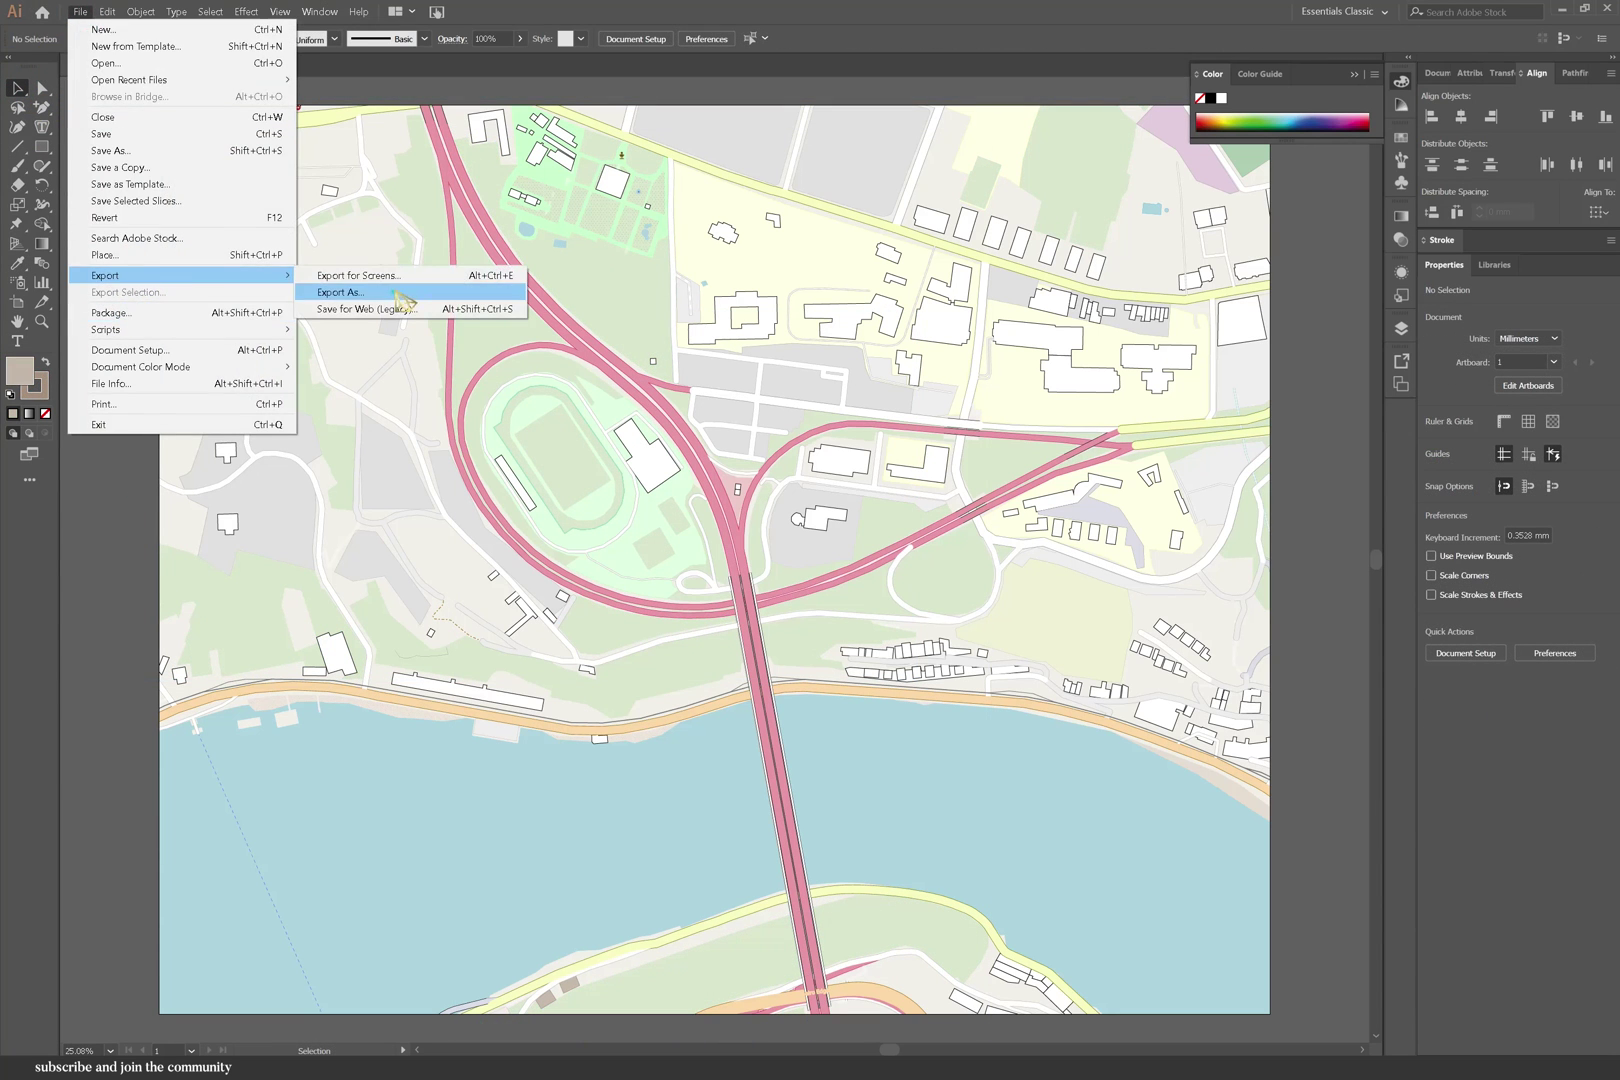
click(398, 292)
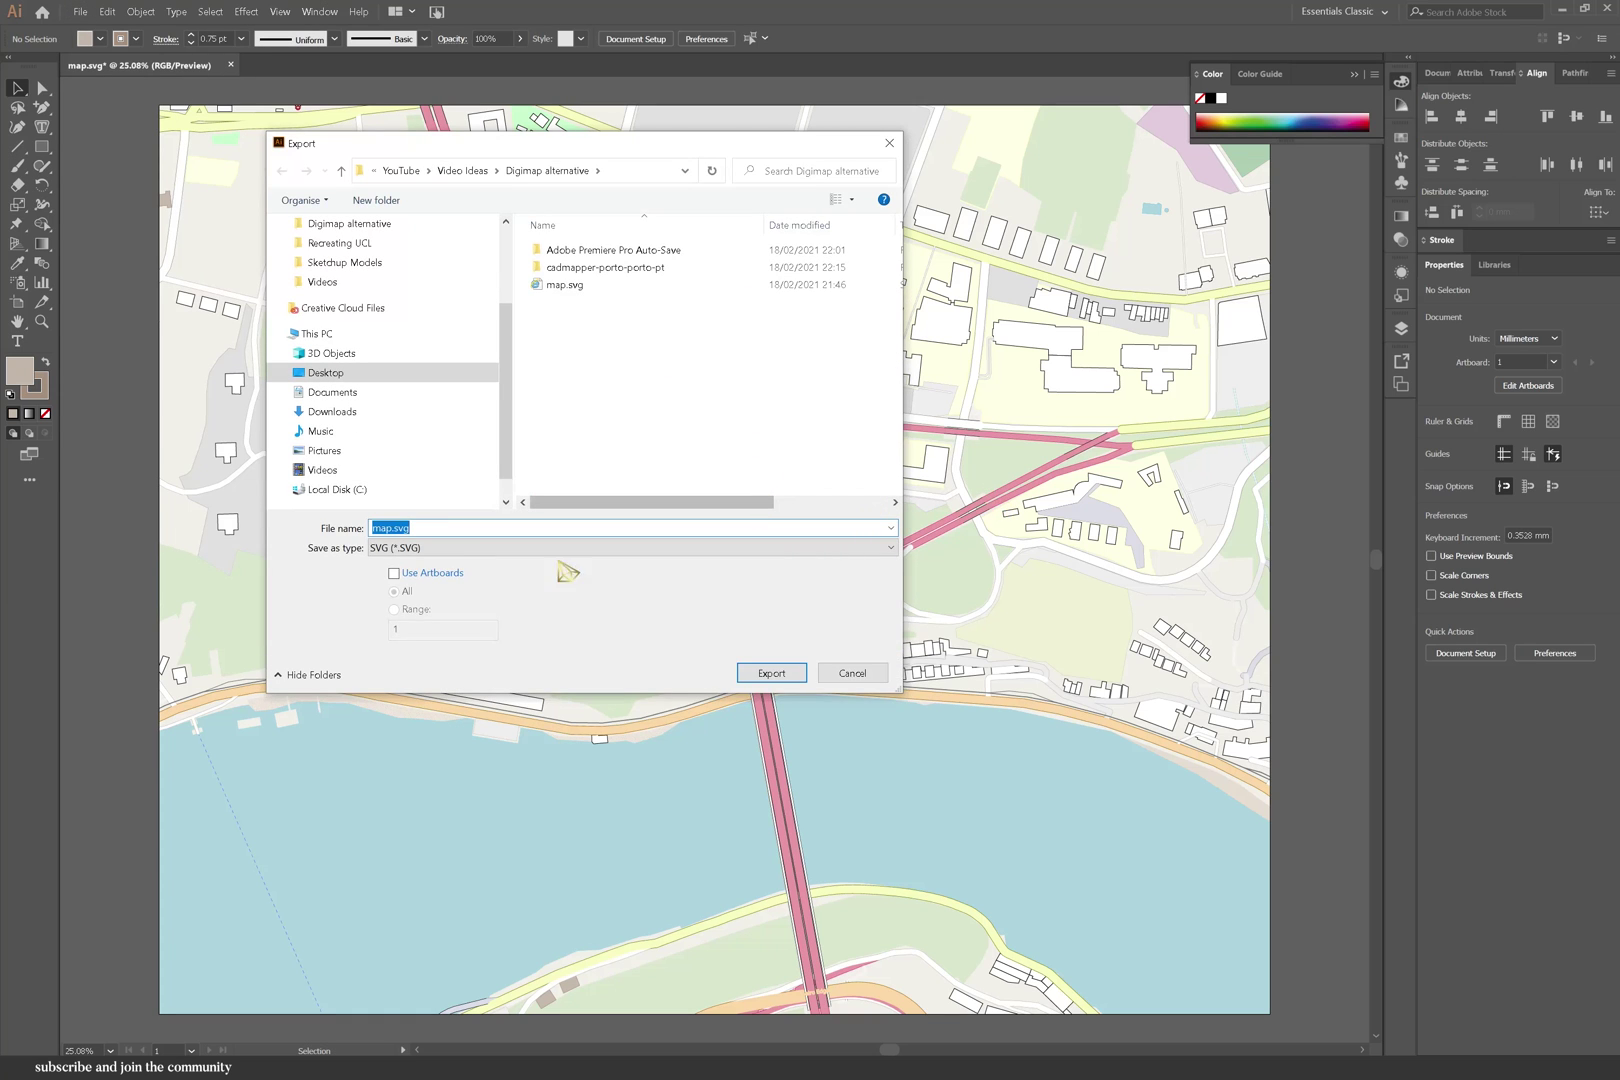
click(600, 547)
click(472, 561)
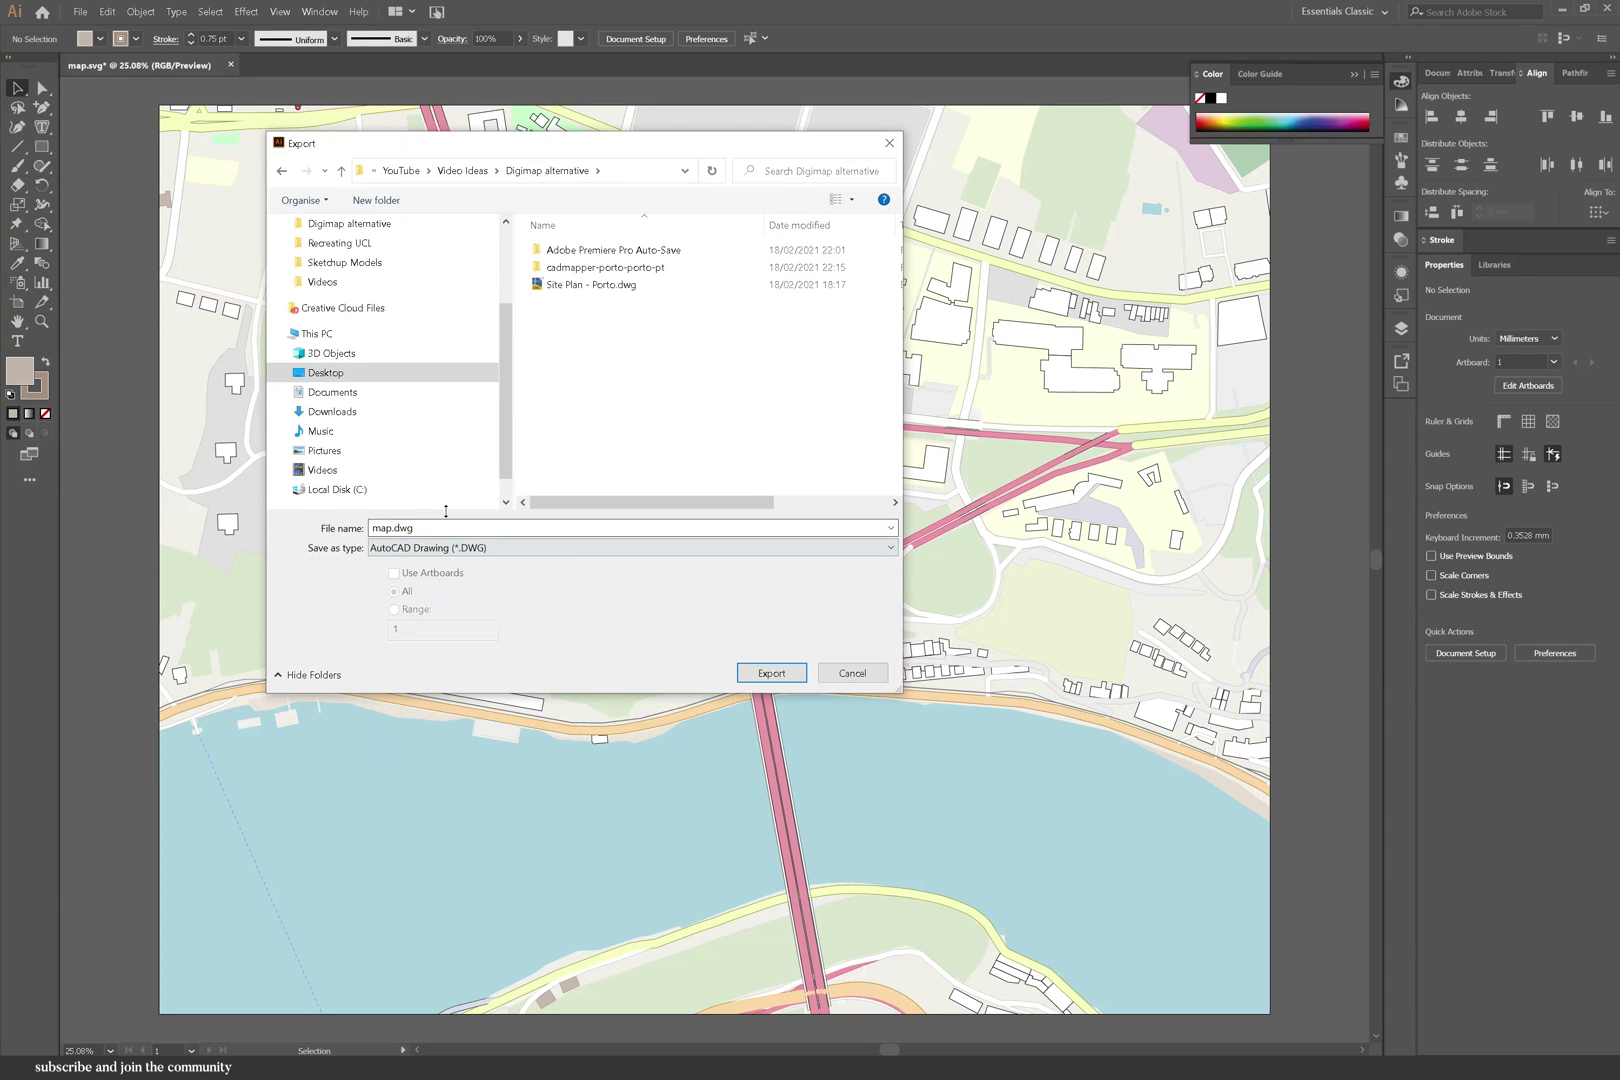
double_click(440, 527)
text(Site Plan - Porto.dwg)
key(Return)
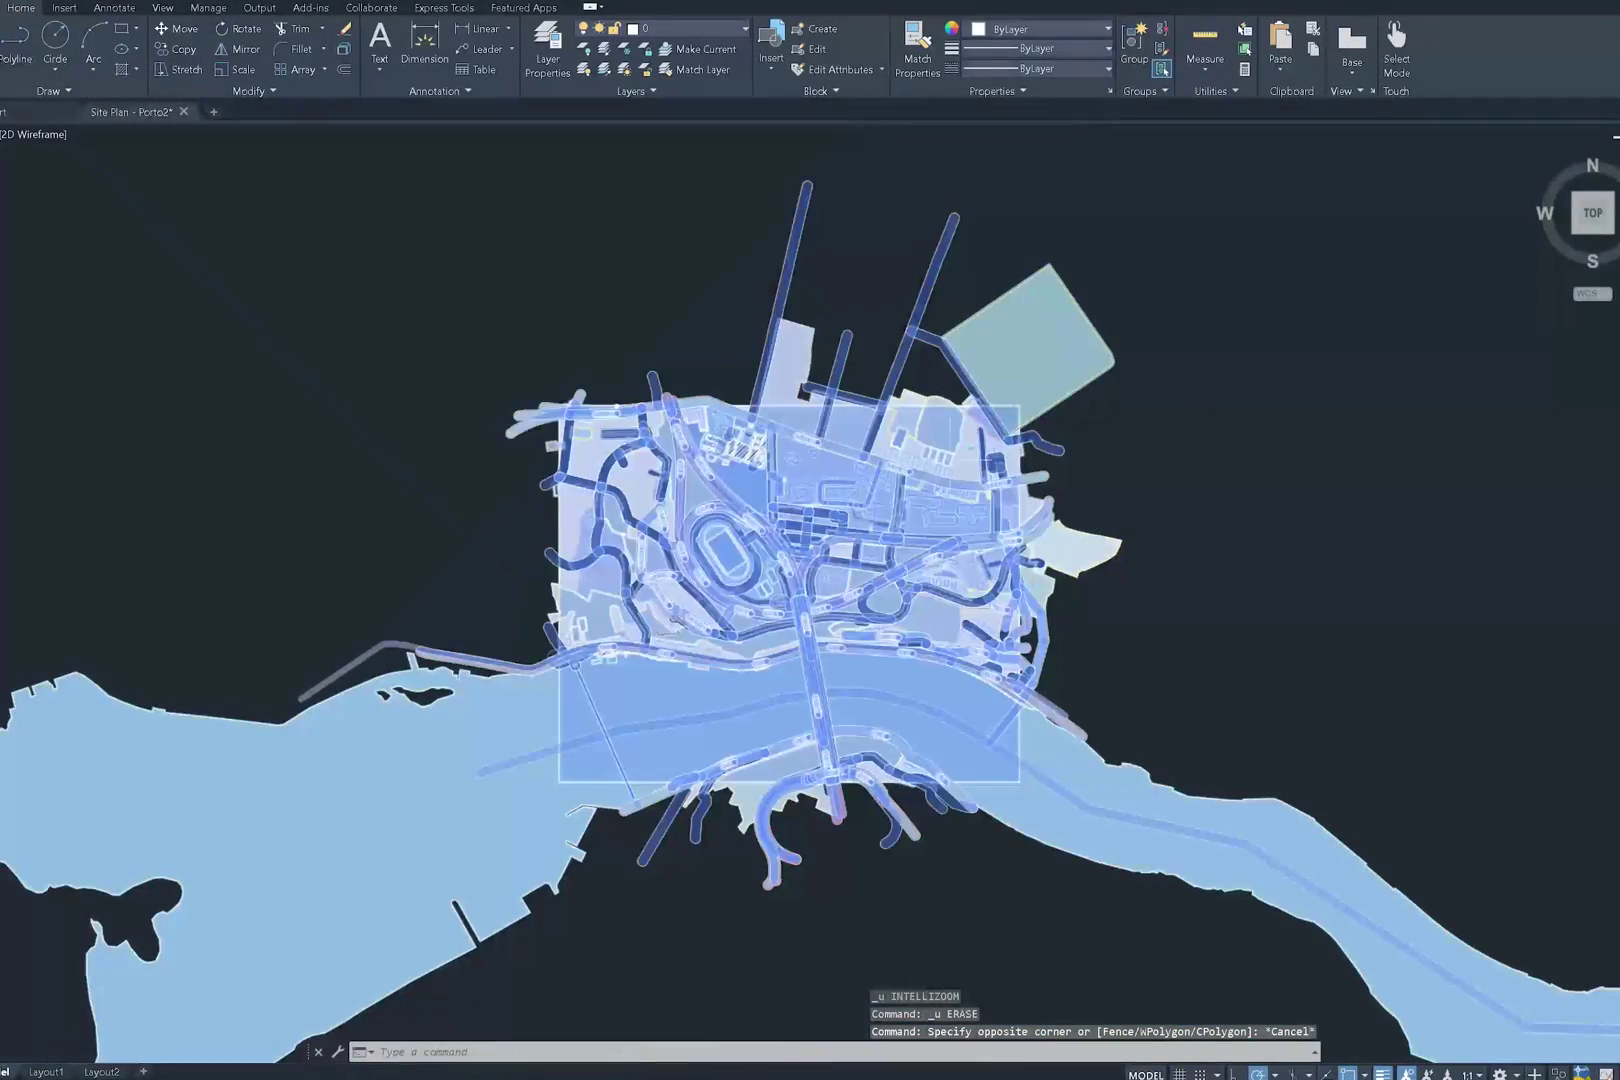
- Explode the imported Porto map into separate objects, after undoing an accidental delete
click(1150, 792)
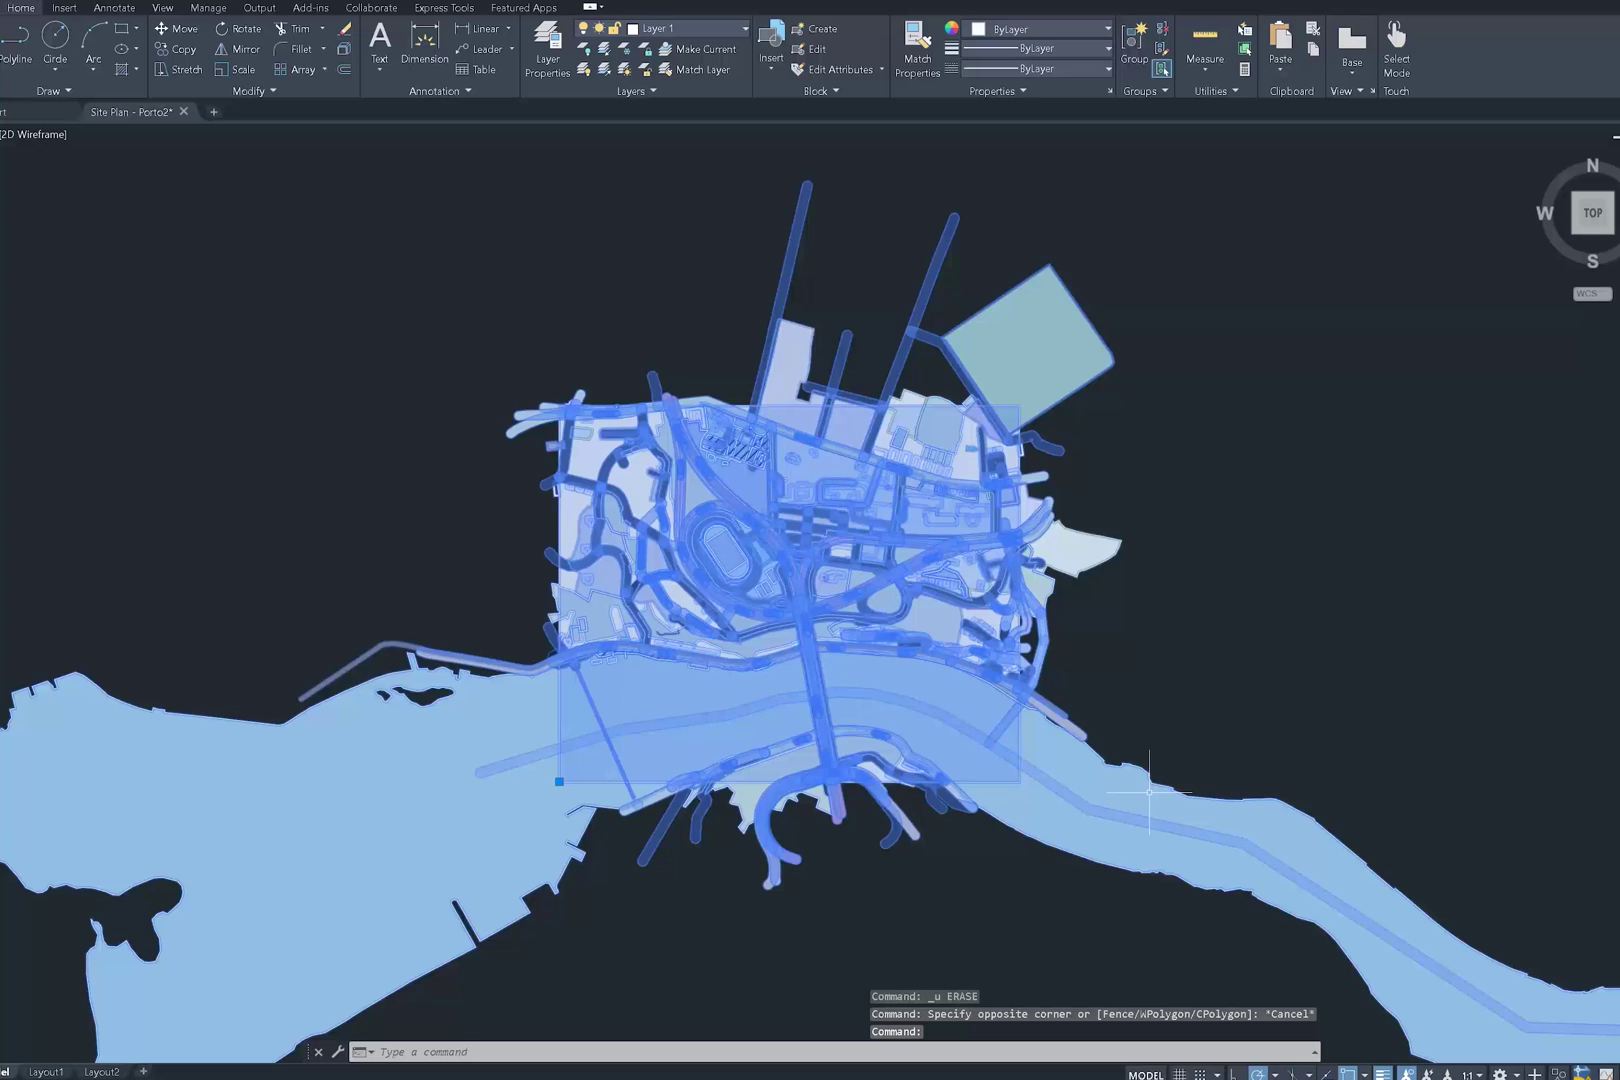
key(Delete)
key(ctrl+z)
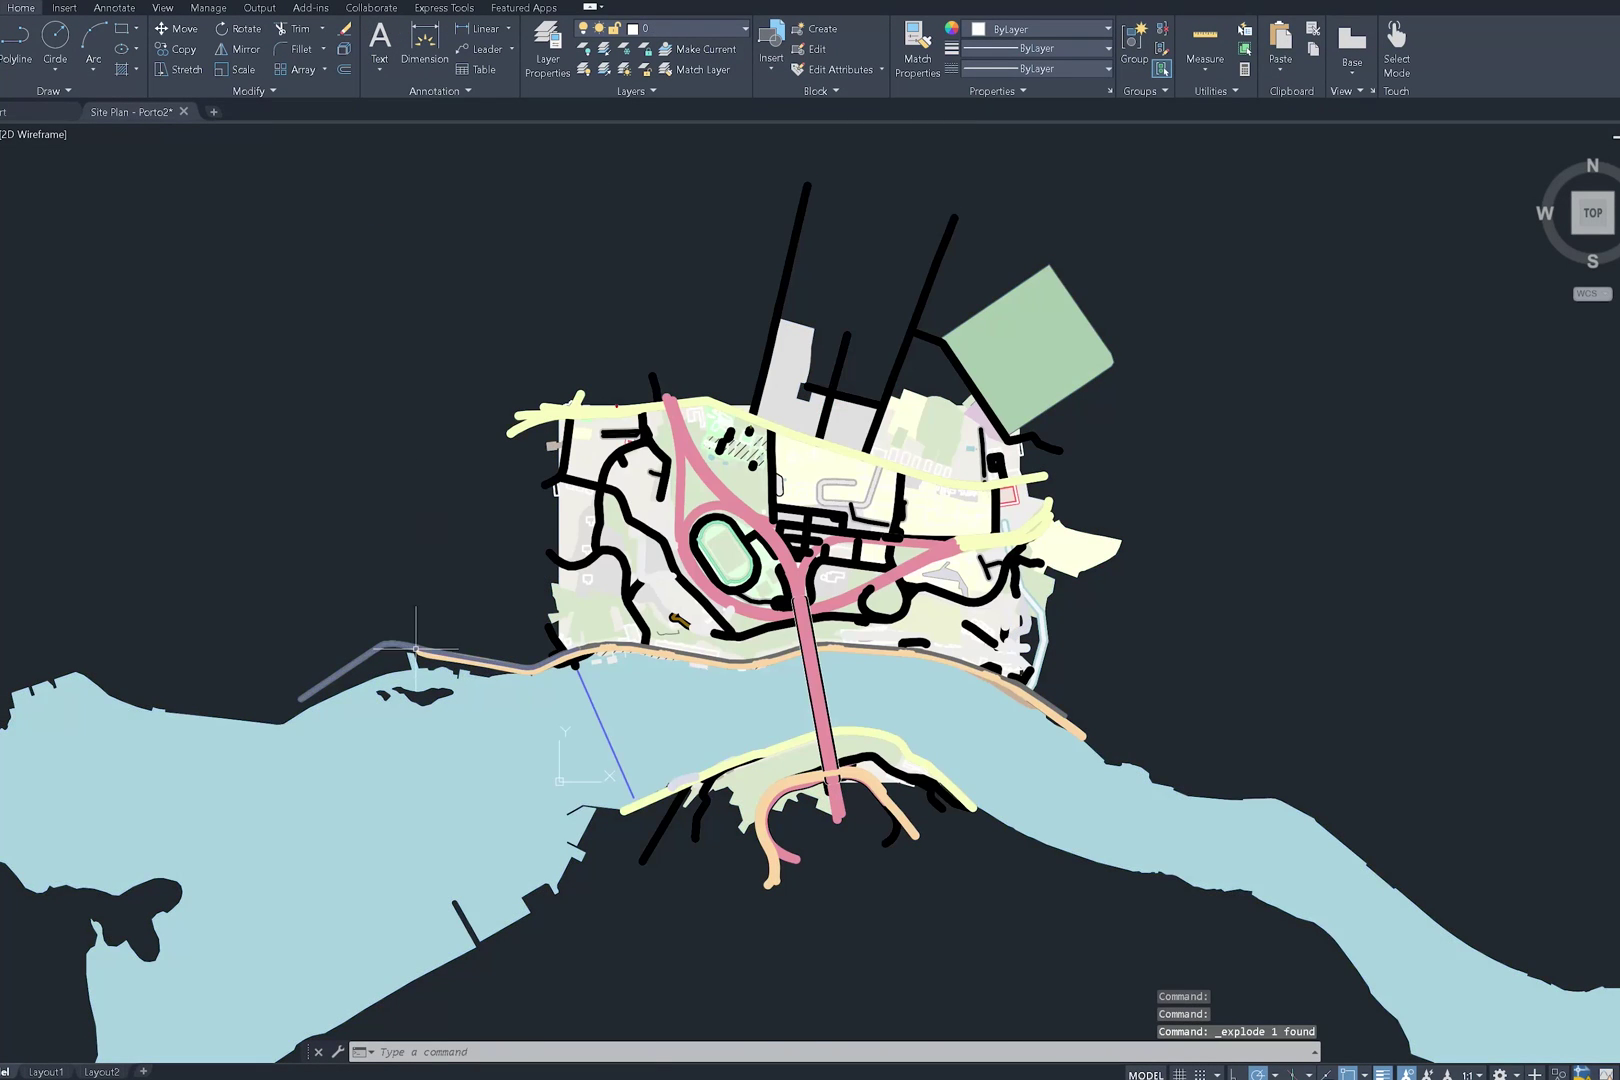
click(463, 451)
- Select all fills similar to the water area and delete the 143 solid fills
click(487, 753)
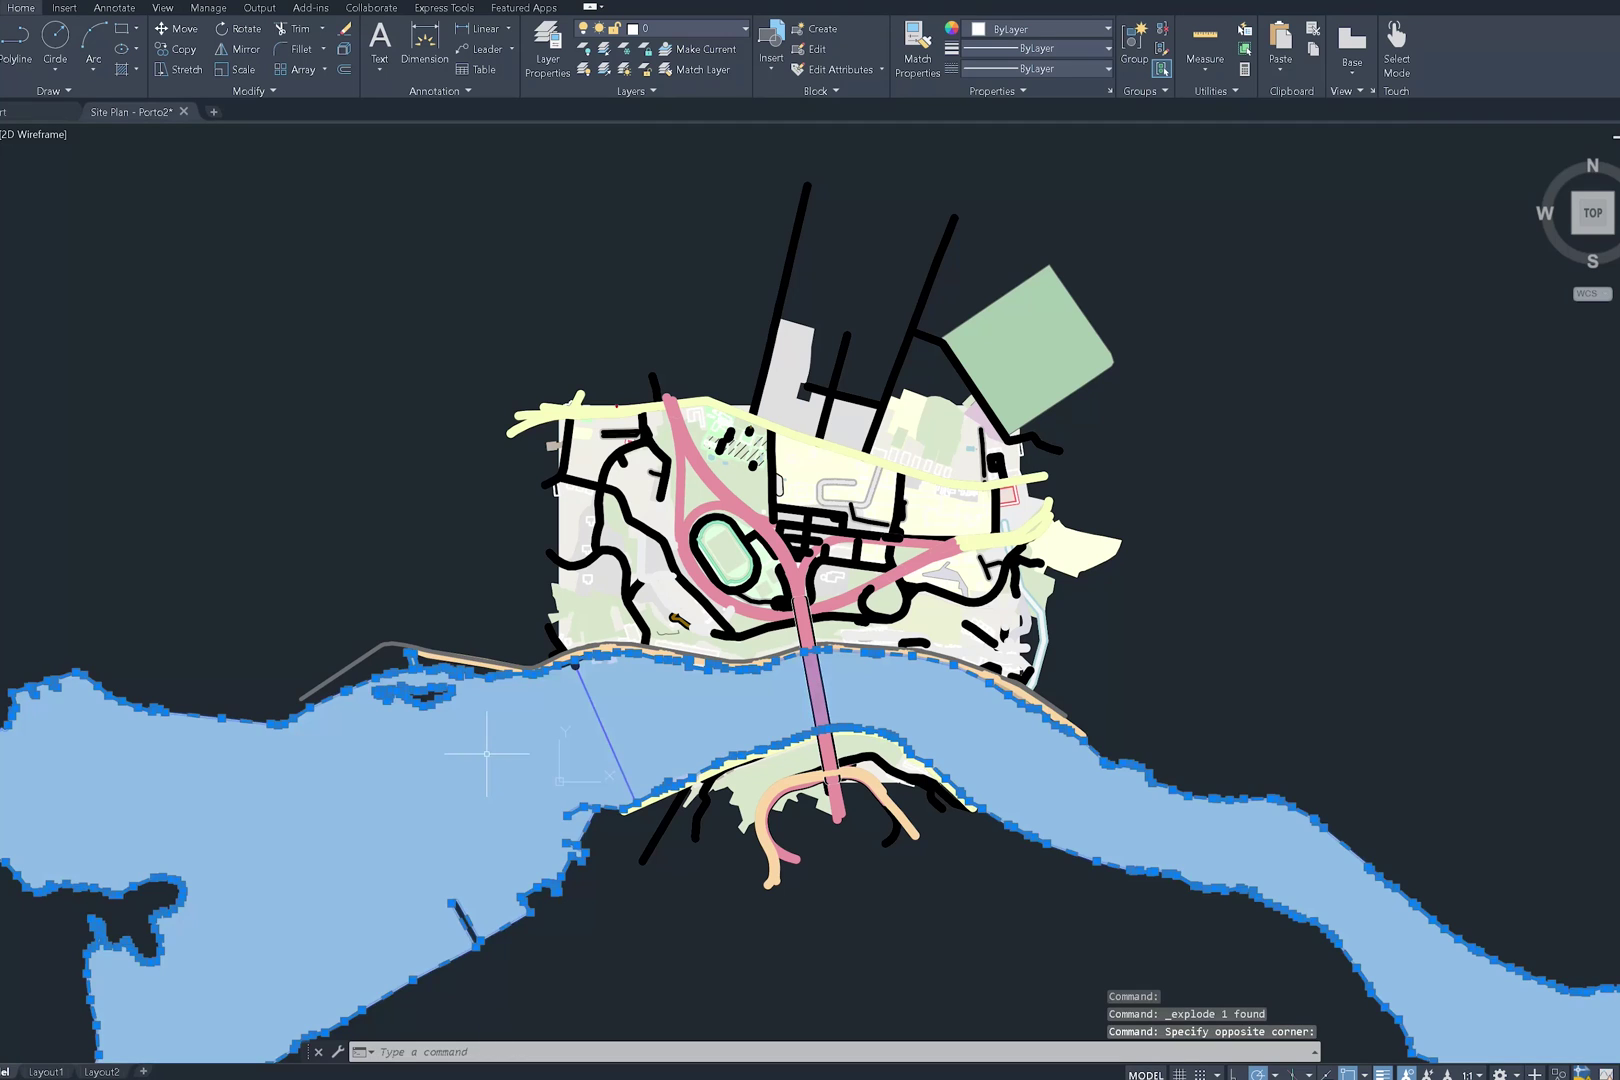
right_click(301, 334)
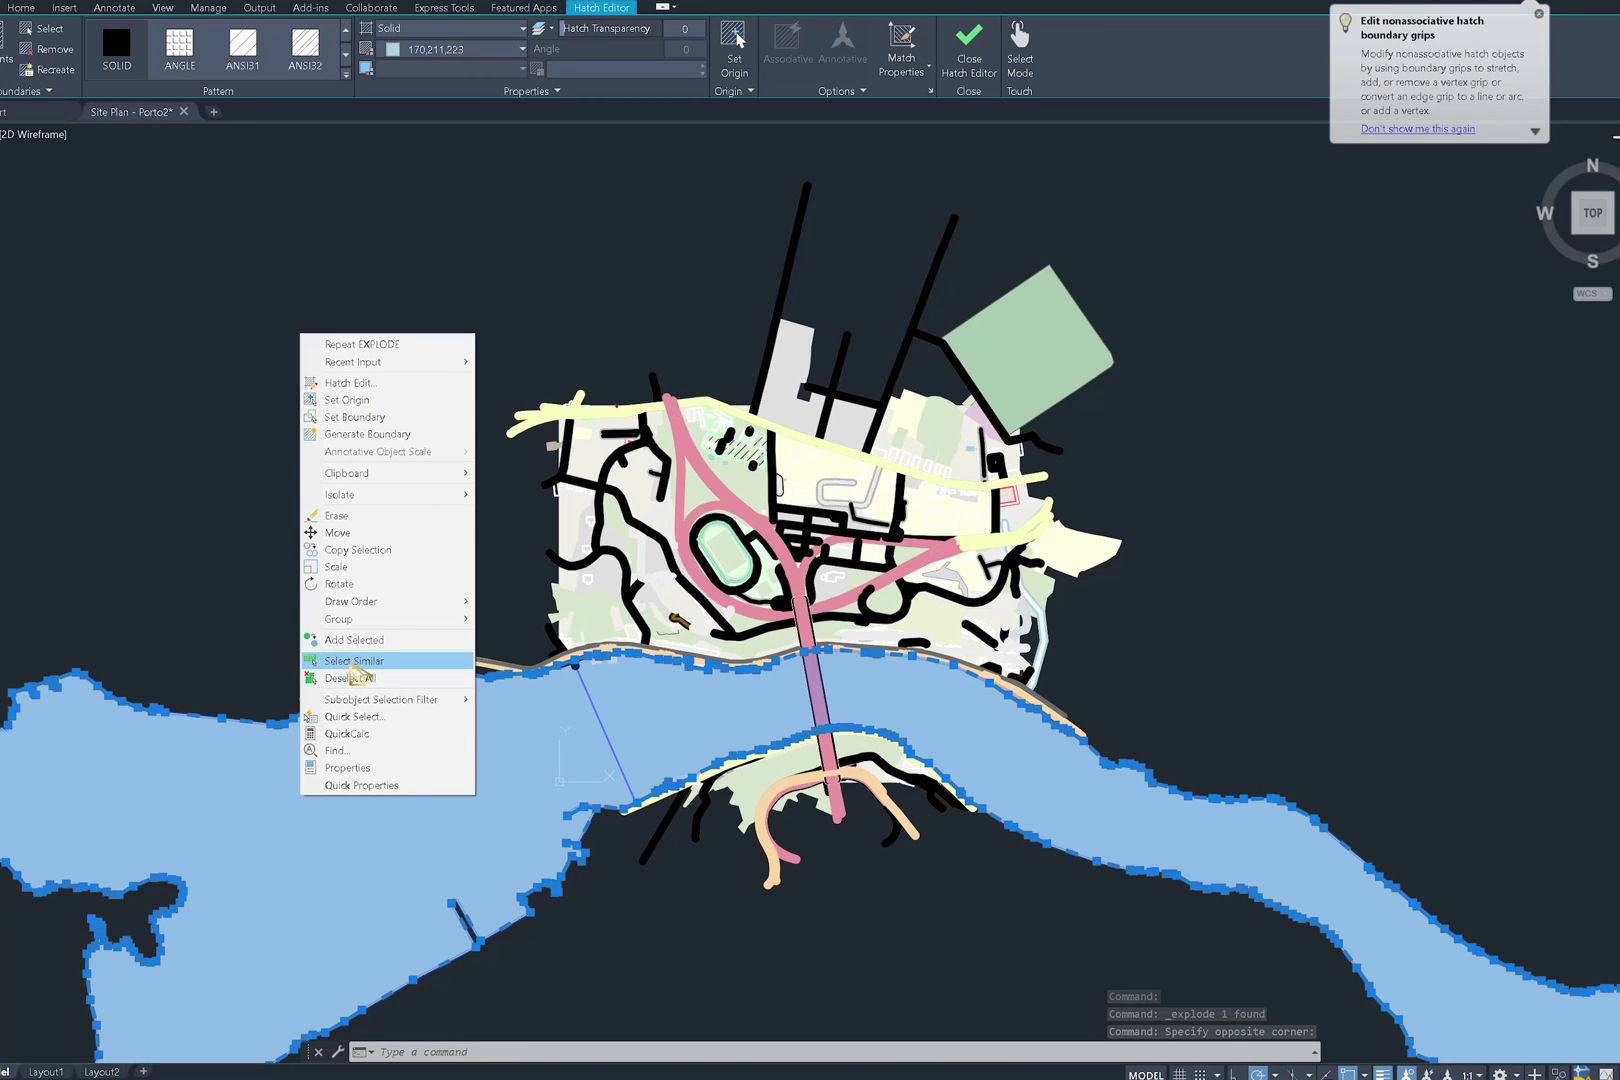
click(352, 662)
key(Delete)
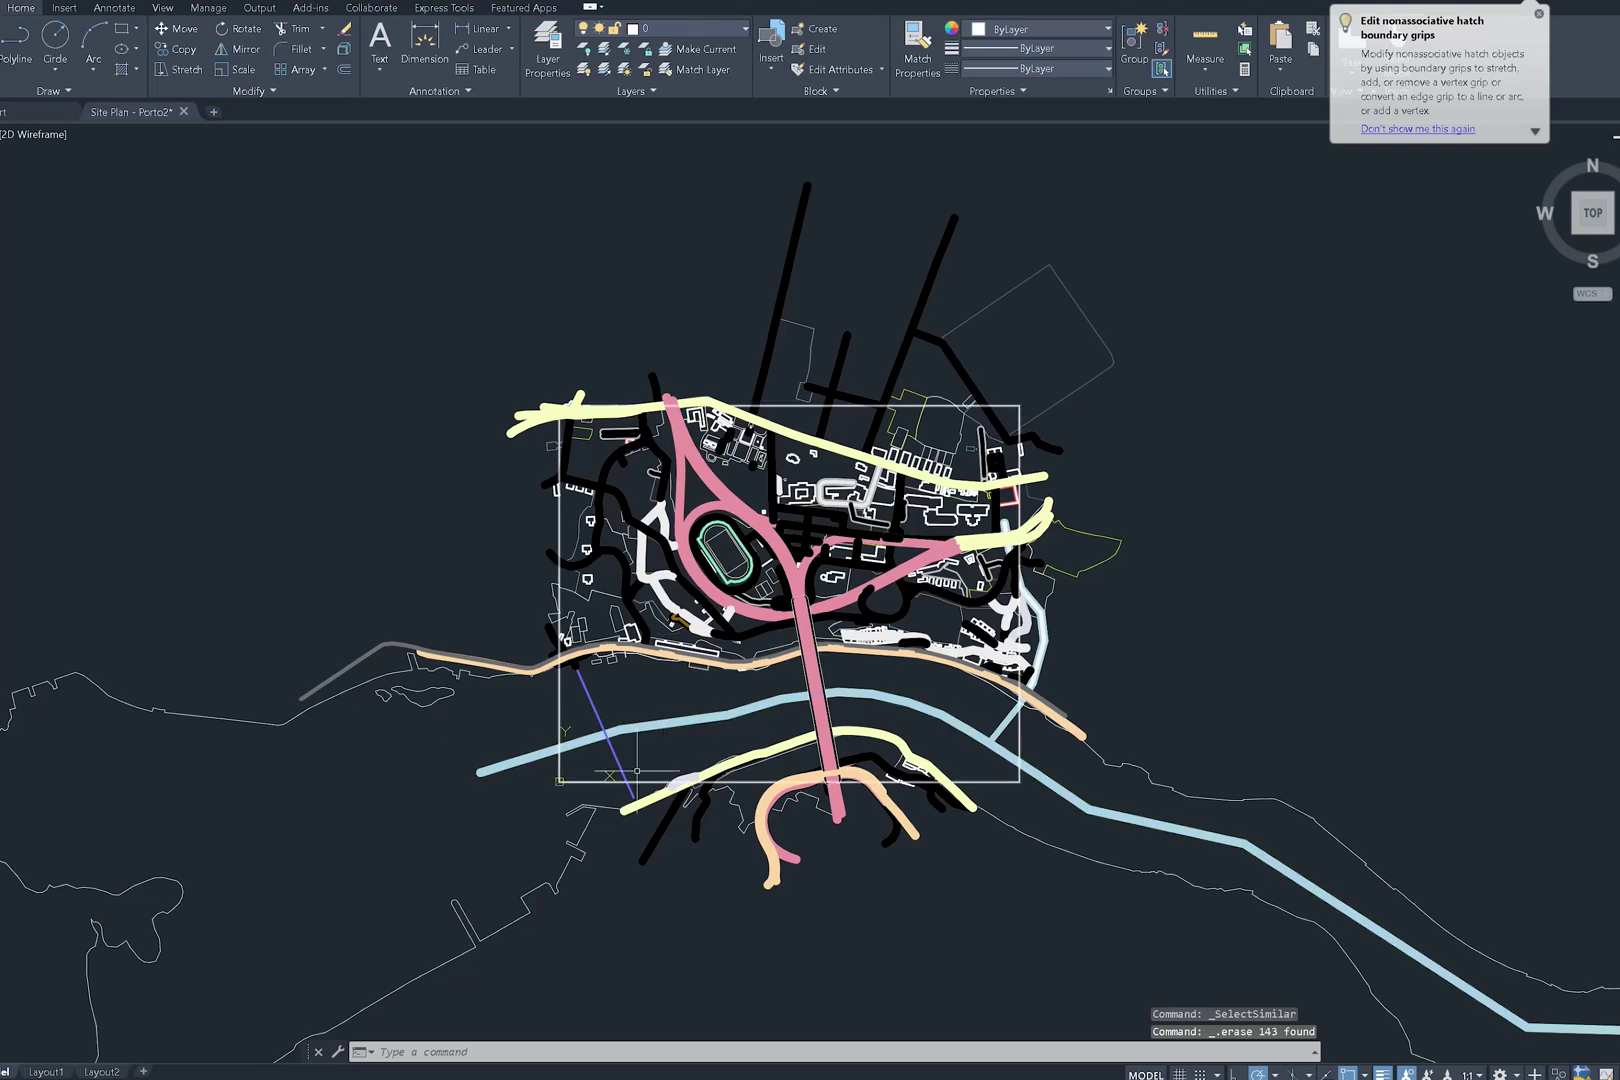
- Delete the remaining stray objects left over from the map
scroll(637, 770, up, 3)
key(Delete)
scroll(741, 497, down, 3)
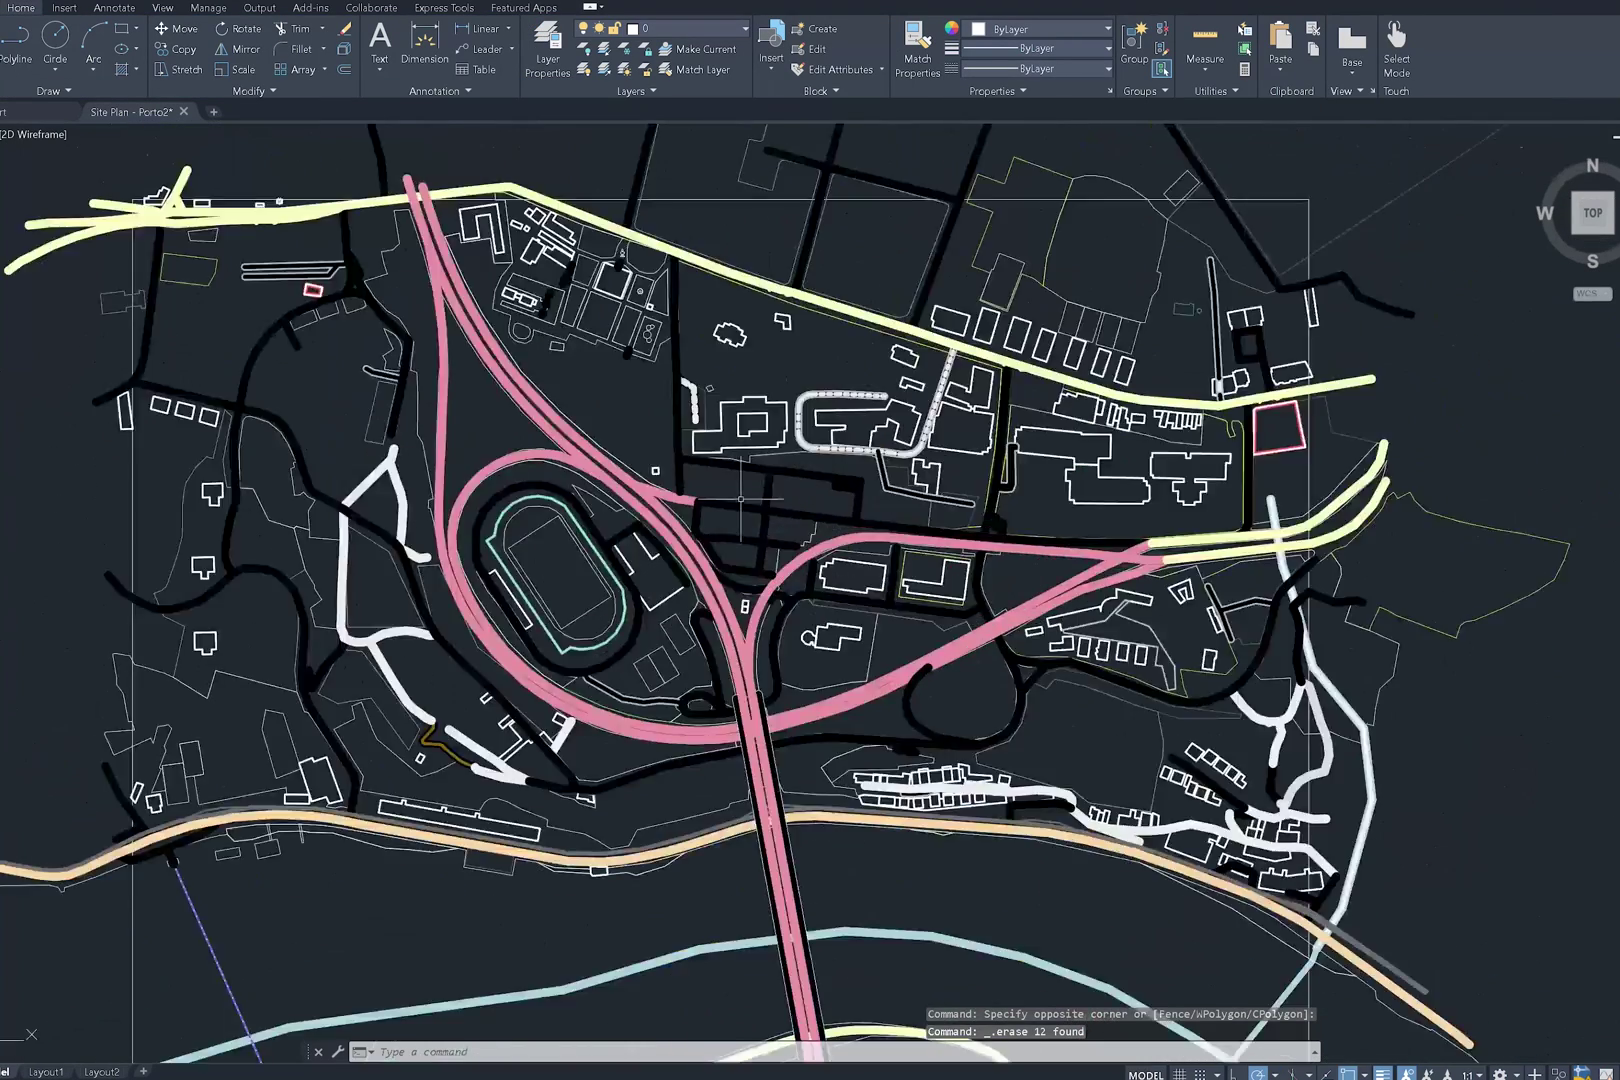
scroll(741, 497, up, 6)
- Set all linework to White colour and ByLayer lineweight, then clear the selection
key(ctrl+a)
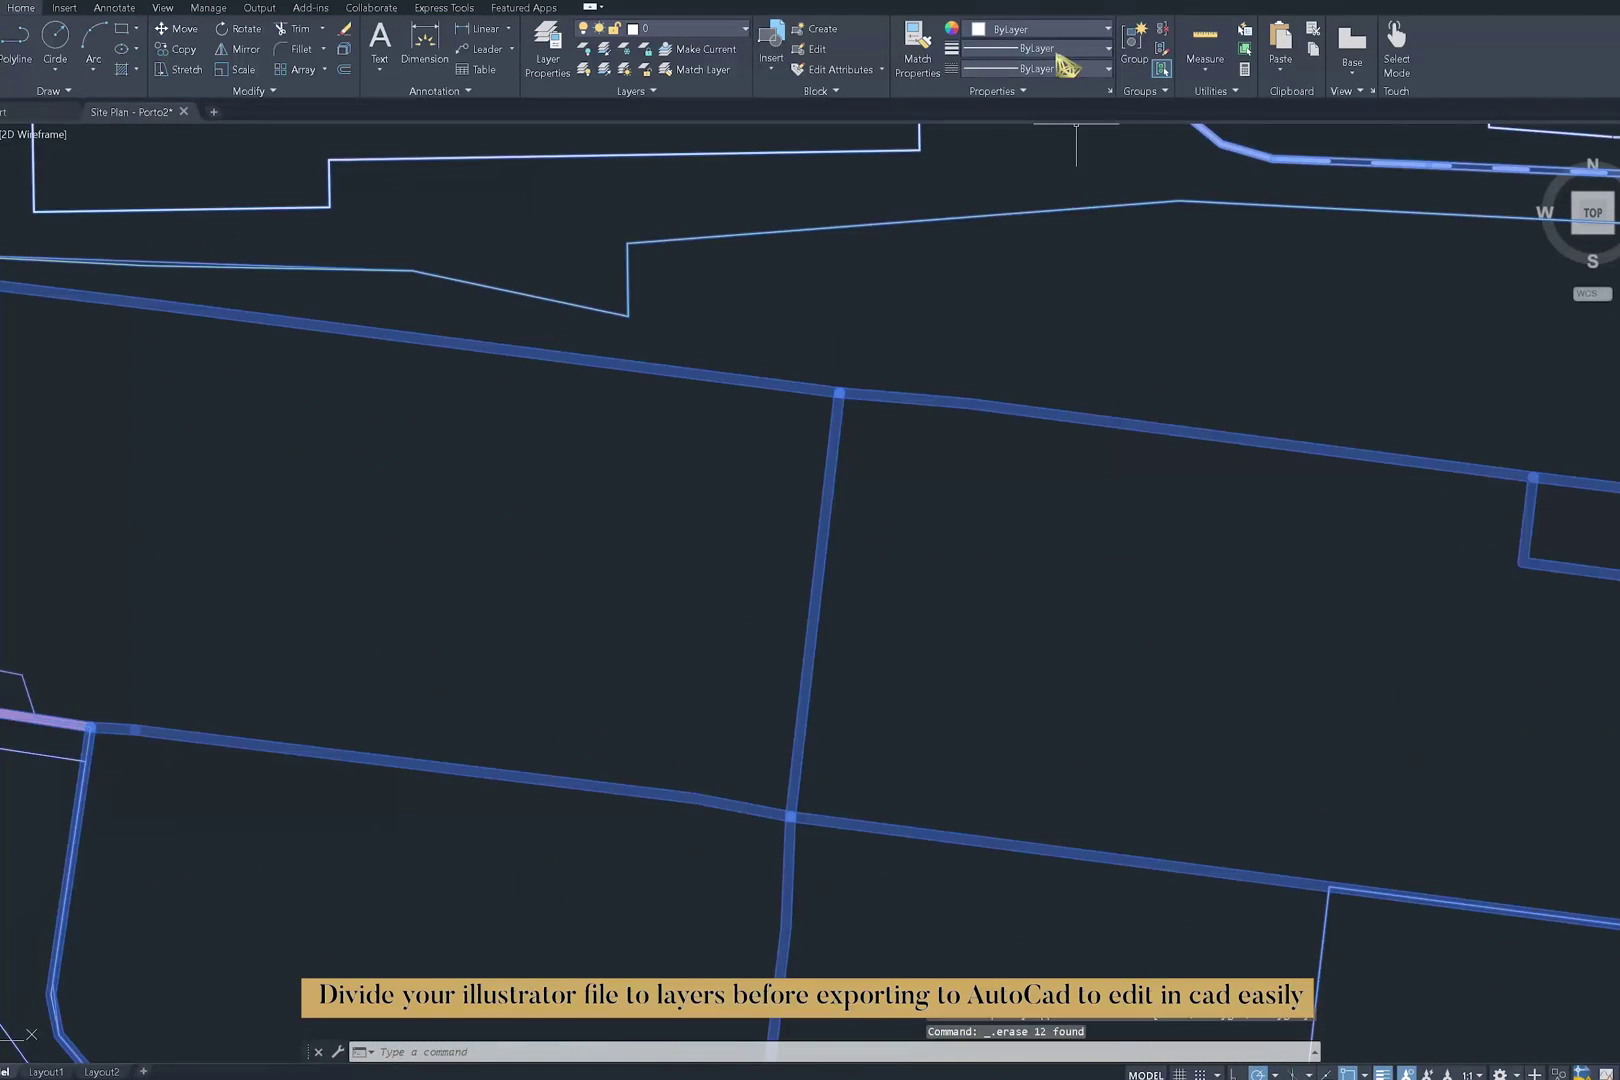
click(1058, 29)
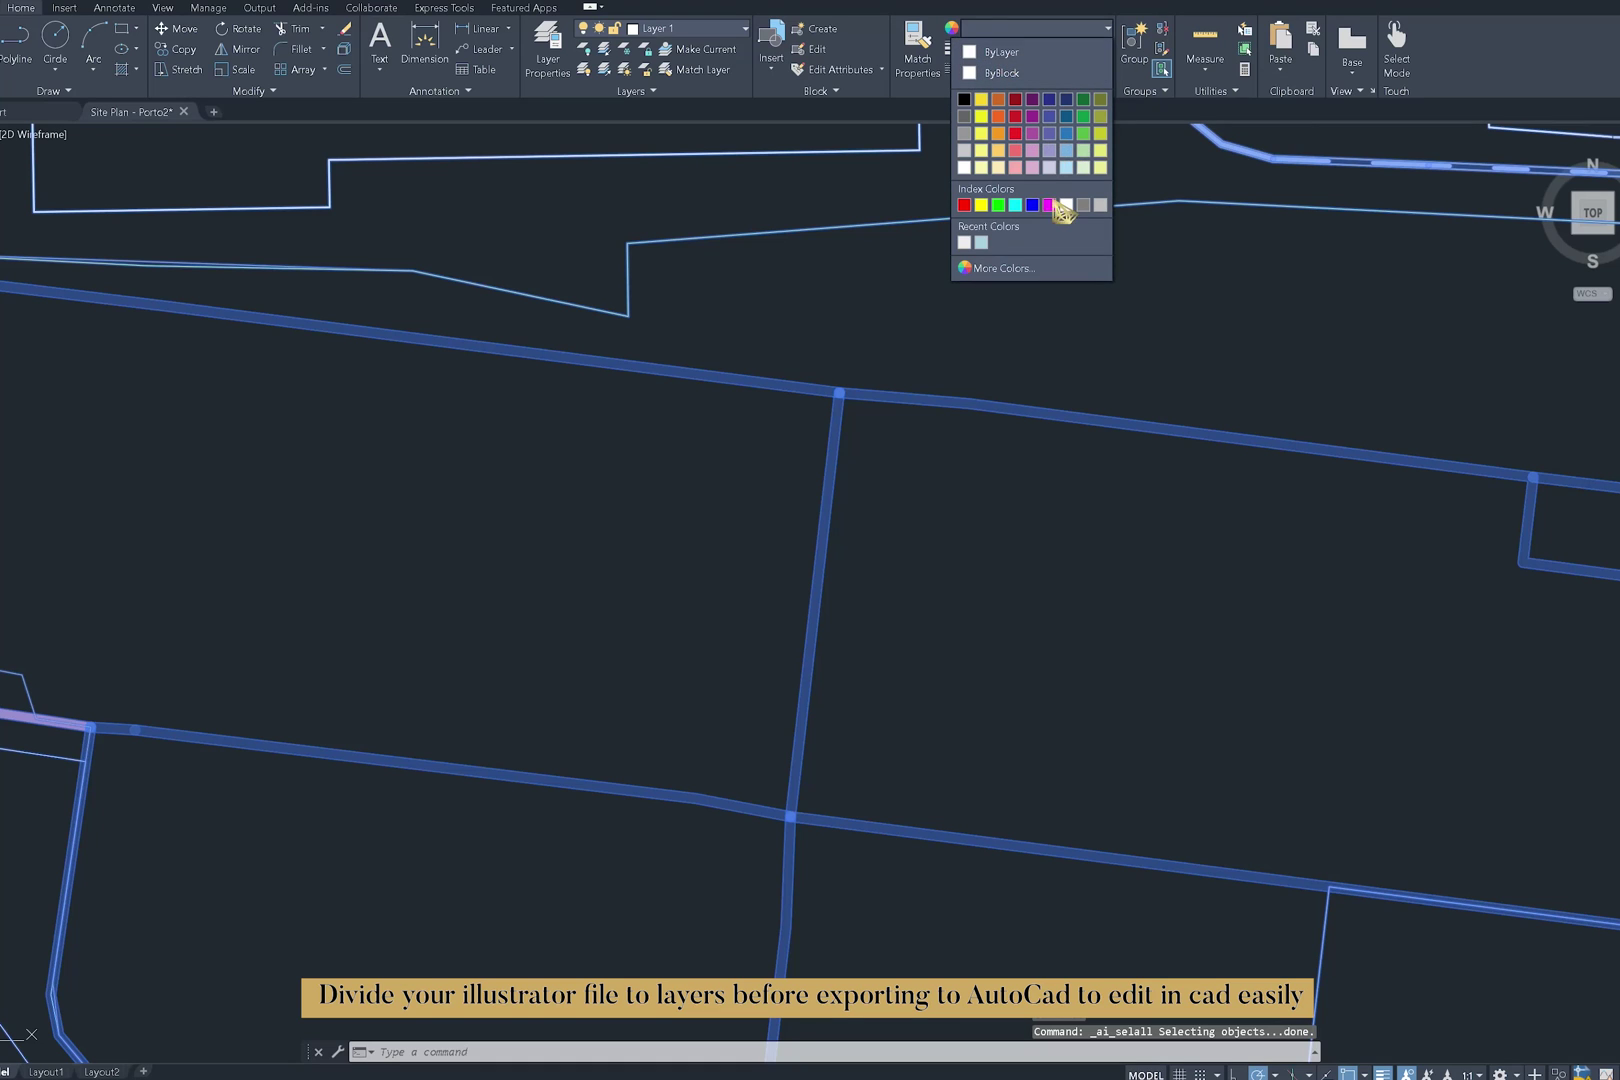
click(1065, 205)
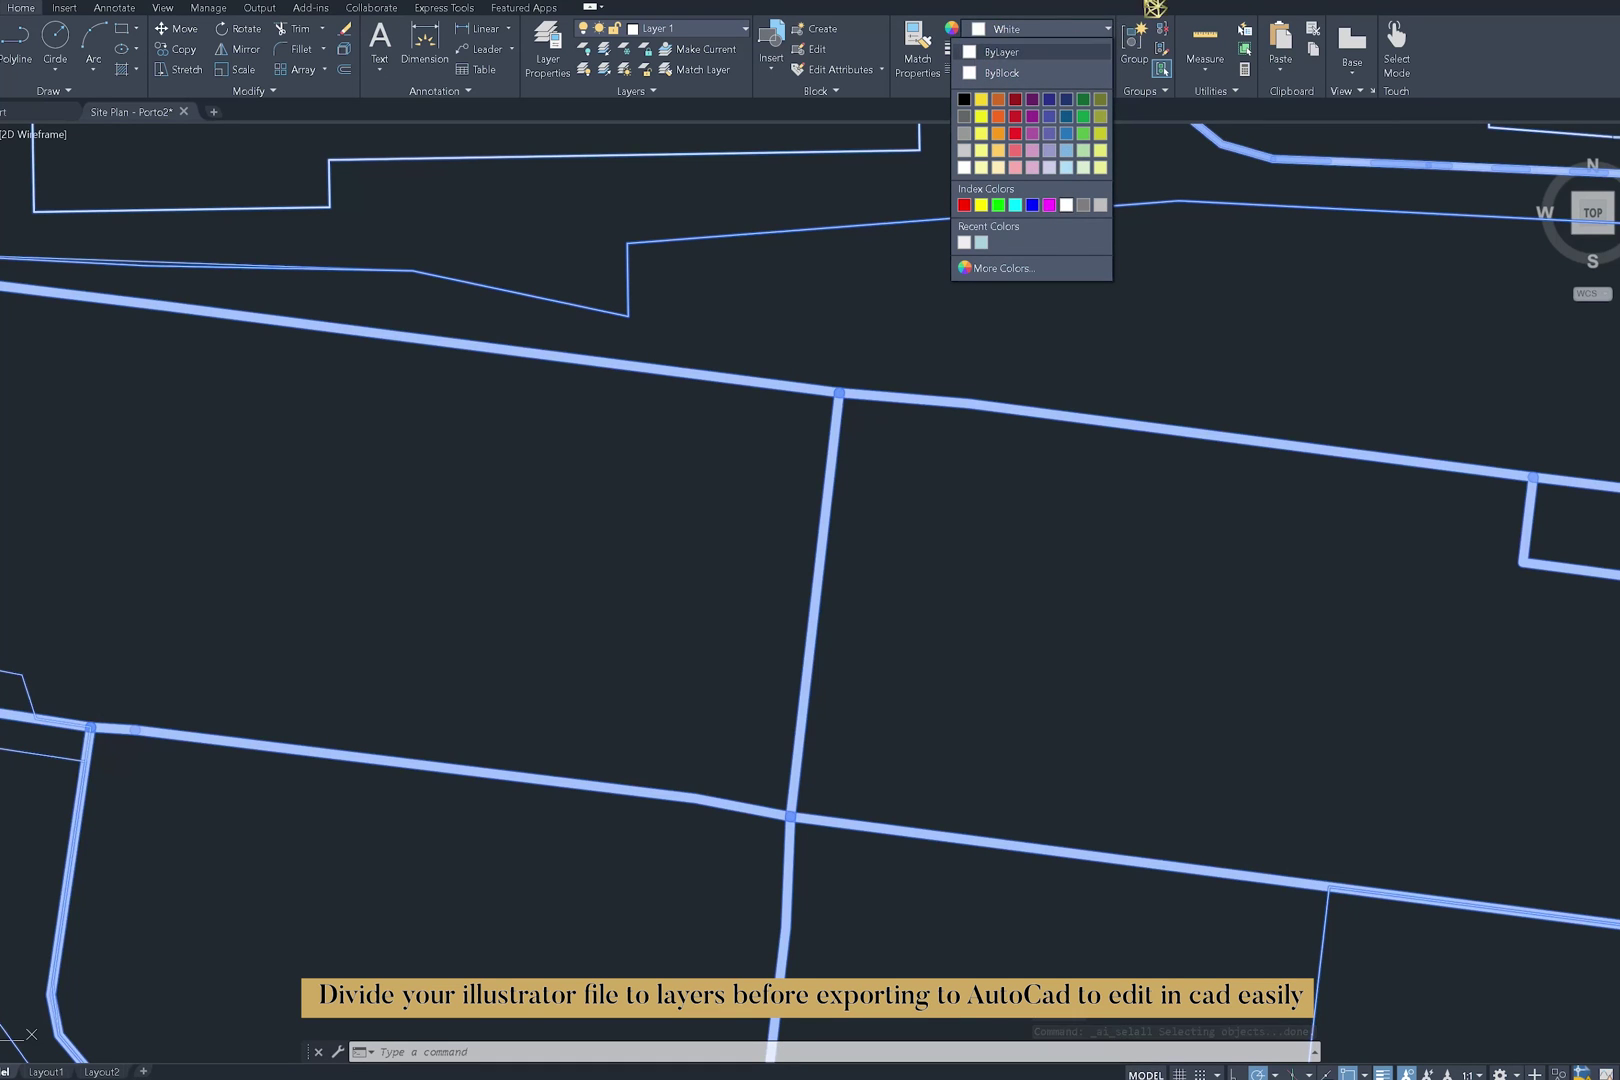
click(1085, 49)
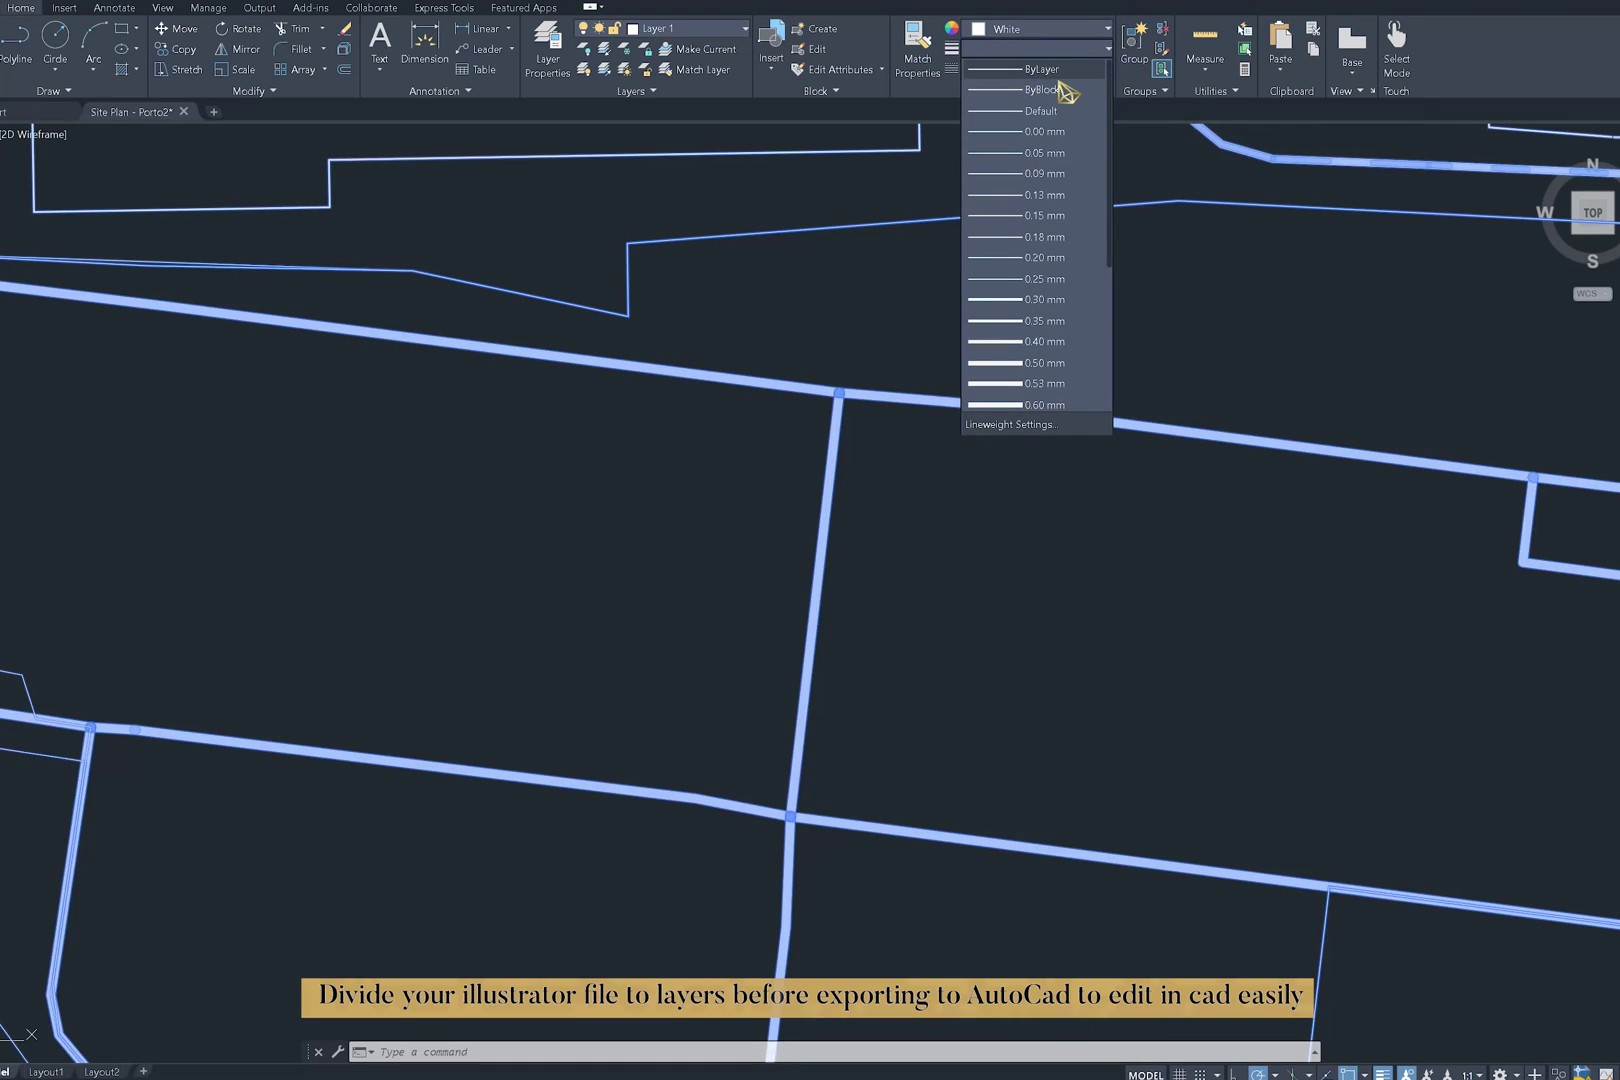
click(1040, 70)
click(1049, 318)
key(Escape)
key(Escape)
key(Escape)
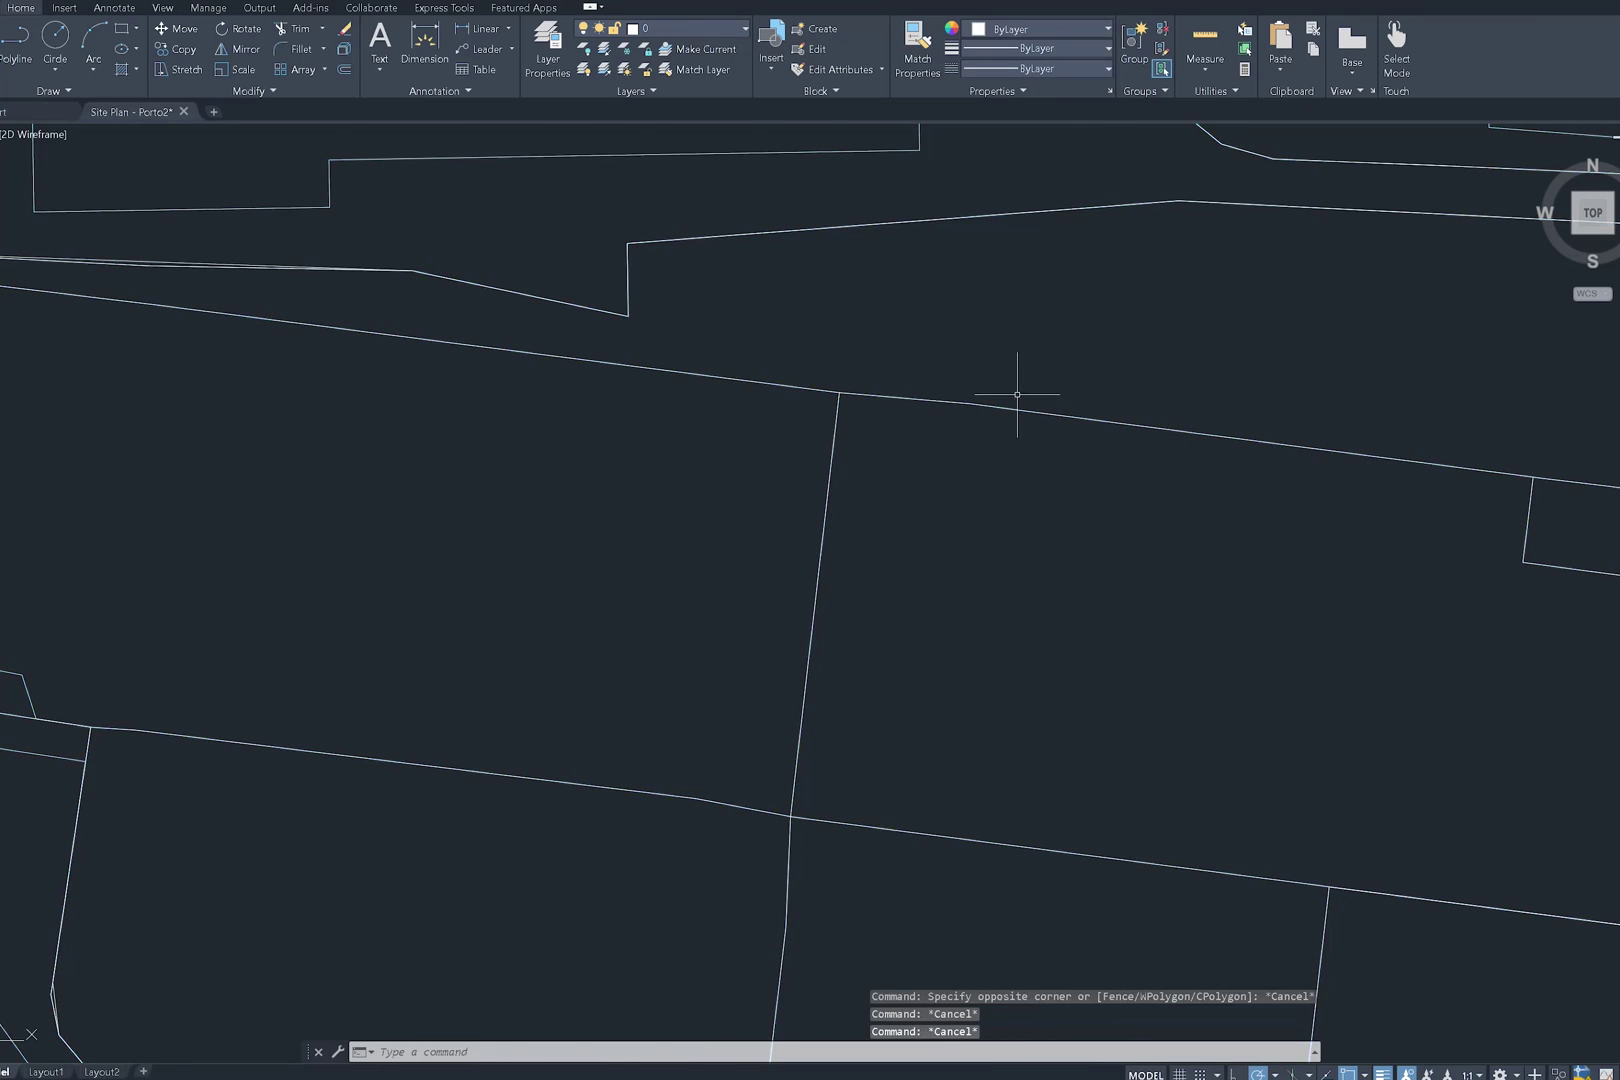
scroll(1017, 394, down, 10)
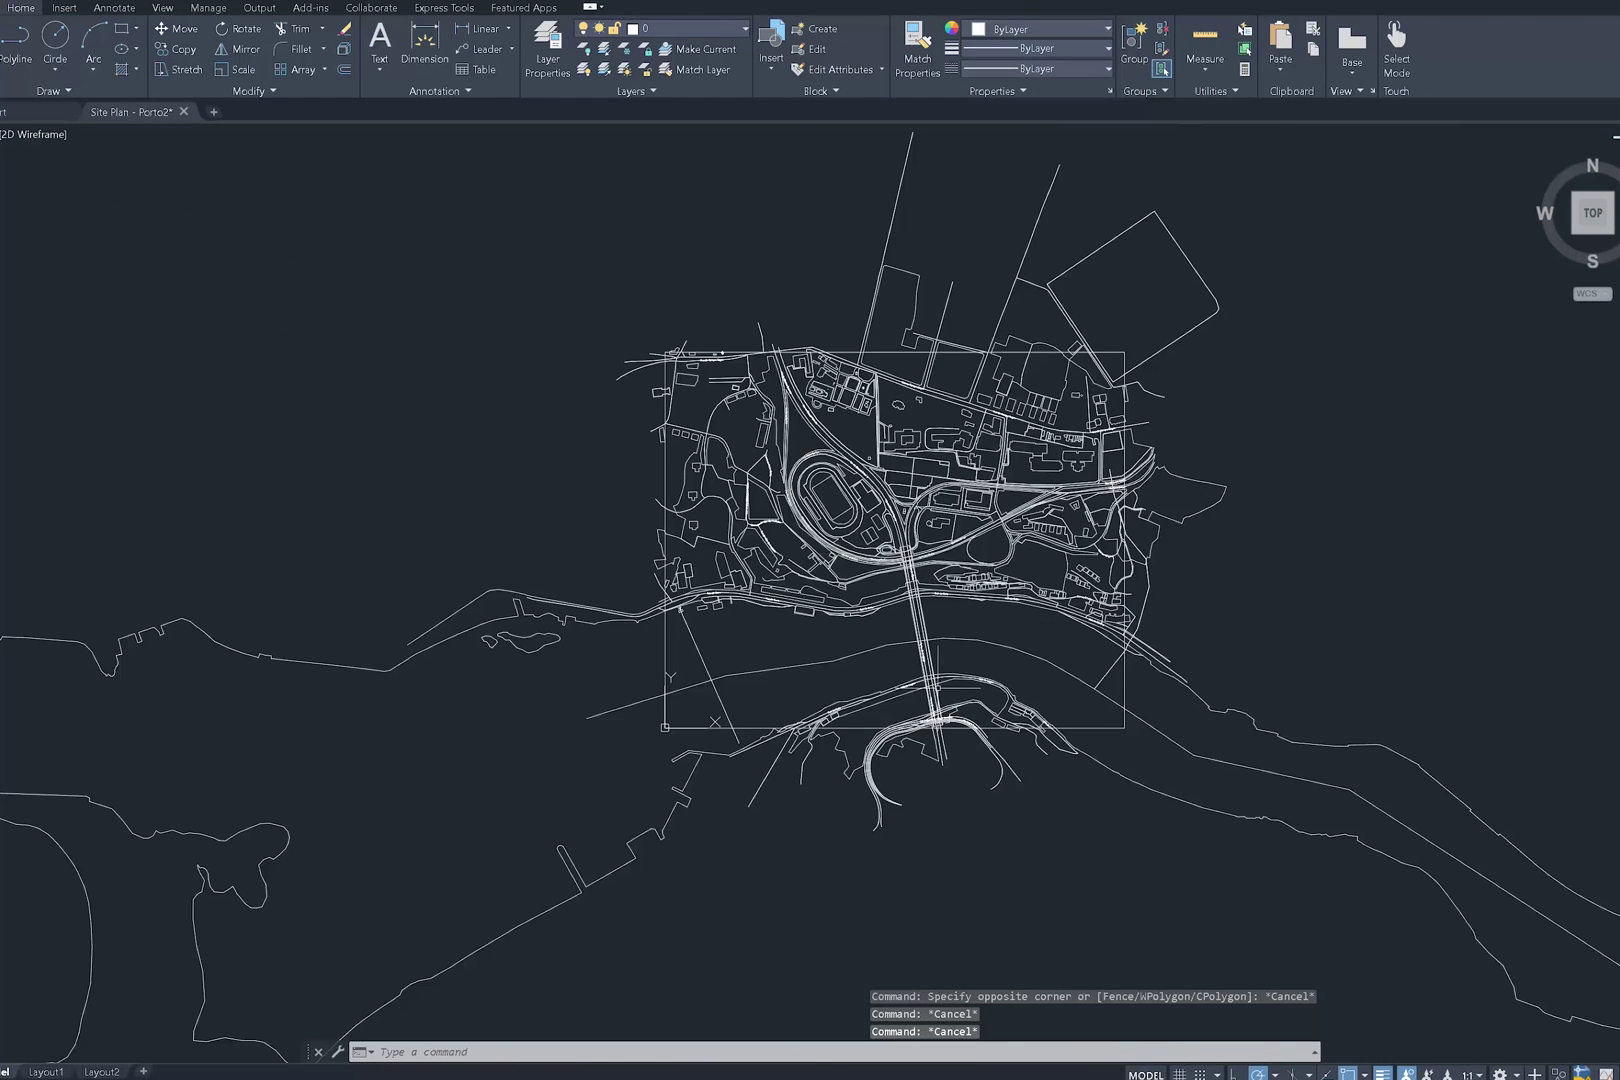
scroll(1026, 467, up, 2)
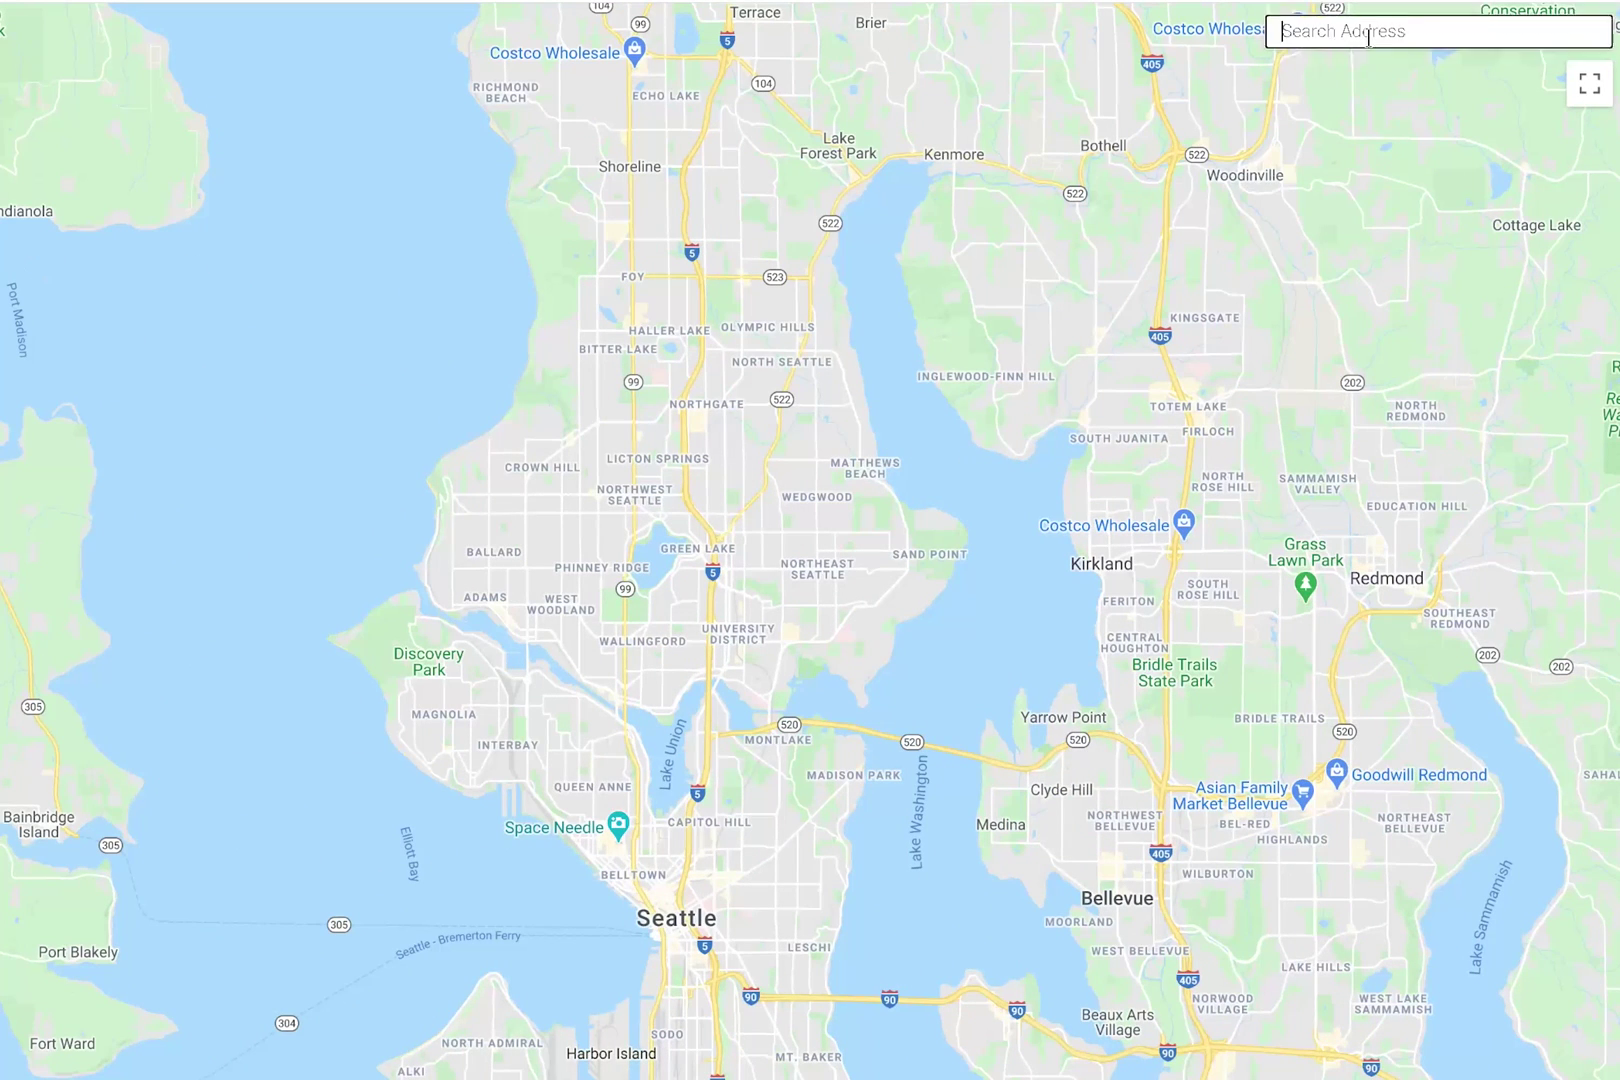
- Search for Porto and frame the Arrábida stadium area beside the Douro
text(porto)
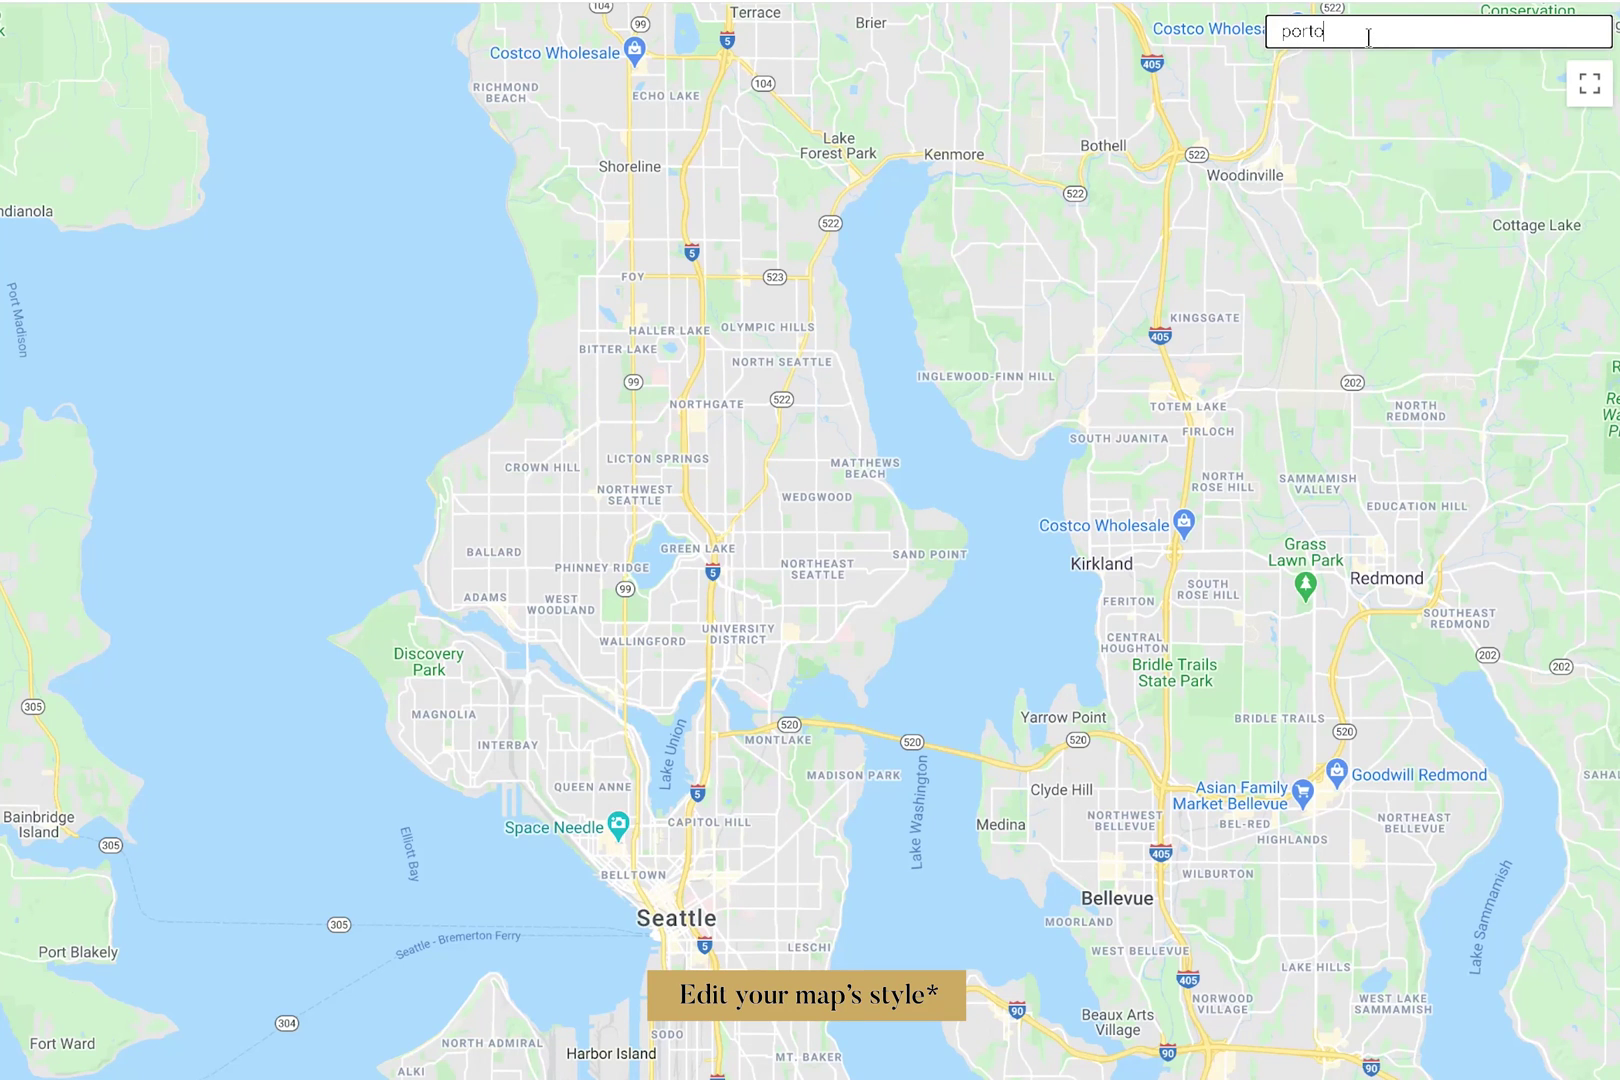
key(Return)
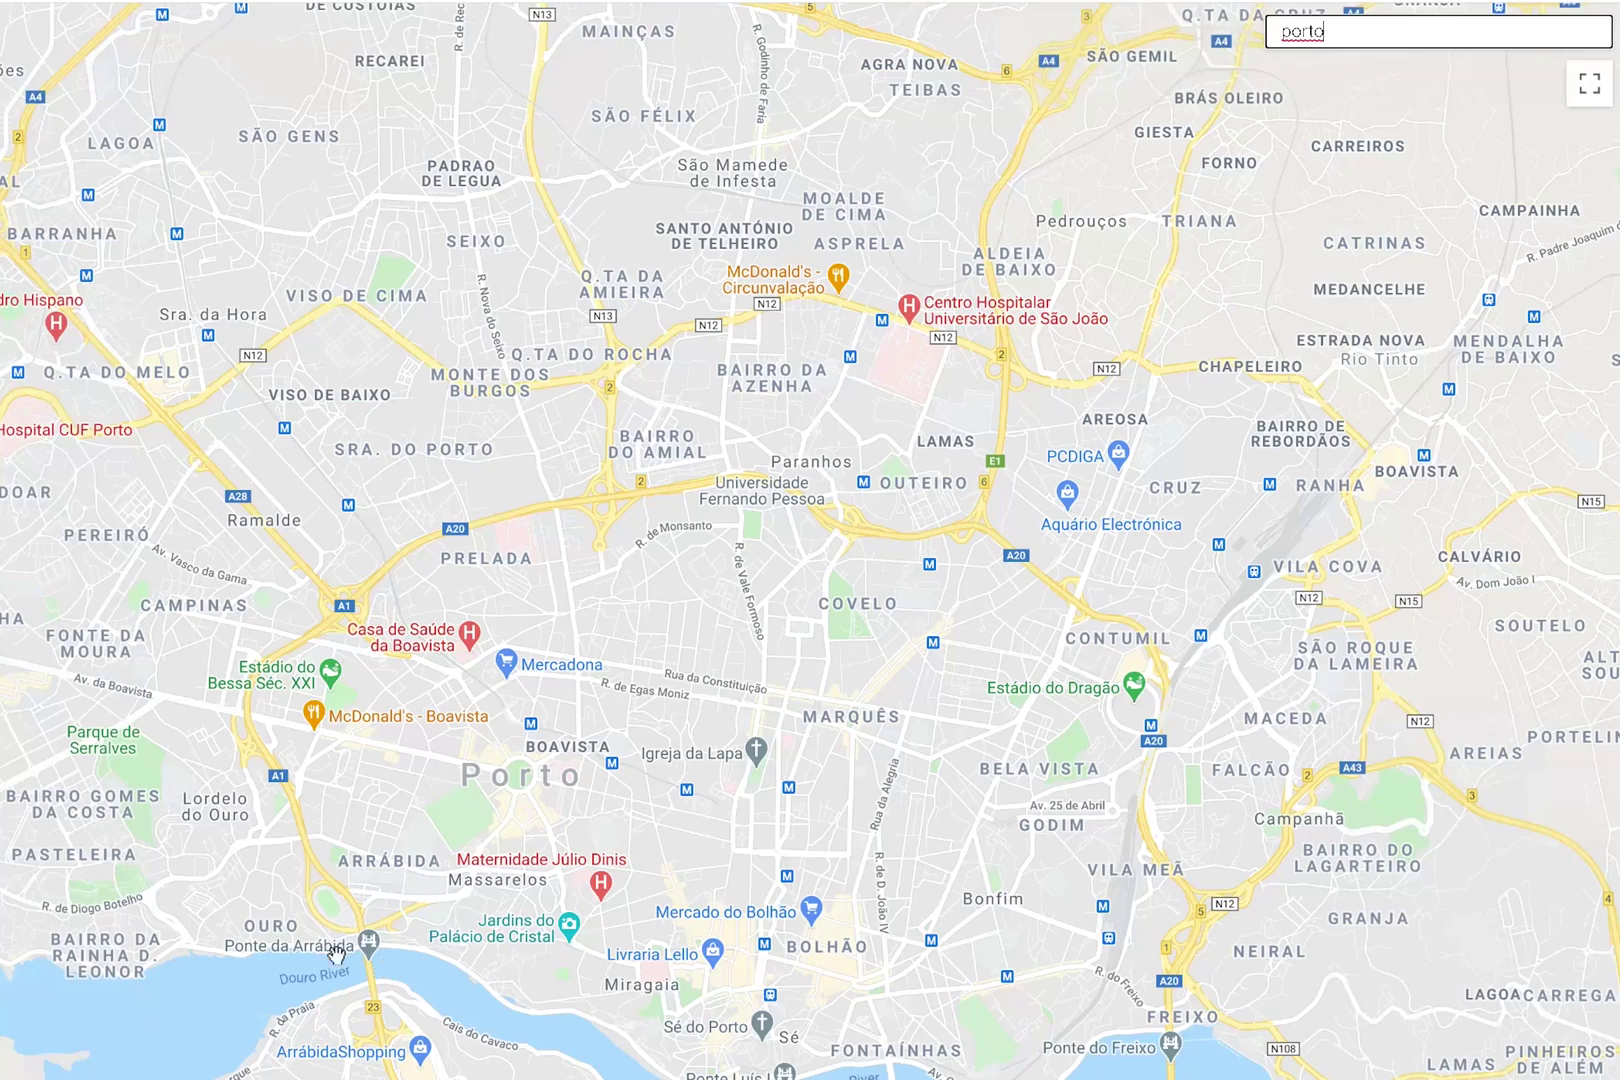
scroll(336, 955, up, 5)
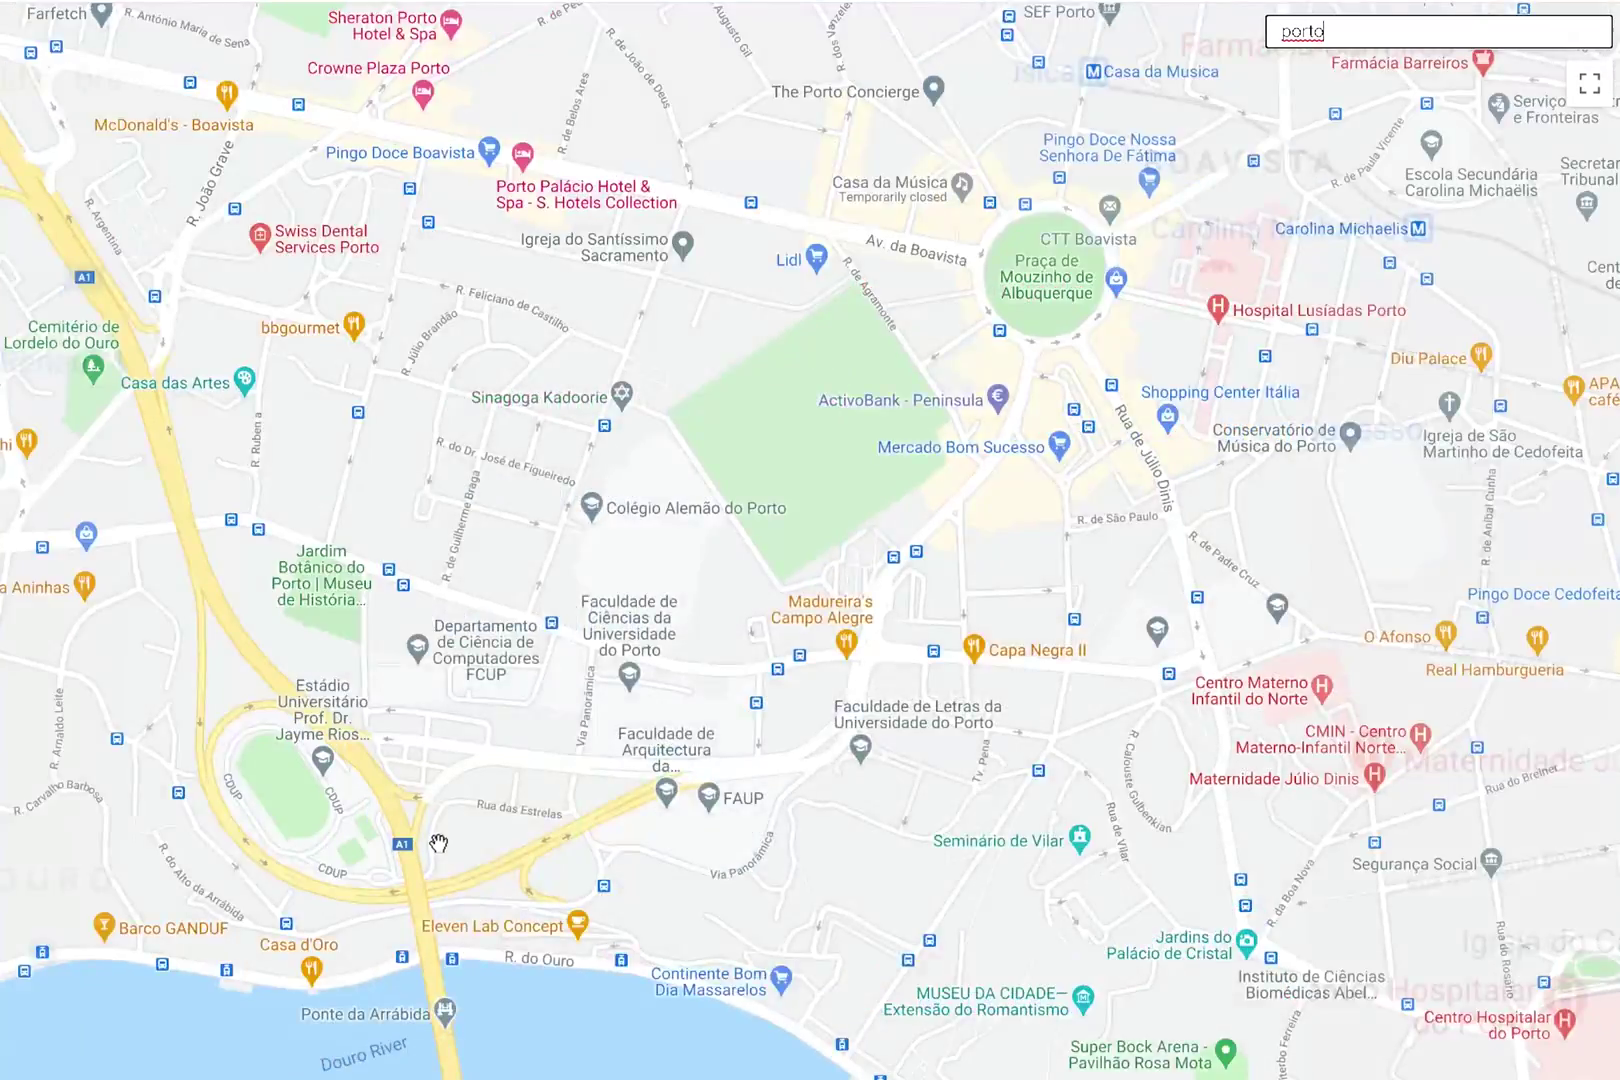
scroll(438, 843, up, 3)
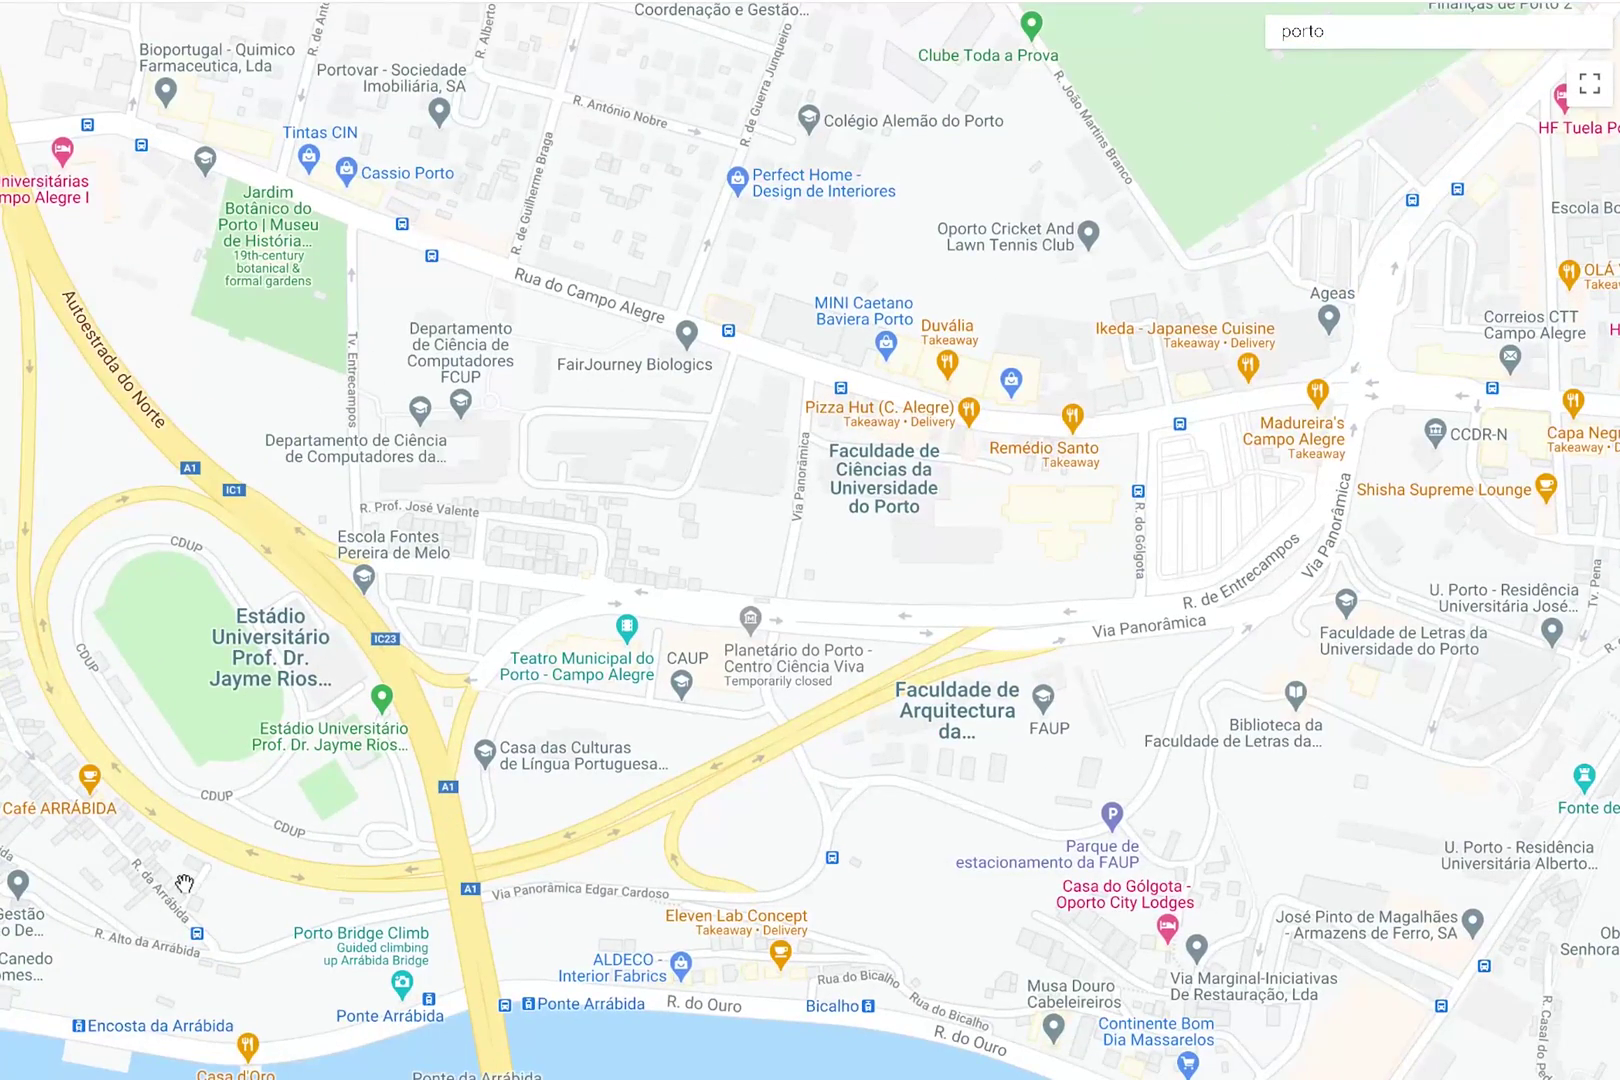
scroll(184, 883, up, 2)
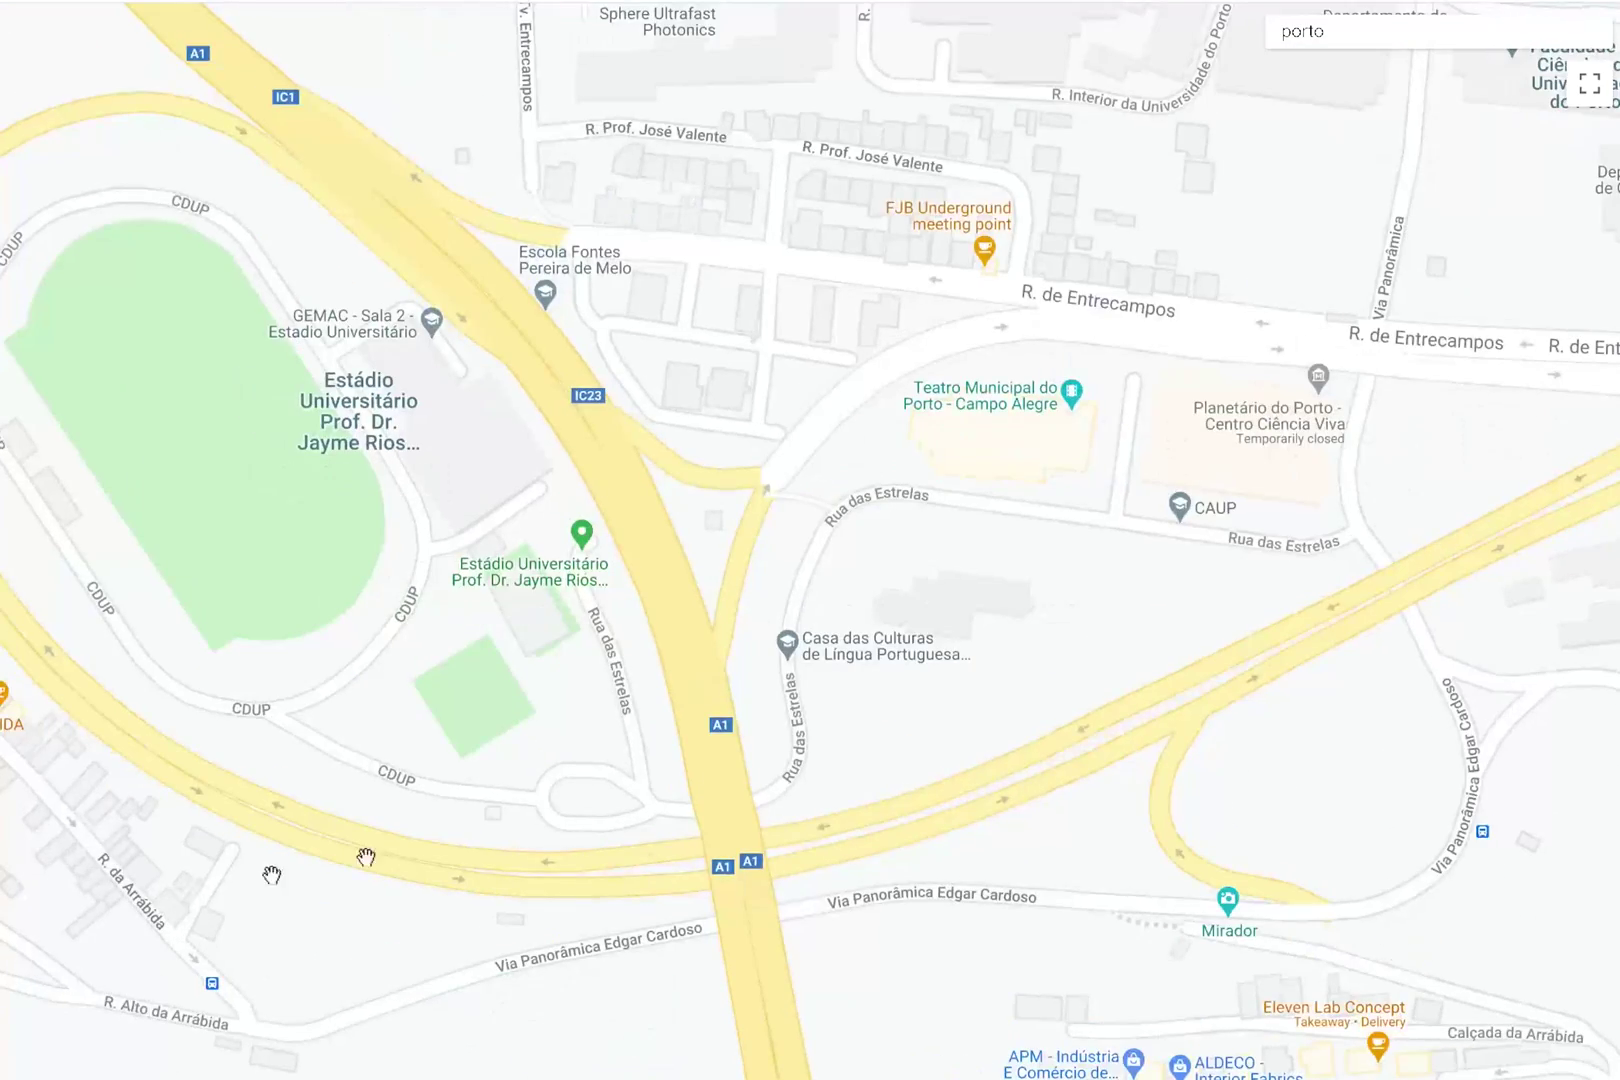
drag(731, 895, 571, 951)
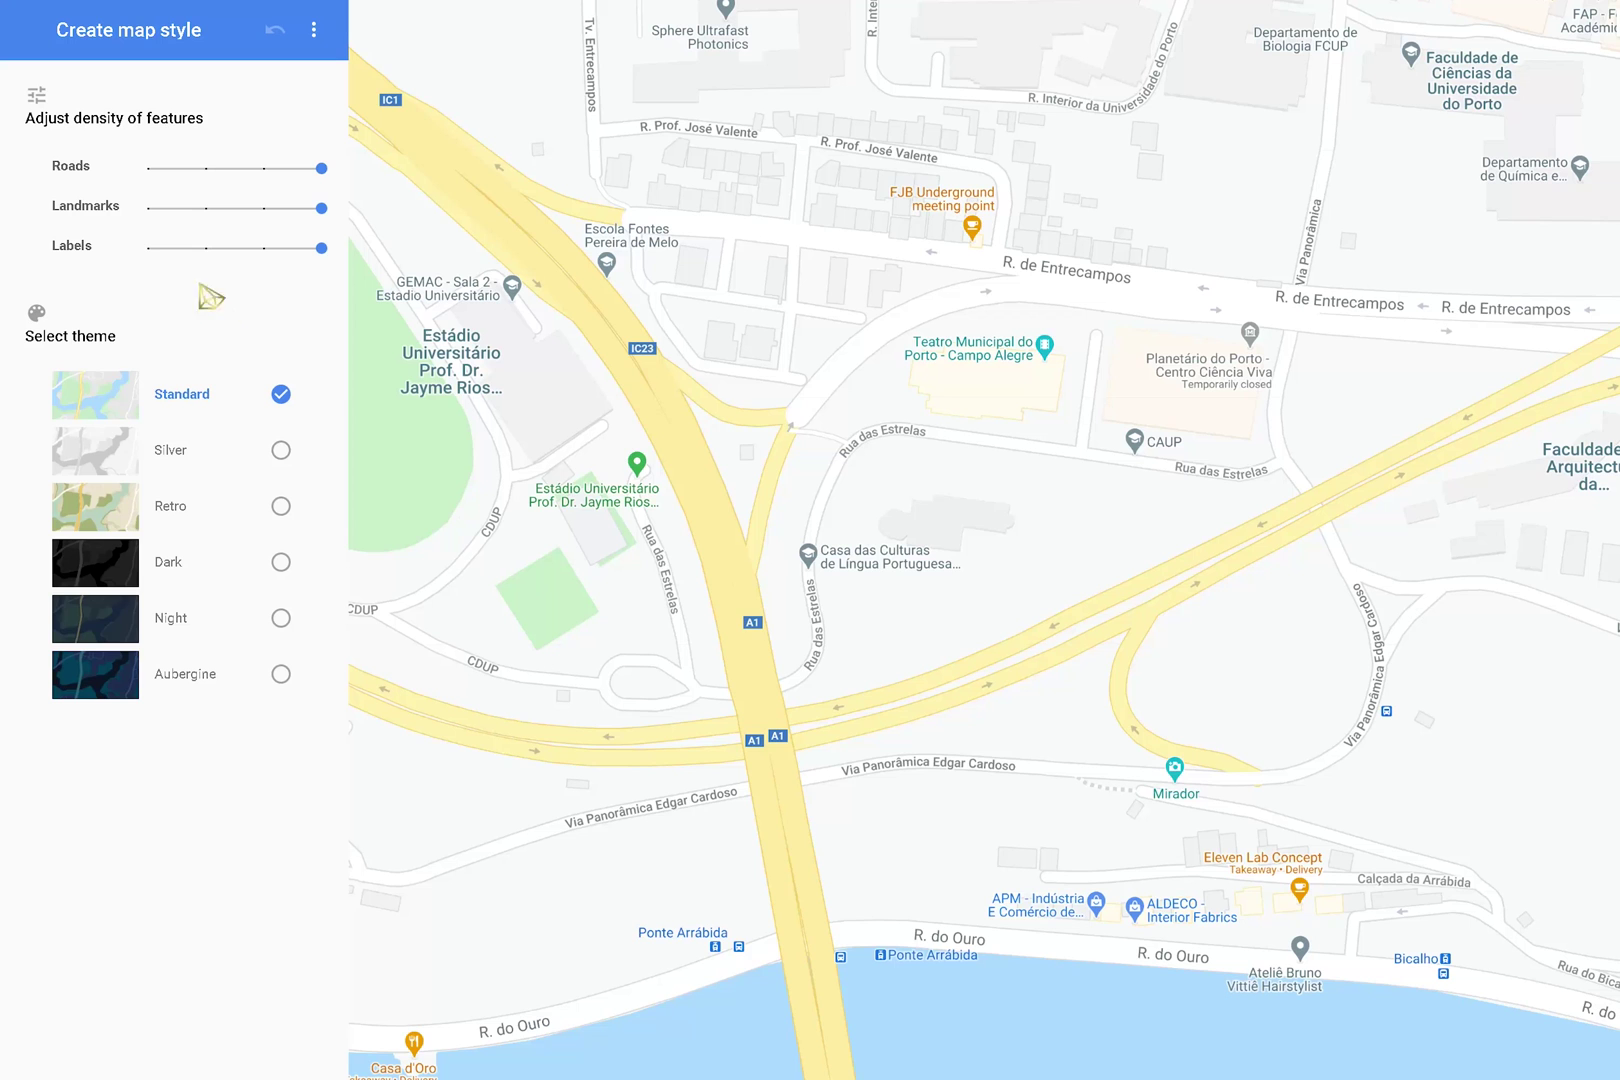
- Hide all map labels and open the Advanced per-feature styling options
click(148, 248)
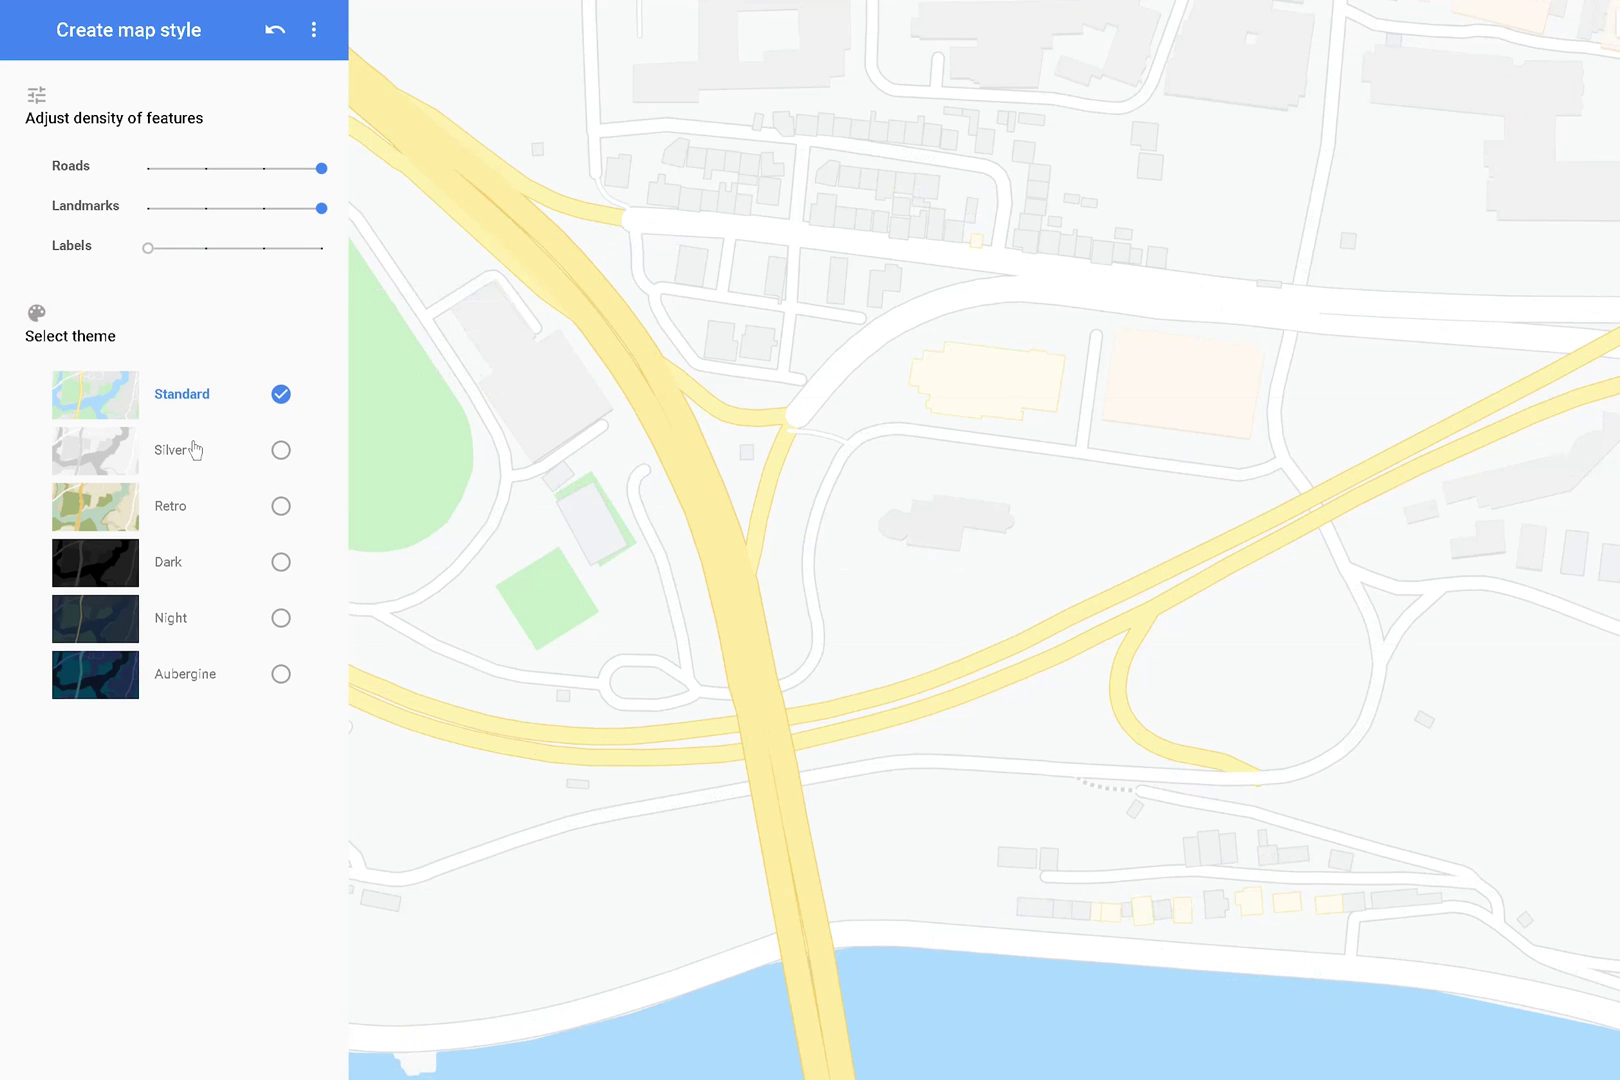
scroll(195, 450, down, 2)
click(205, 1045)
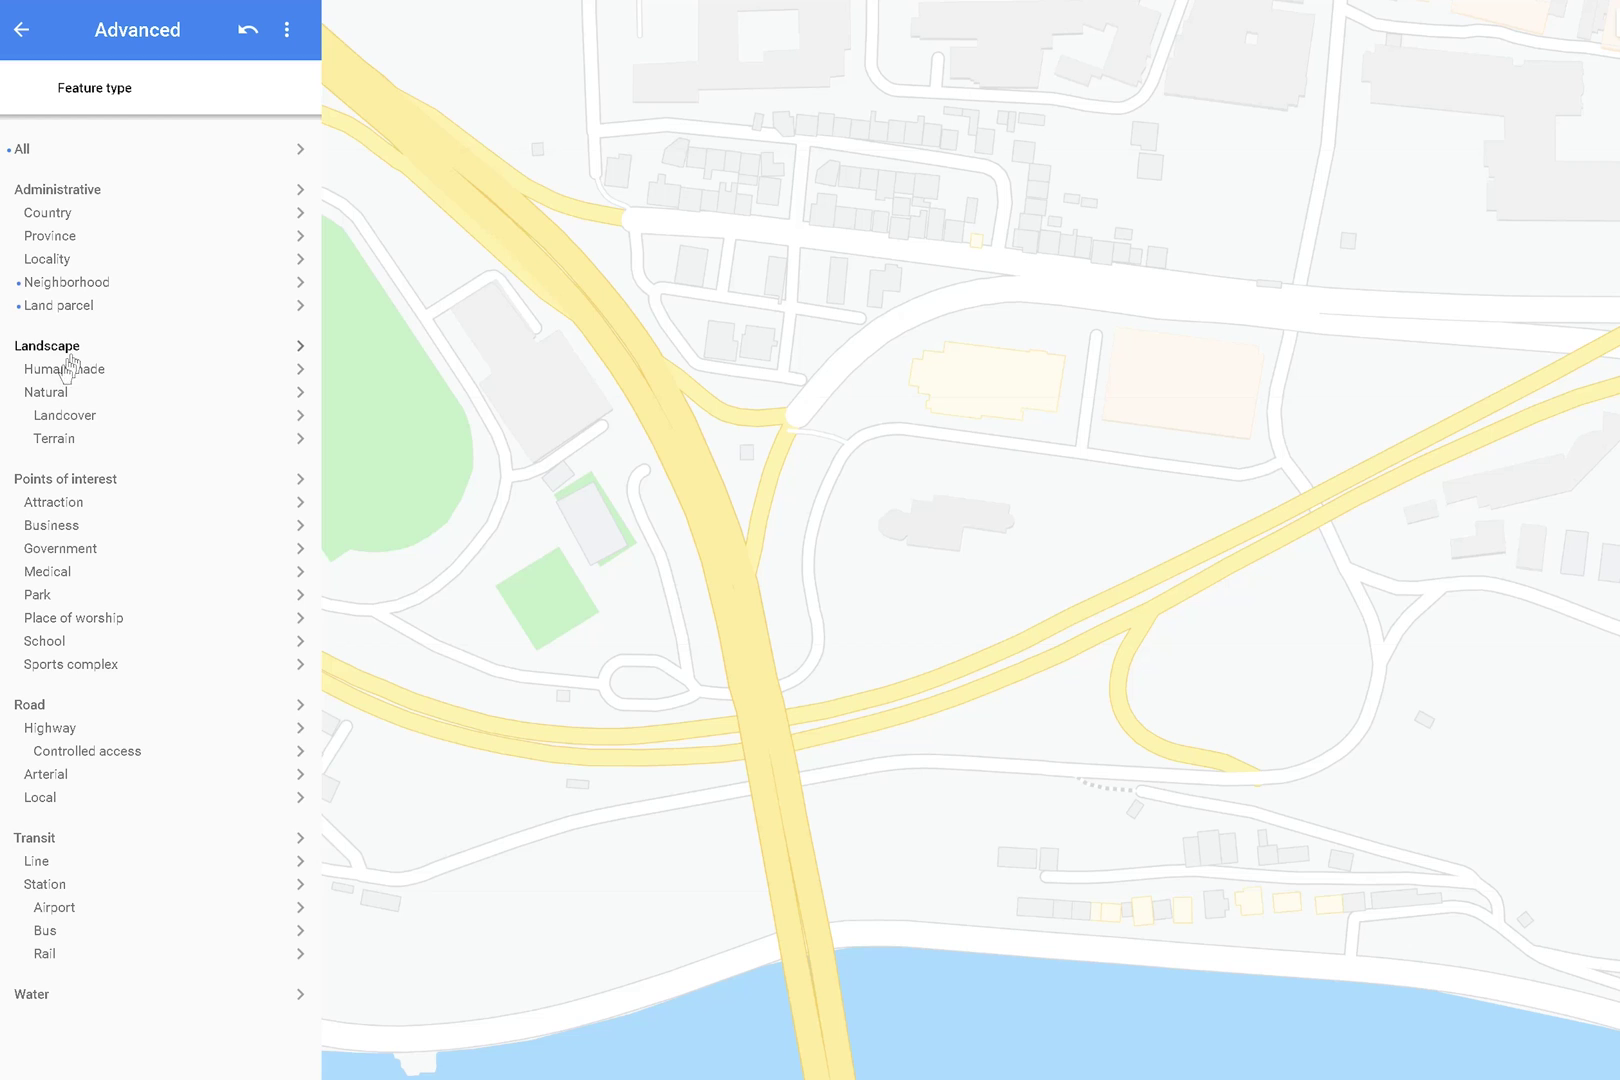
click(87, 438)
click(278, 149)
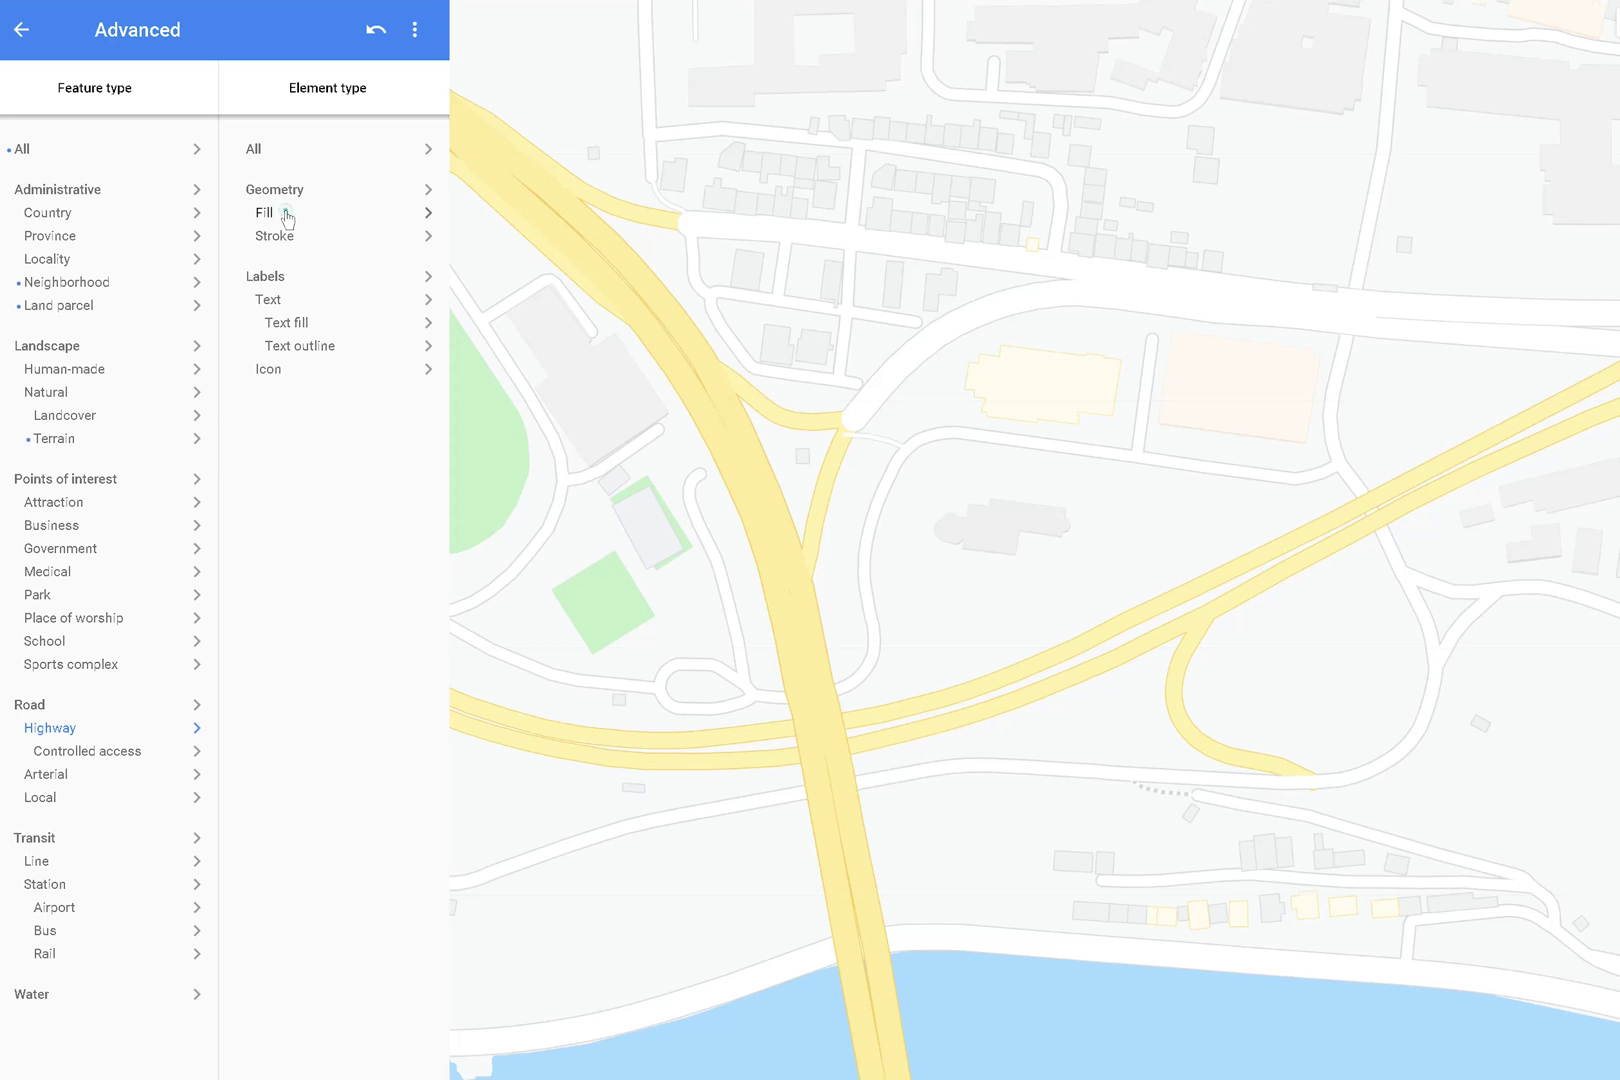
- Fill highway and arterial roads yellow #ffeb3b
click(272, 212)
click(477, 340)
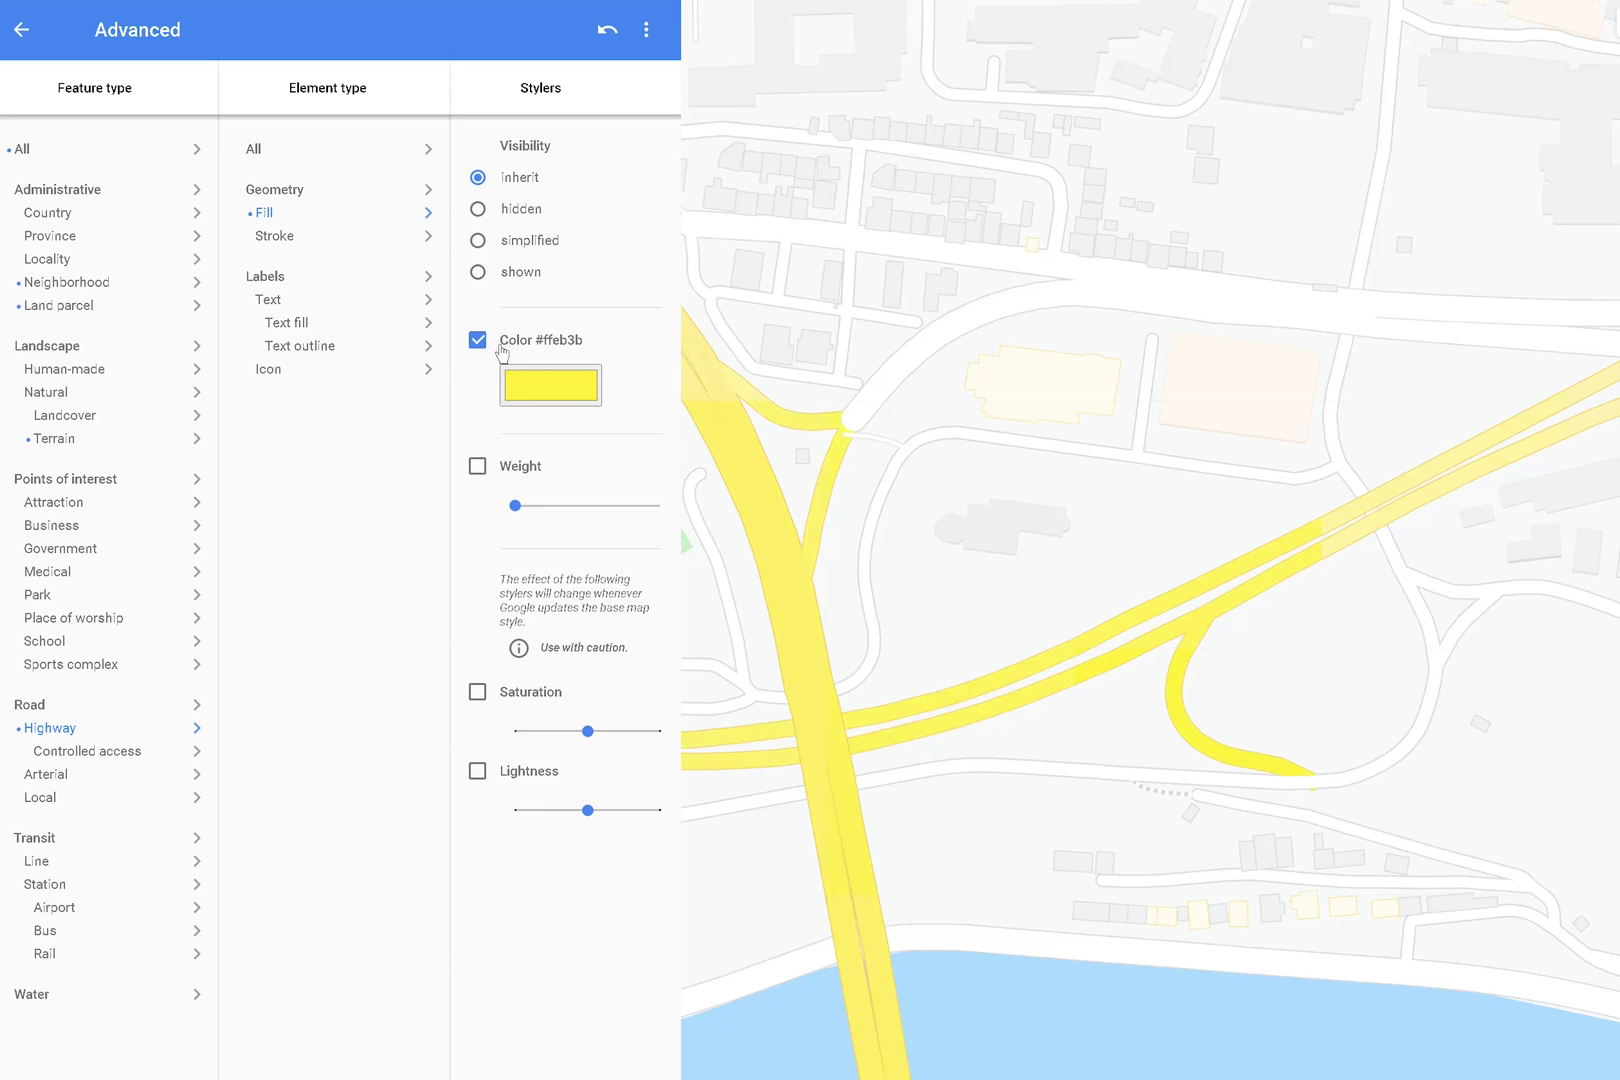
click(66, 775)
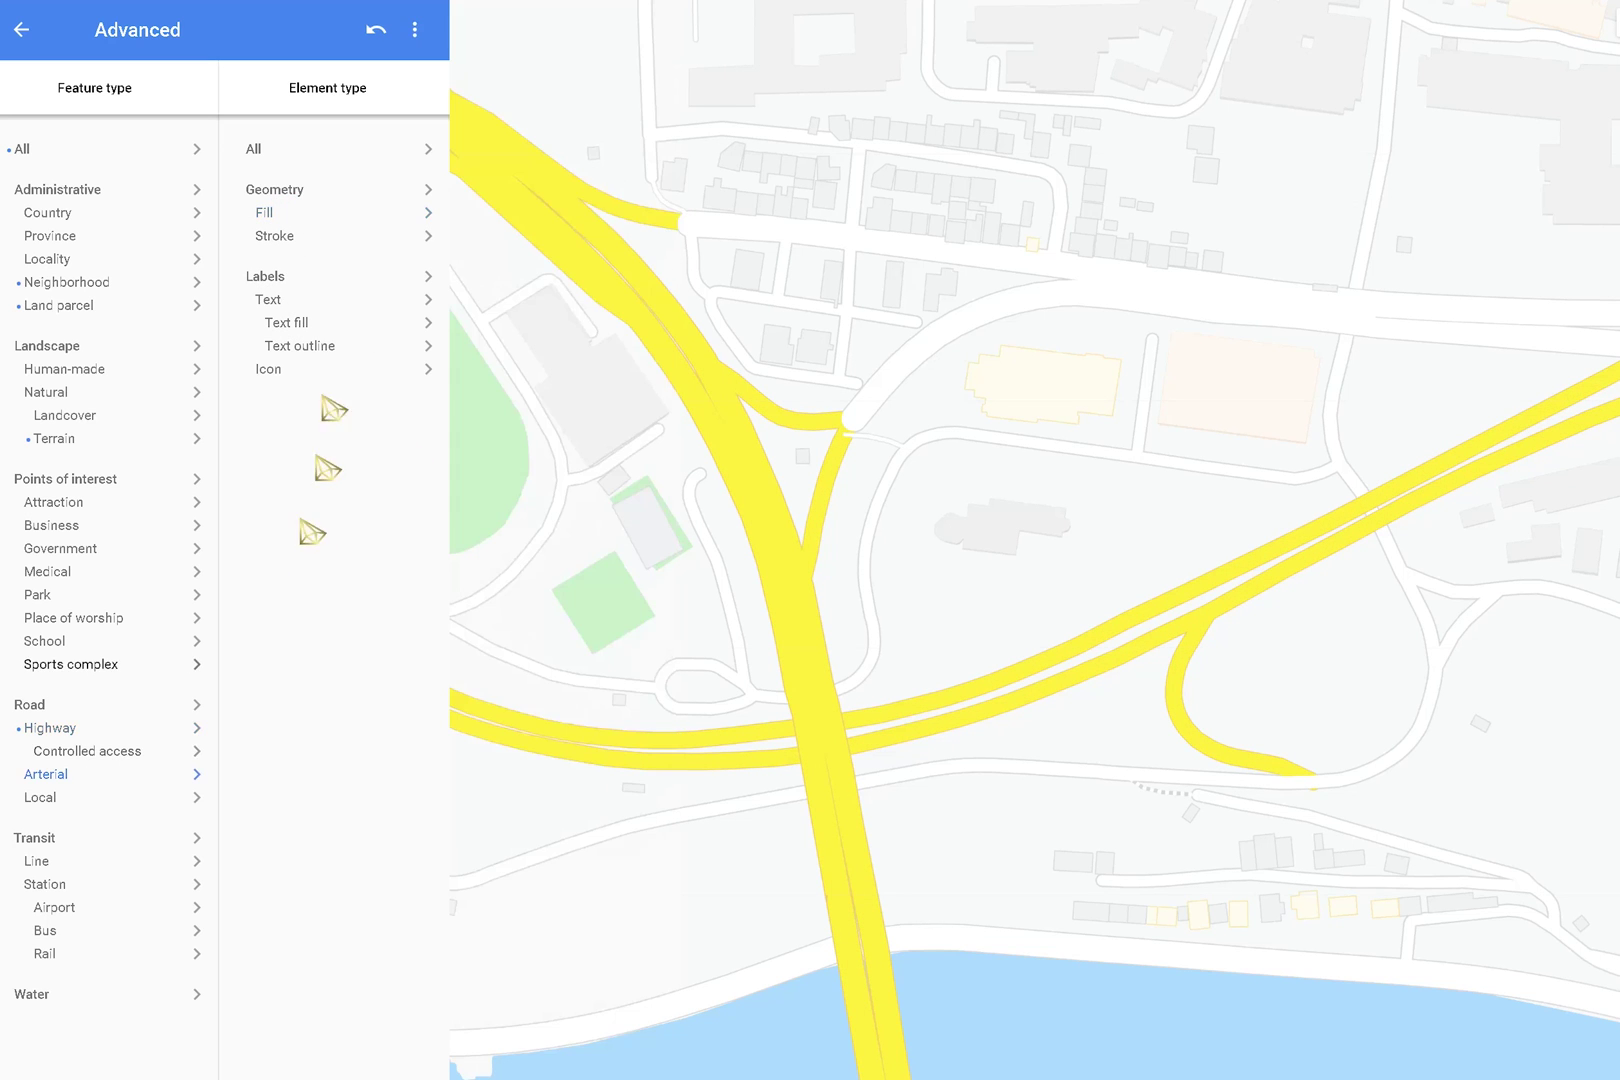
click(316, 219)
click(506, 336)
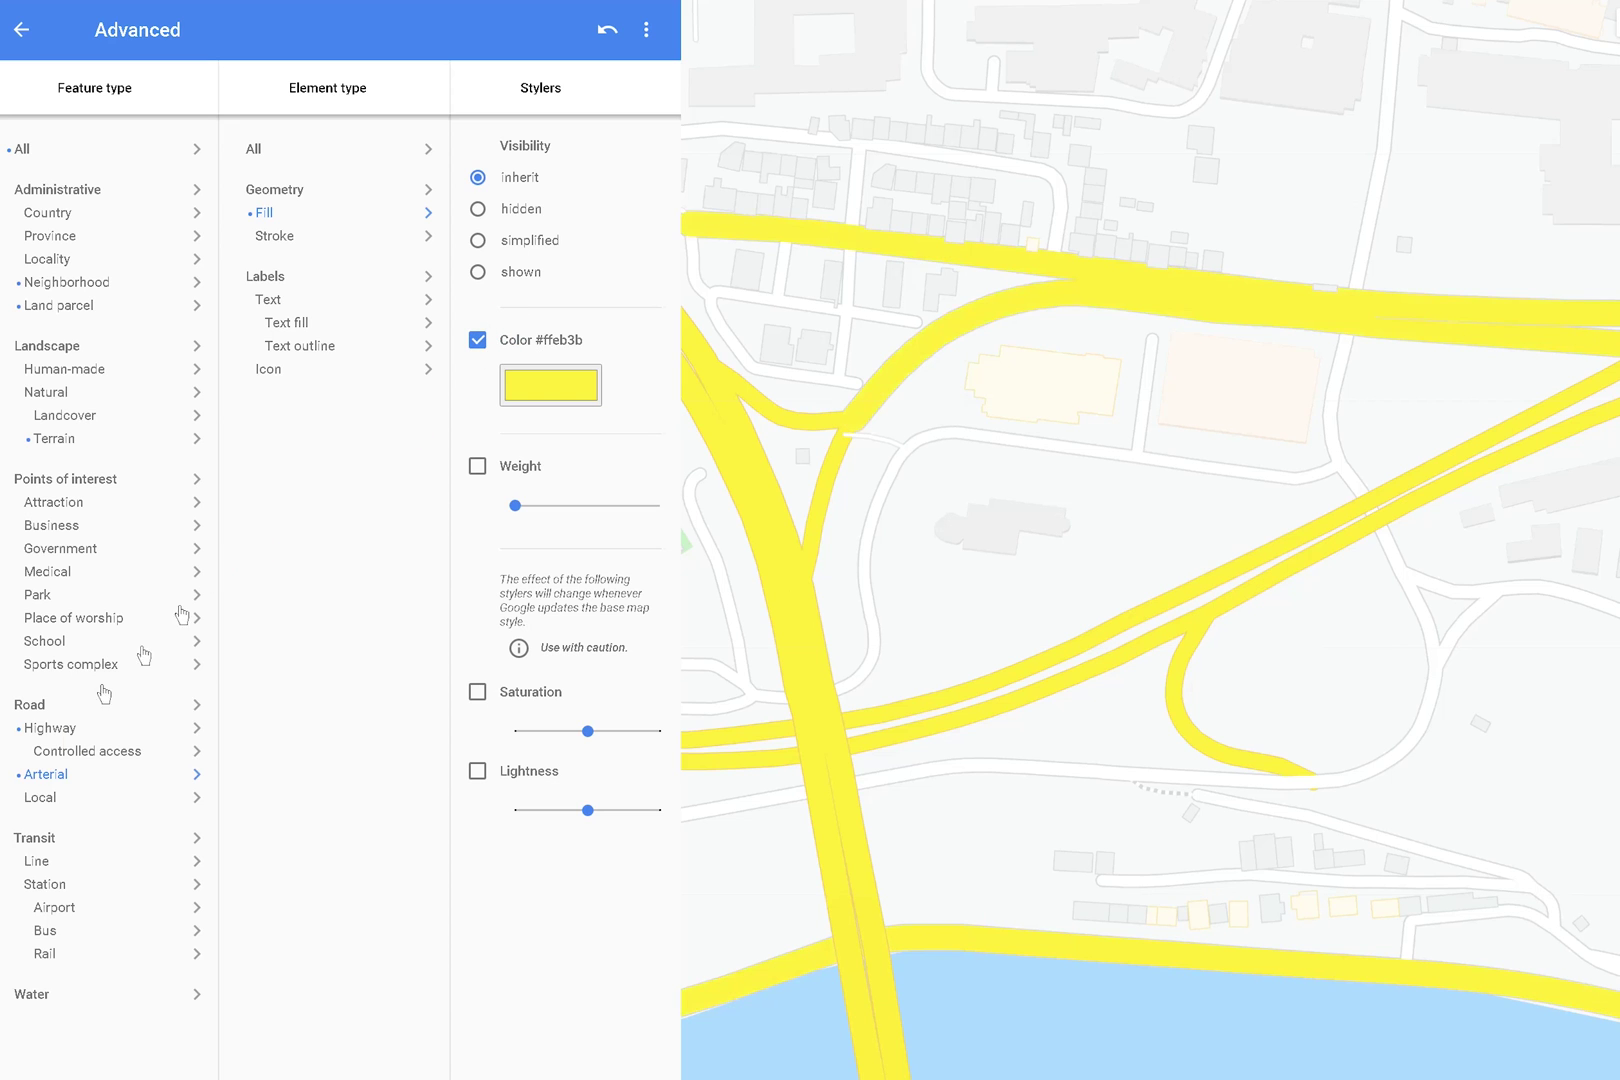
- Fill local roads green #40ff3d using the colour picker
click(38, 800)
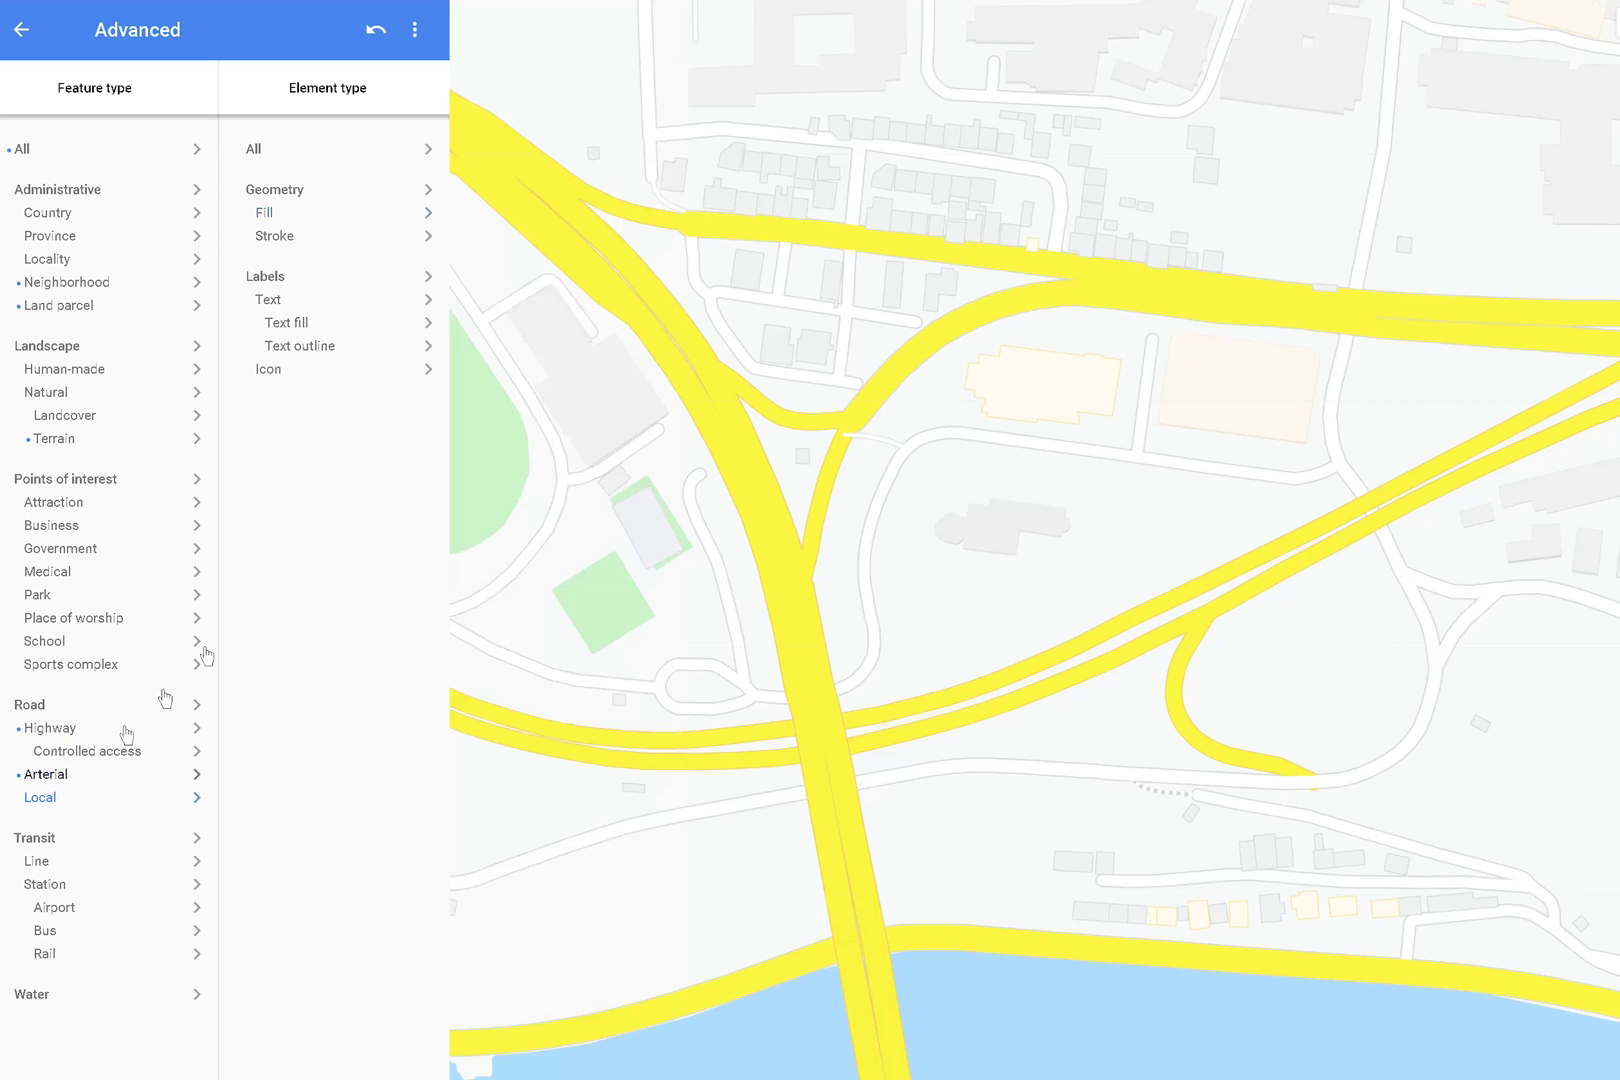
click(269, 214)
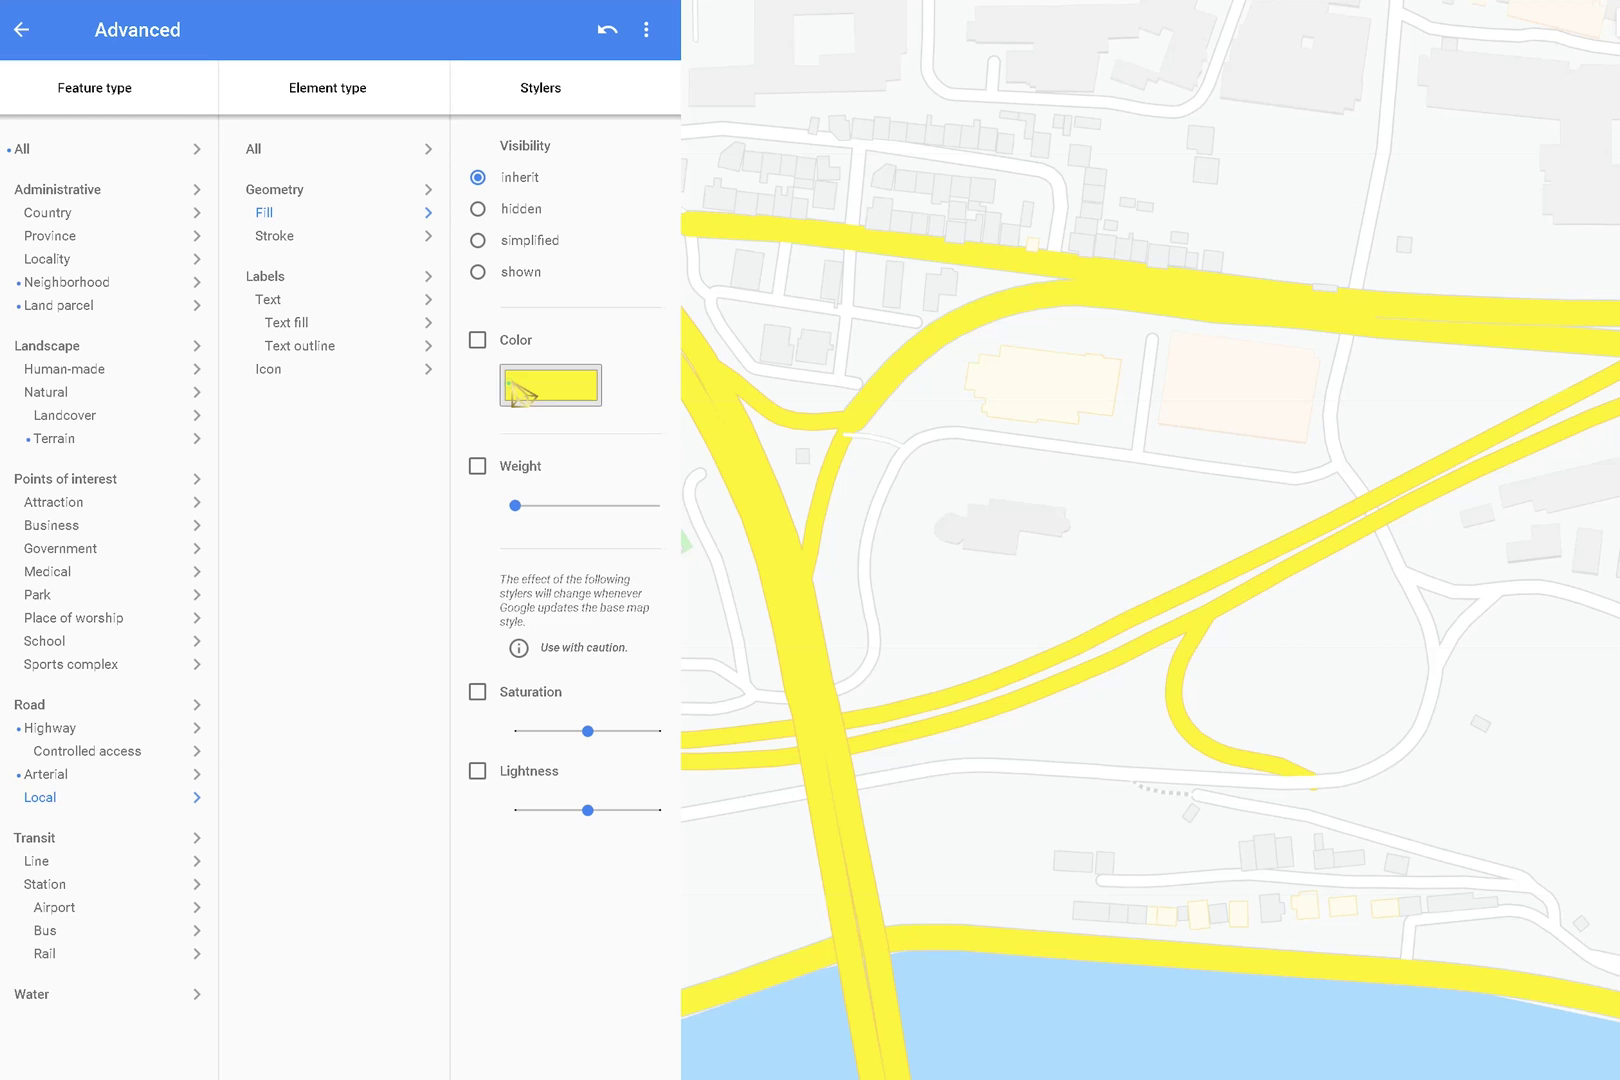
click(510, 384)
drag(677, 566, 671, 567)
click(600, 940)
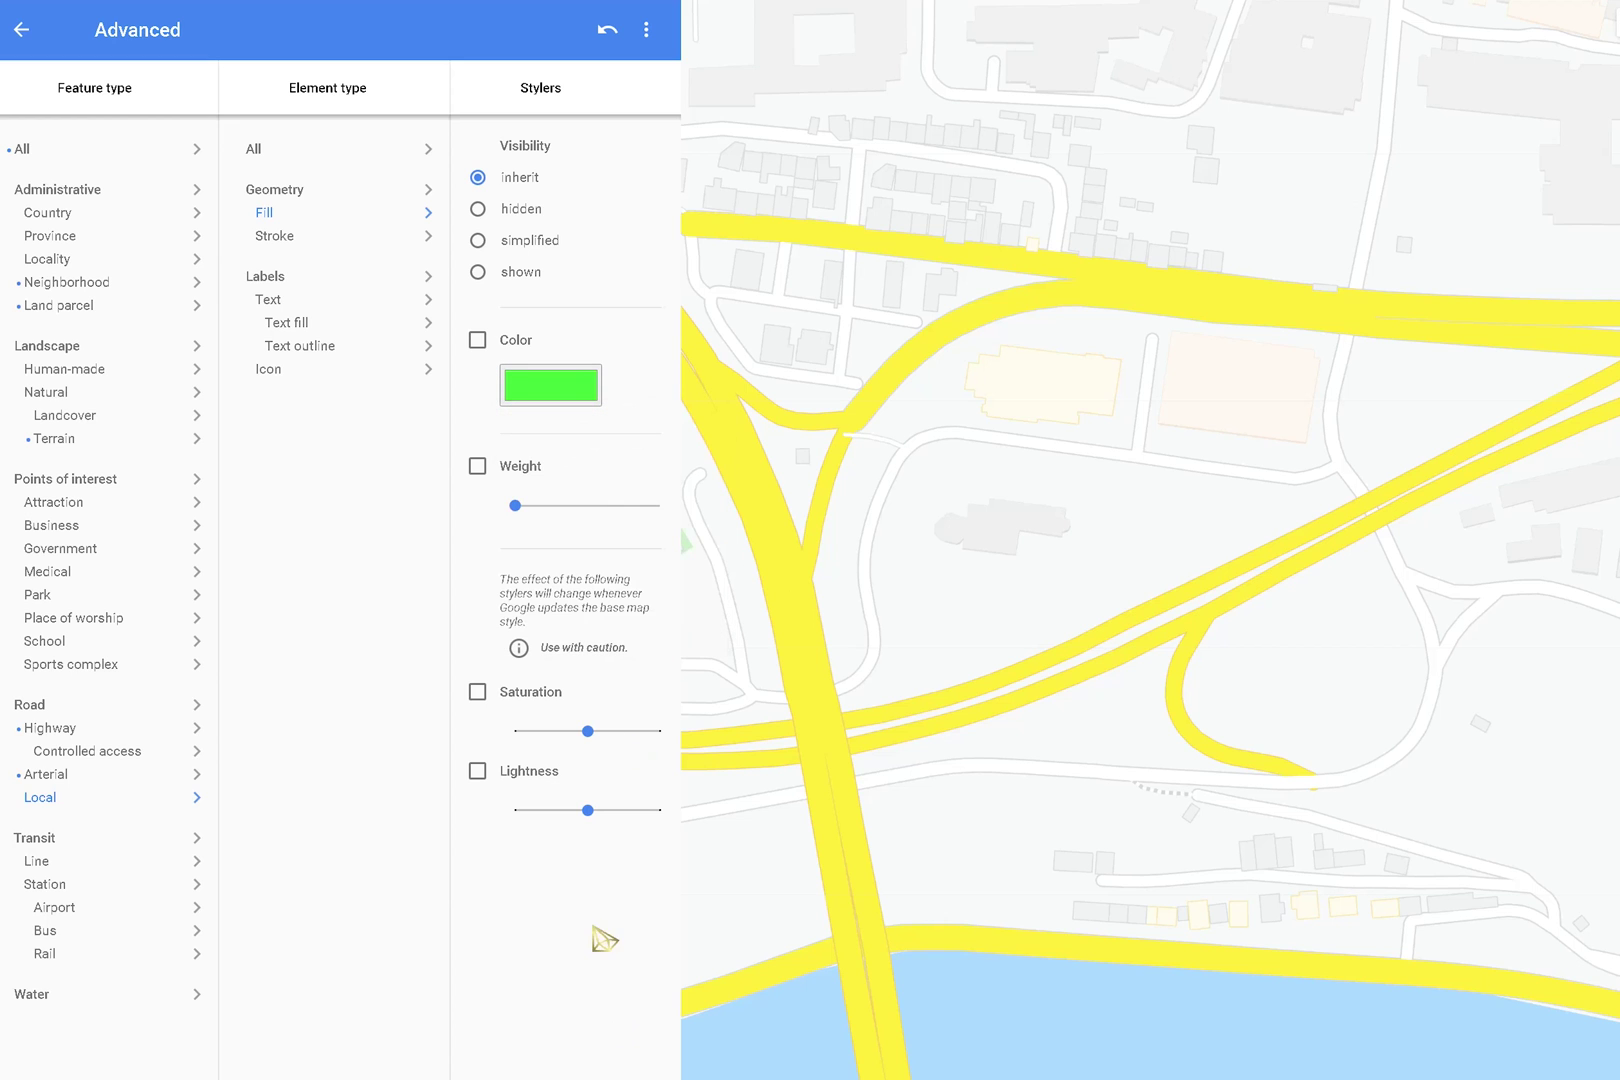
click(477, 340)
scroll(593, 1062, down, 1)
scroll(593, 1062, down, 2)
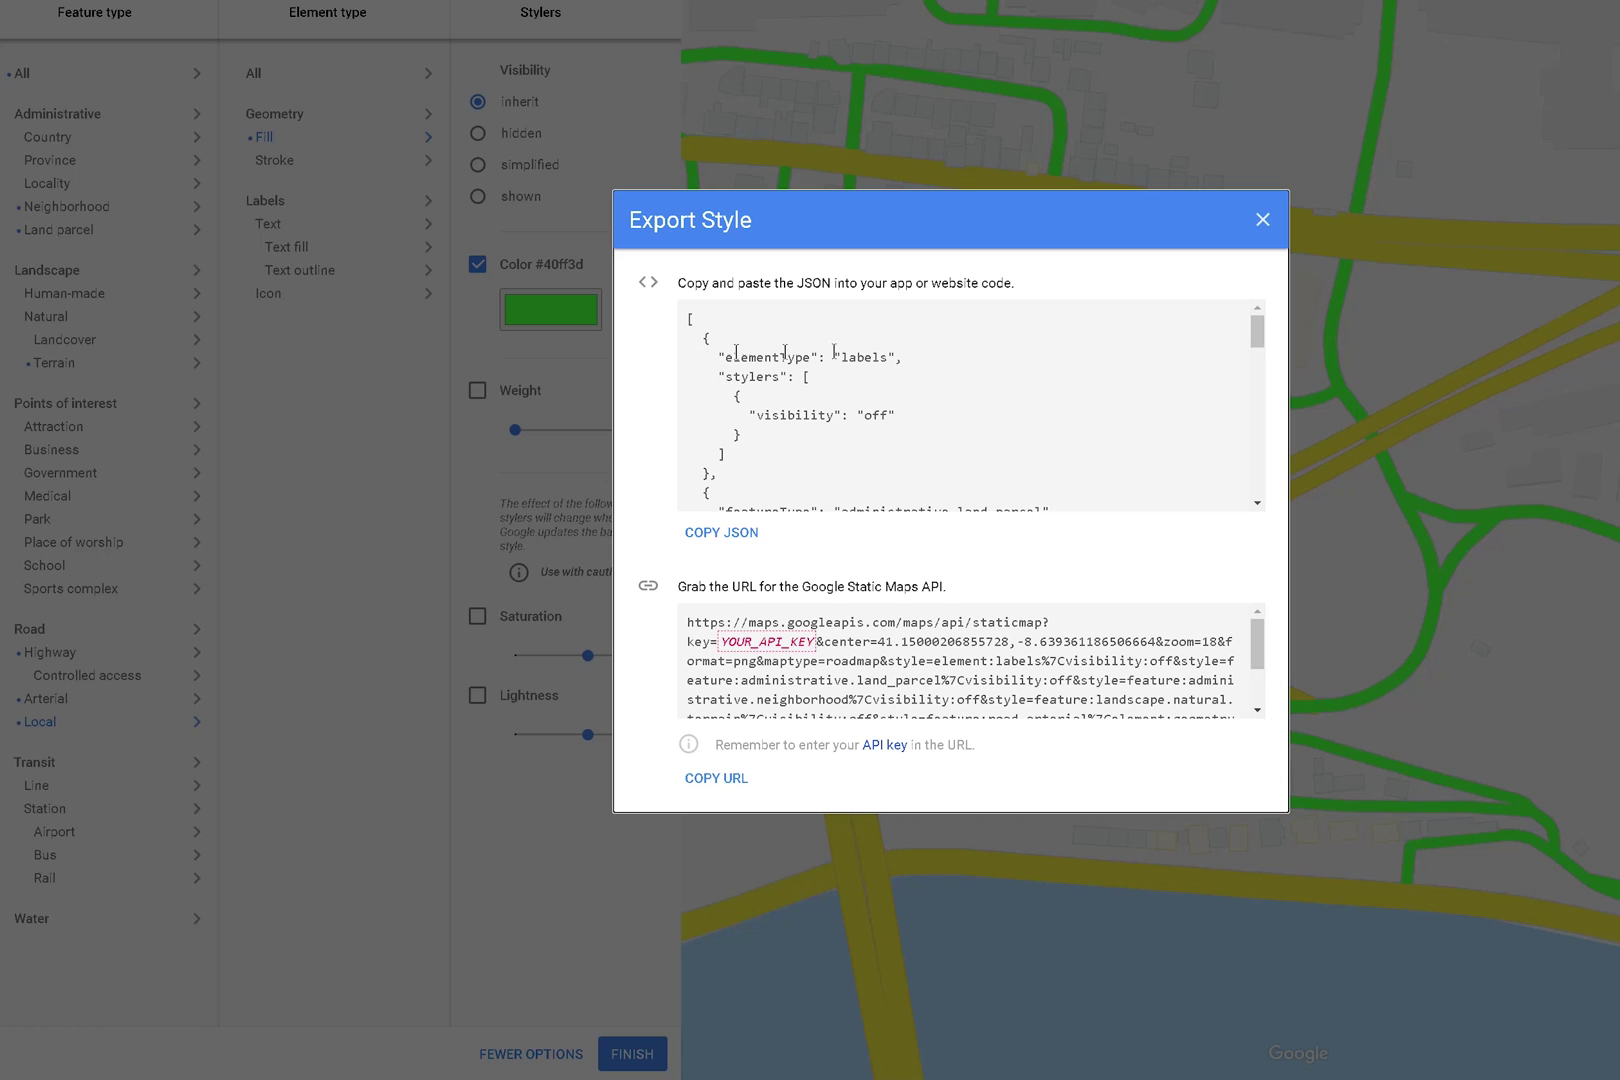
- Close the exported style and snip a rectangle around the yellow-and-green Porto map
click(1262, 219)
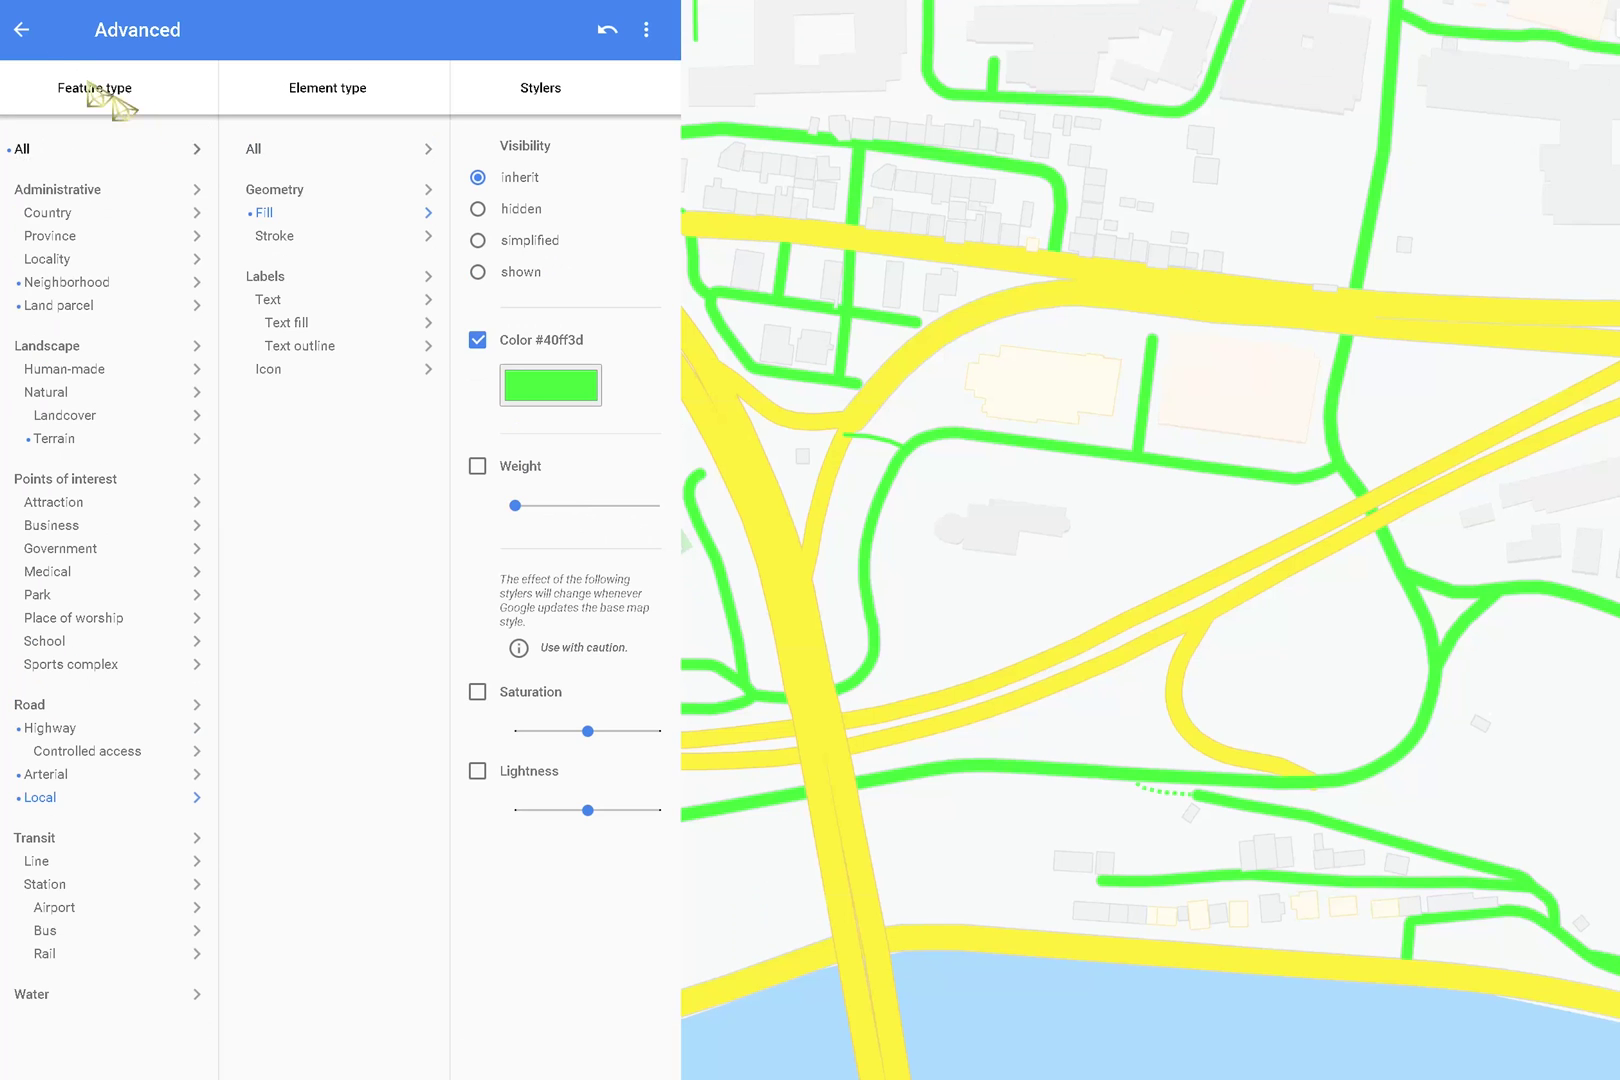
click(21, 29)
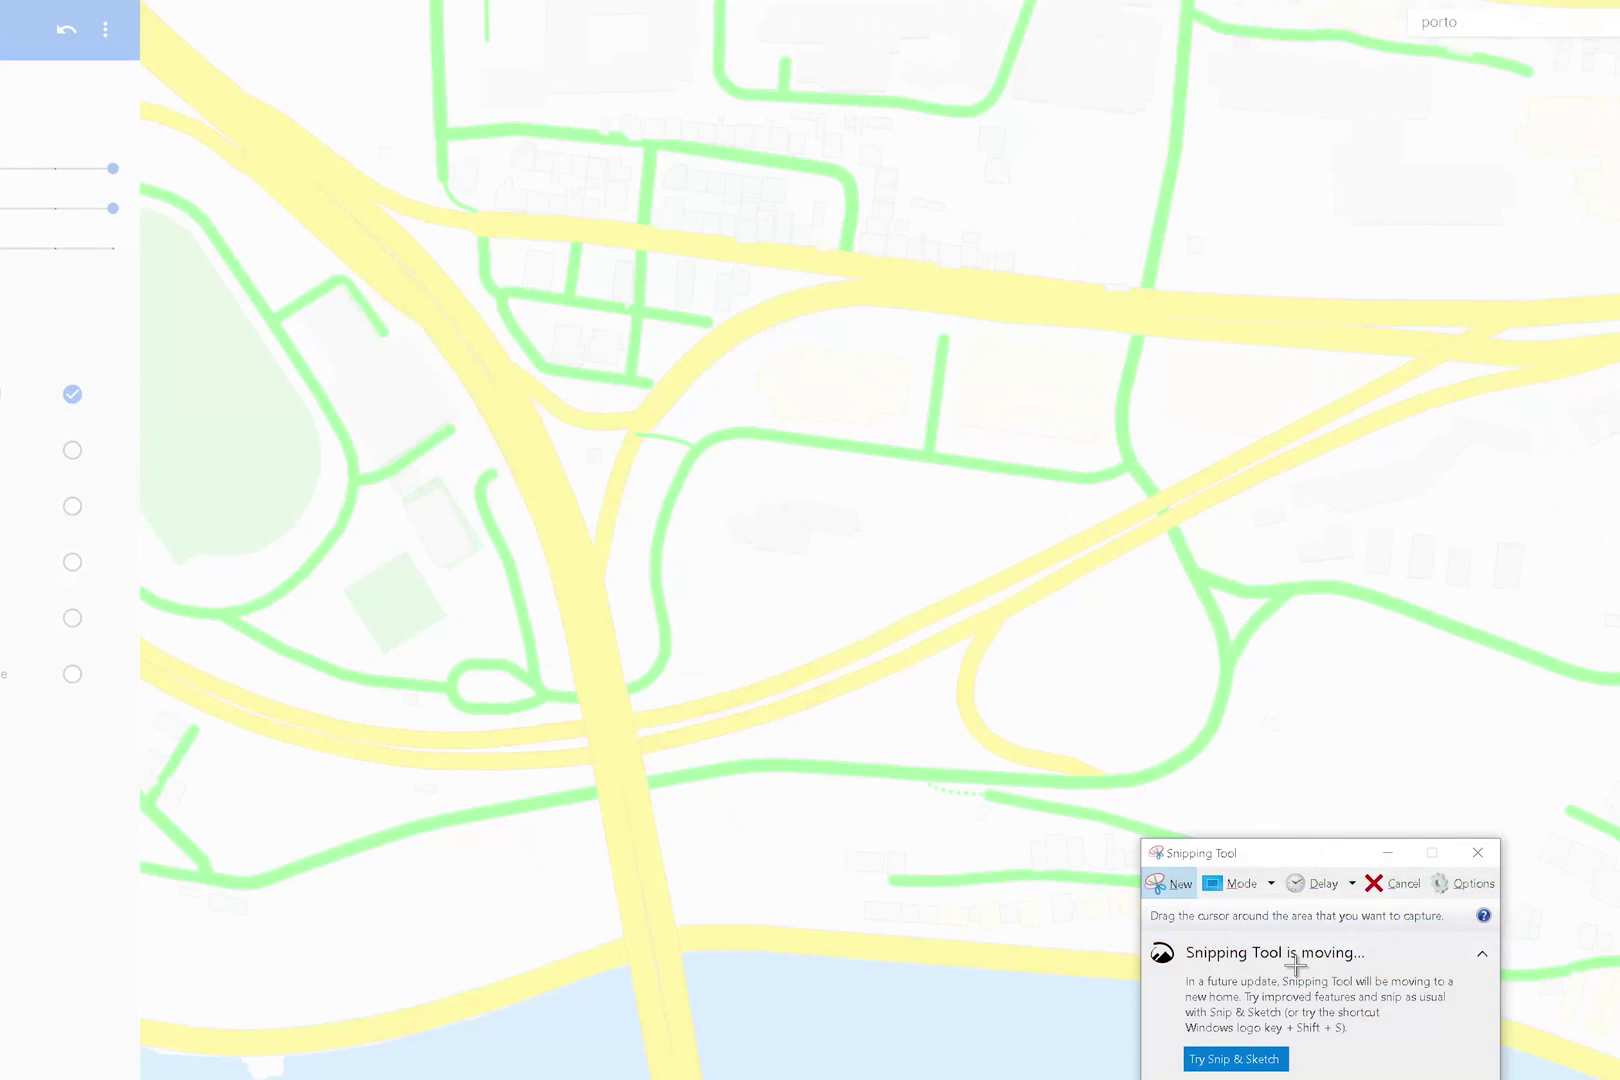
drag(1535, 1078, 399, 197)
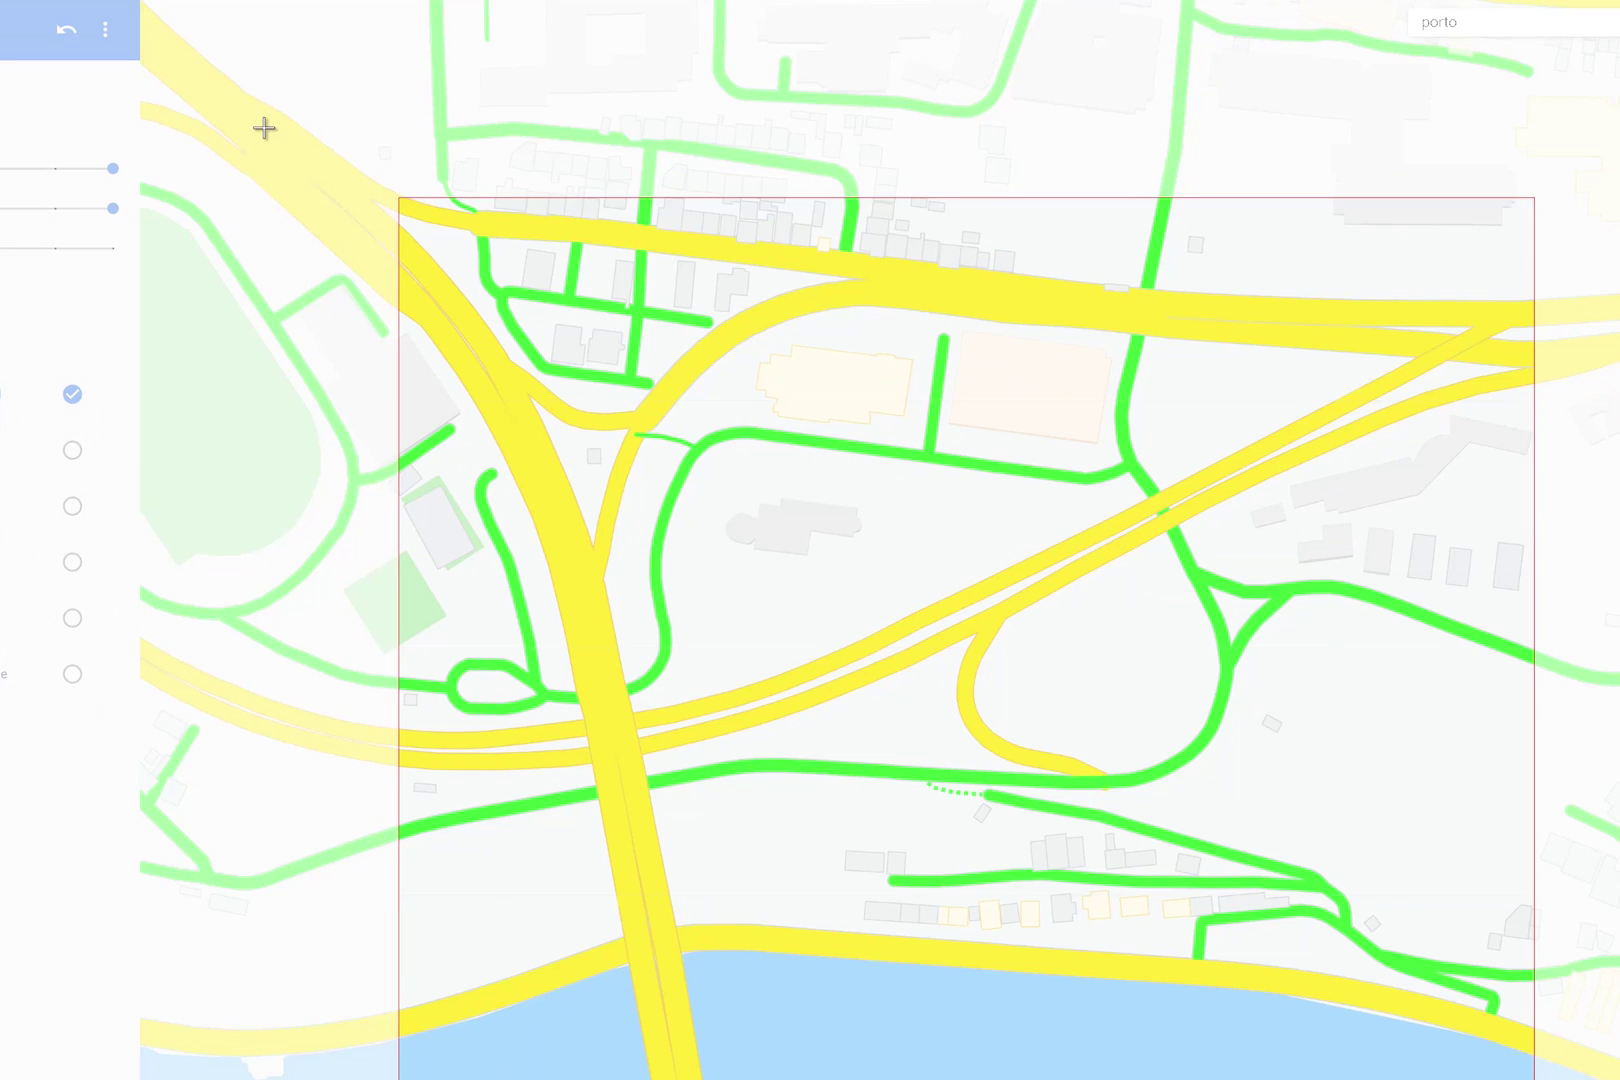
drag(264, 128, 153, 40)
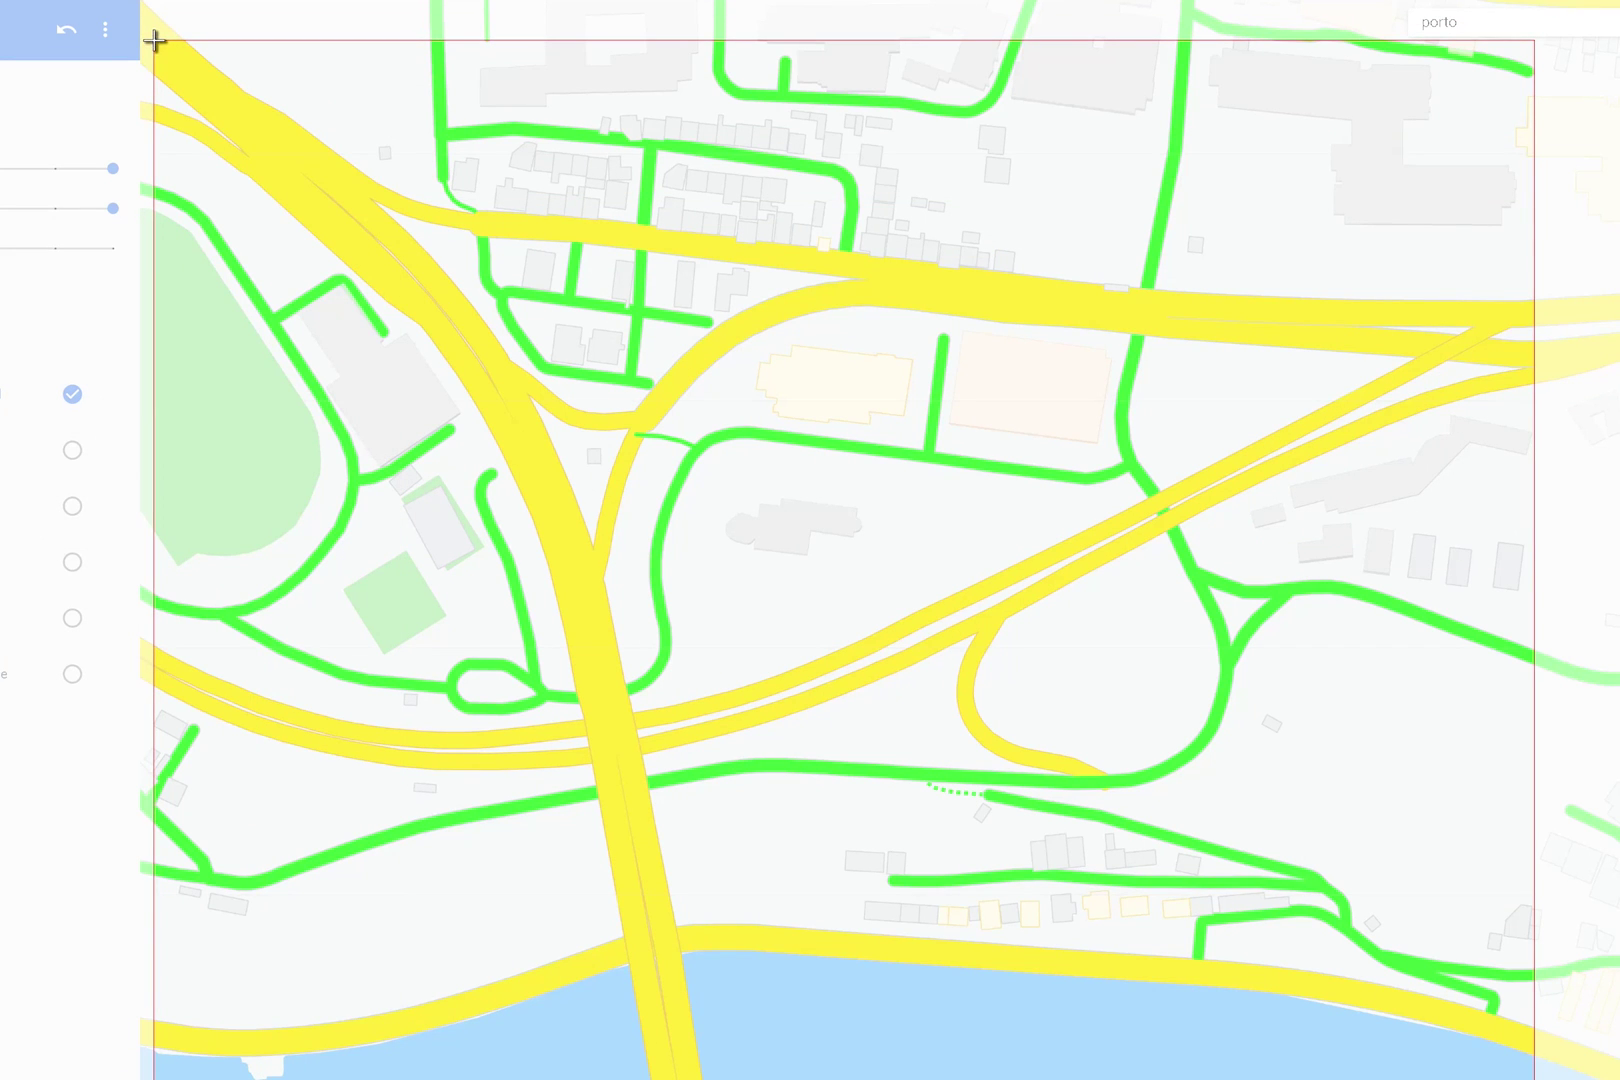
drag(153, 40, 153, 40)
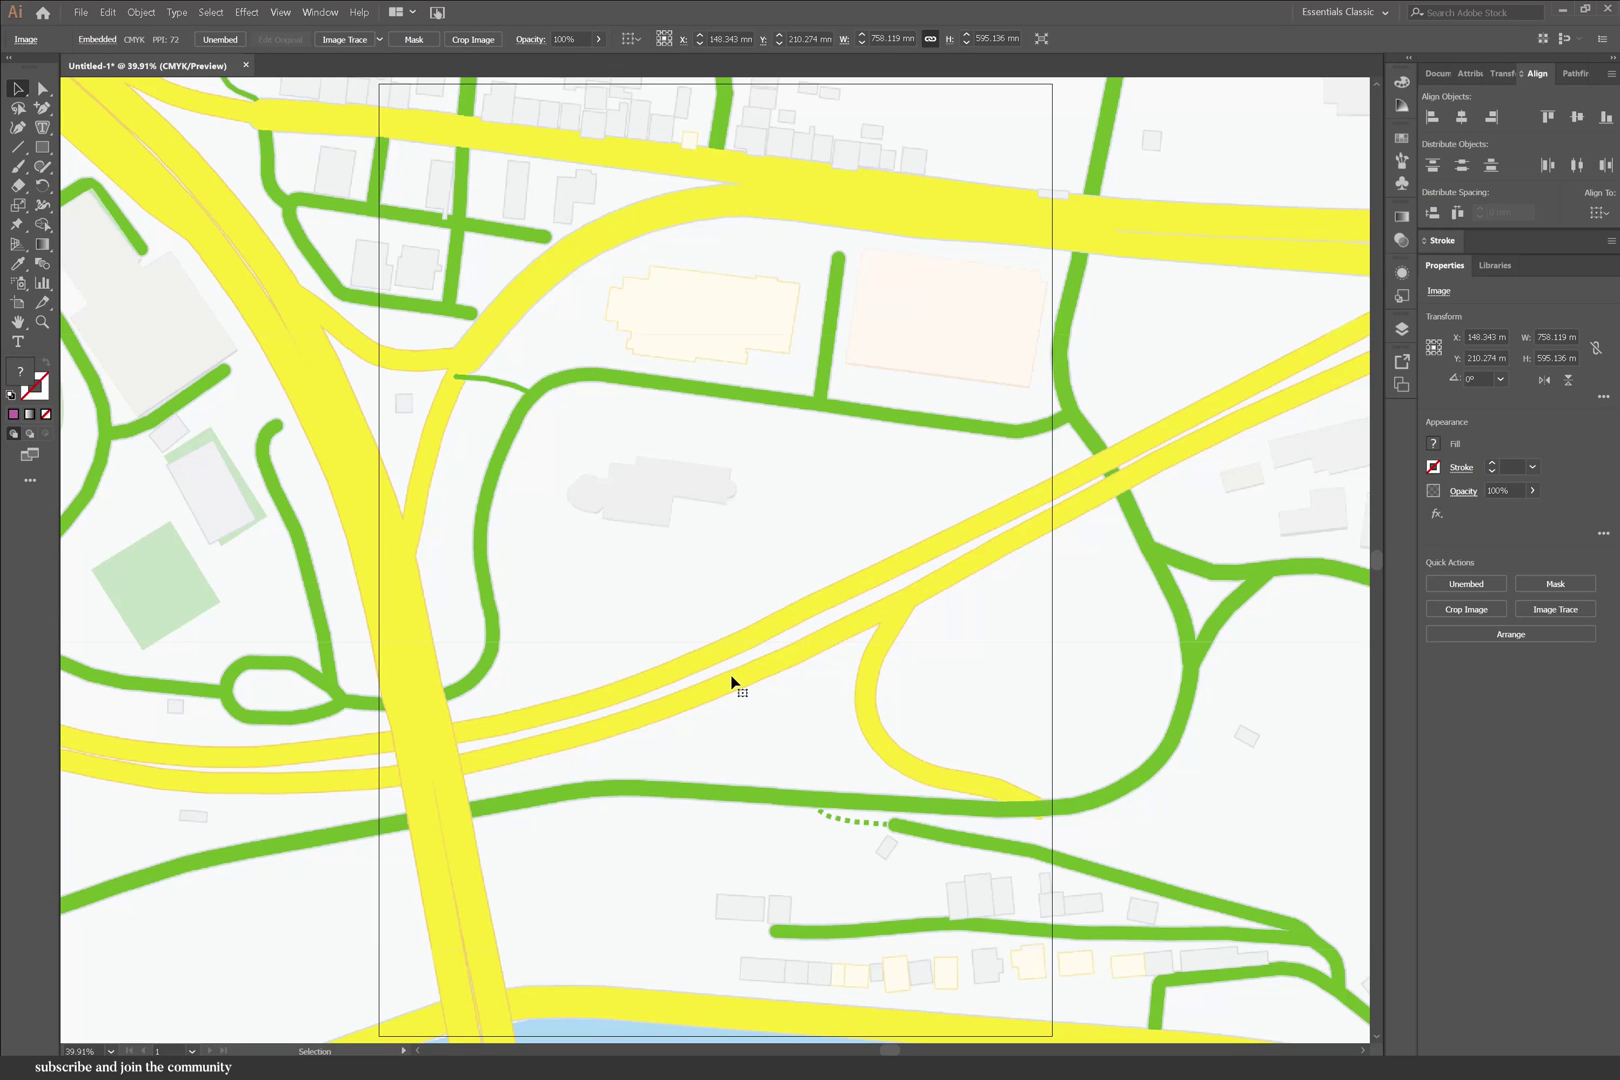
- Resize the map image to 200 mm wide and image-trace it with 6 Colors
click(878, 37)
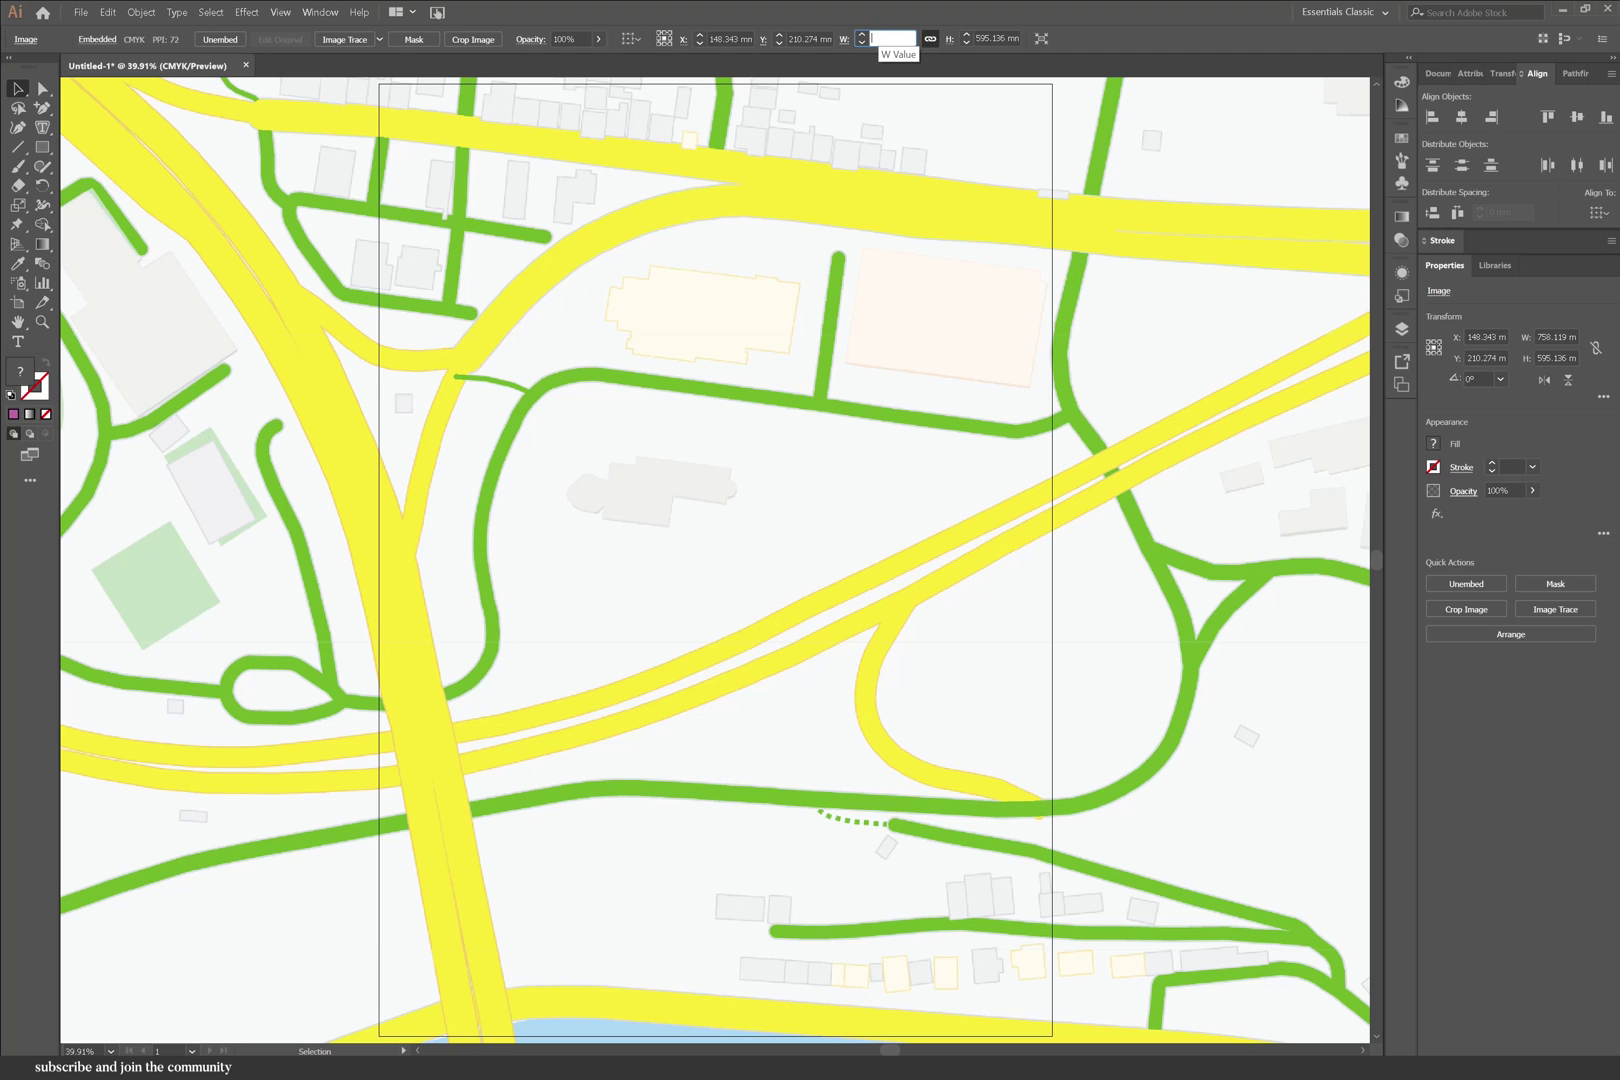
key(Return)
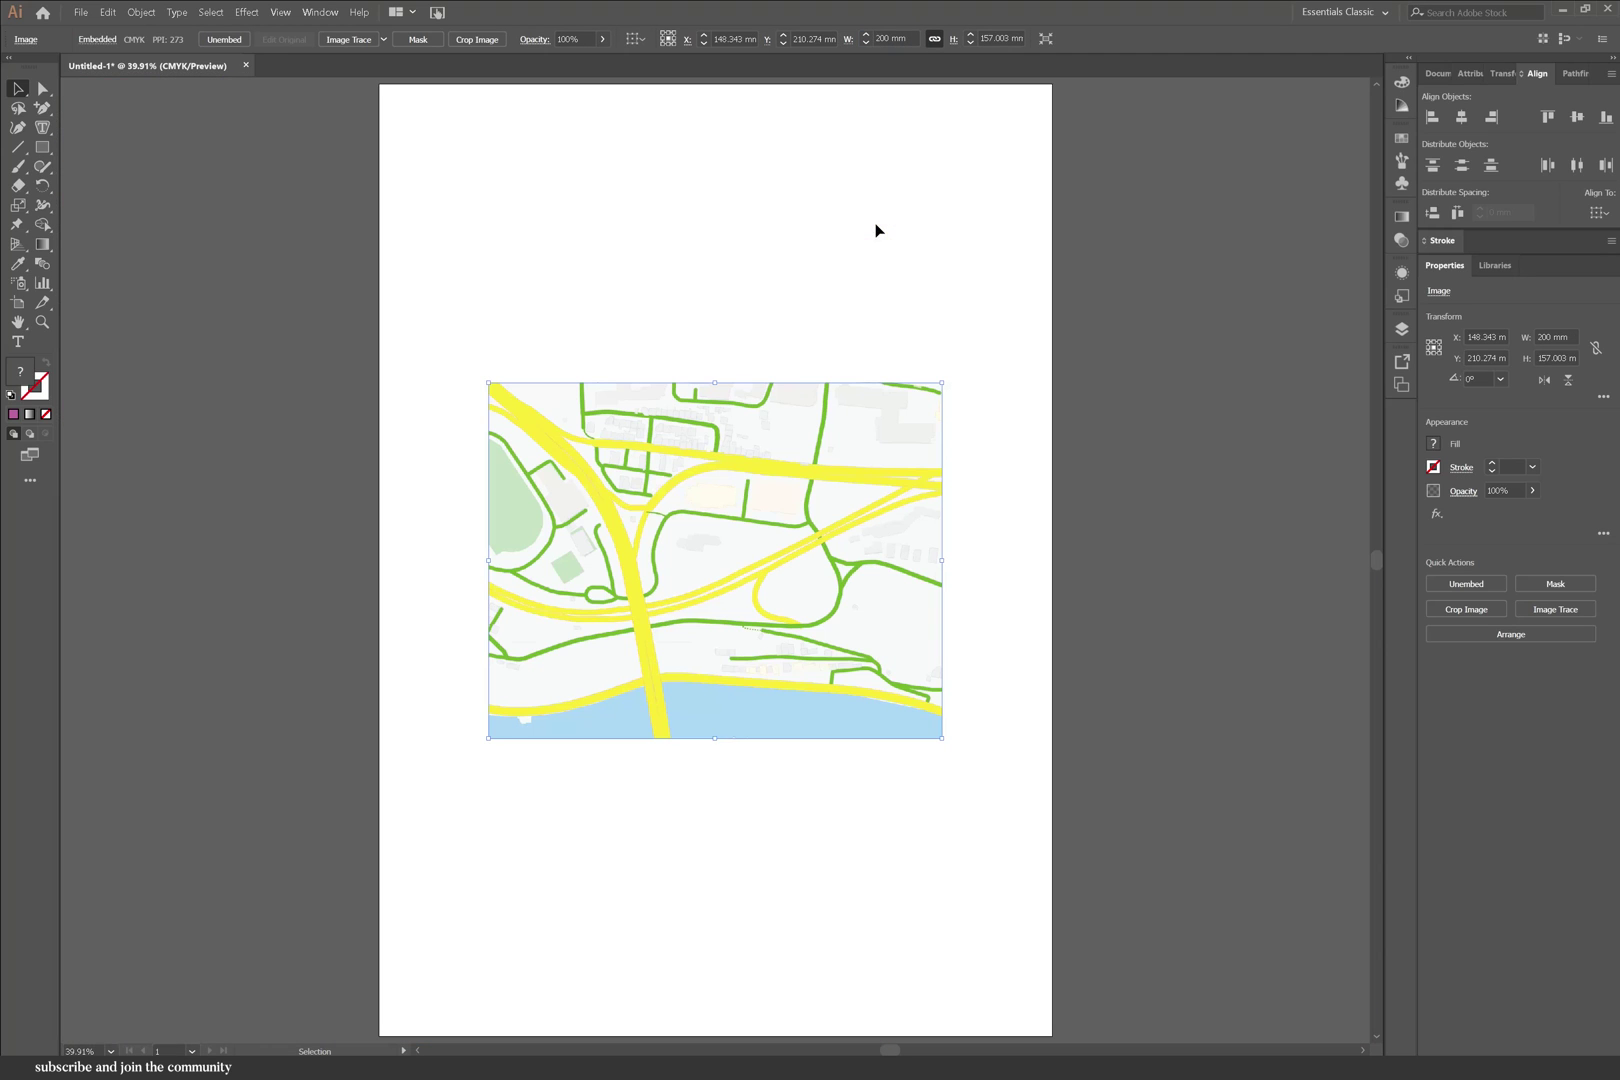
click(1555, 609)
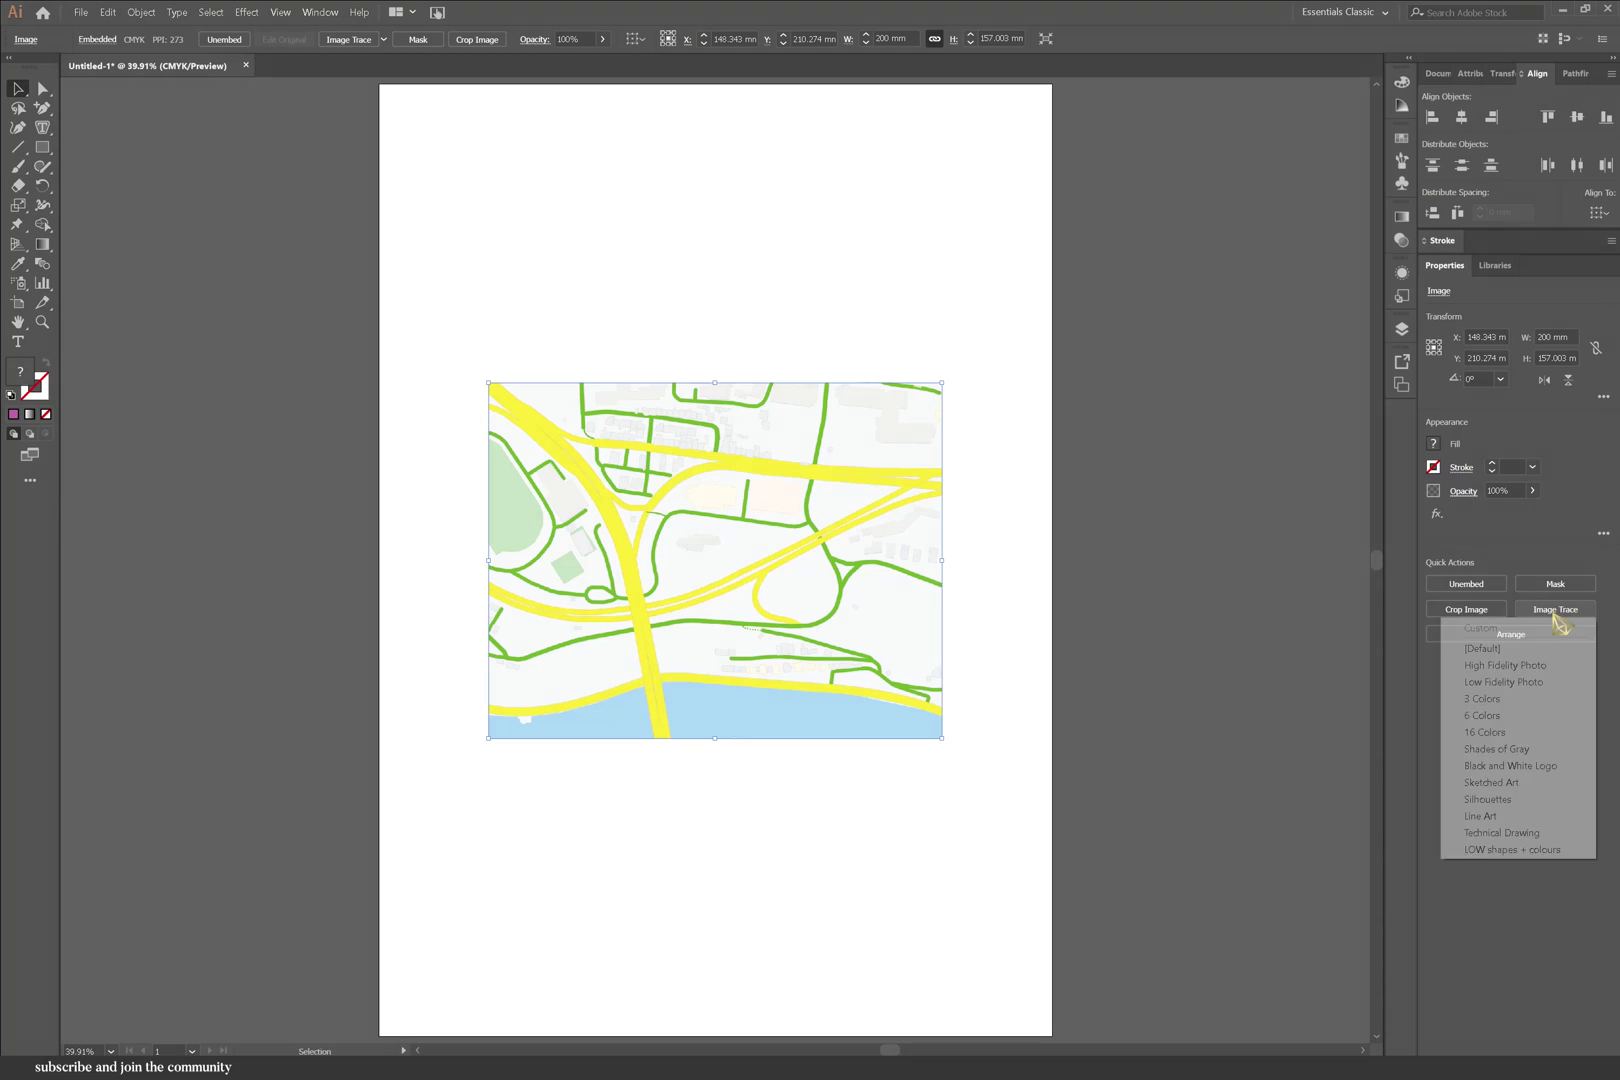
click(1537, 715)
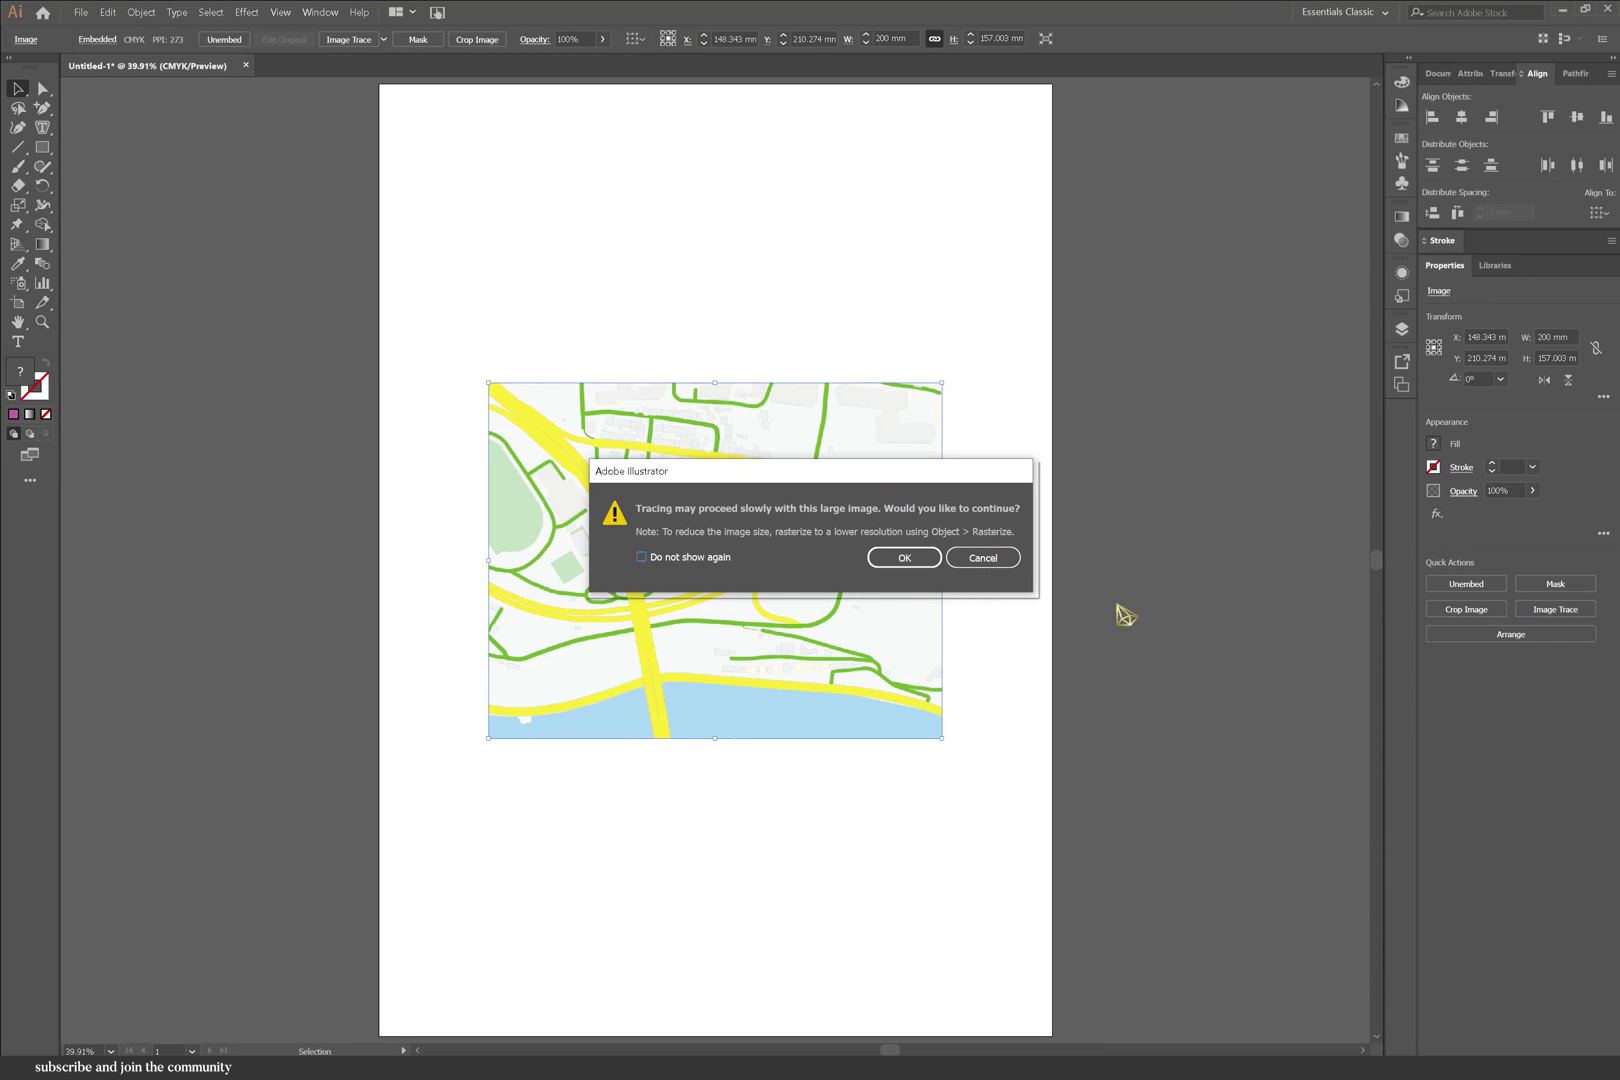
click(905, 557)
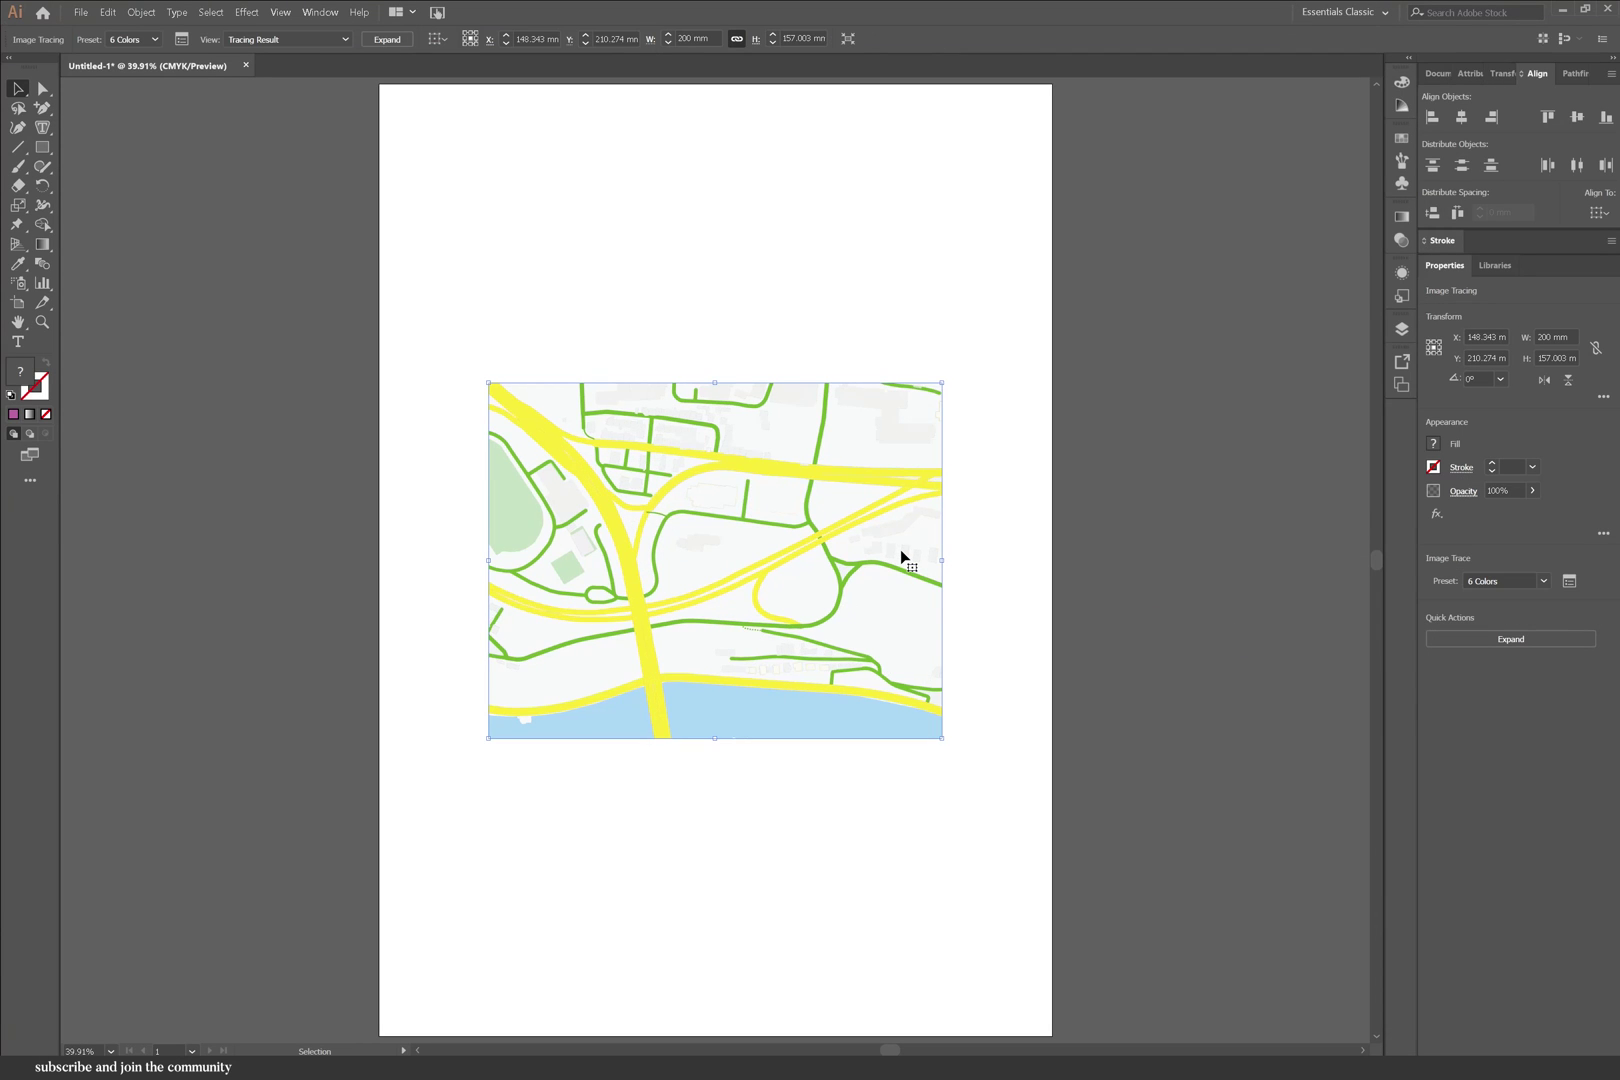
key(ctrl+1)
- Raise the trace's Corners setting to 100%, giving a Custom preset
scroll(617, 472, up, 1)
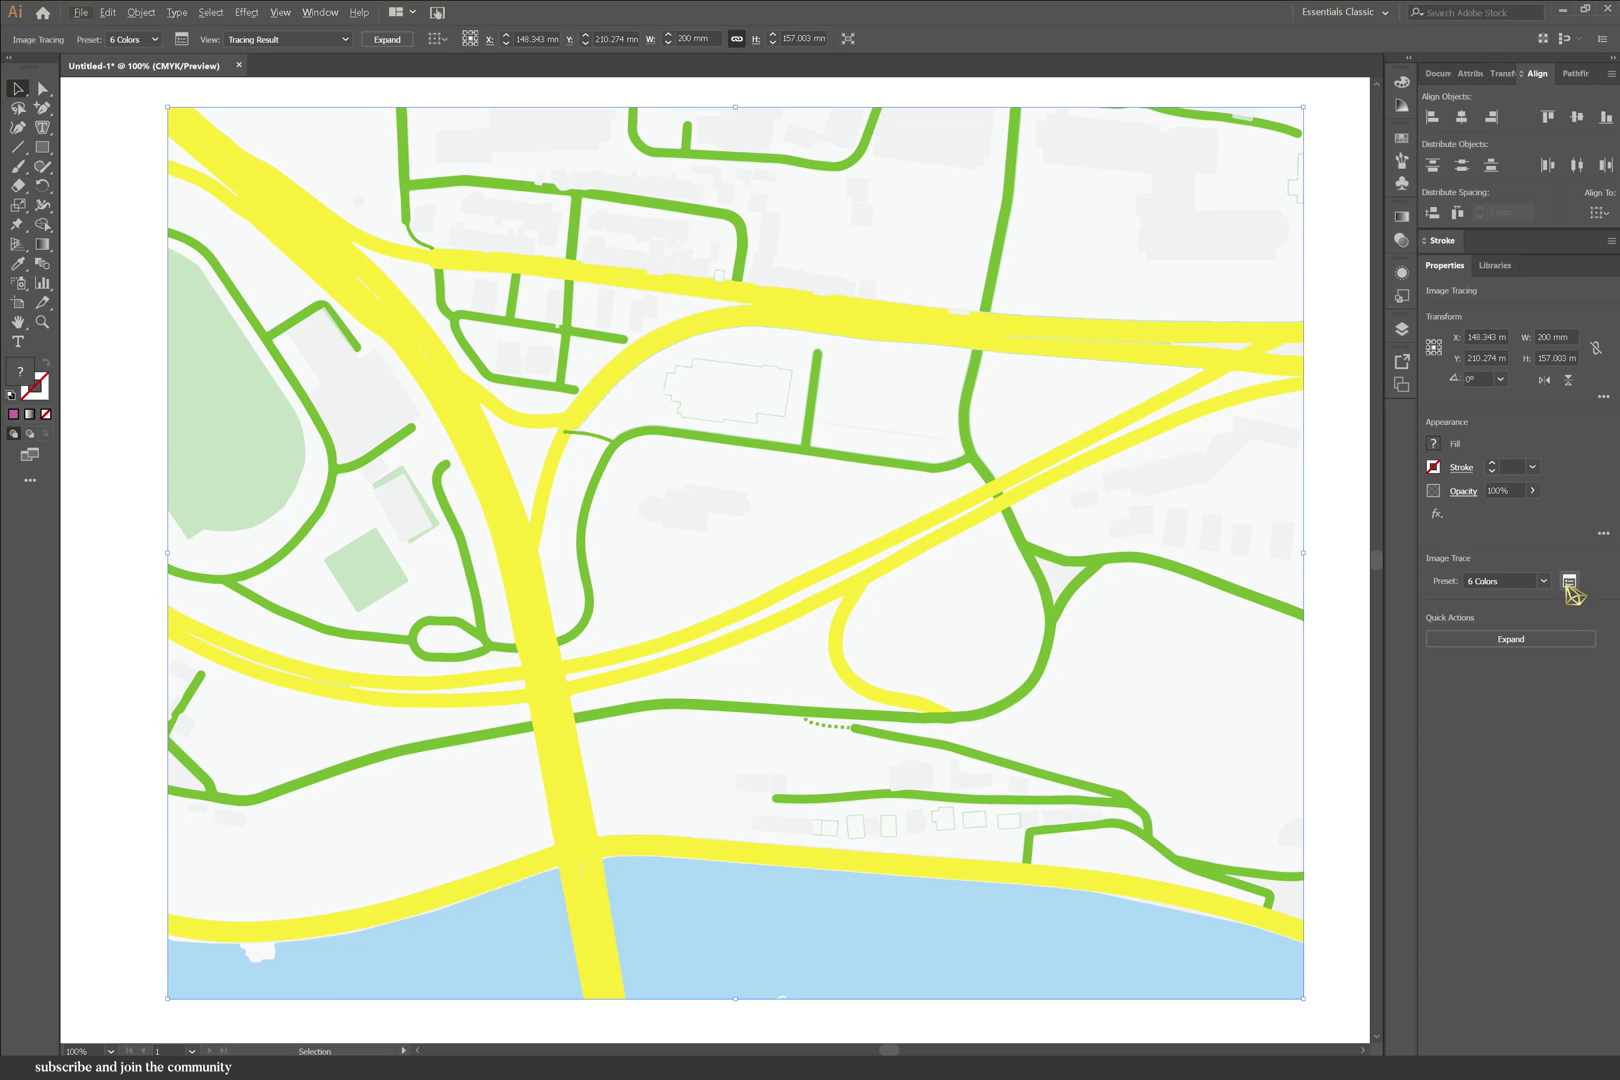
click(1569, 581)
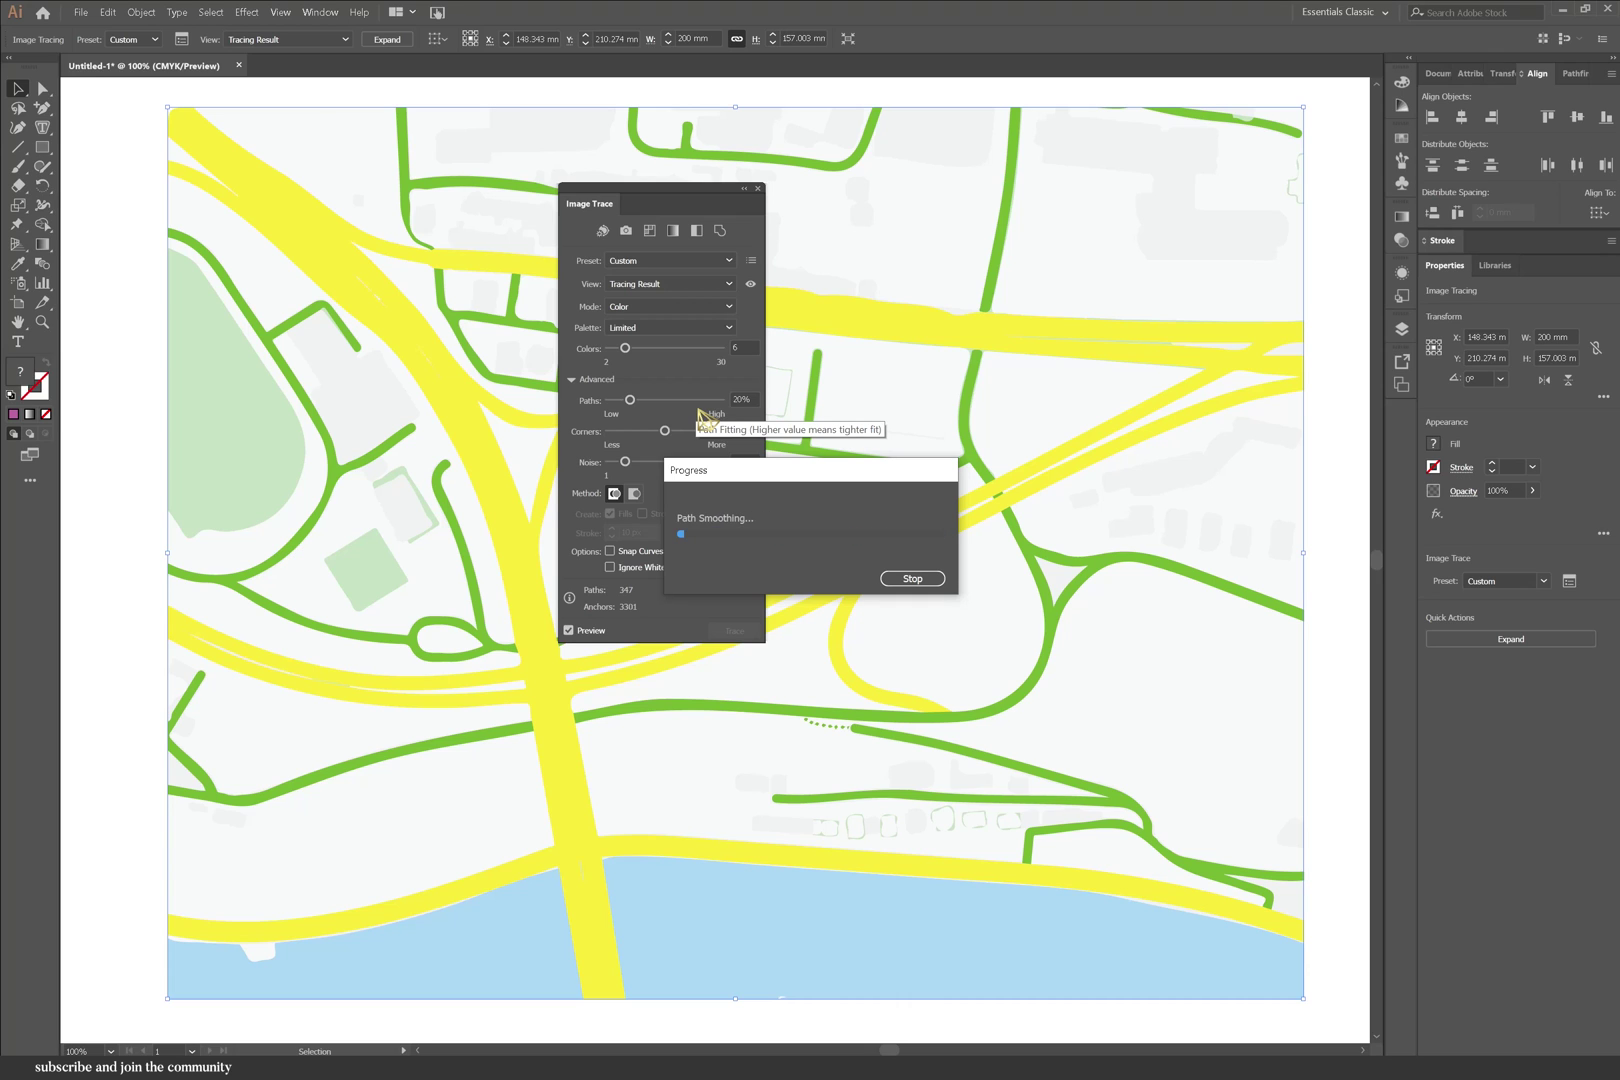
drag(664, 430, 772, 443)
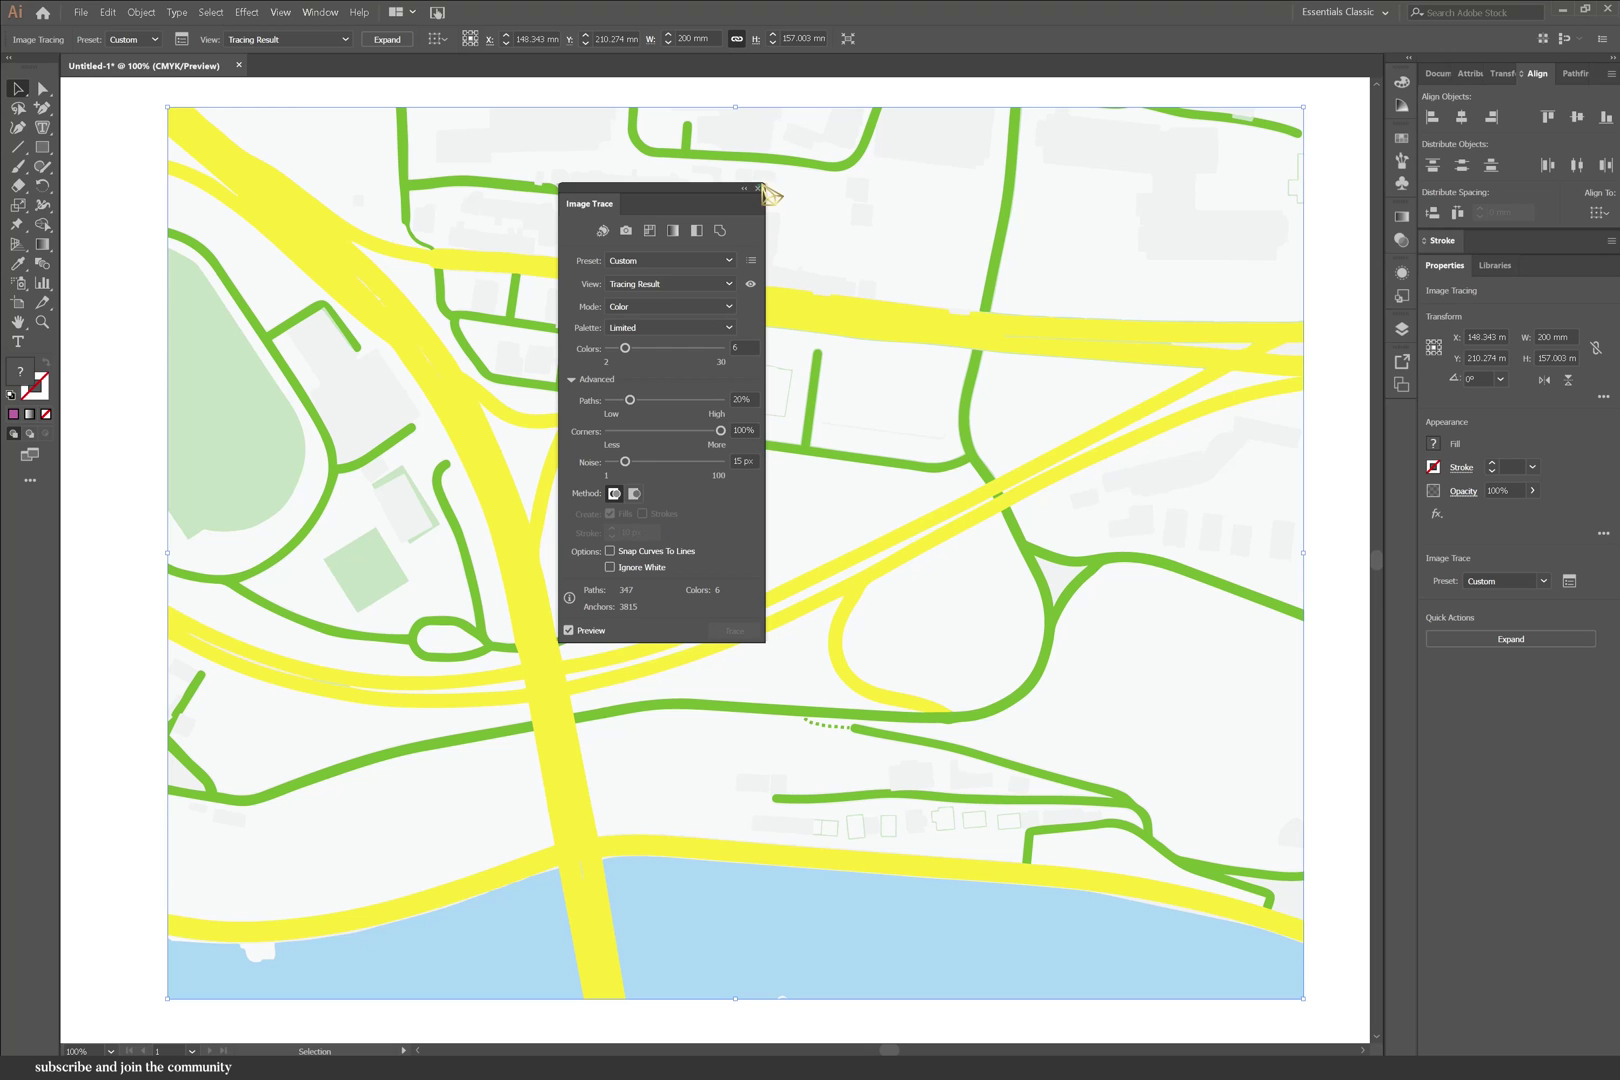
click(758, 188)
- Expand the trace and delete all grey background shapes of the same fill
click(42, 90)
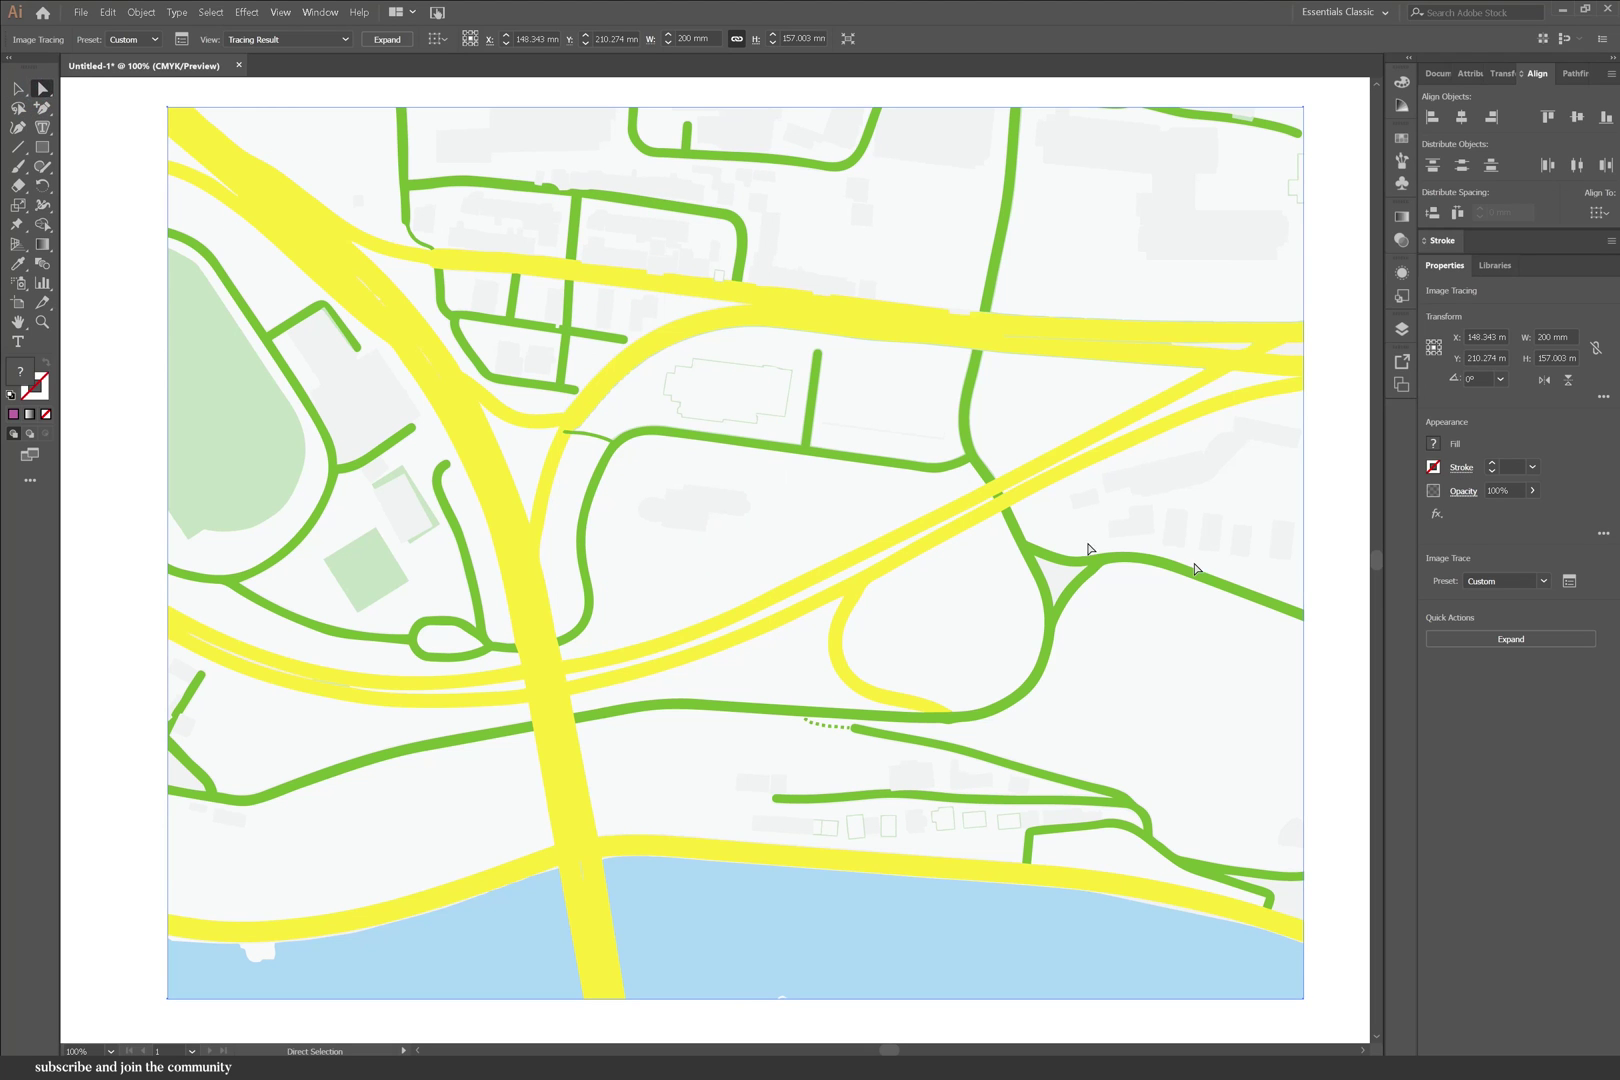
click(1528, 639)
click(140, 172)
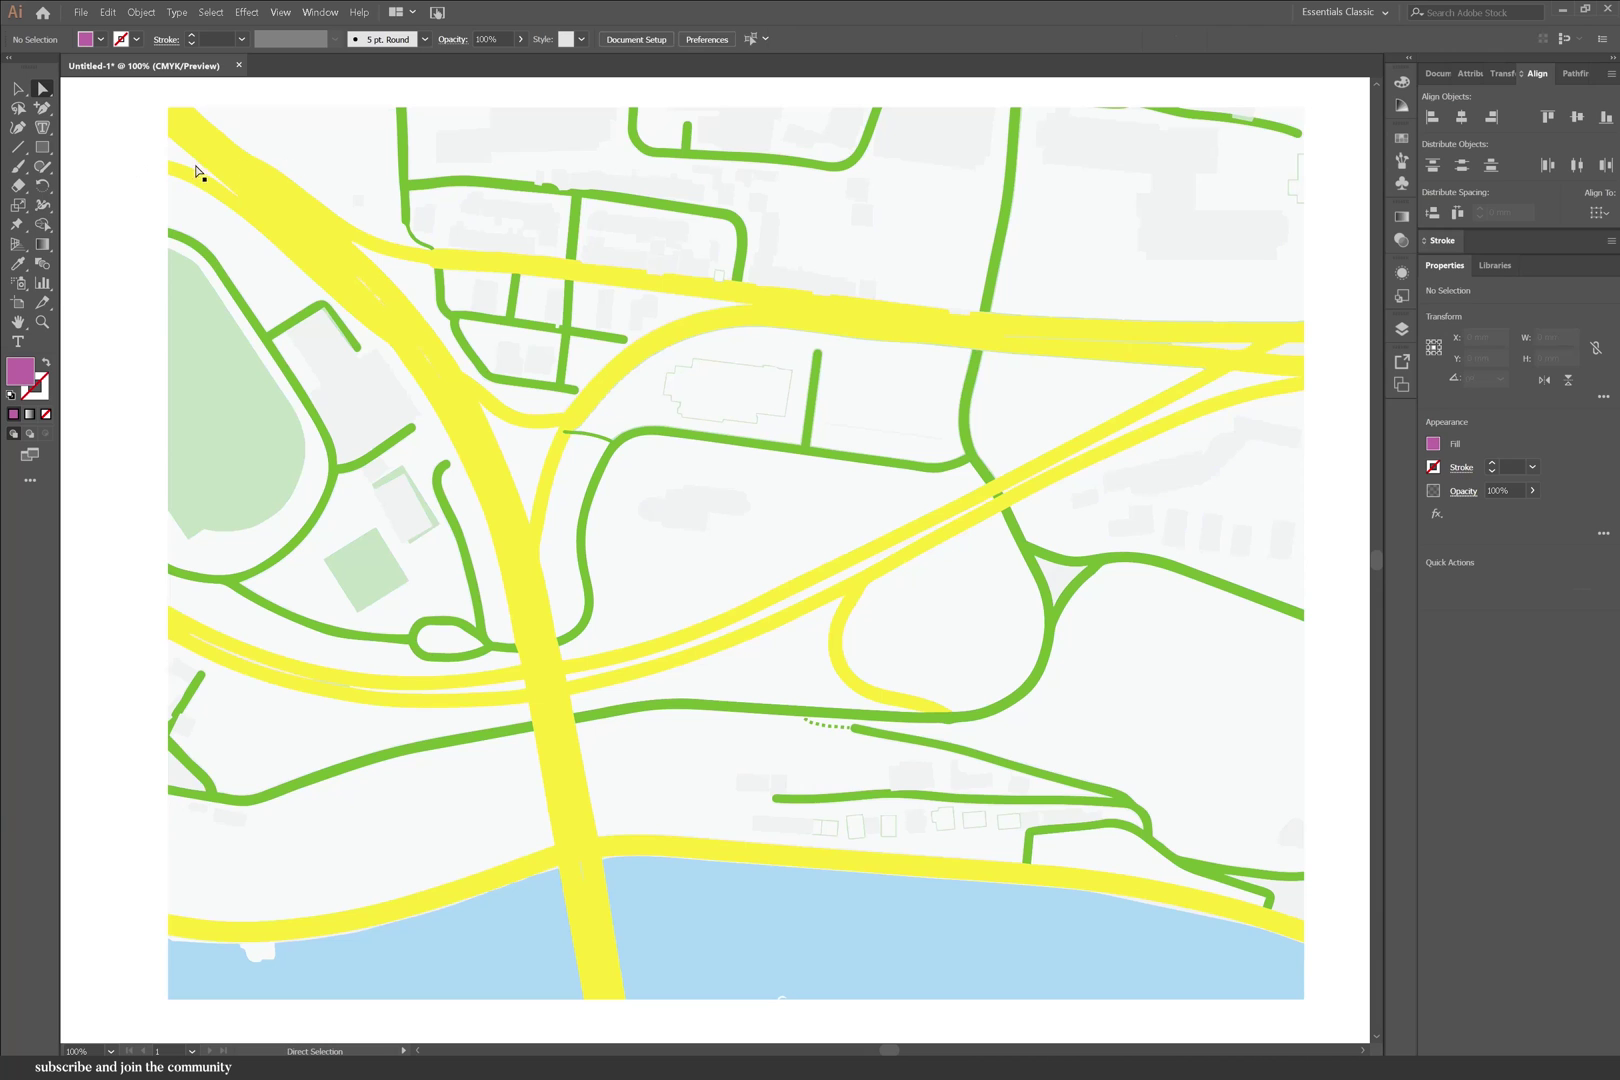
click(316, 148)
click(222, 13)
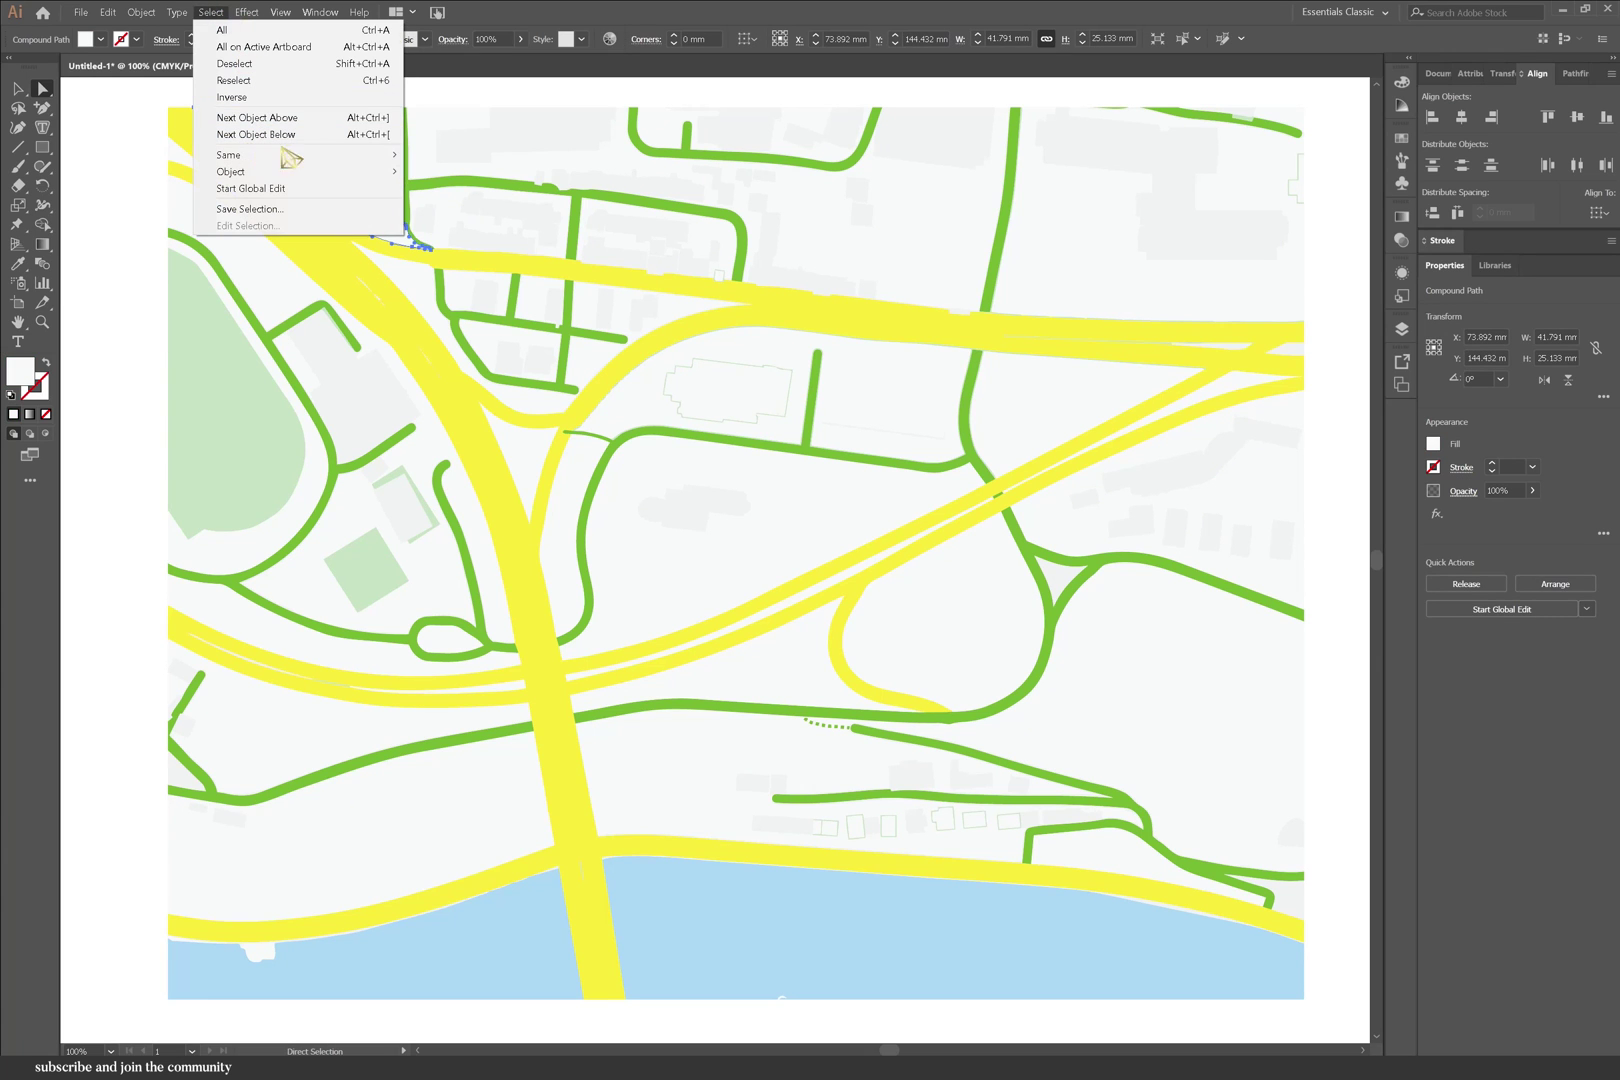
mouse_move(260, 155)
click(438, 223)
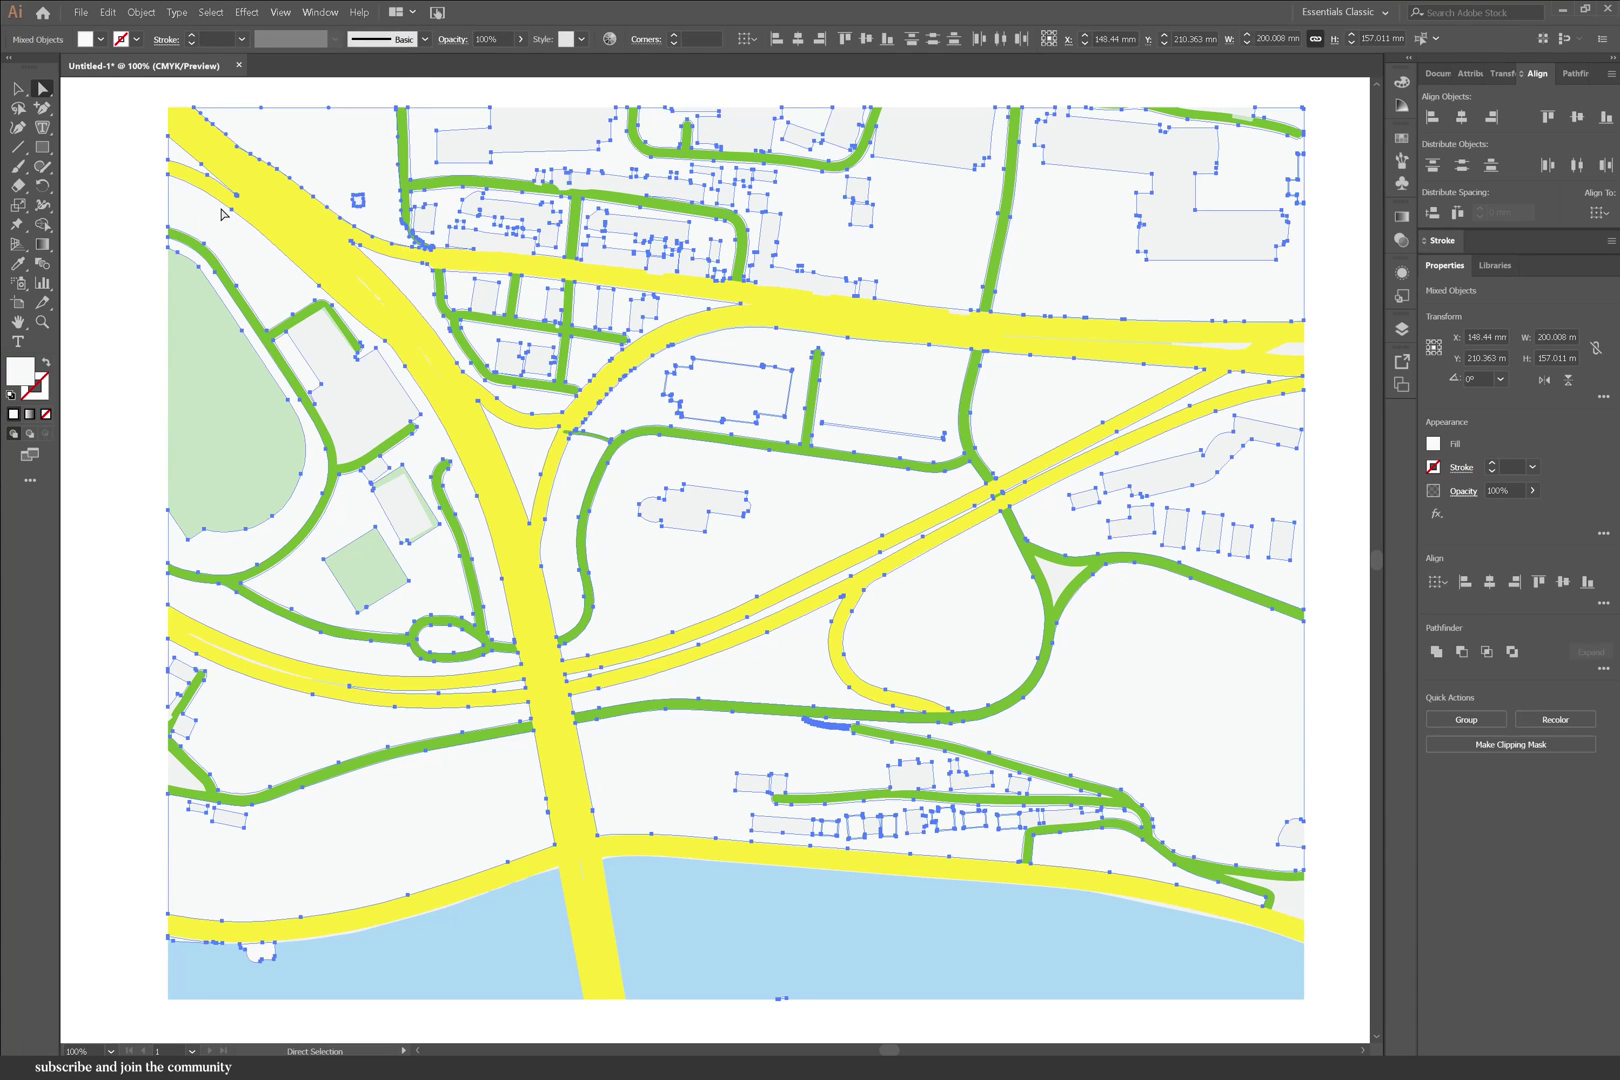
key(Delete)
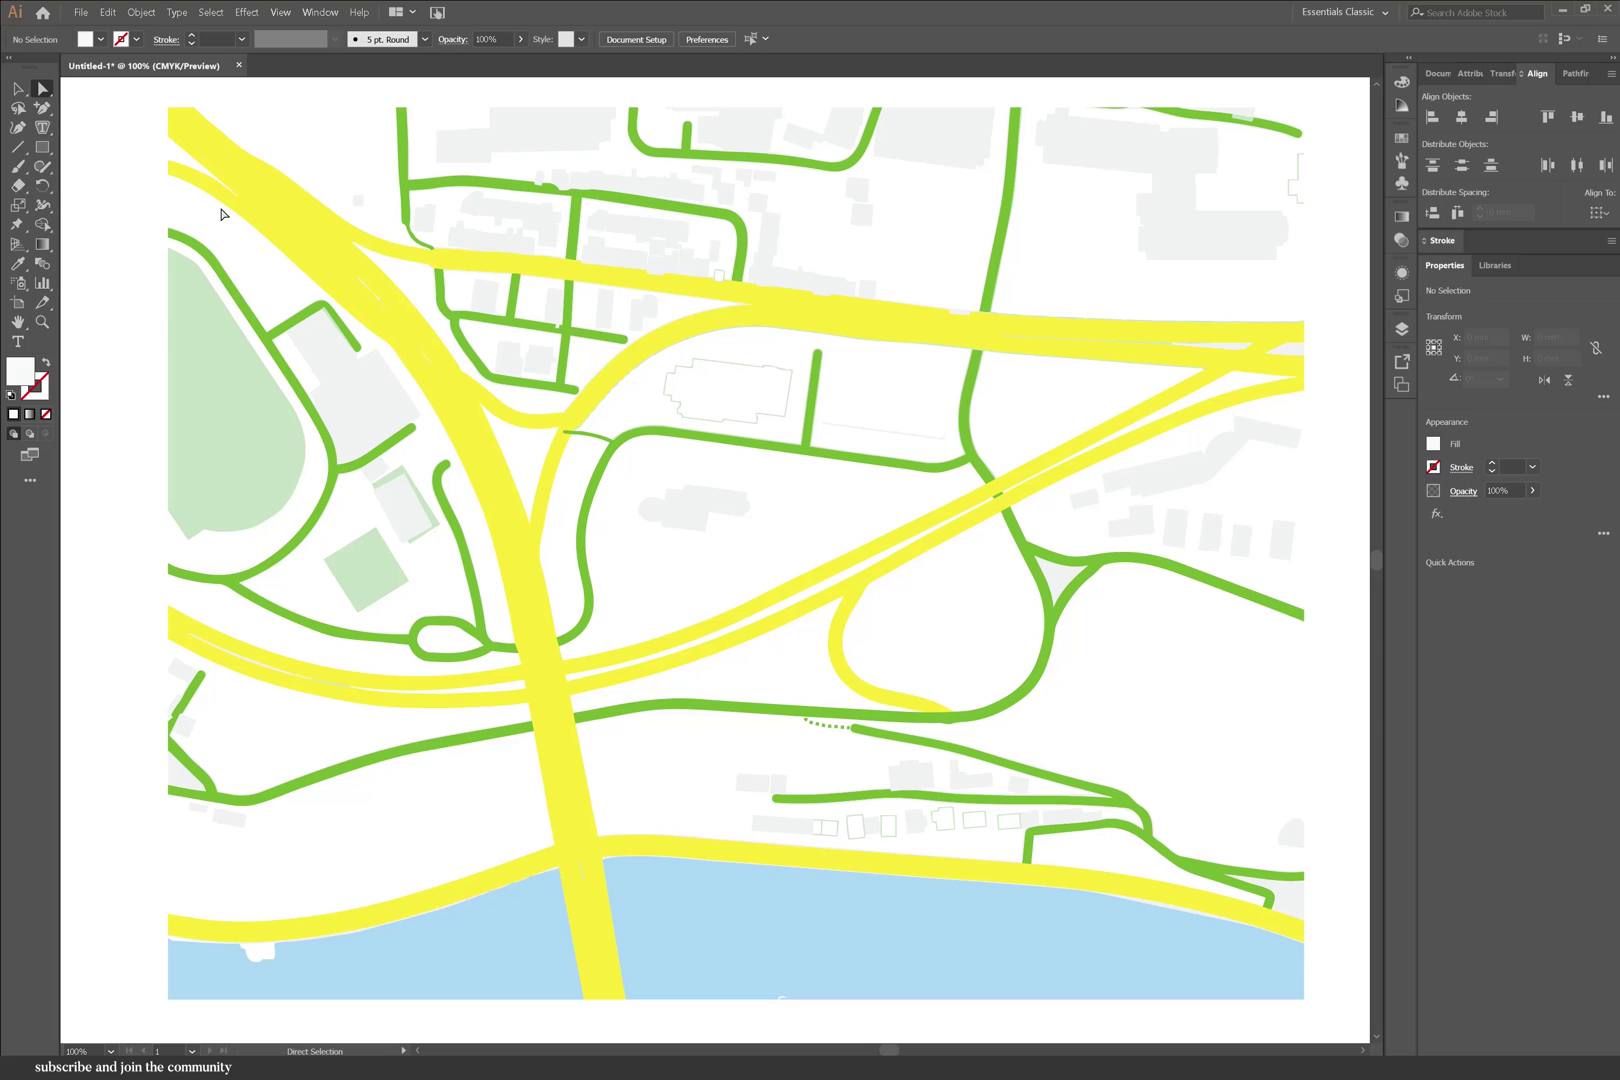
- Select the yellow road shapes and create a new layer named 'Roads'
click(560, 162)
key(ctrl+shift+a)
click(618, 375)
click(1401, 330)
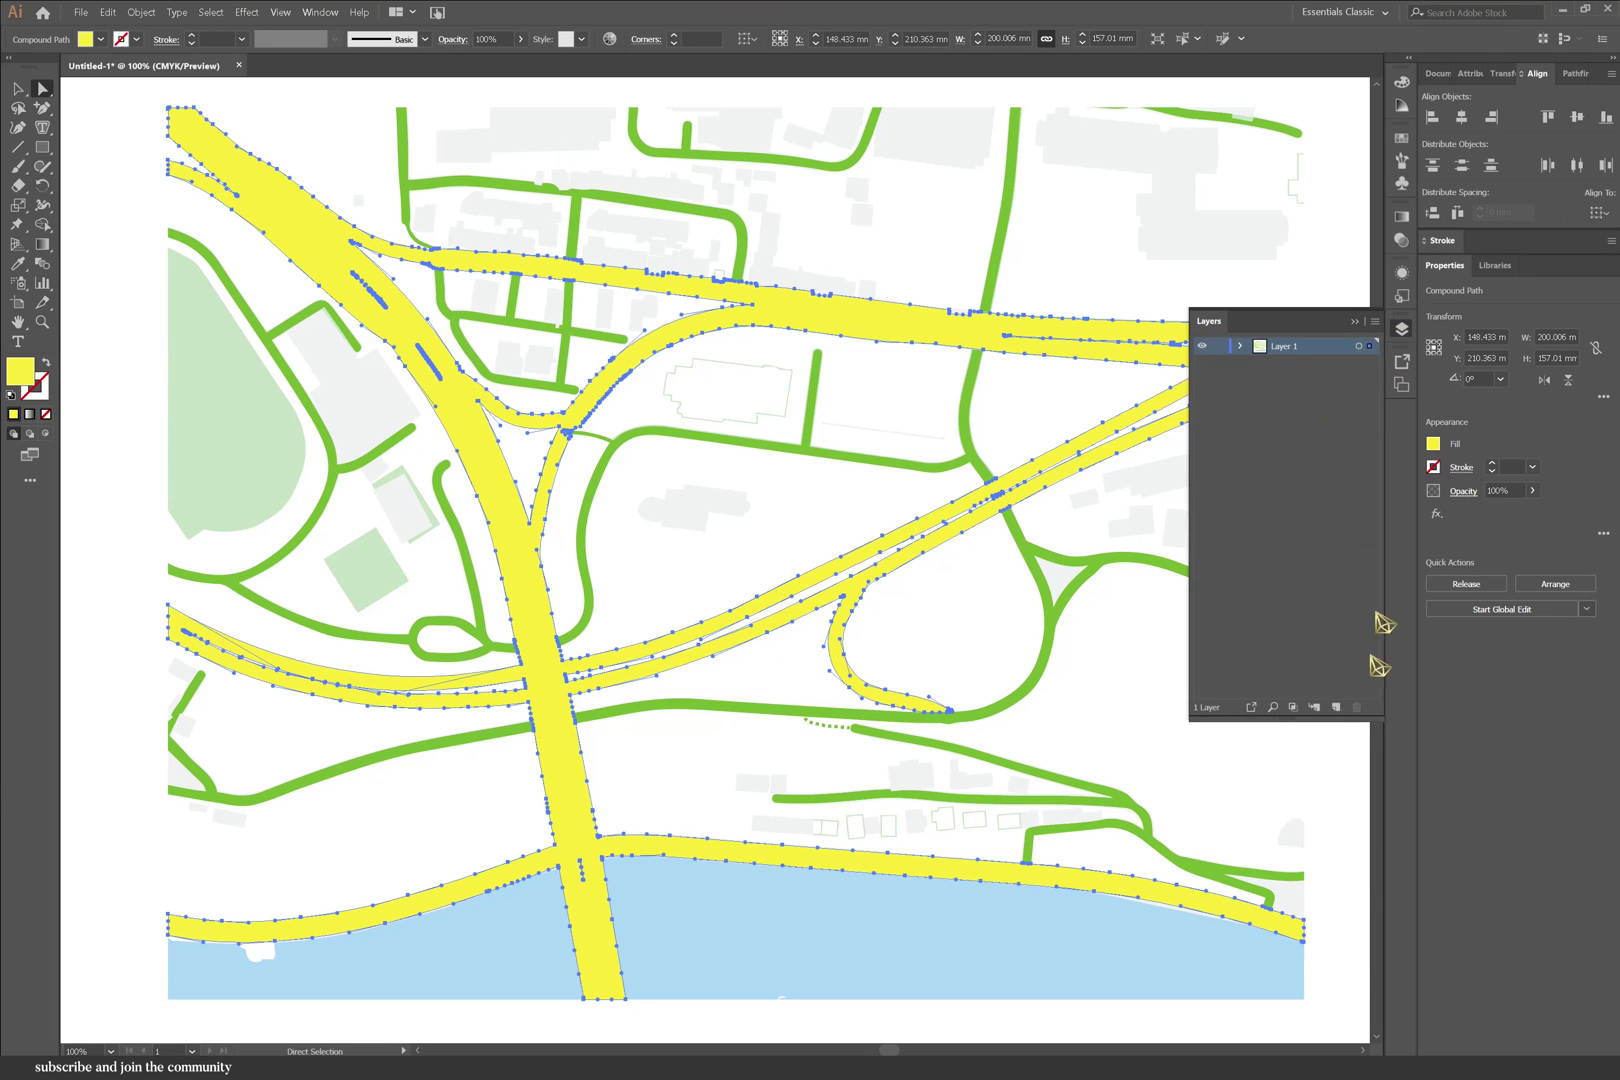
click(1336, 707)
double_click(1290, 345)
text(R)
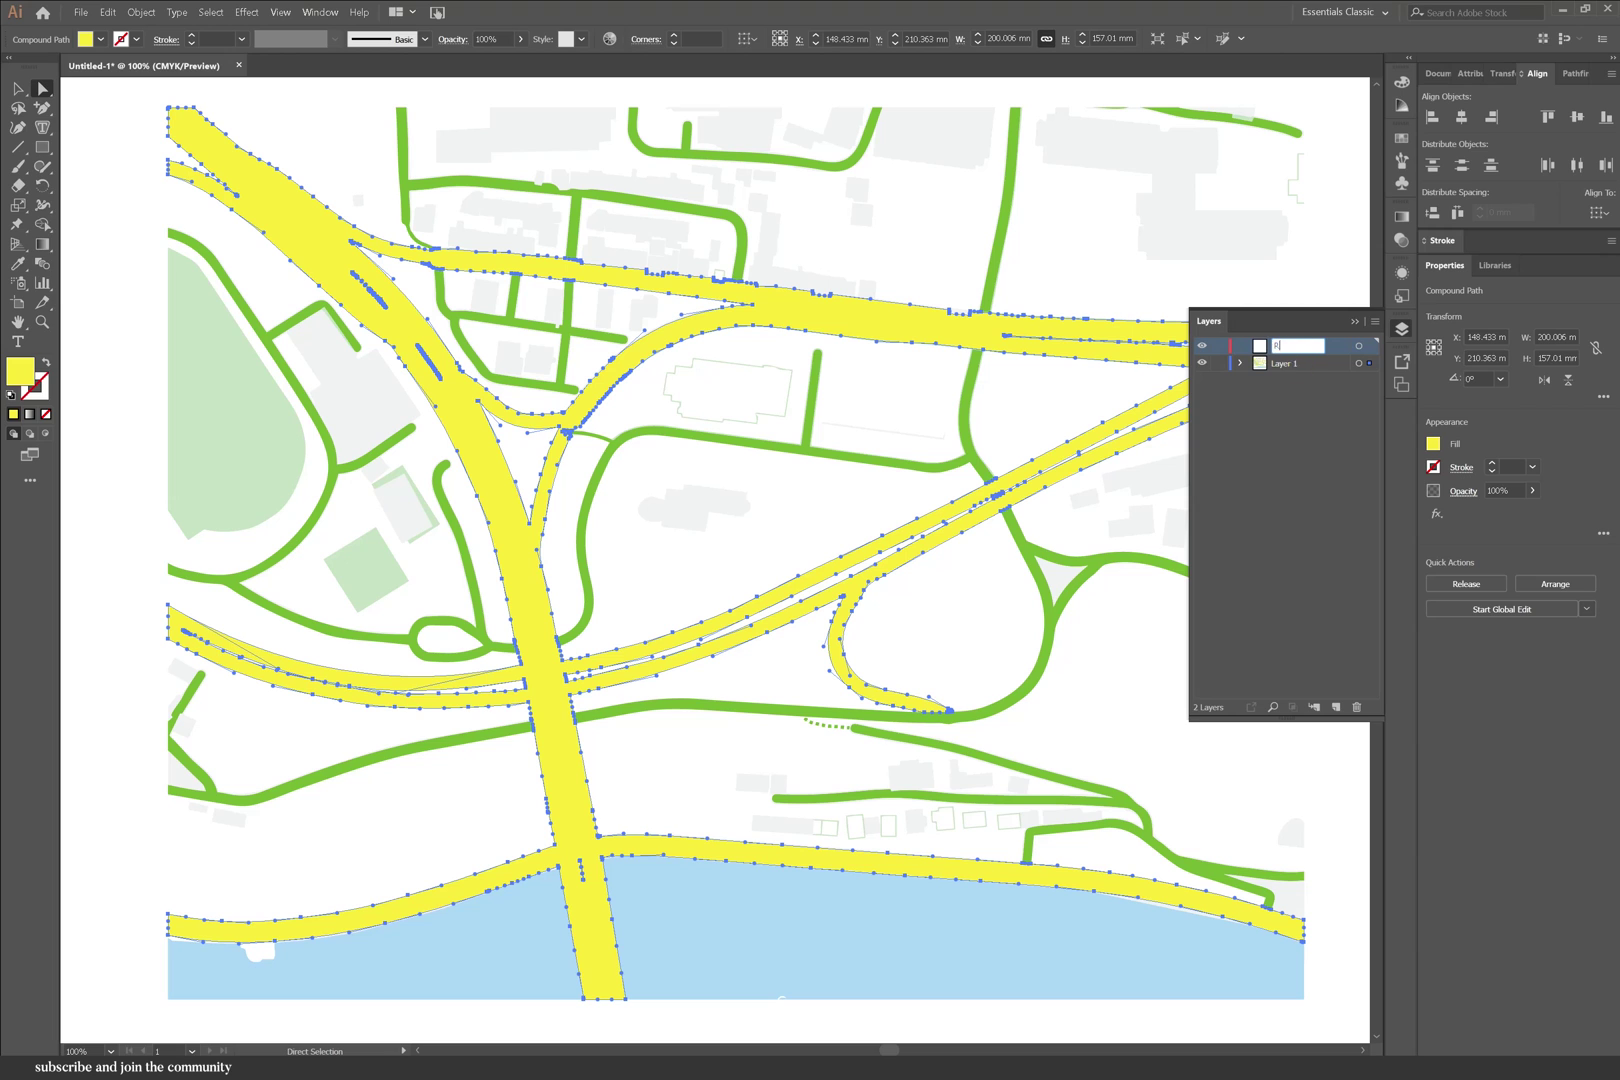
text(oads)
key(Return)
- Paste the yellow roads onto the Roads layer and hide that layer
click(16, 89)
key(ctrl+x)
key(ctrl+f)
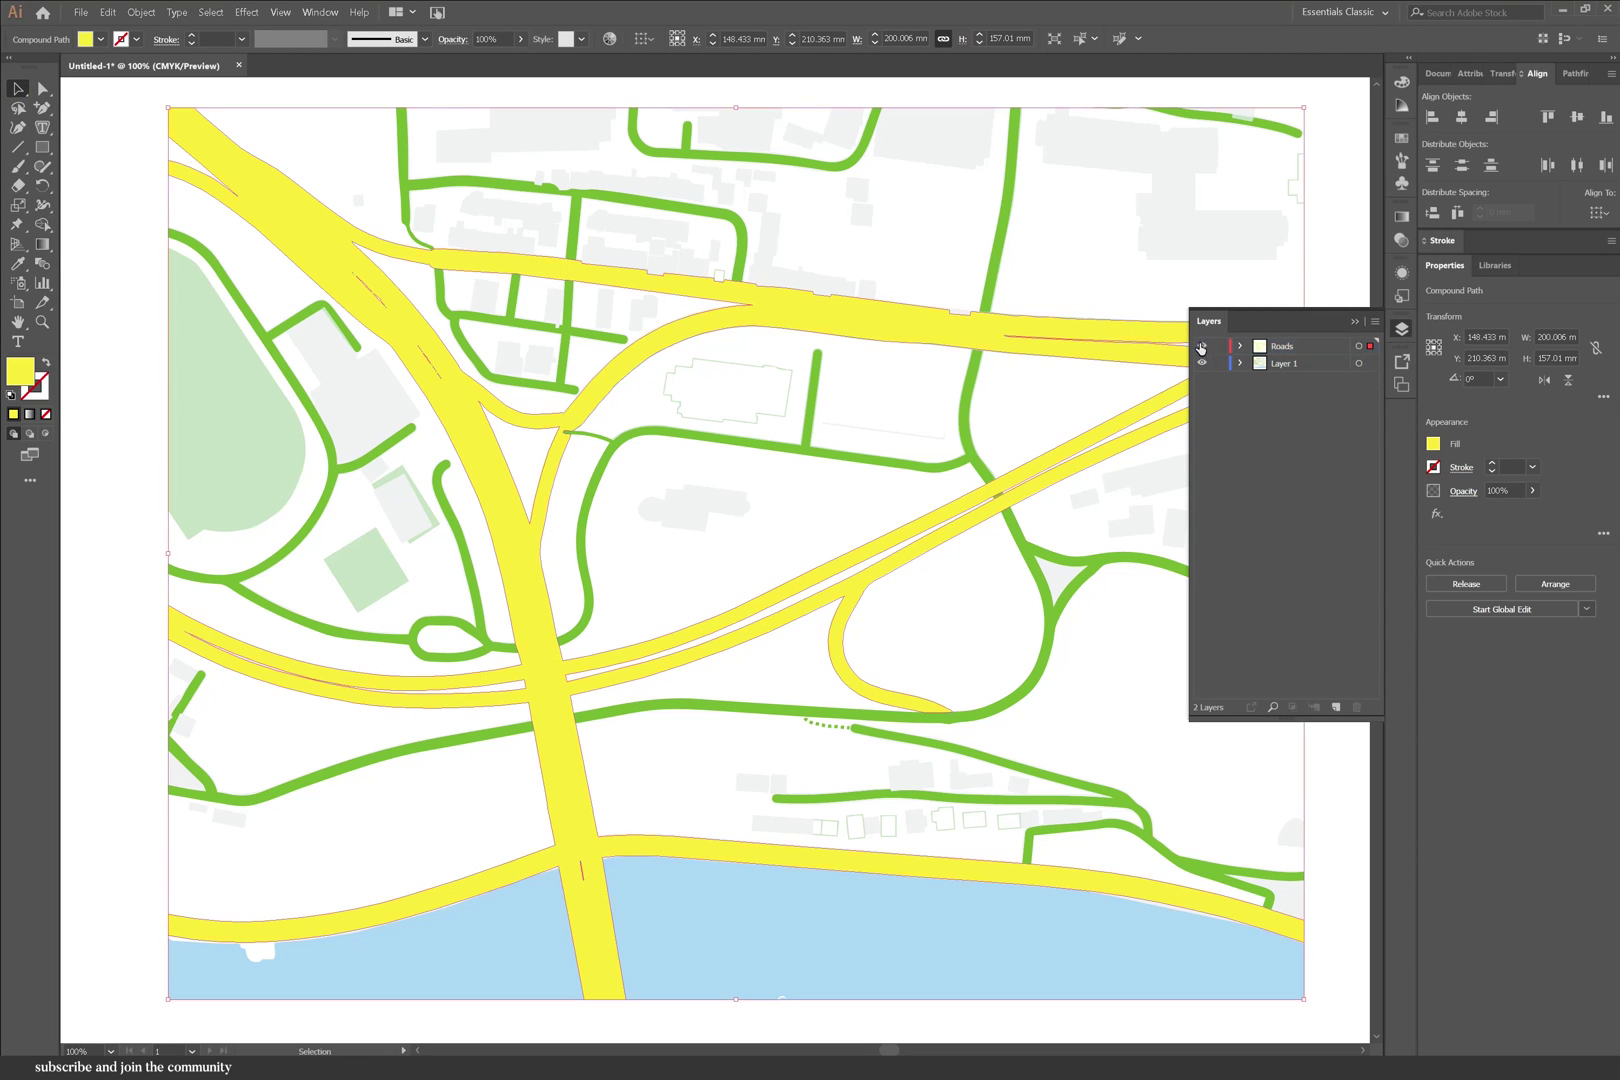
click(1201, 346)
- Select and remove stray path fragments and leftover points
key(a)
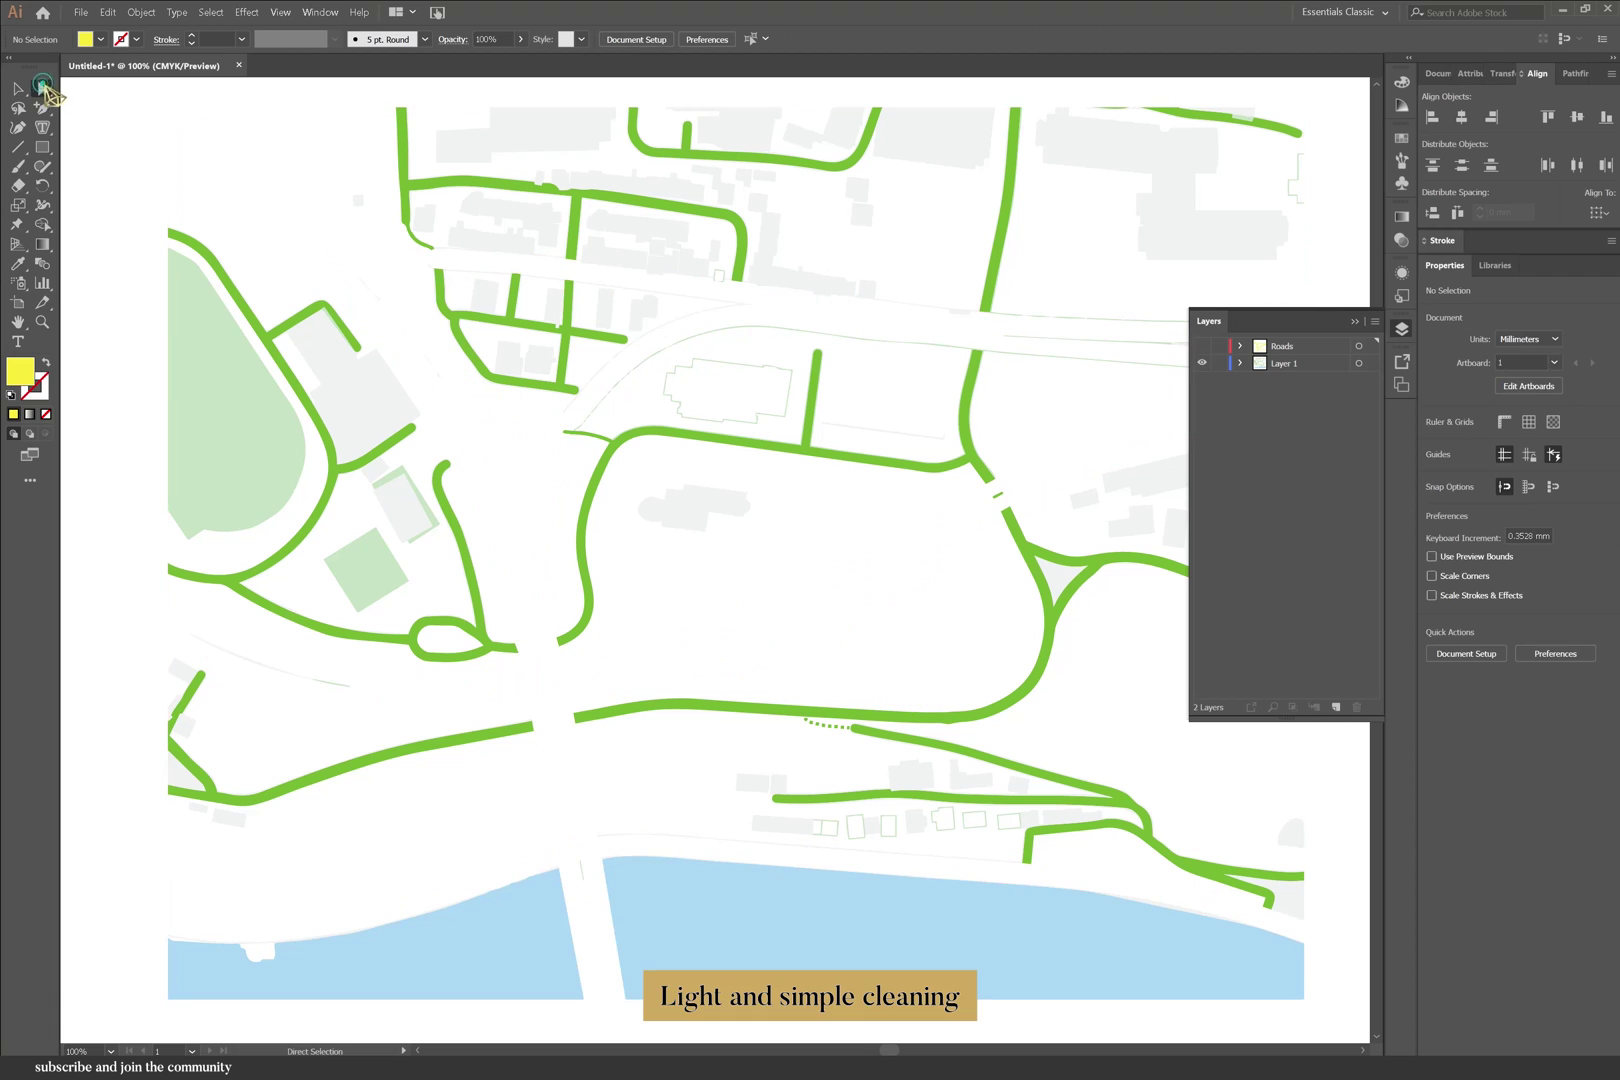
click(375, 295)
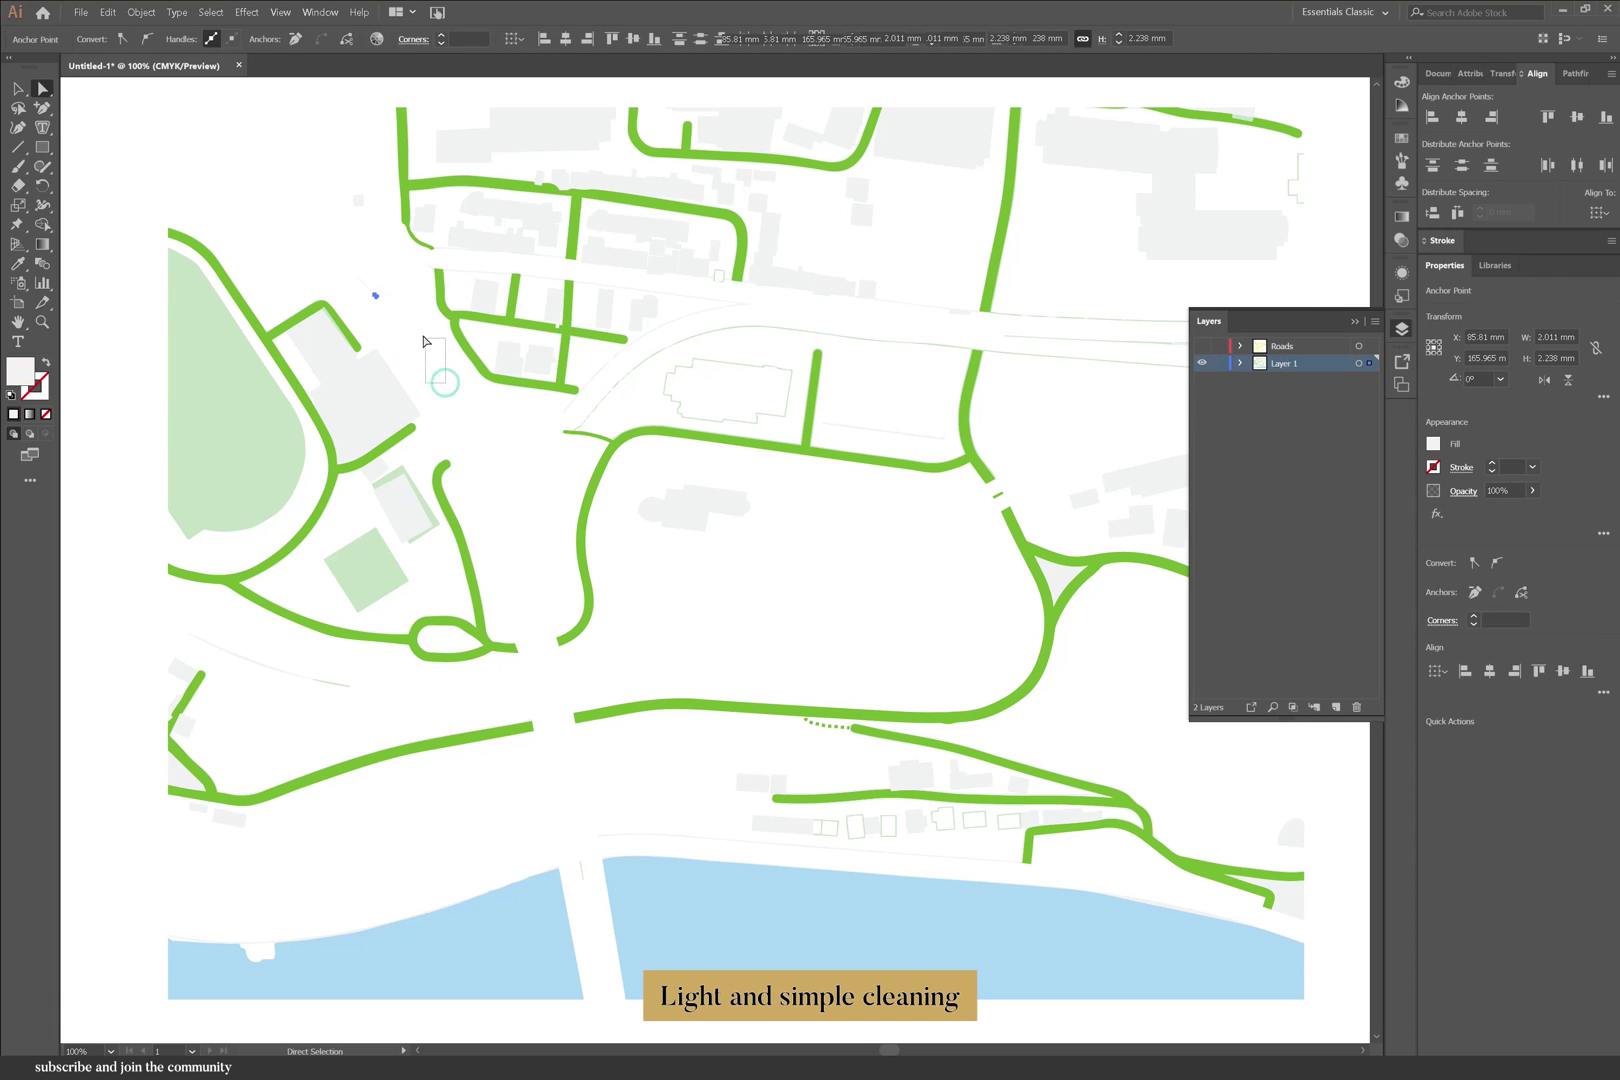
drag(400, 327, 352, 253)
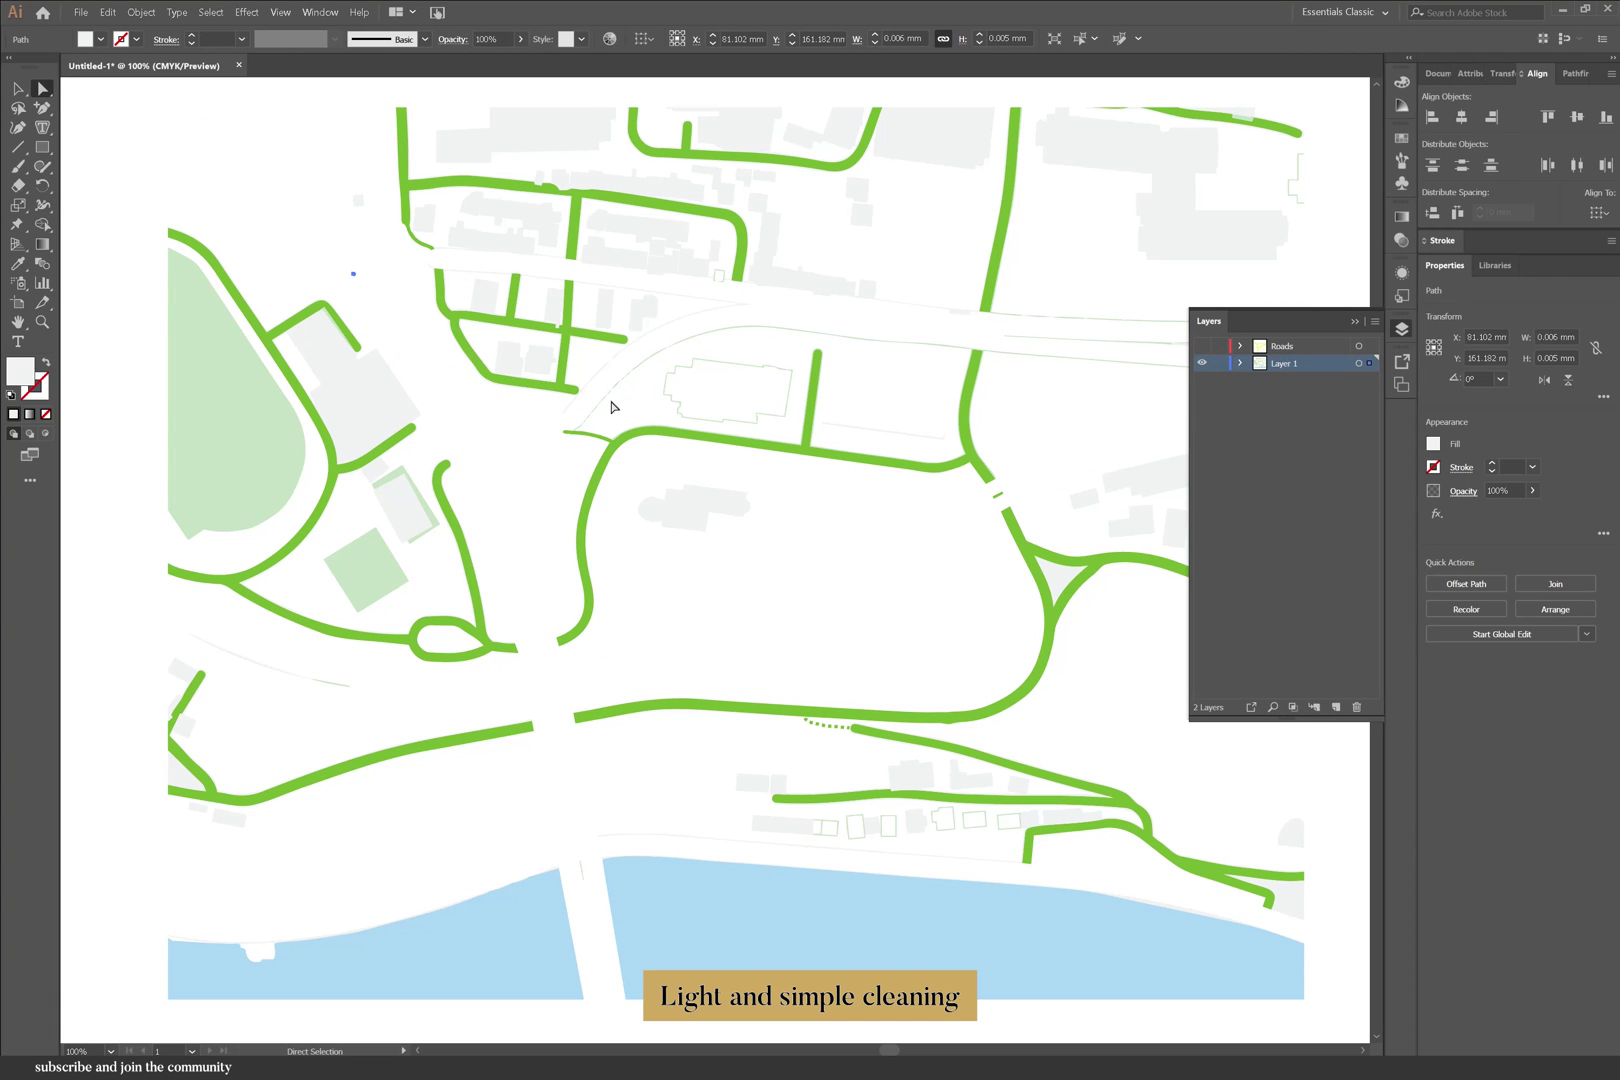
drag(620, 409, 603, 337)
click(535, 460)
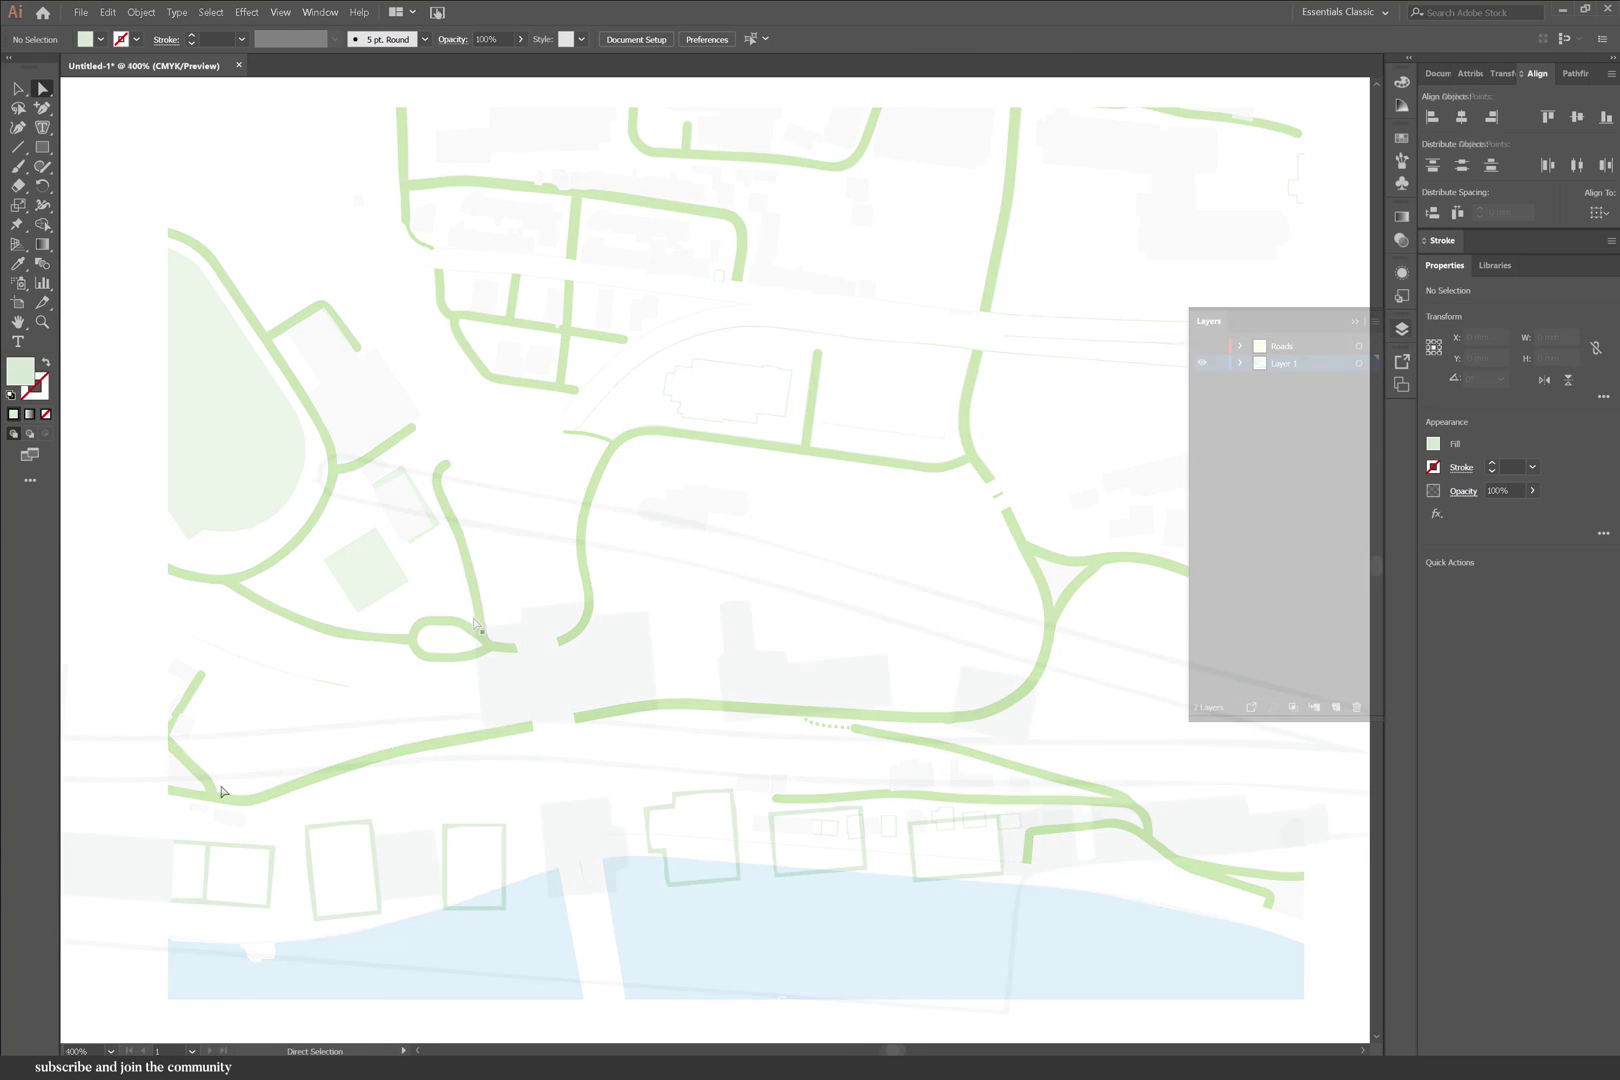
- Fill the row of empty building outlines along the lower street light grey with Shape Builder
drag(157, 686, 1020, 961)
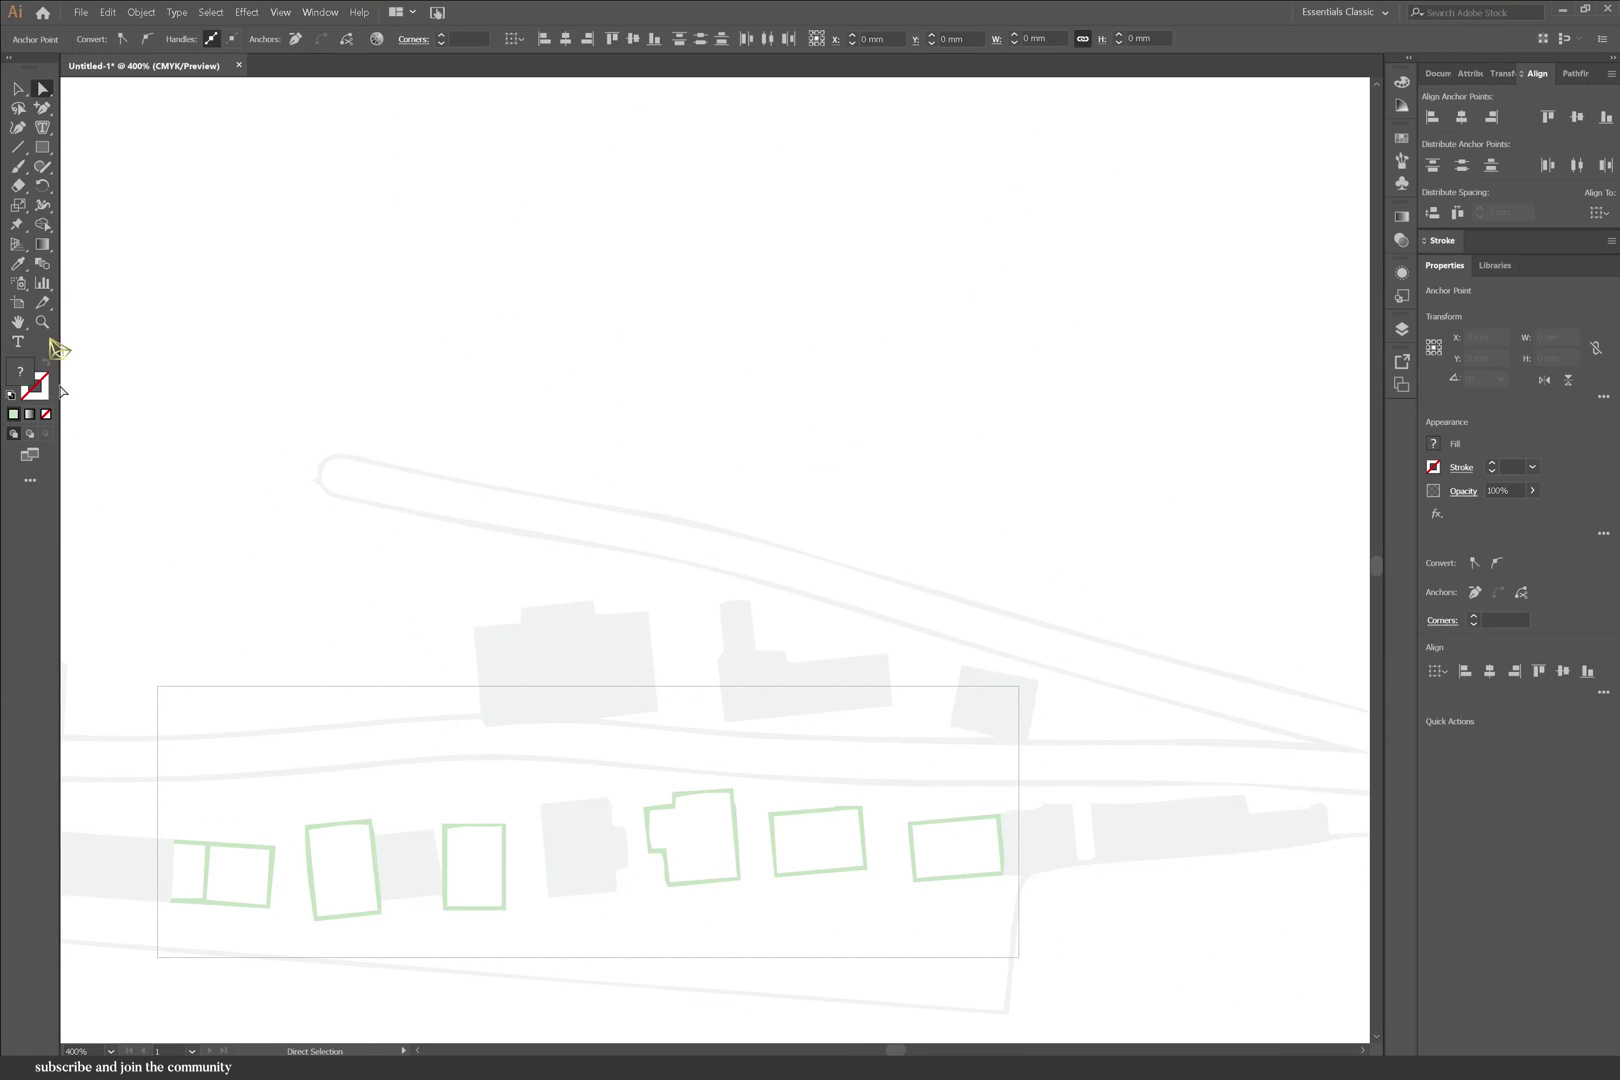
click(42, 224)
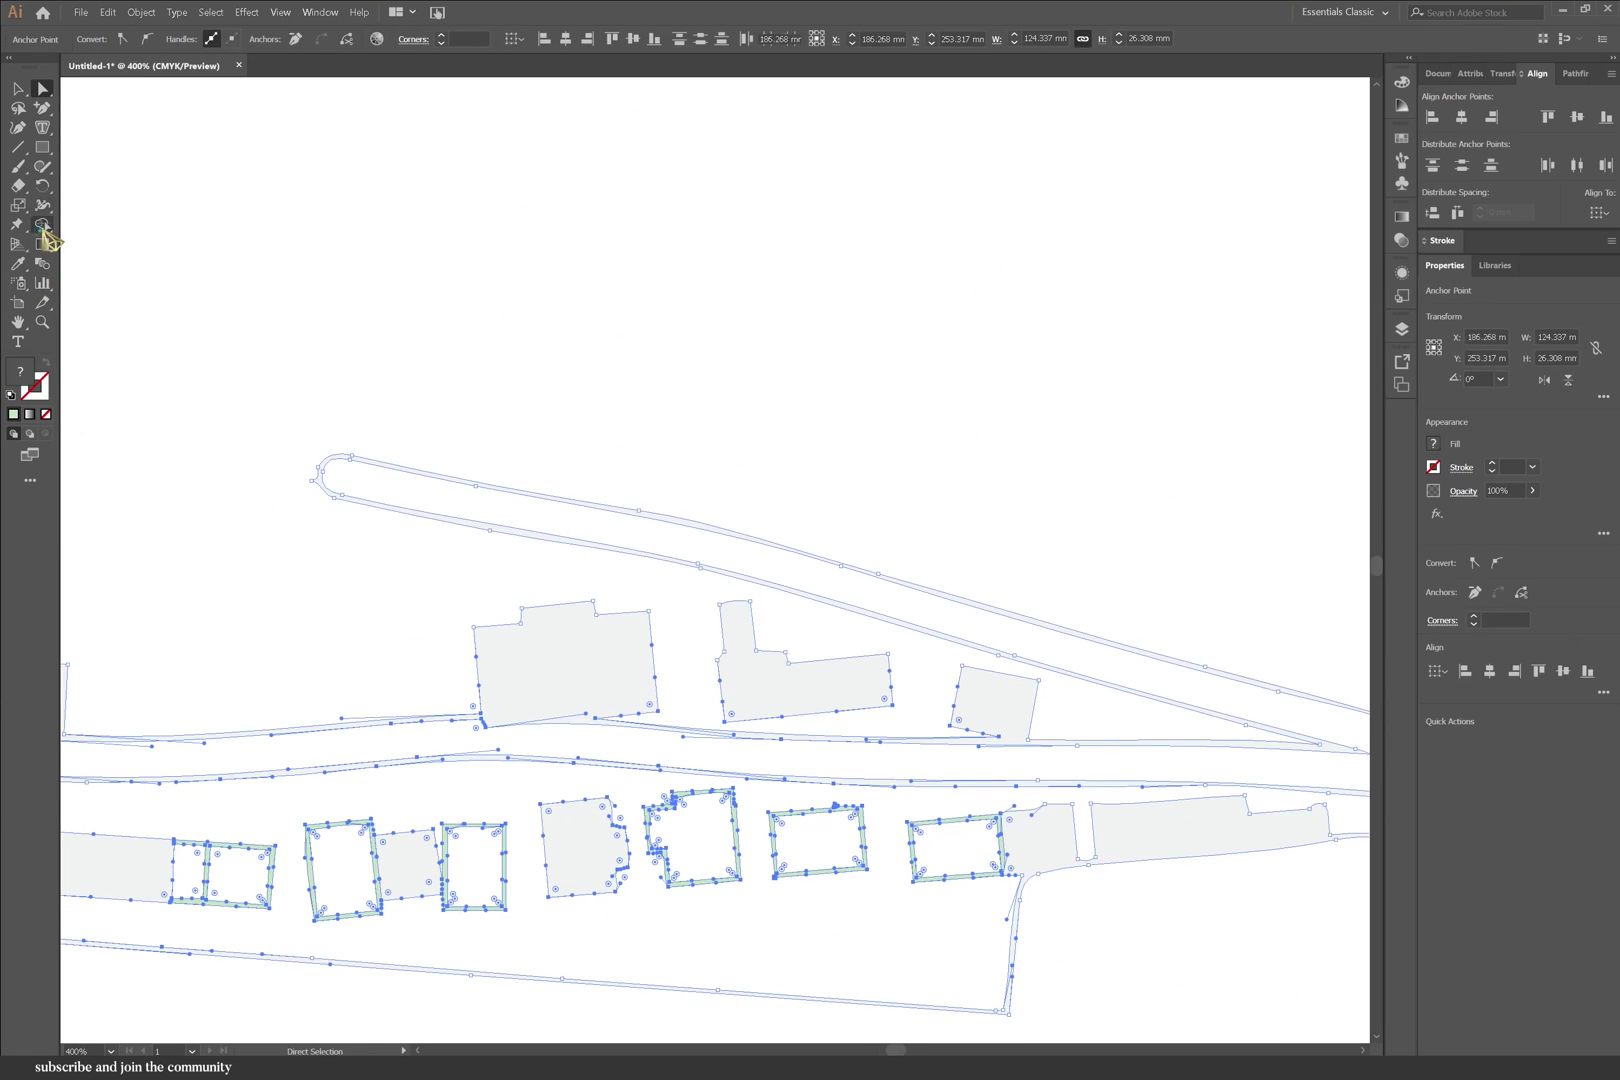
click(150, 878)
click(200, 857)
click(38, 224)
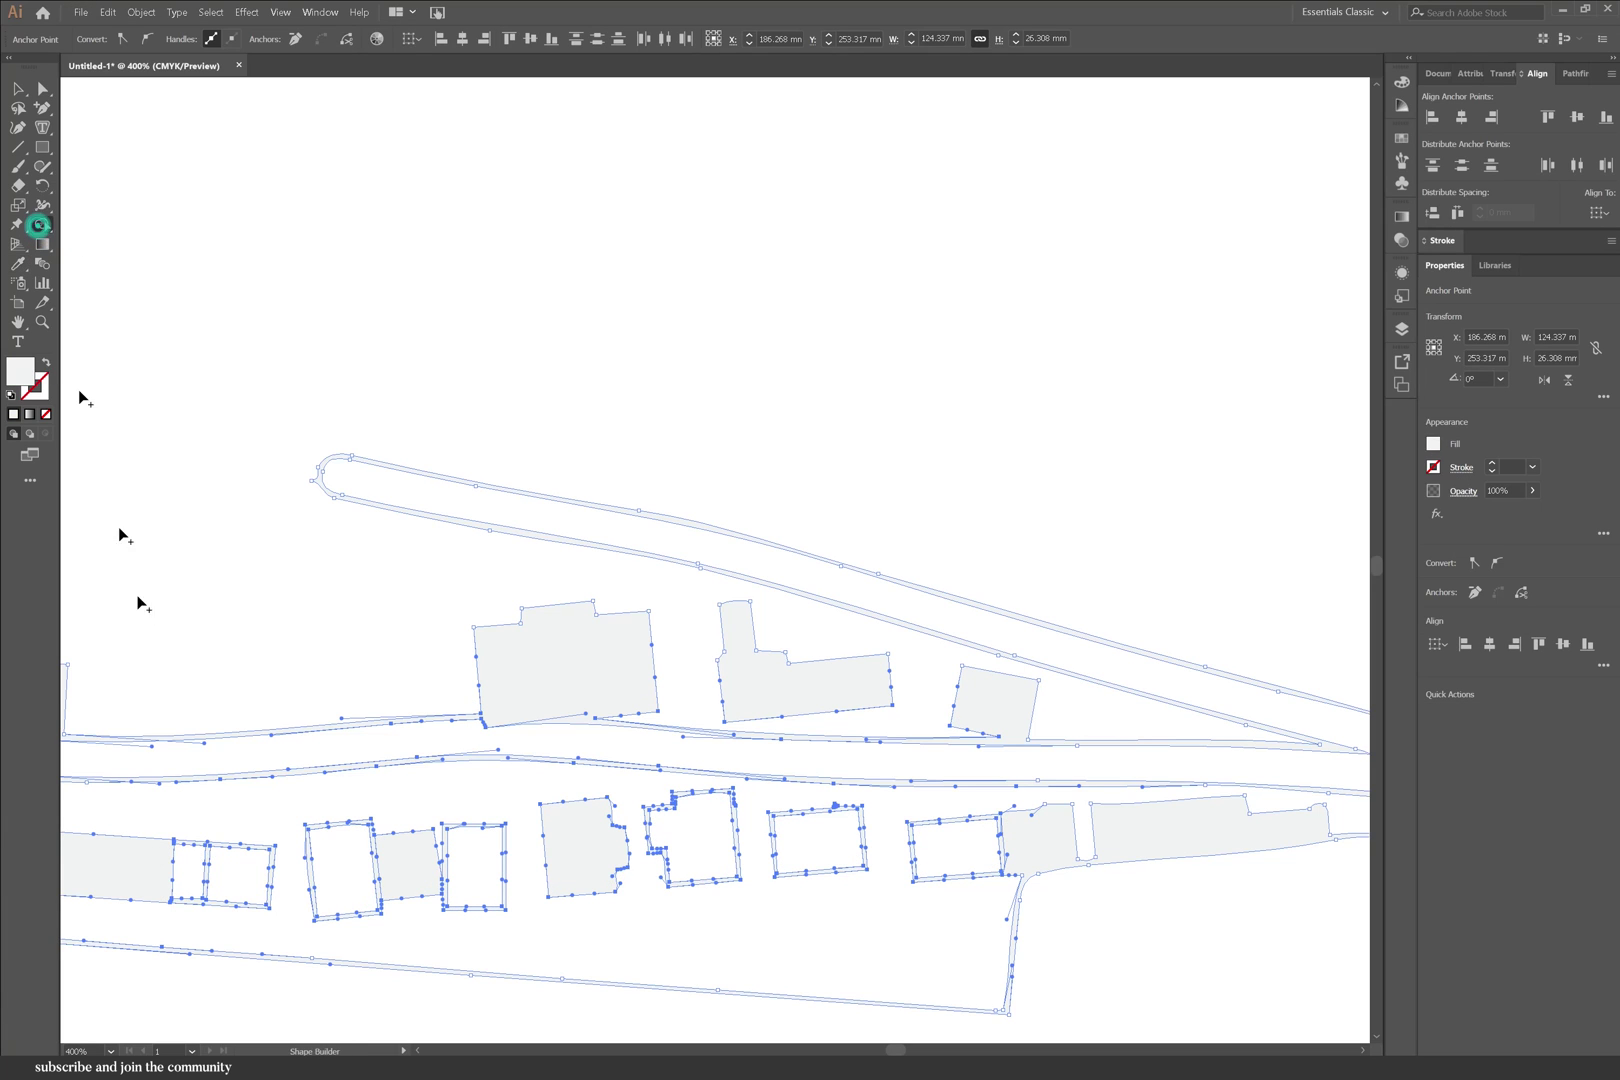
click(240, 872)
click(343, 872)
click(475, 866)
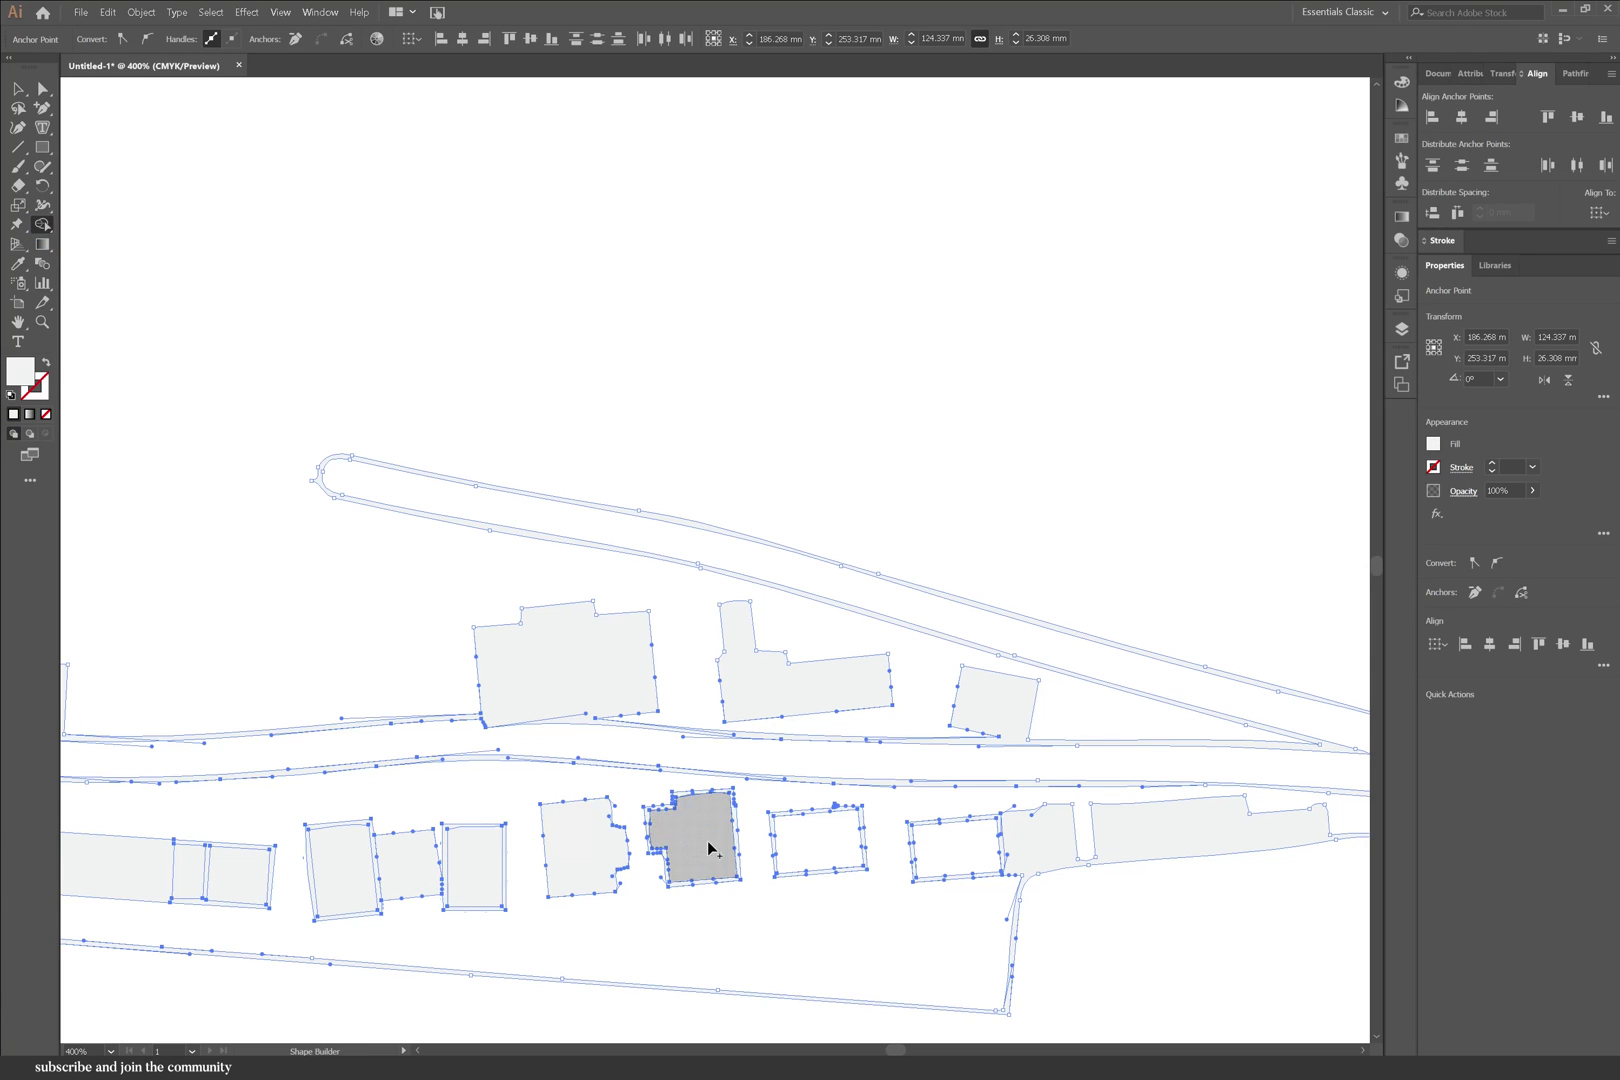
click(707, 840)
click(818, 842)
click(950, 850)
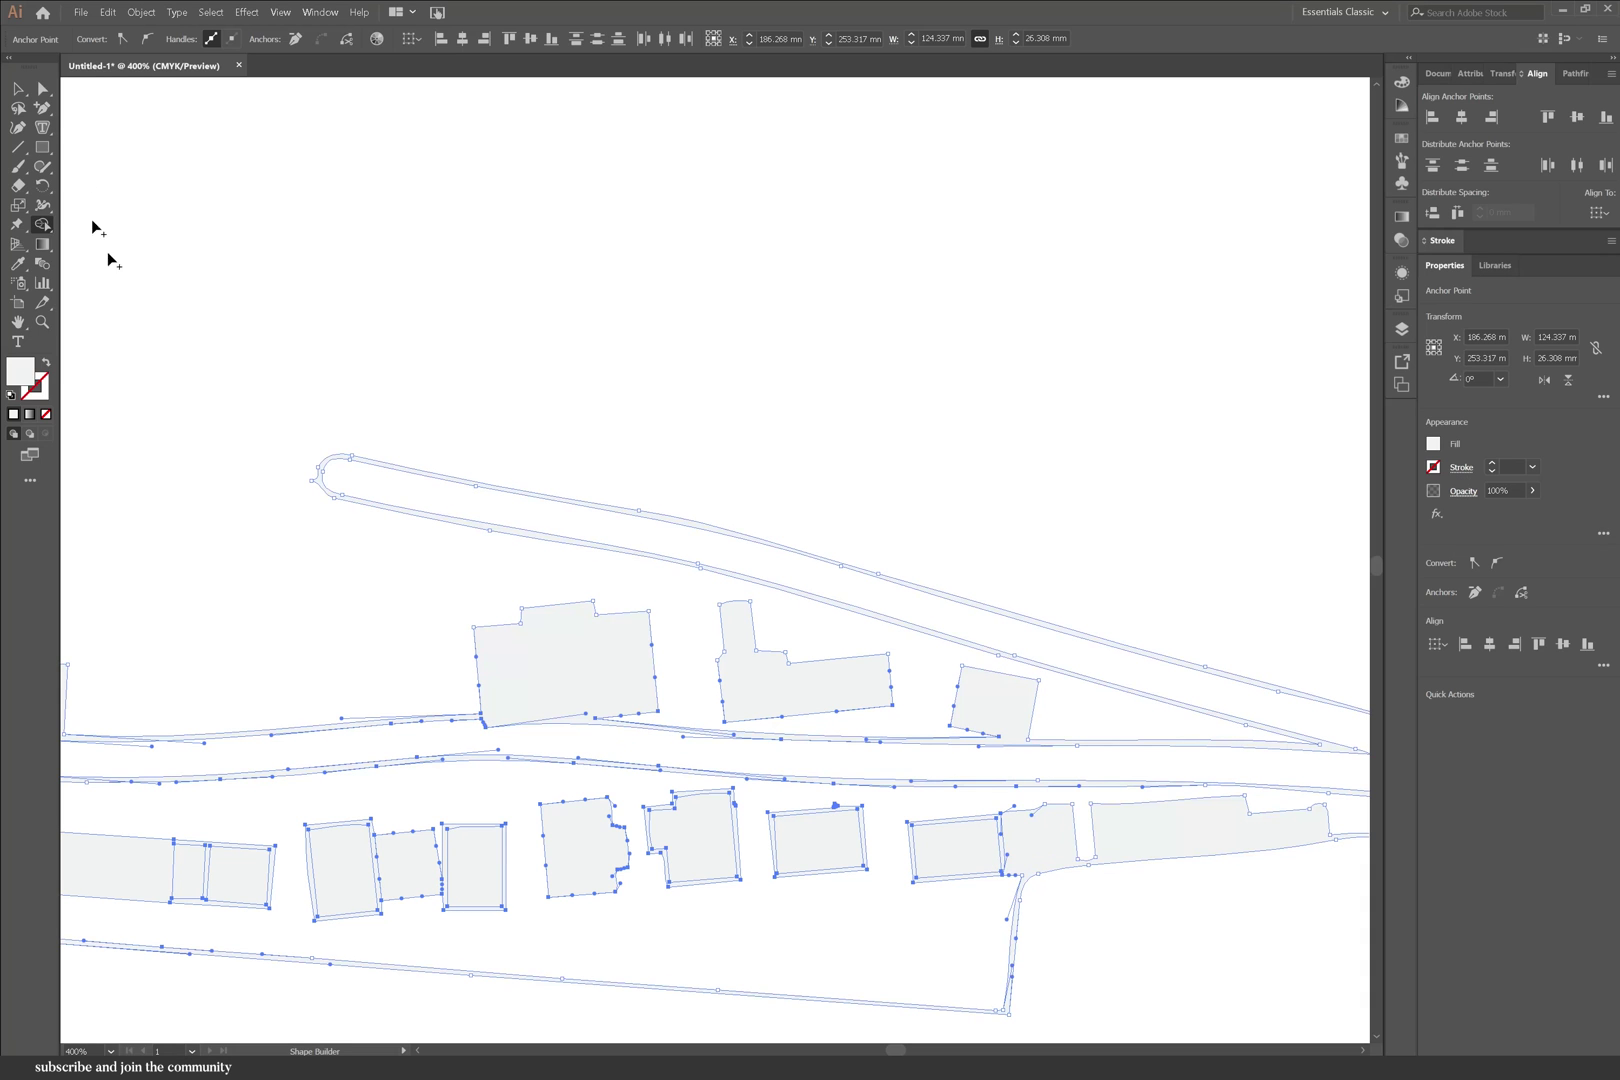
- Select two of the building outlines
click(42, 89)
click(257, 340)
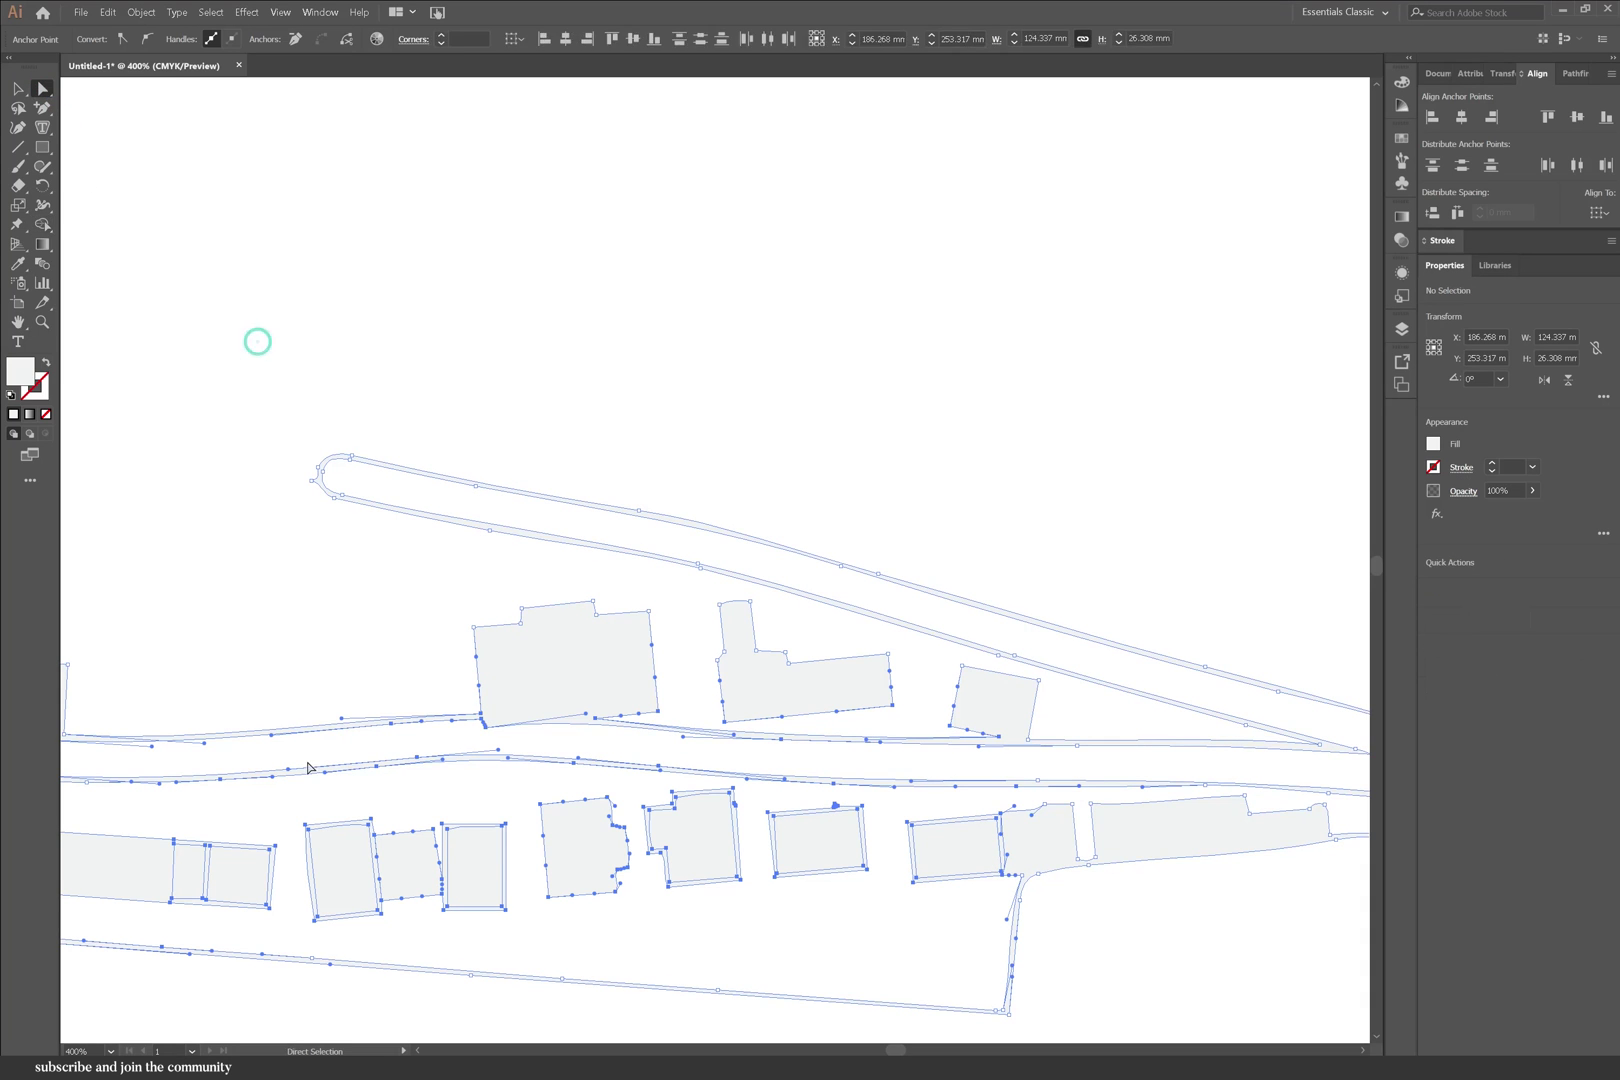
click(368, 828)
shift+click(428, 838)
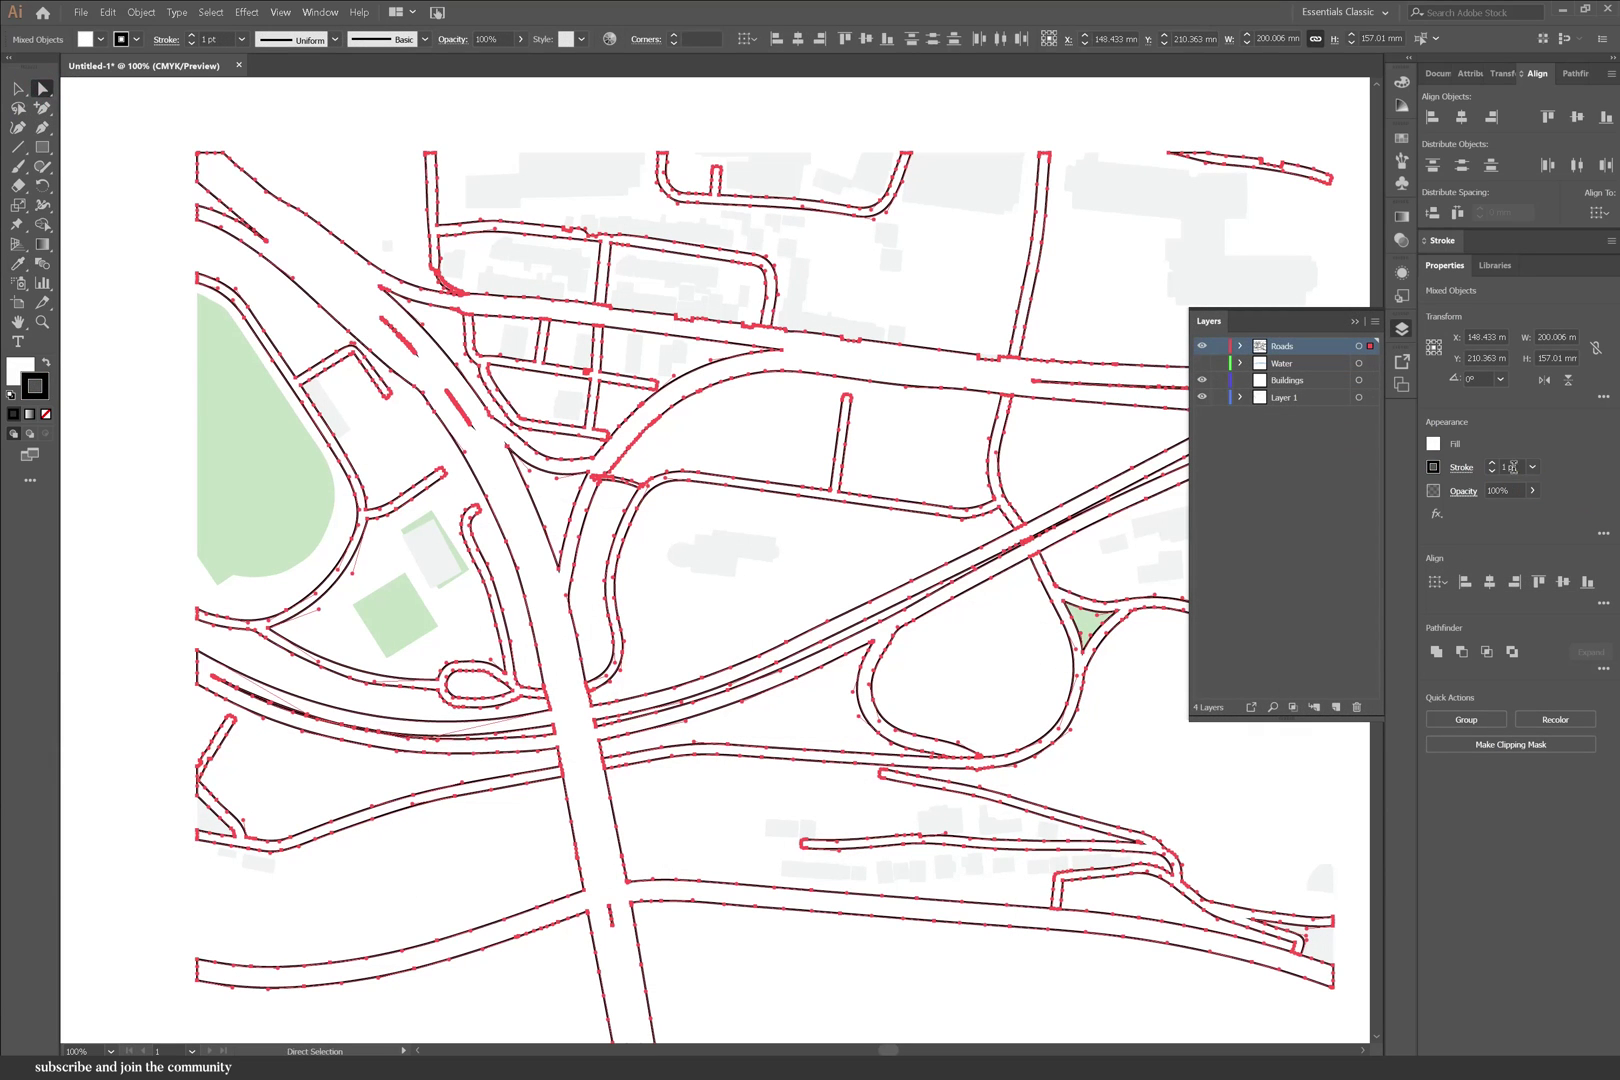
- Give the selected road outlines a 0.2 pt stroke weight, then deselect them
click(1512, 466)
text(0.5)
key(Return)
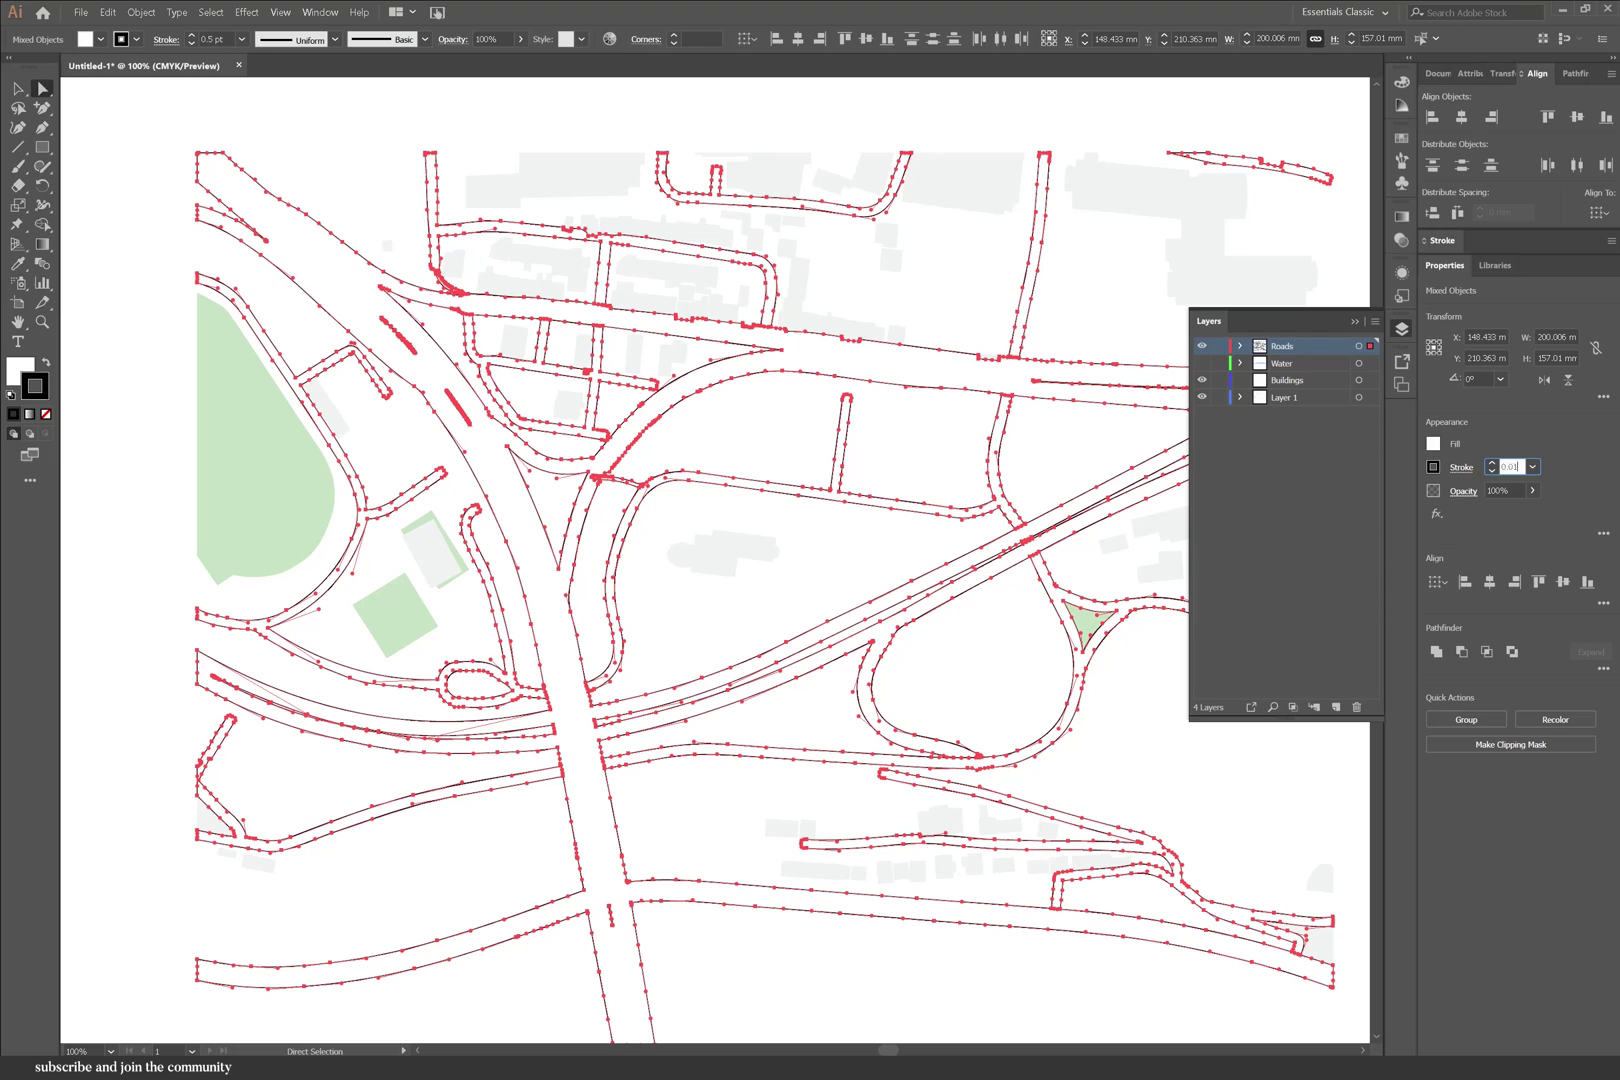
key(Return)
click(148, 338)
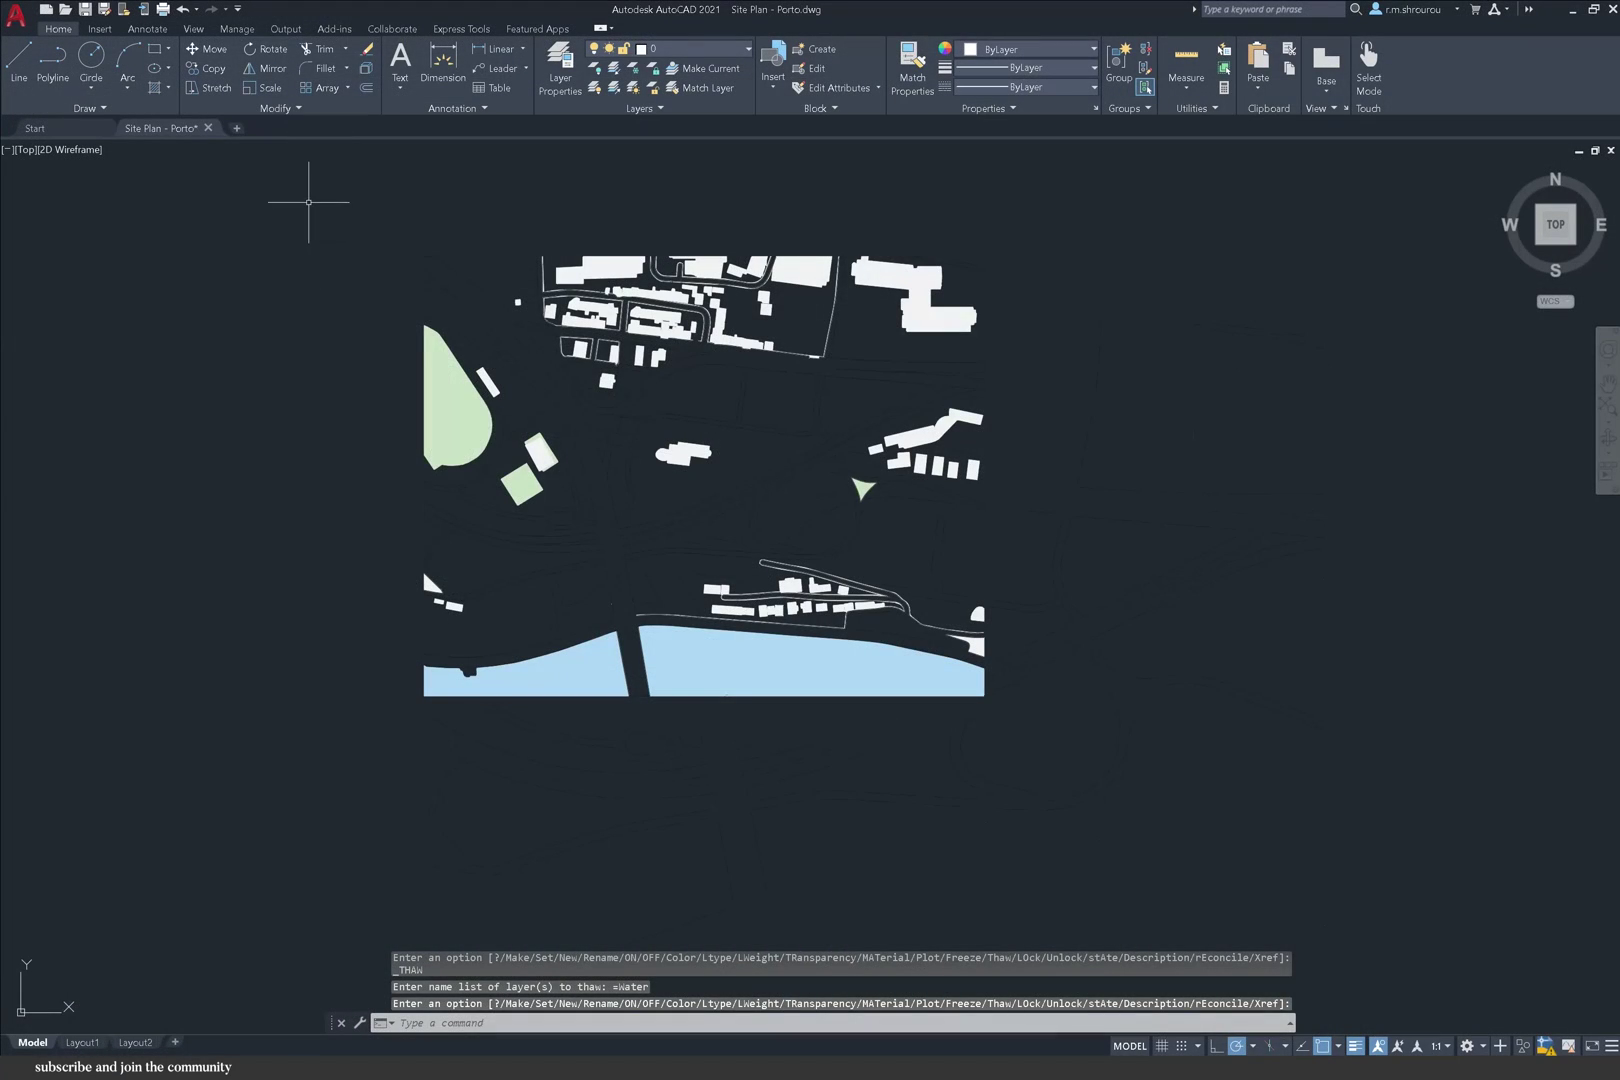
- Erase the green park hatches with Select Similar, then the remaining water hatch
key(Return)
click(455, 400)
right_click(566, 555)
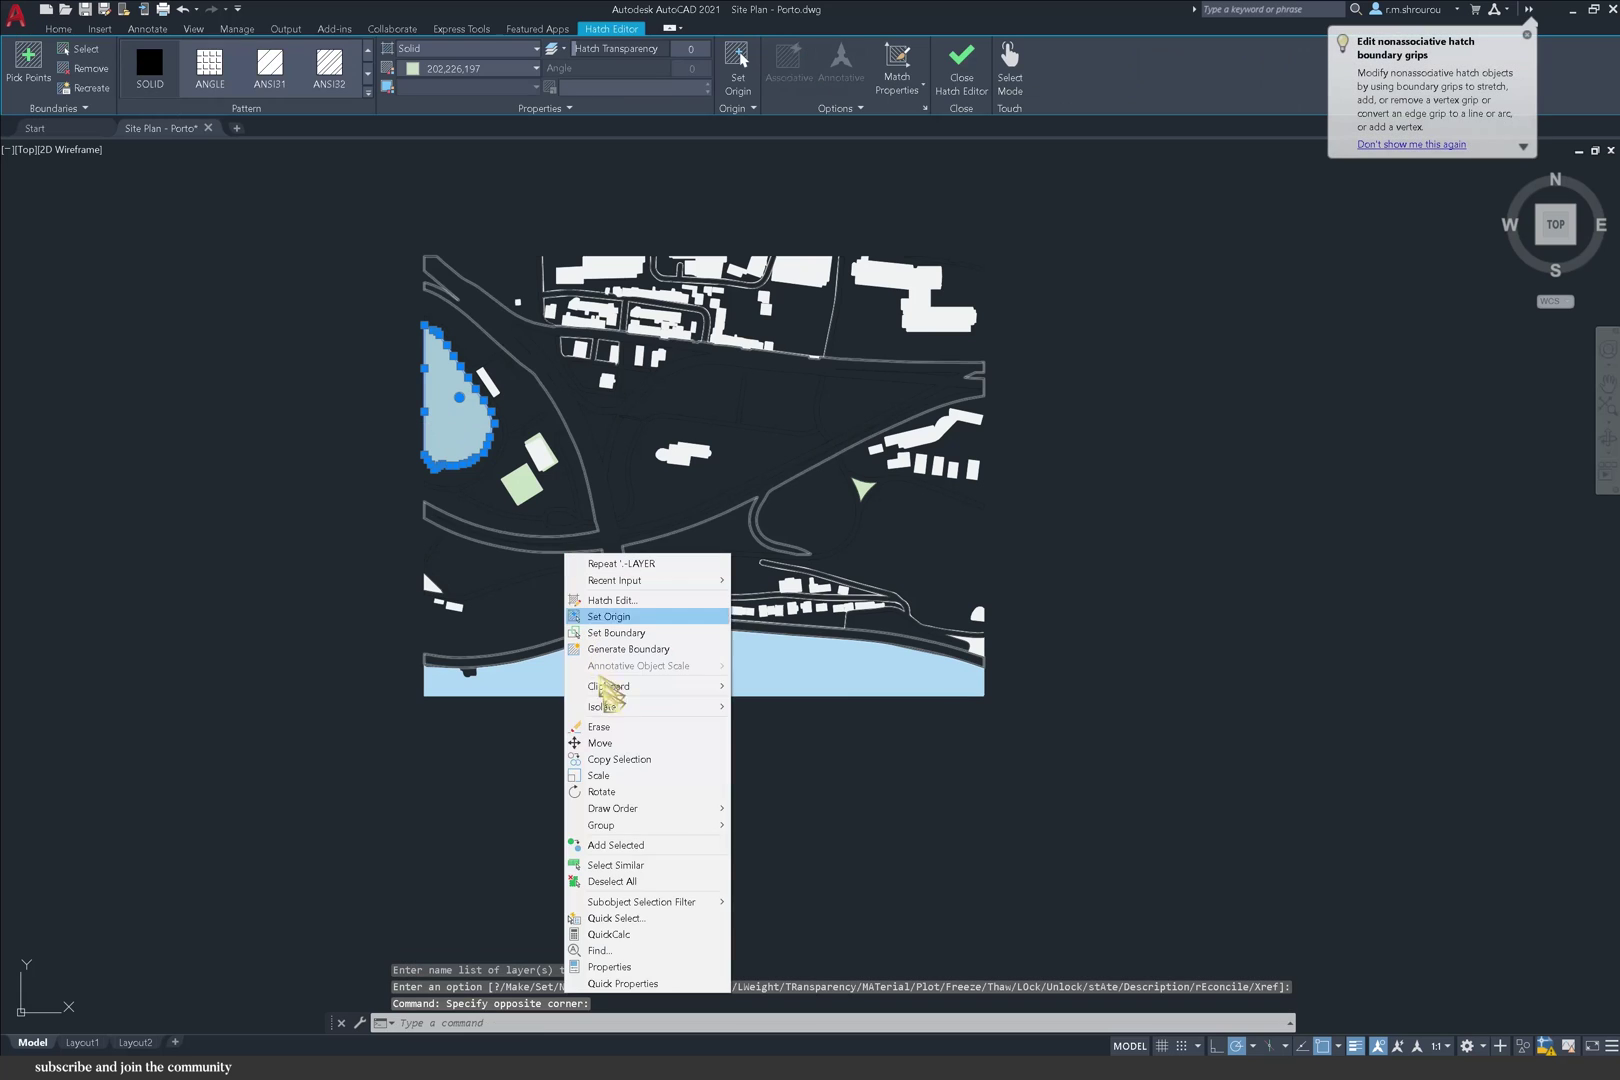
click(616, 865)
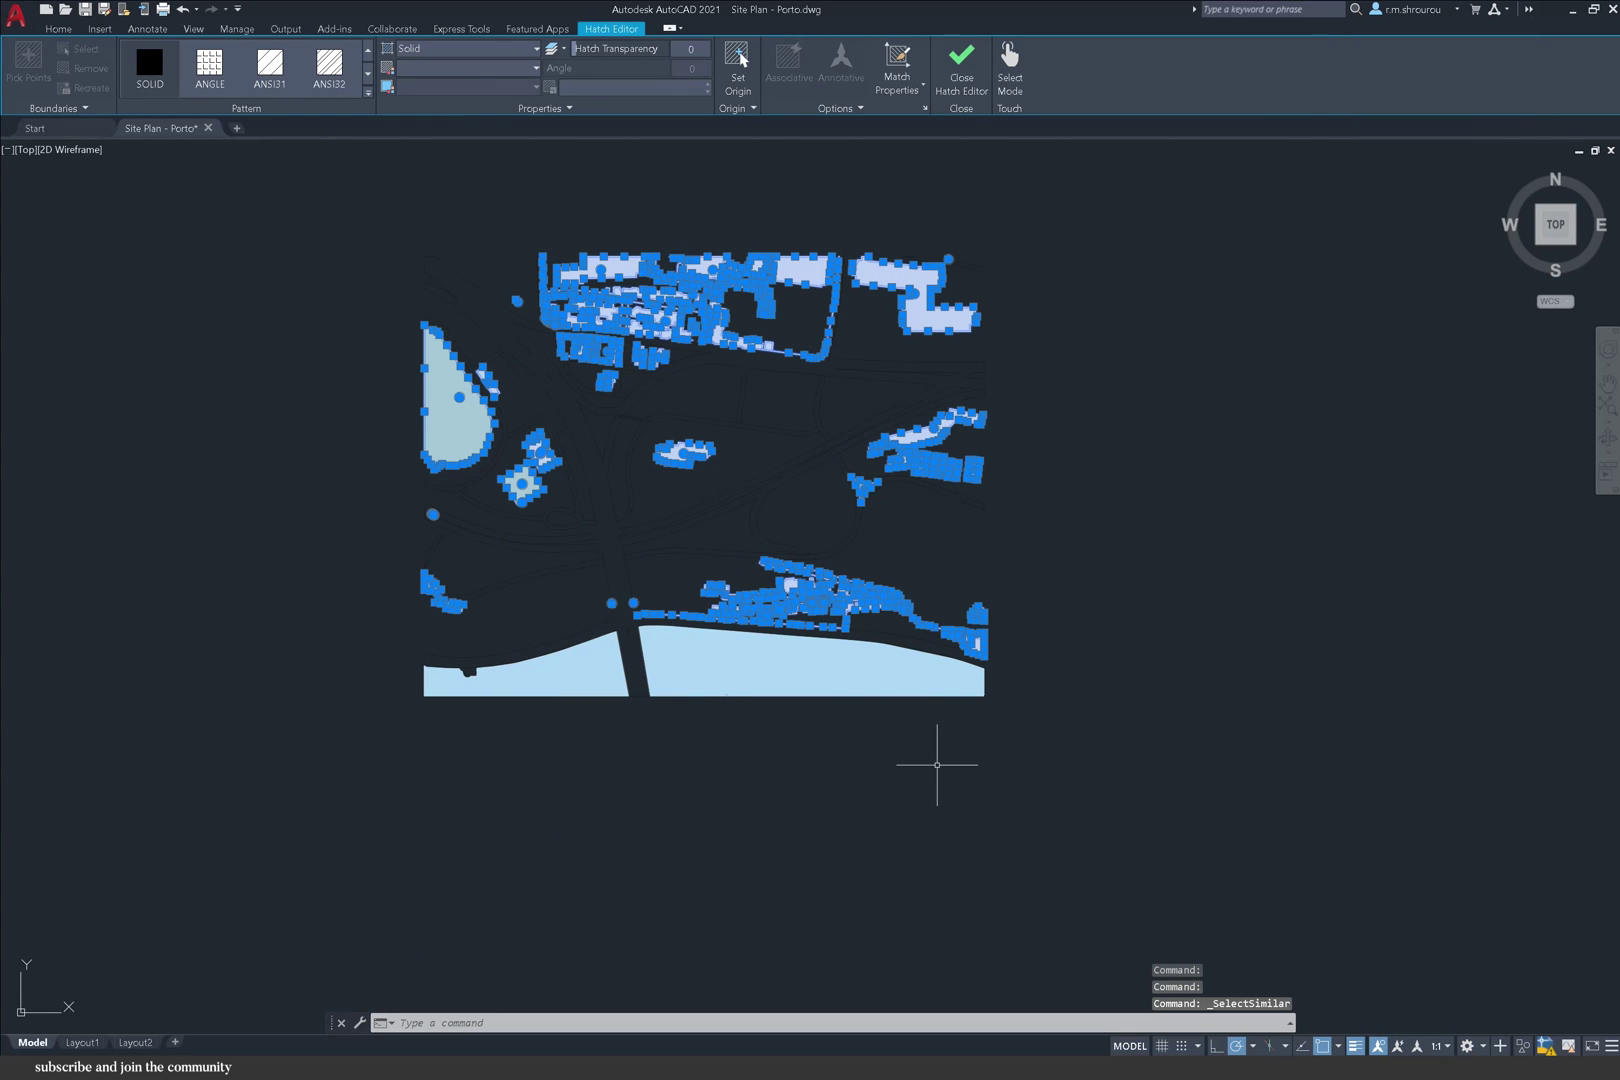
key(Delete)
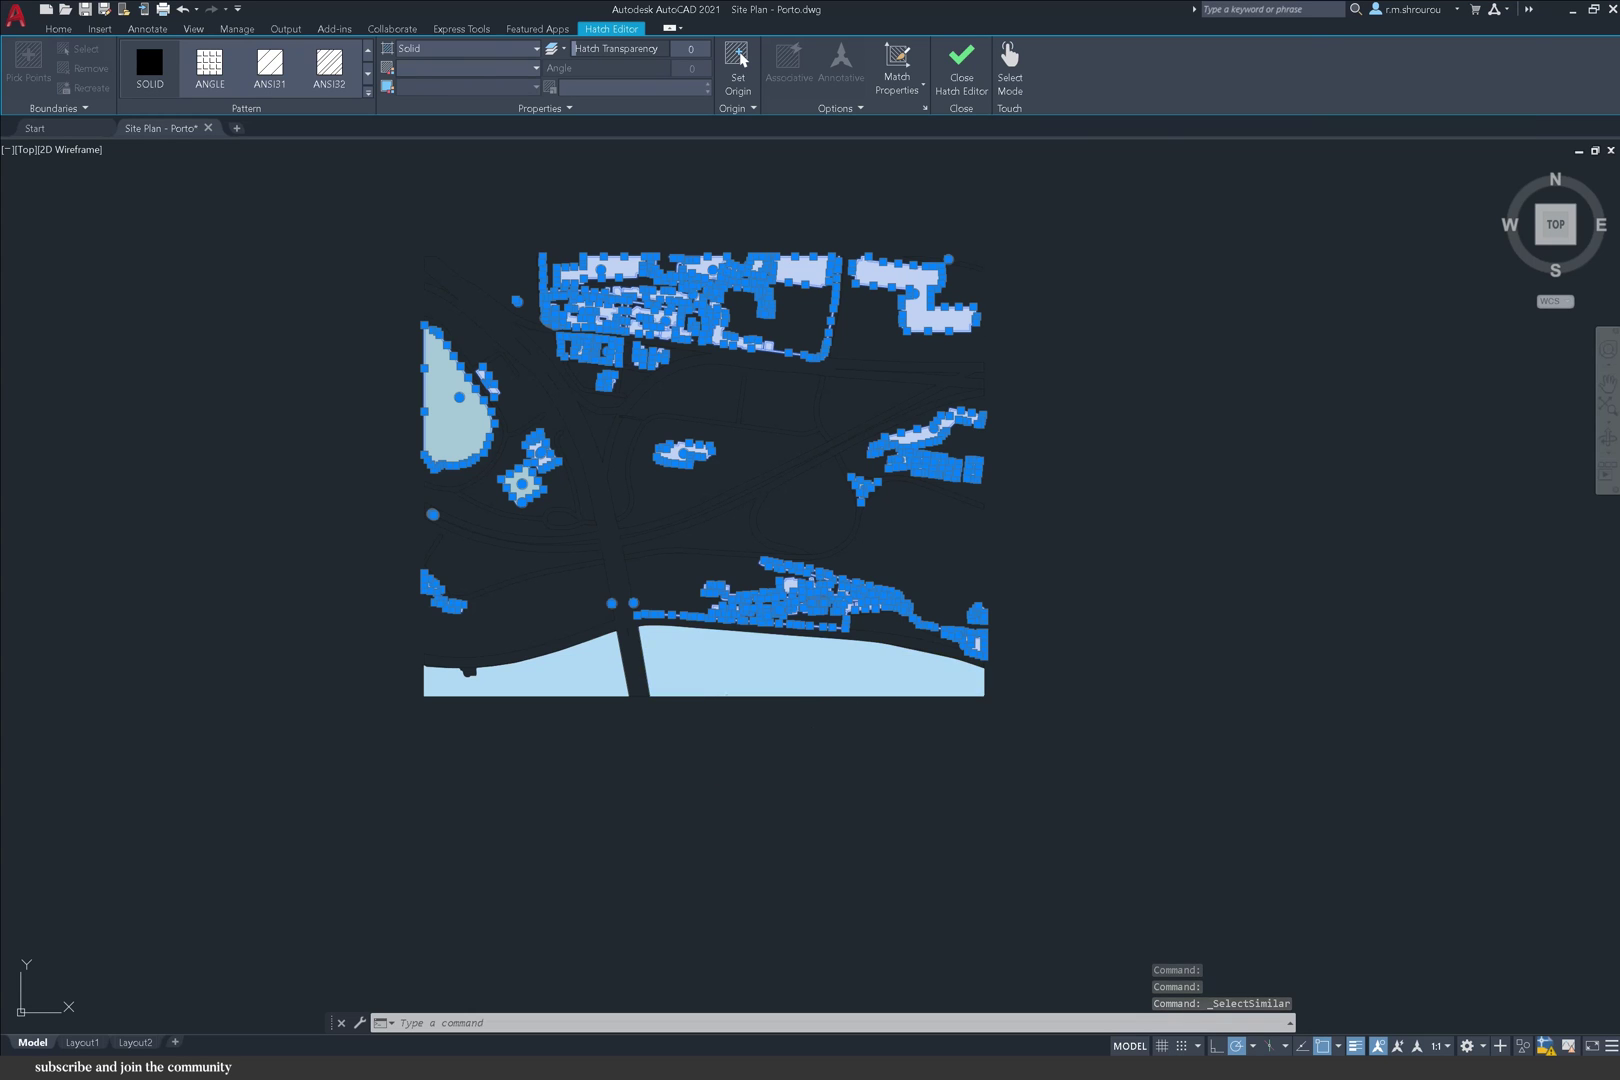
drag(824, 723, 697, 747)
key(Delete)
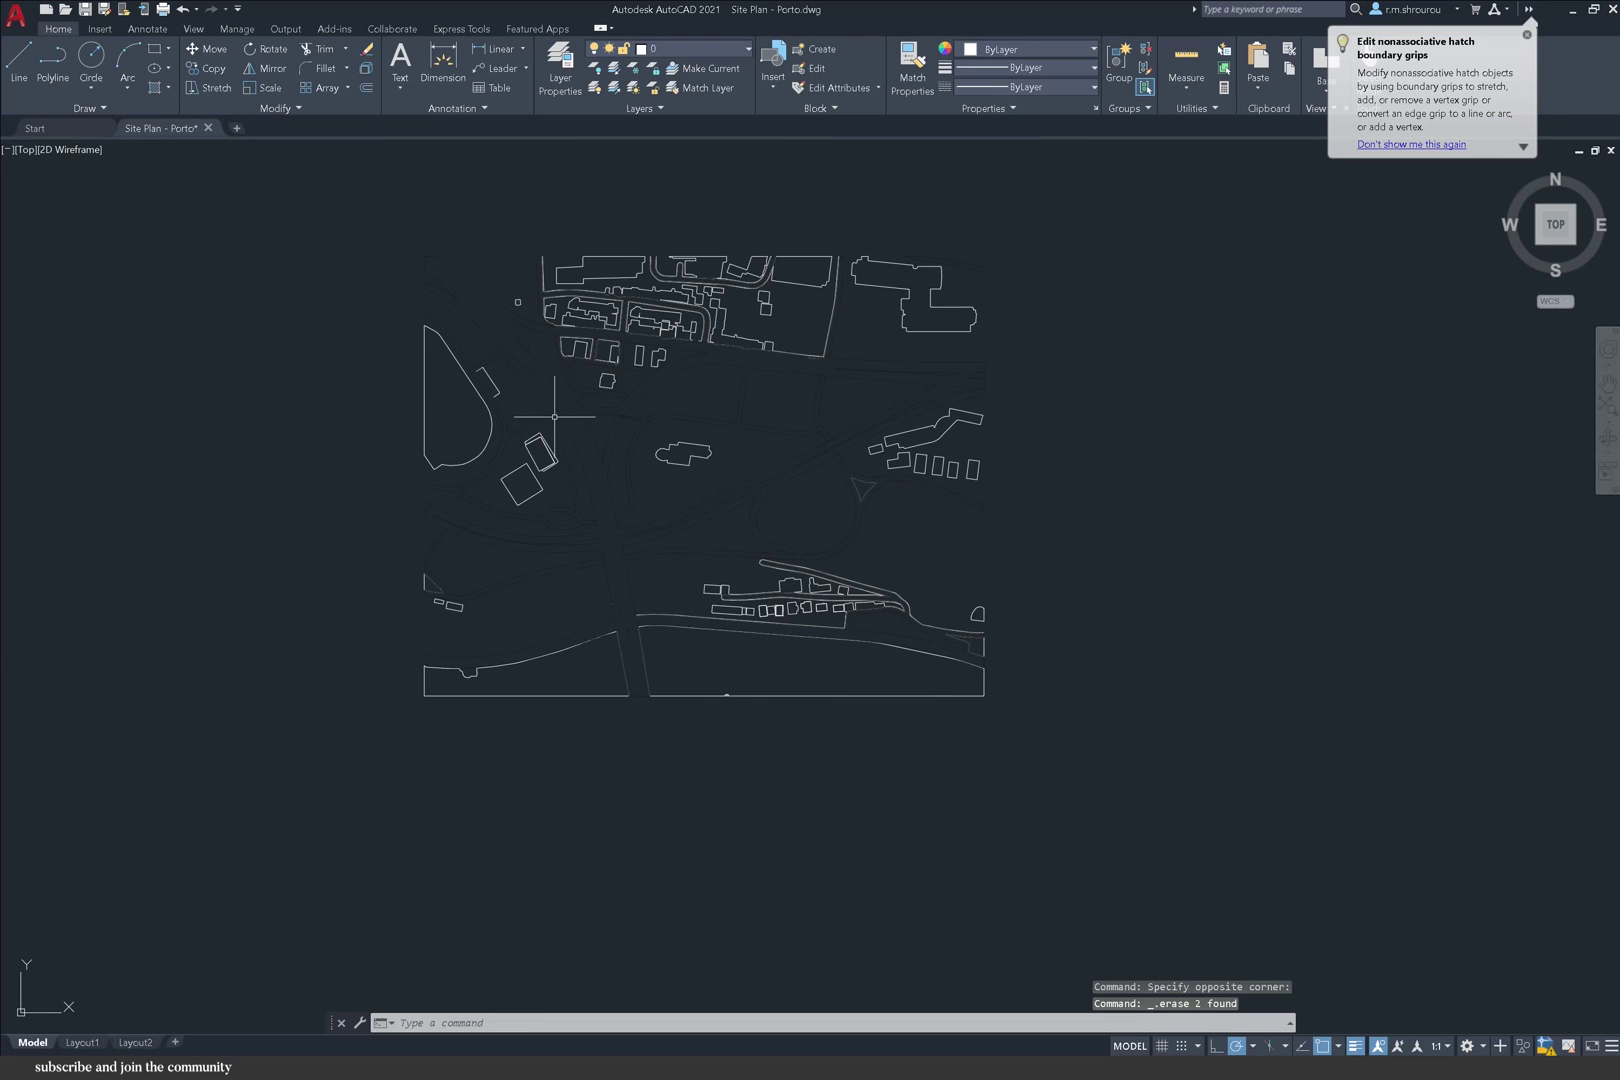
- Set all objects' colour and lineweight to ByLayer, then clear the selection
scroll(572, 361, up, 2)
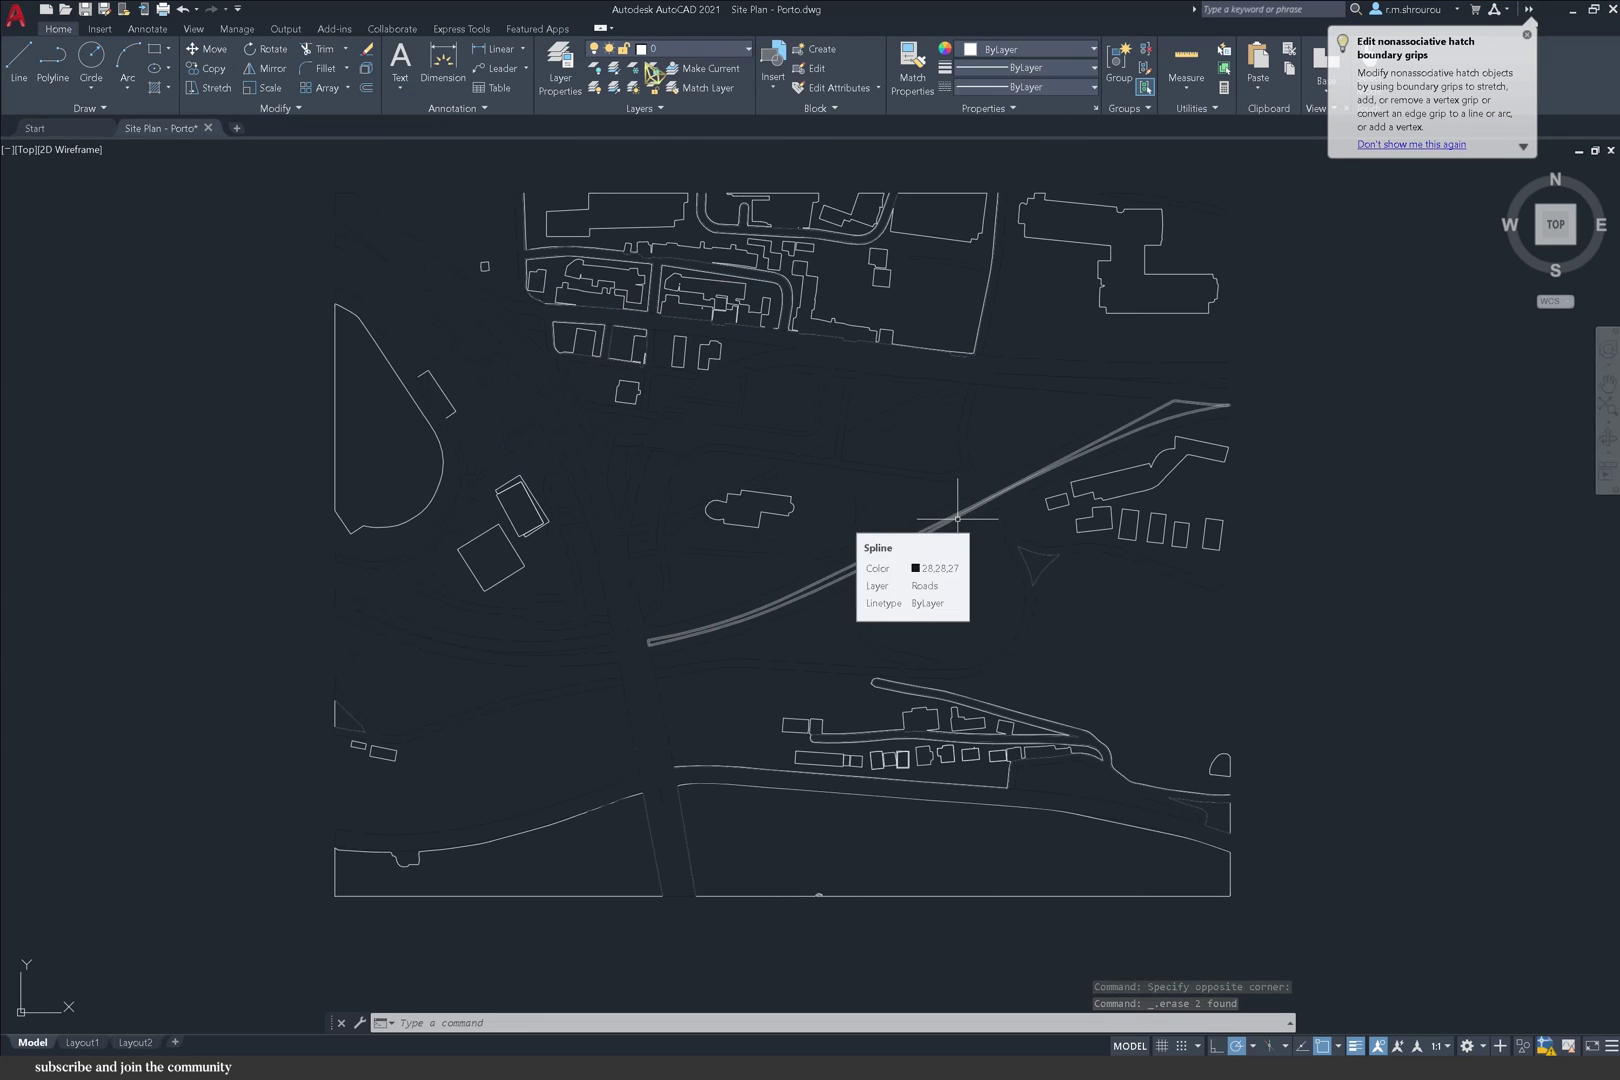
click(682, 52)
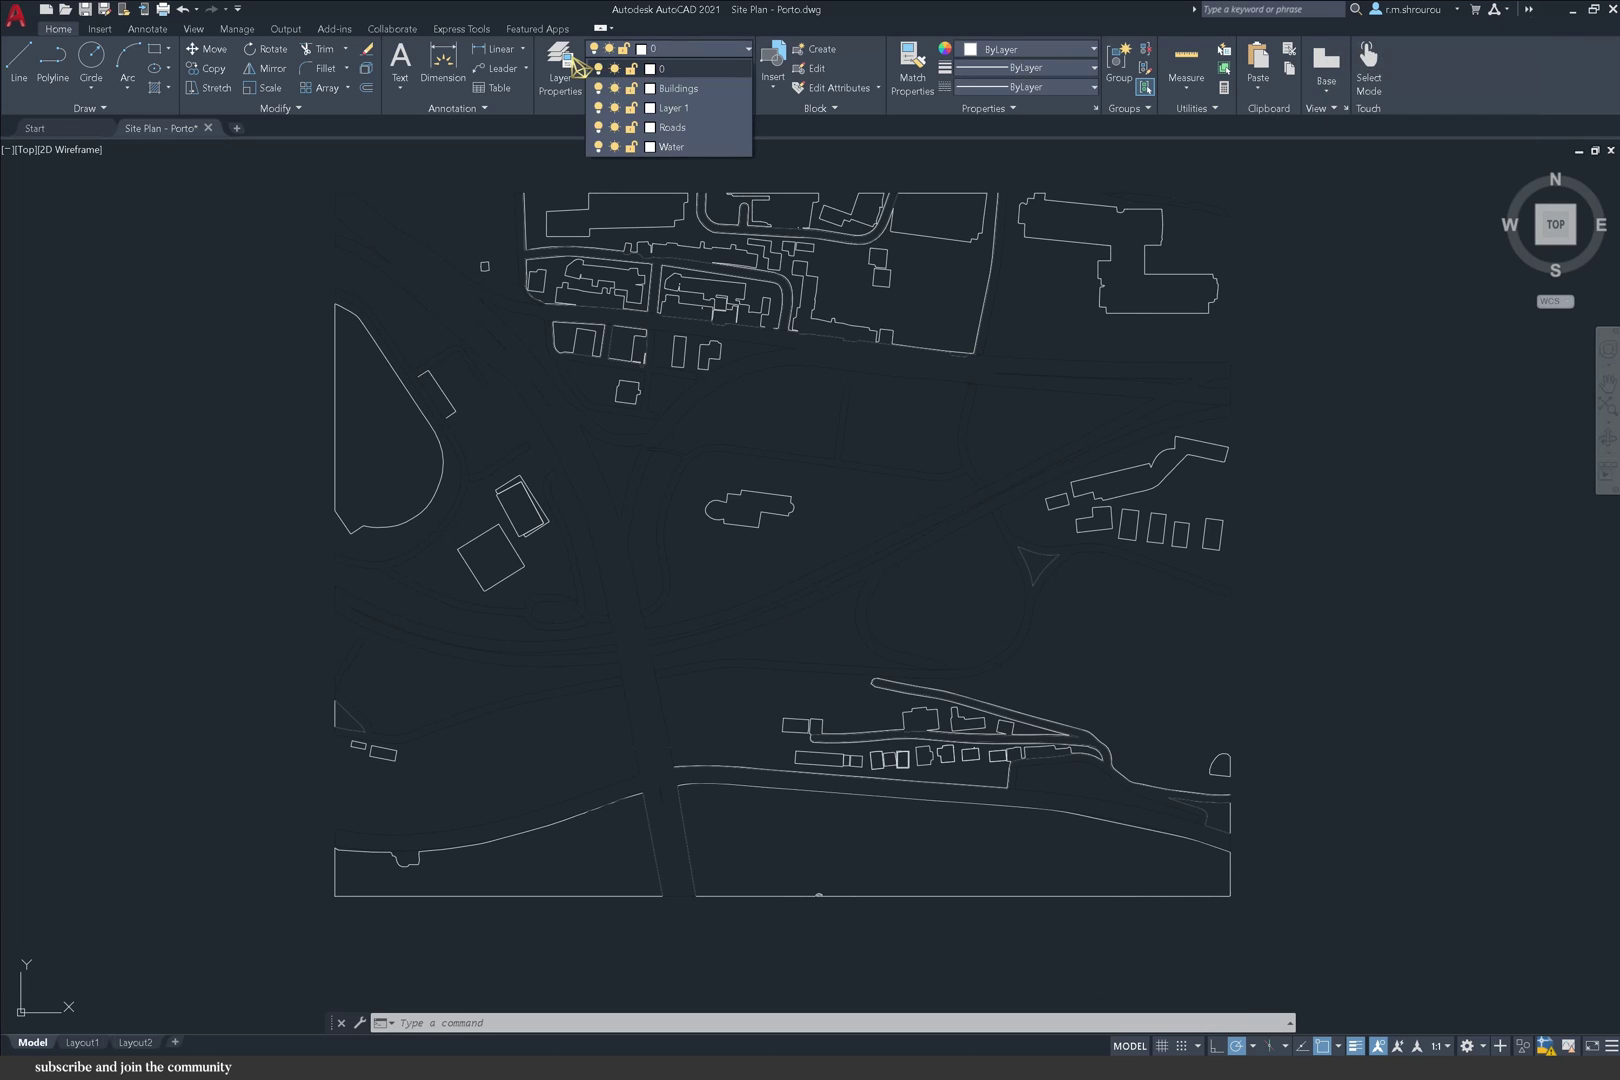
key(ctrl+a)
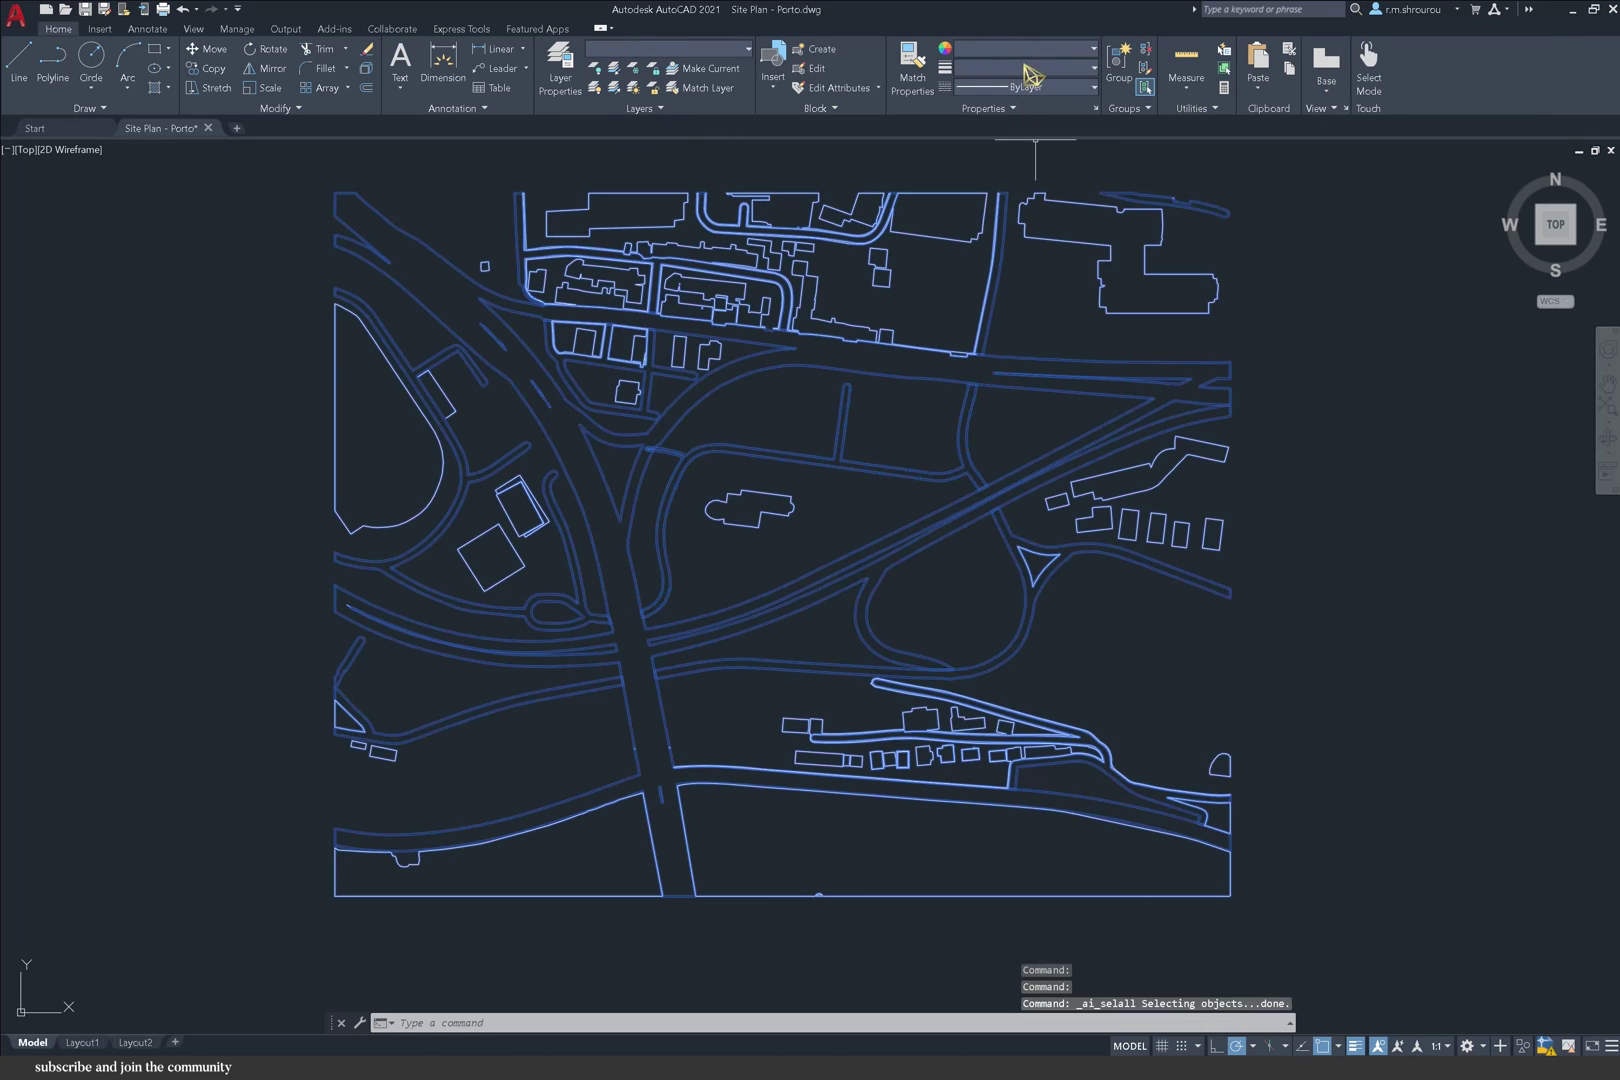
click(1020, 48)
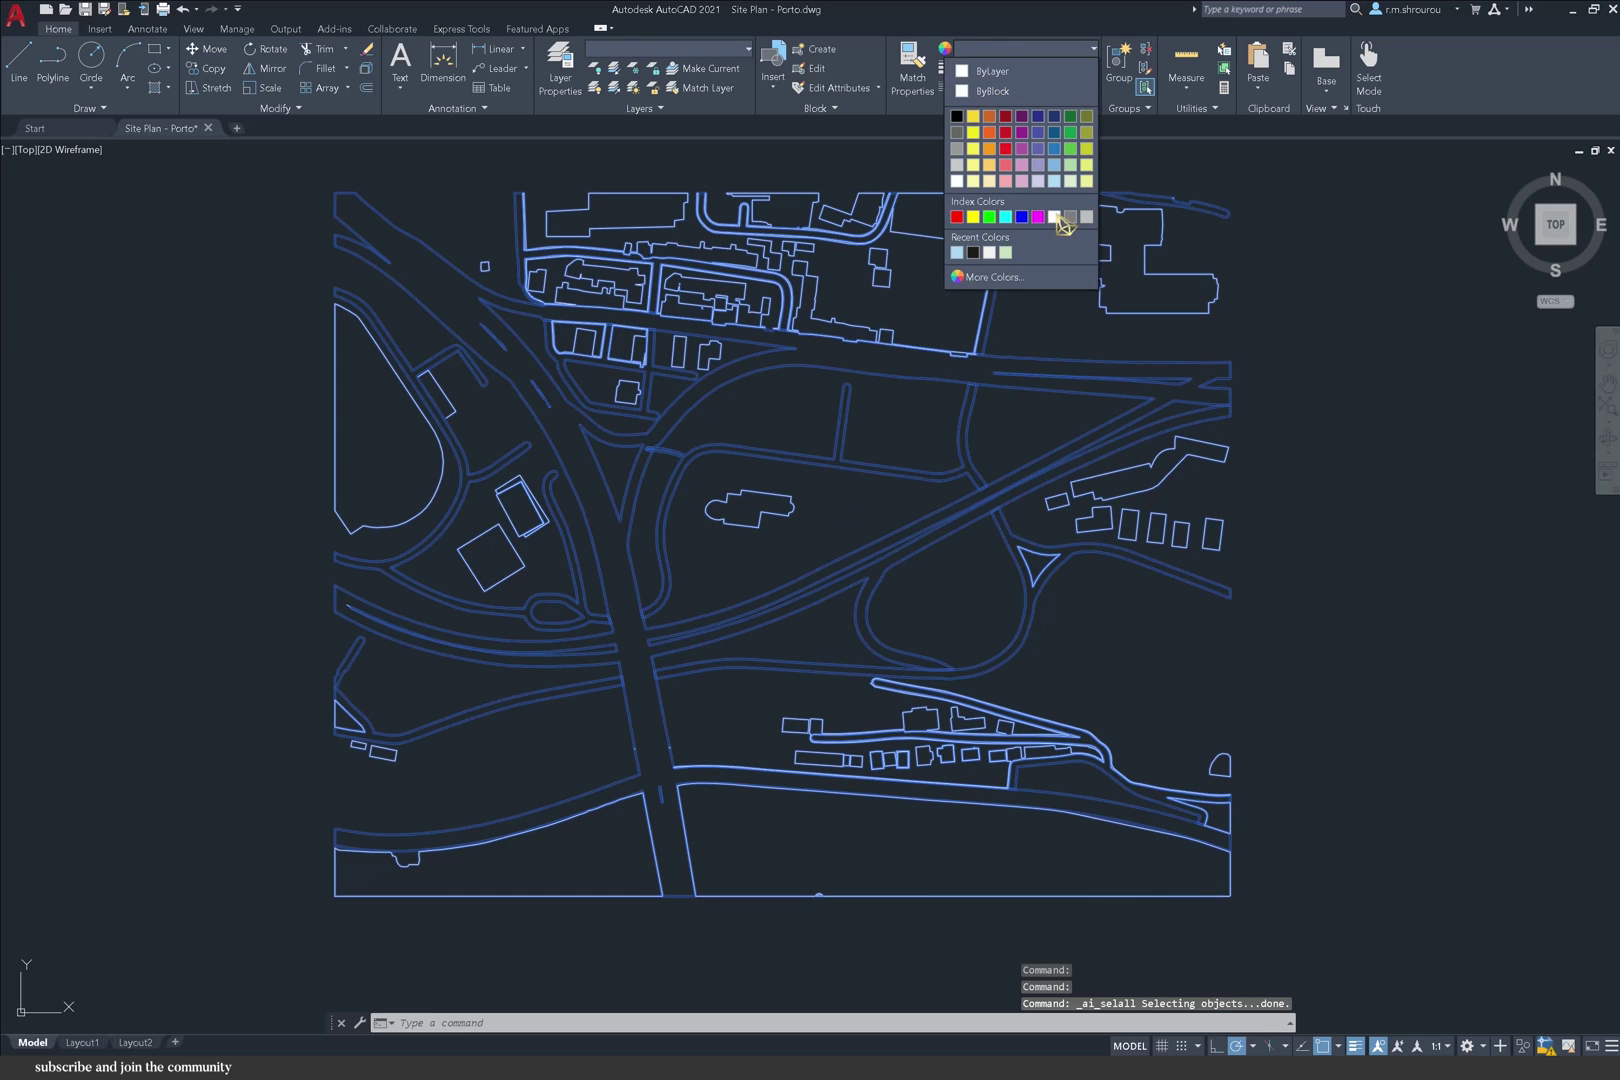
click(1020, 73)
click(1035, 88)
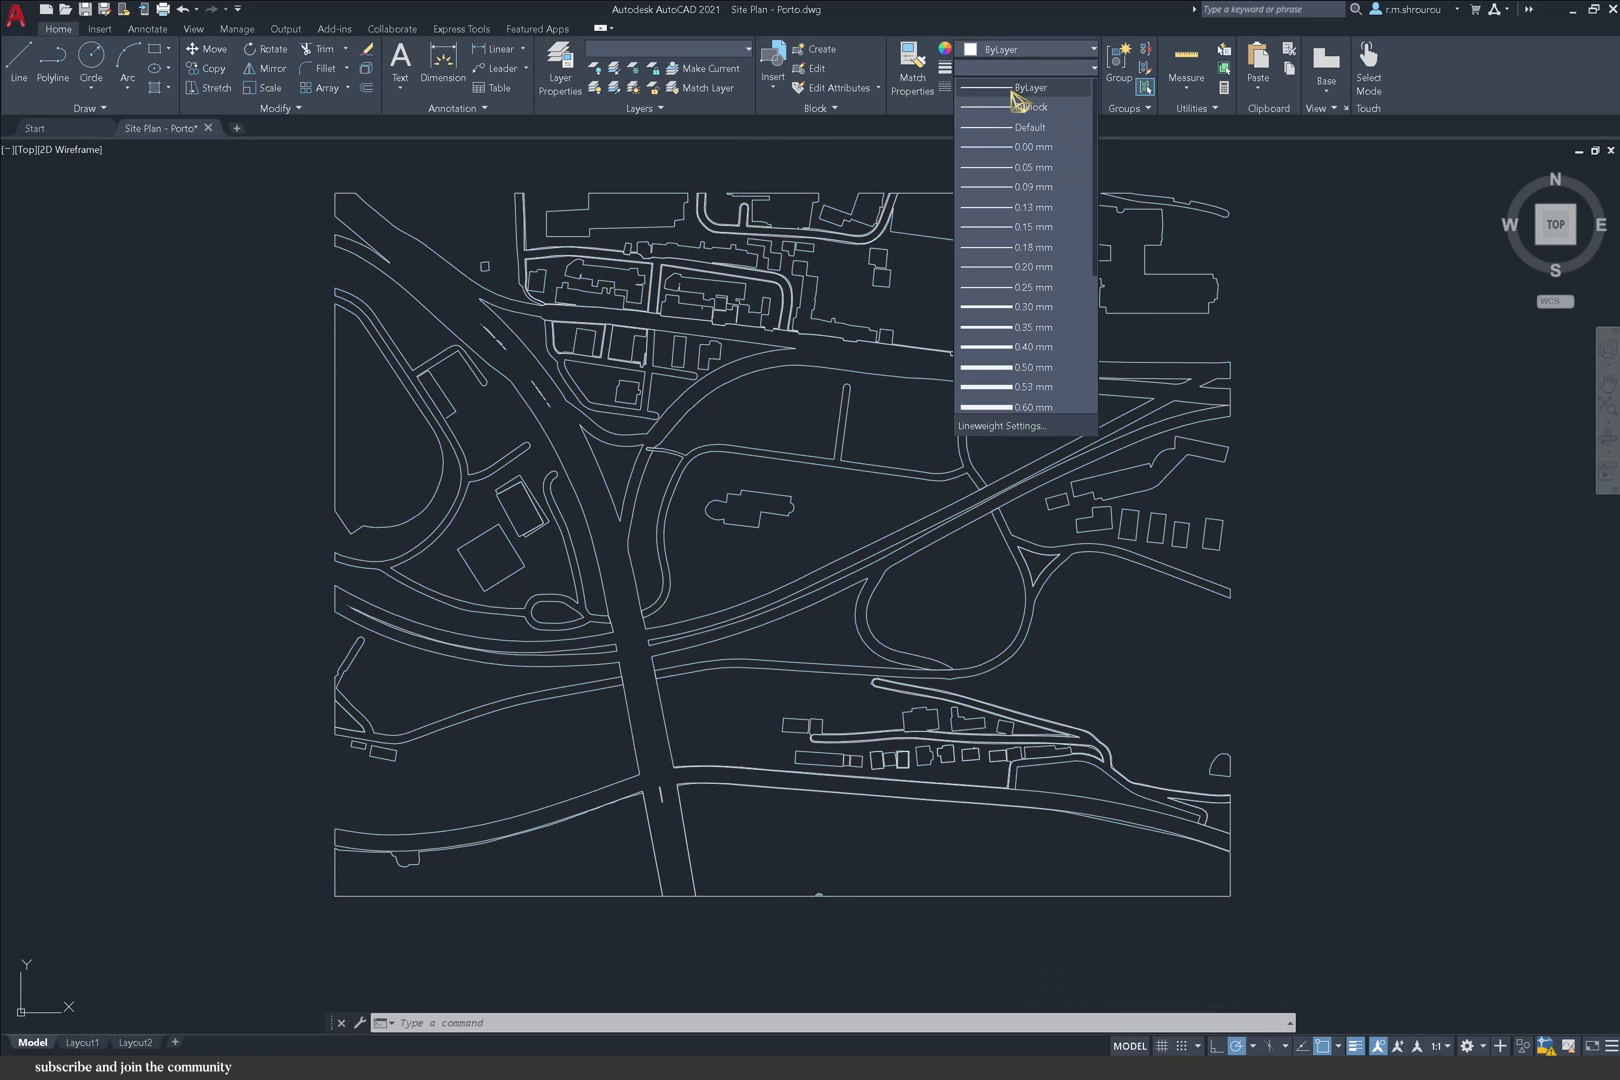
click(1023, 98)
click(1300, 350)
key(Escape)
key(Escape)
key(Escape)
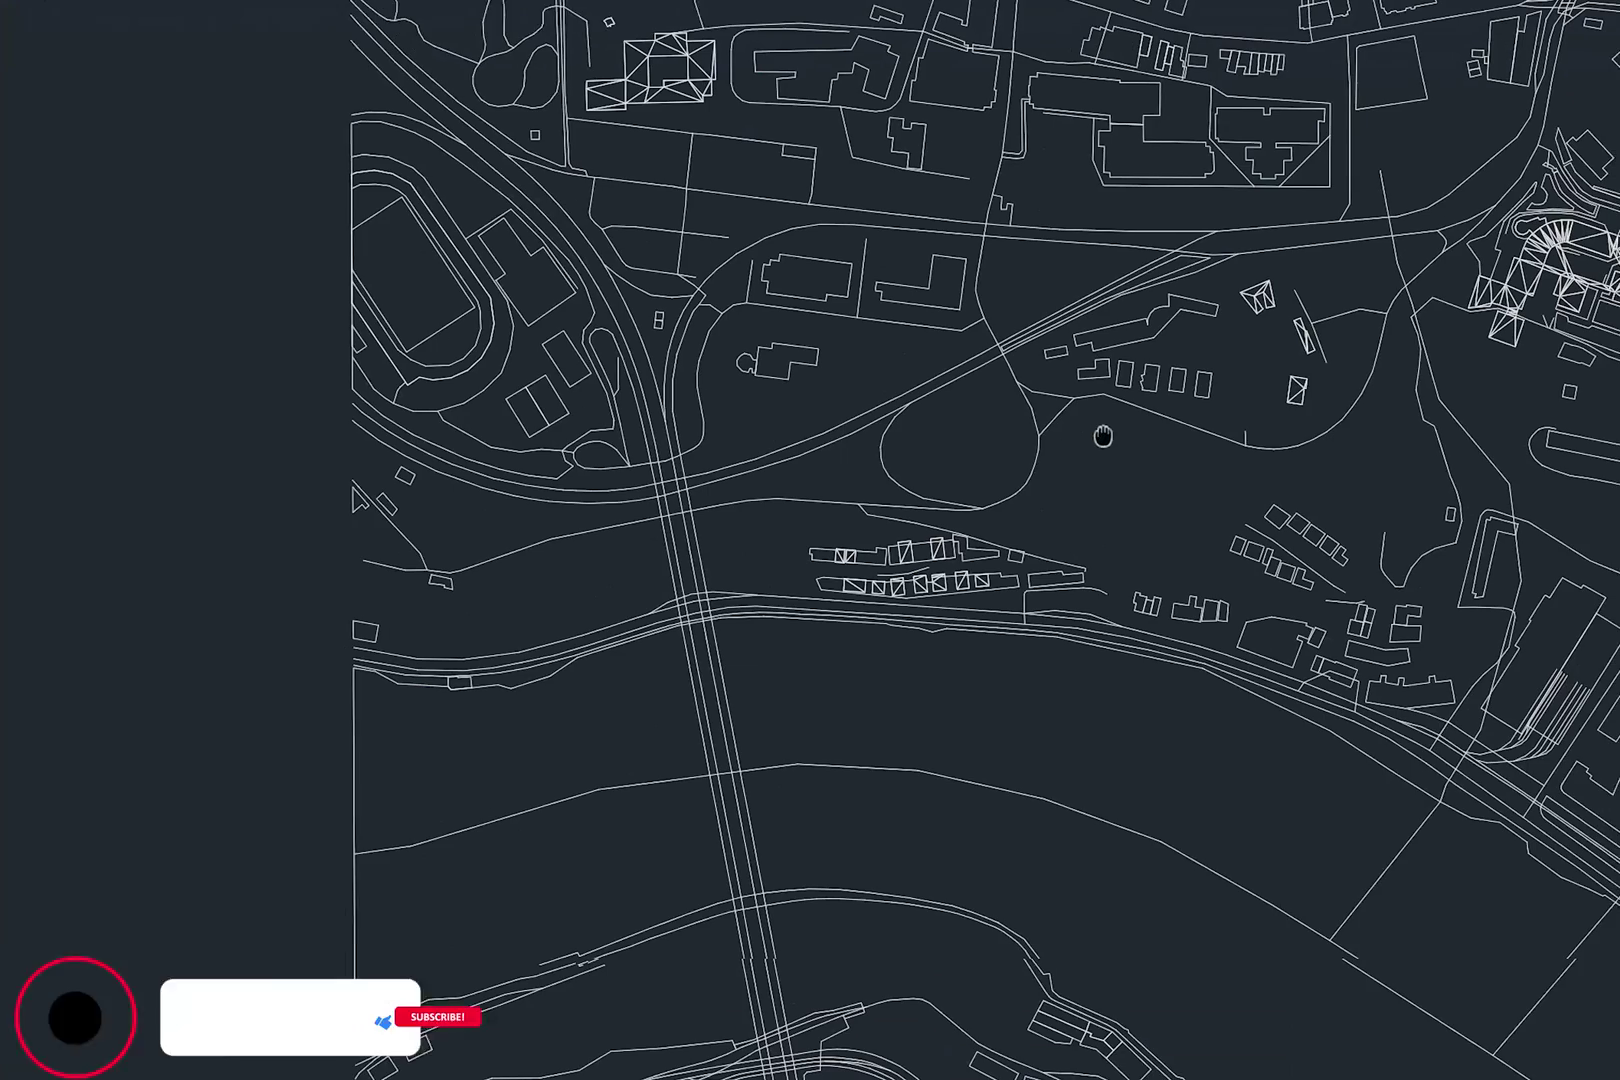
- Pan across the finished layered road map in Illustrator to review it
drag(1103, 437, 888, 436)
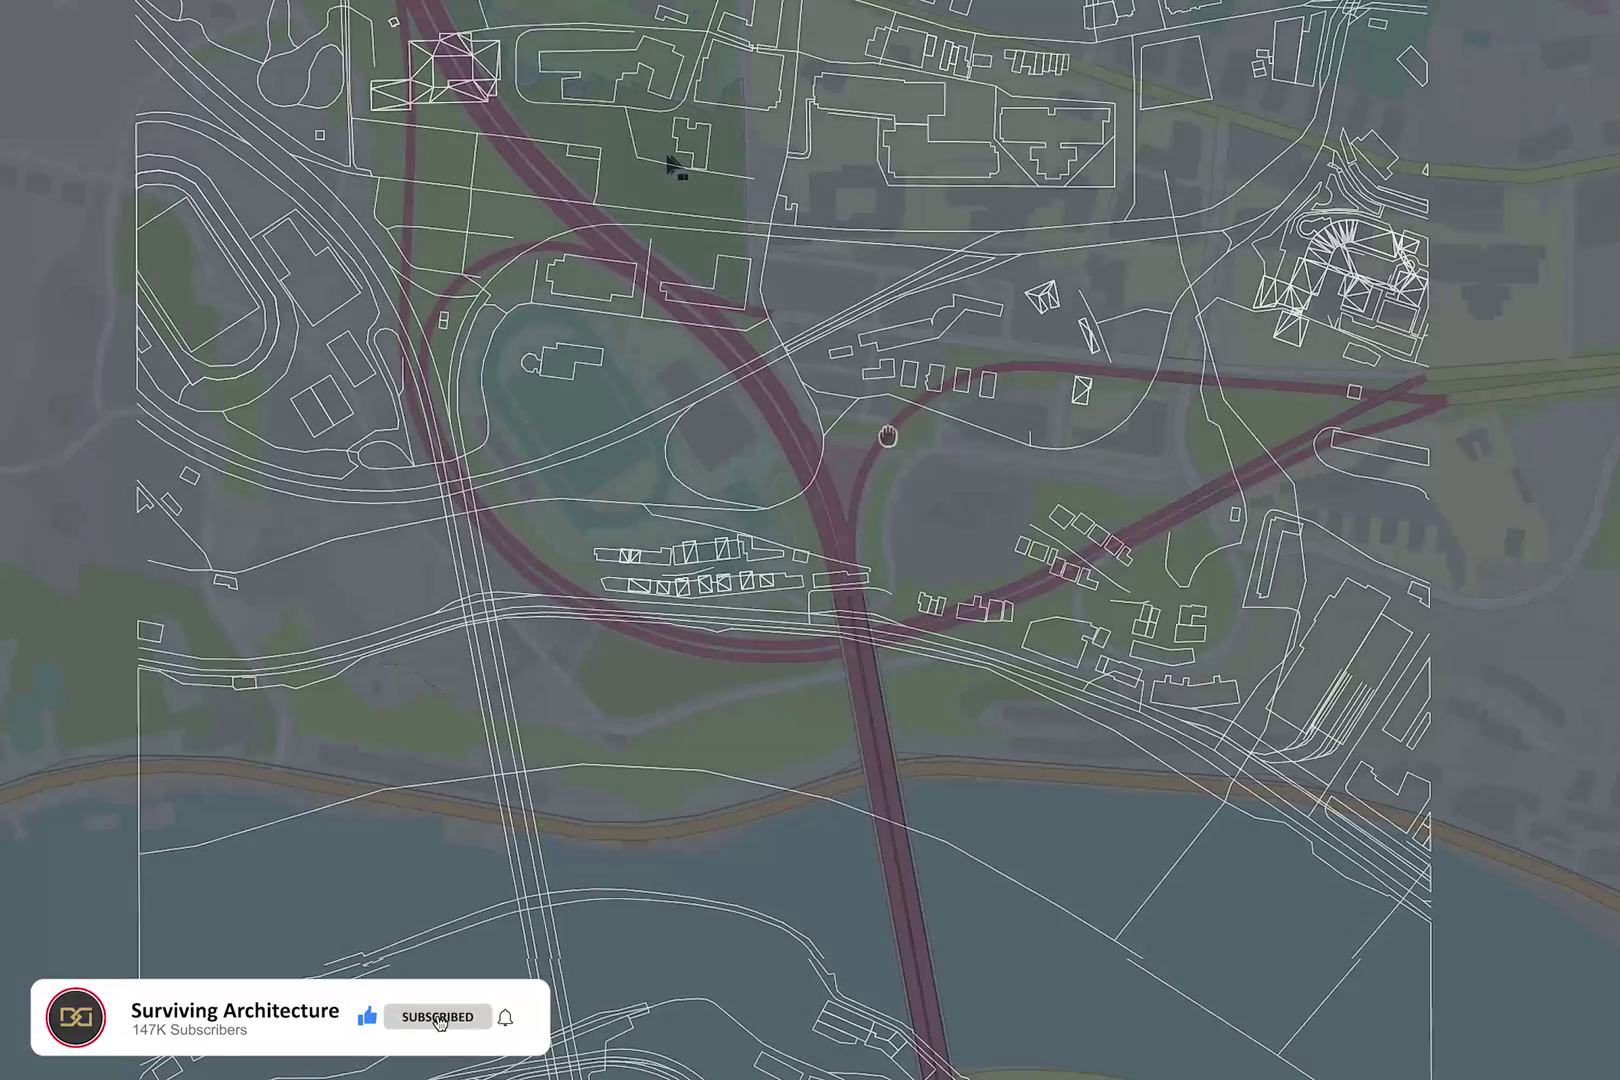